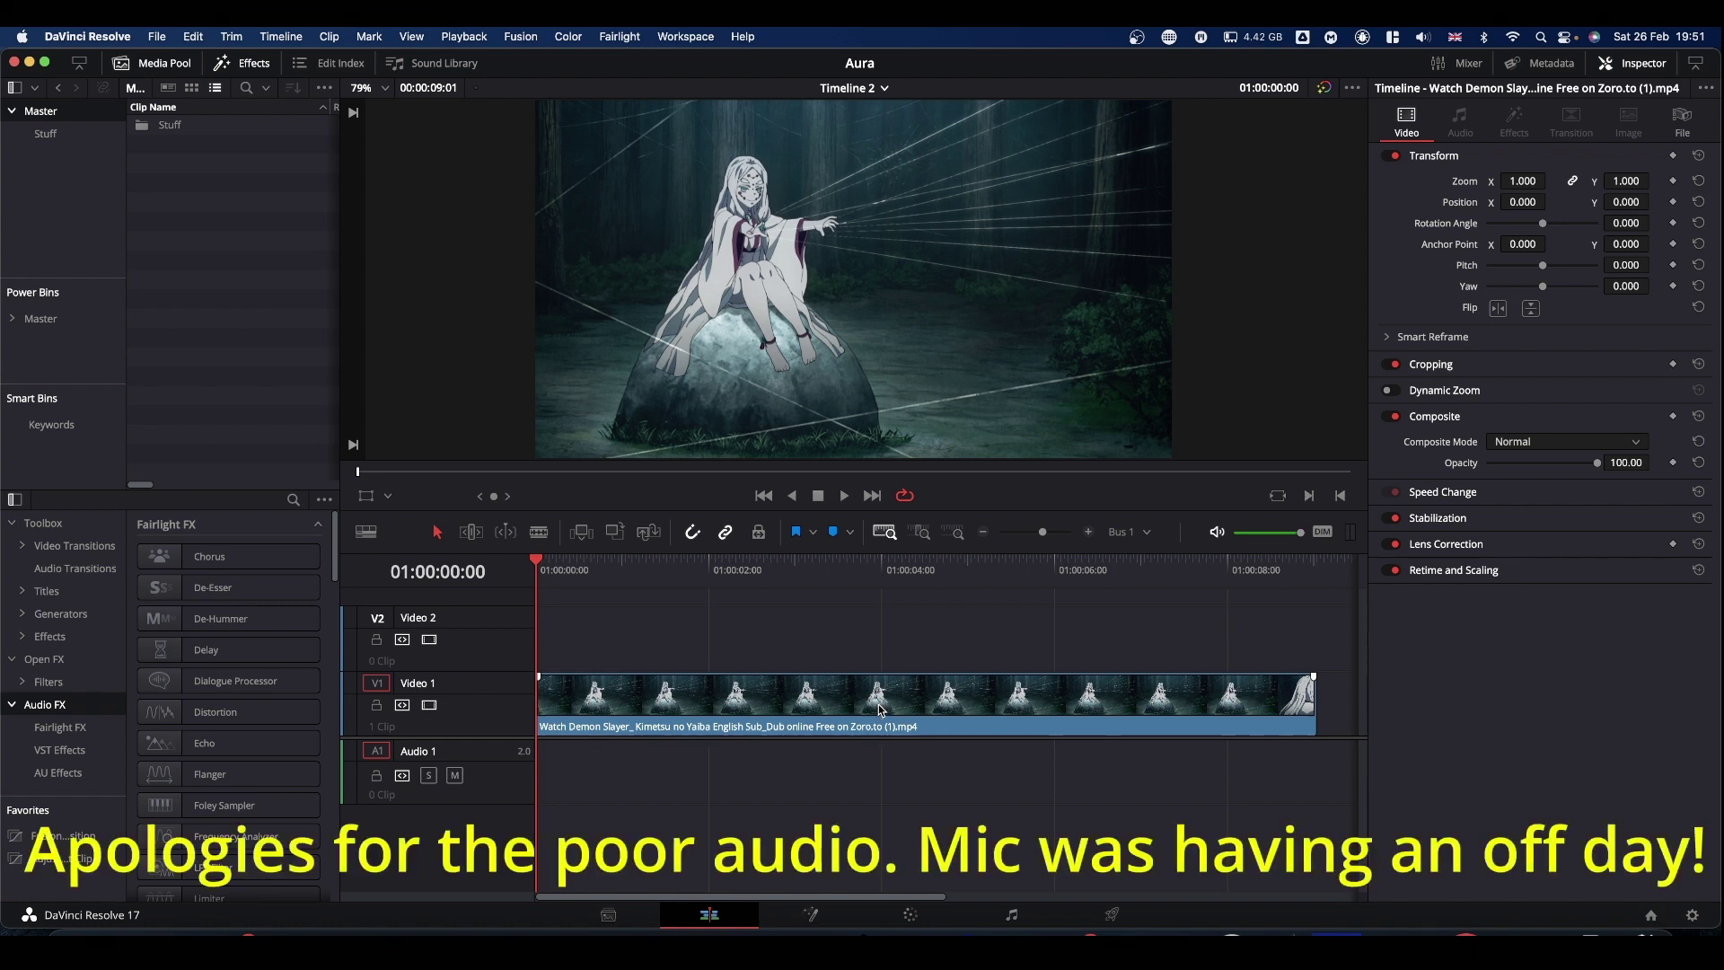
- Copy the forest clip from V1 onto V2, park the playhead inside it, and open Fusion
{"action": "key", "text": "alt"}
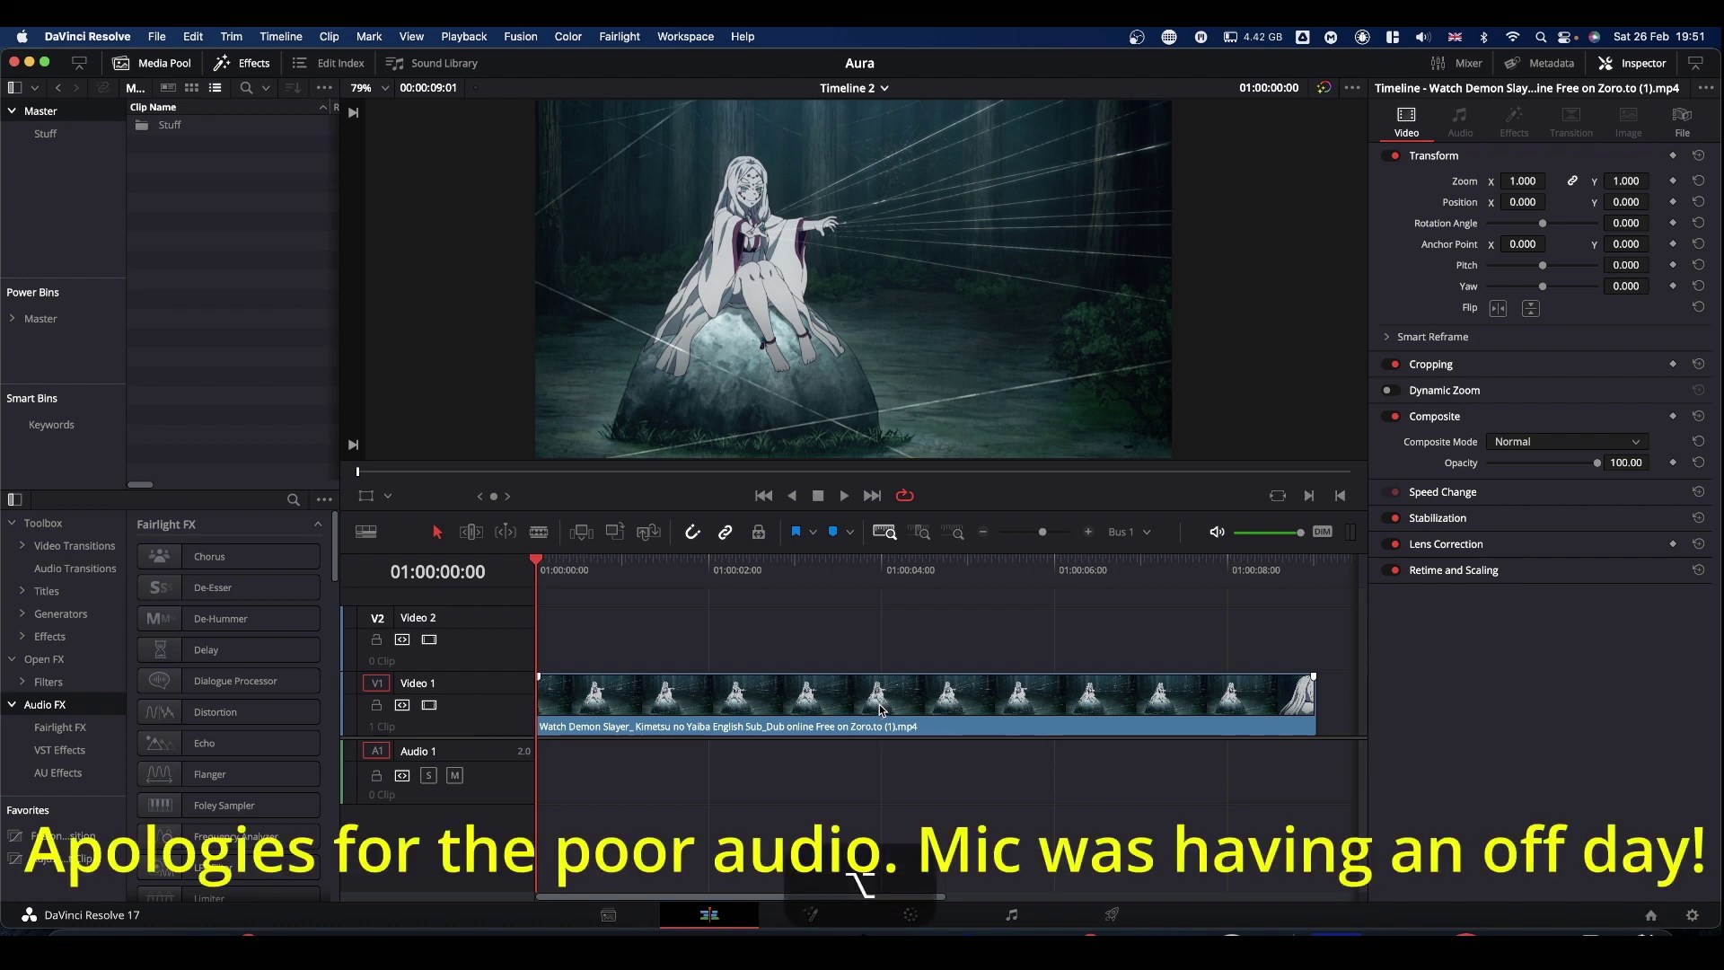
{"action": "left_click_drag", "start_coordinate": [880, 707], "coordinate": [878, 659]}
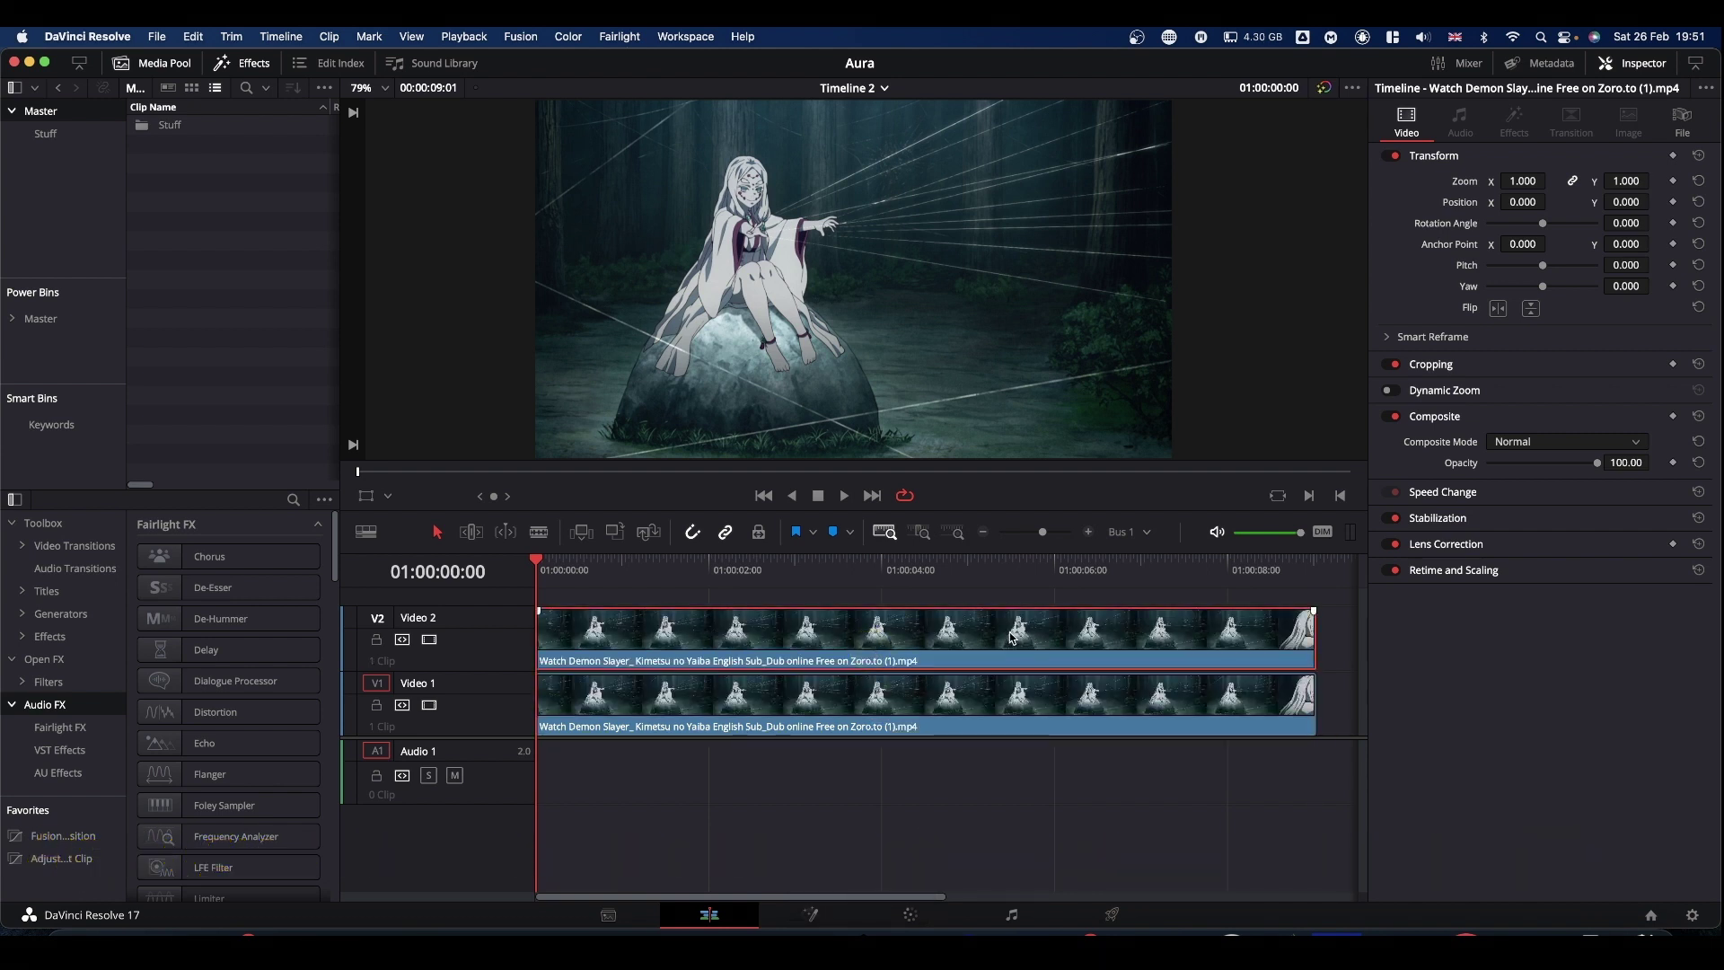
{"action": "left_click", "coordinate": [764, 569]}
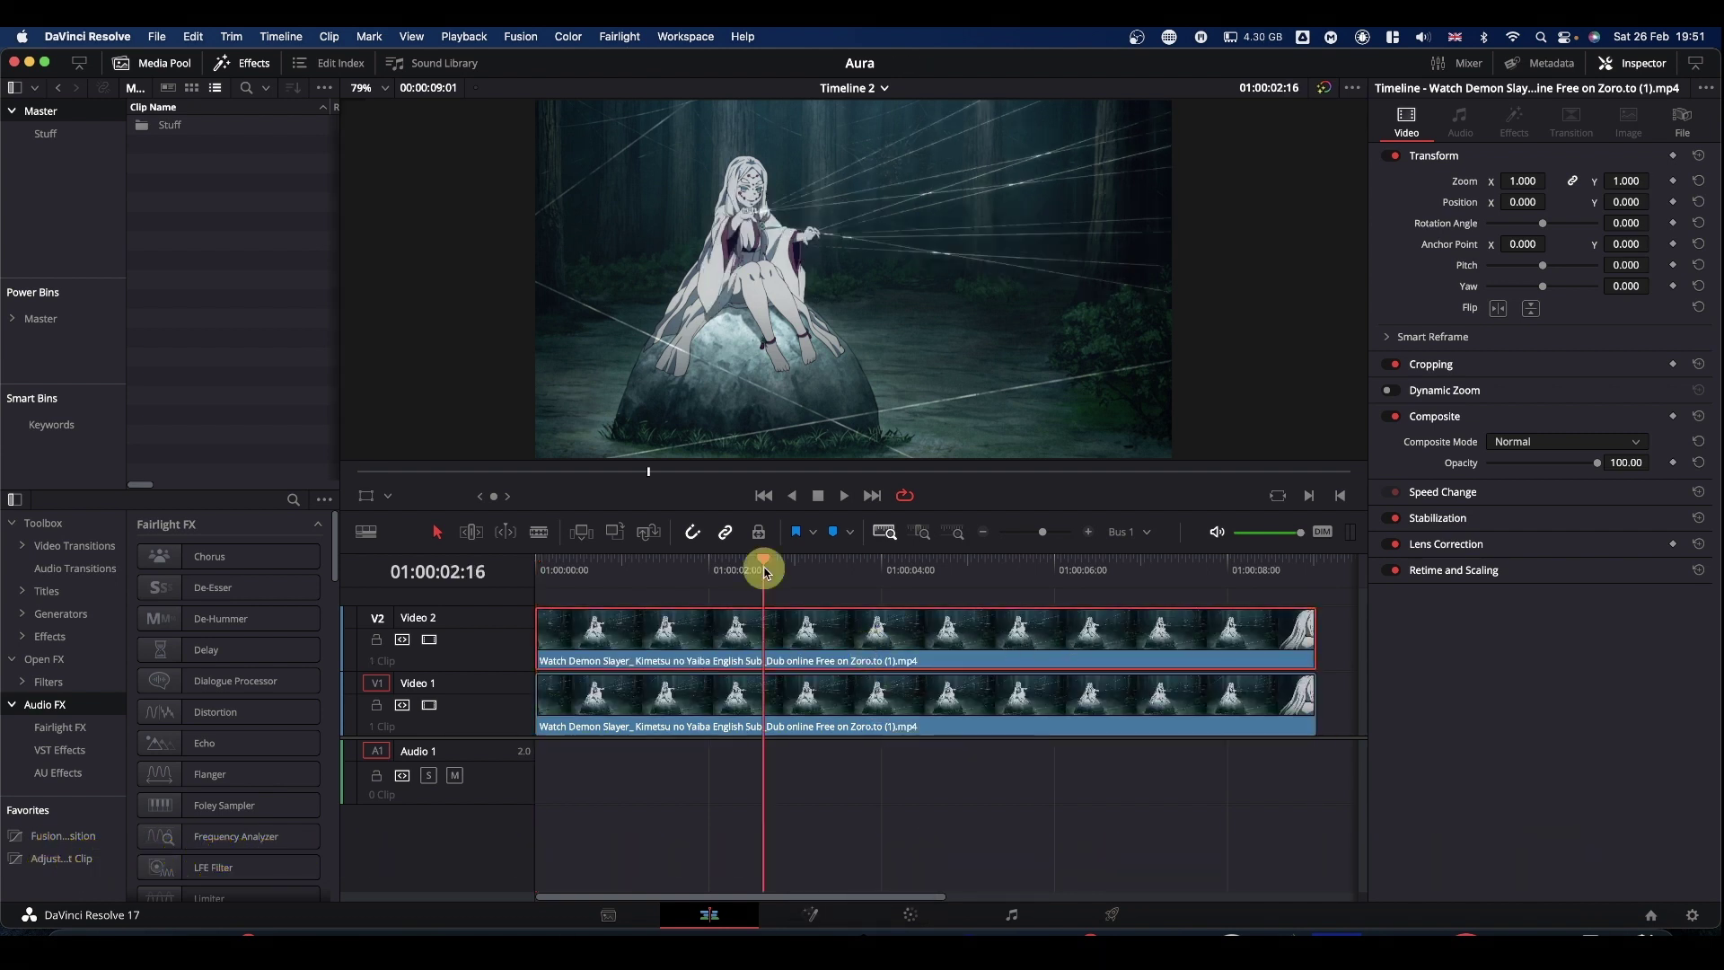
{"action": "left_click", "coordinate": [817, 913]}
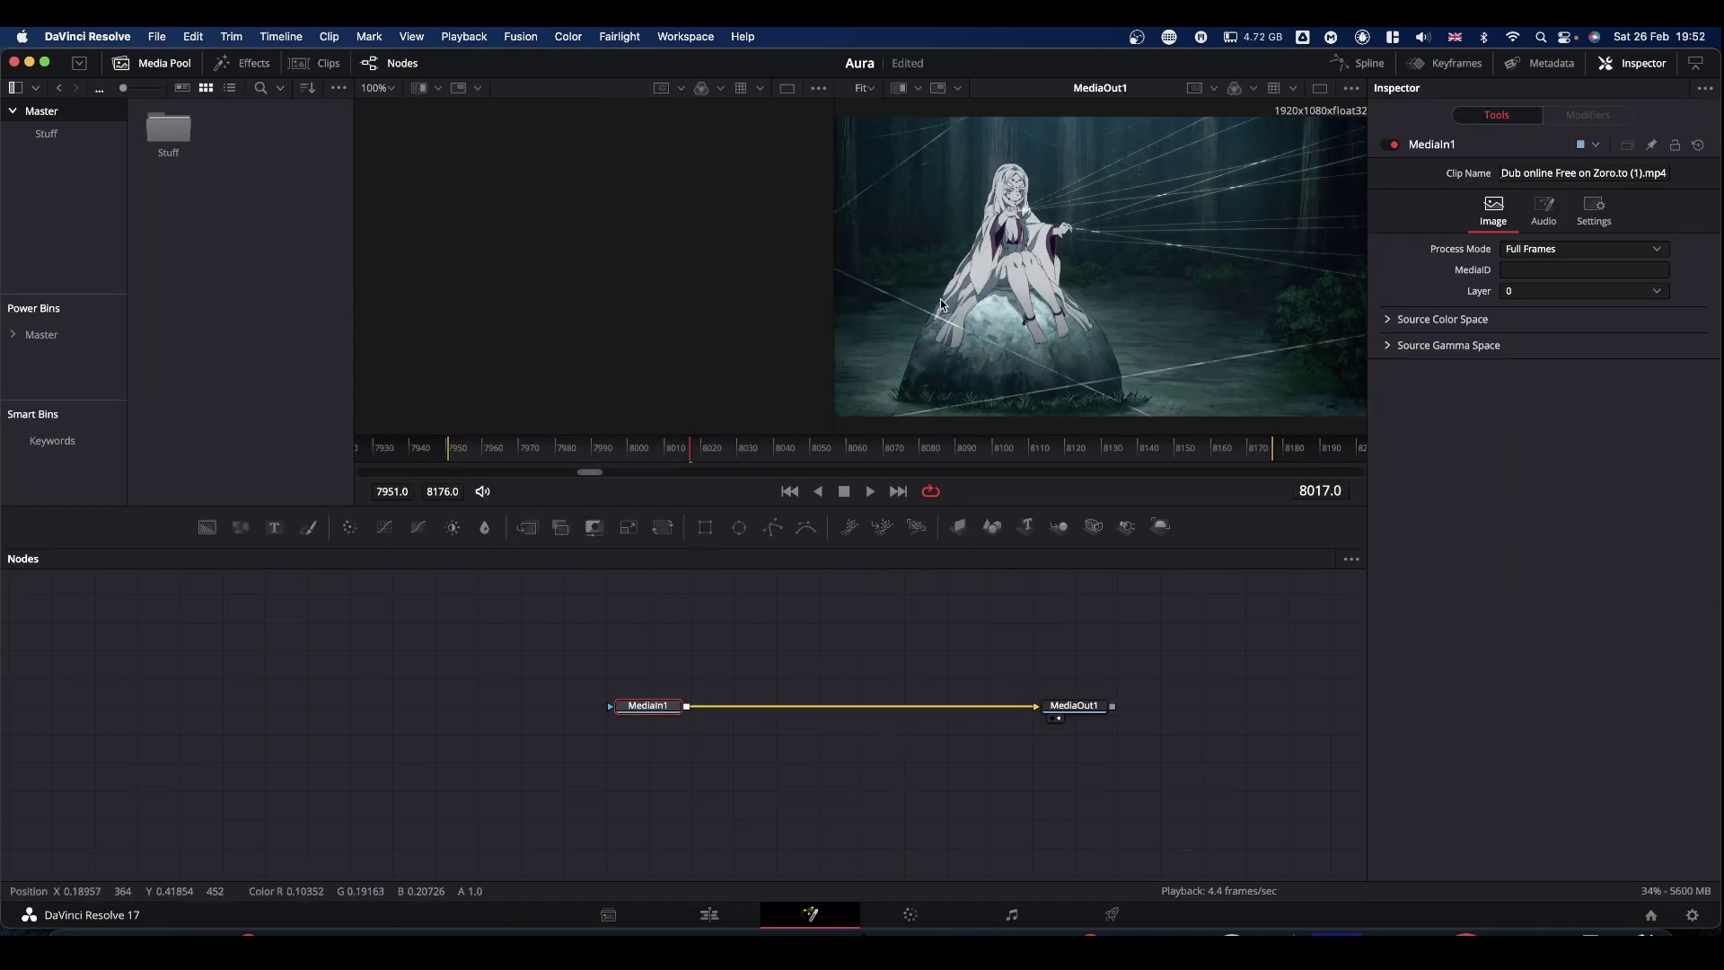
- Switch to a single viewer and enlarge it at the node graph's expense
{"action": "left_click", "coordinate": [1321, 89]}
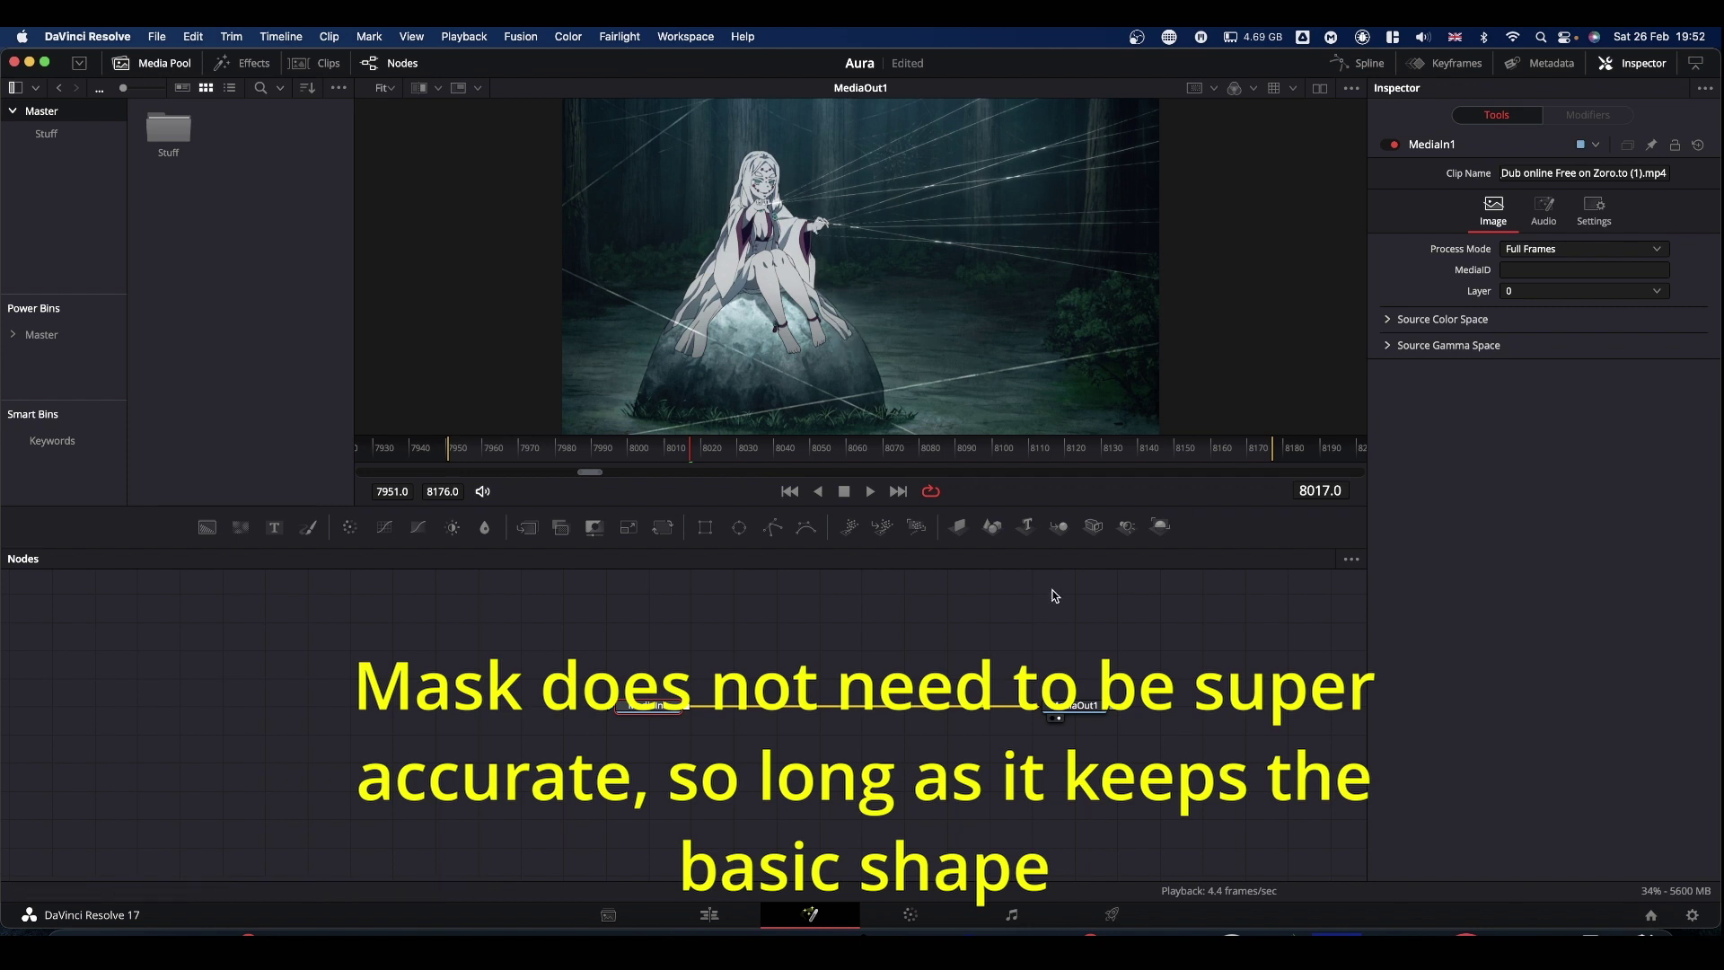
{"action": "left_click_drag", "start_coordinate": [1028, 519], "coordinate": [1037, 599]}
{"action": "scroll", "coordinate": [926, 772], "scroll_direction": "down", "scroll_amount": 2}
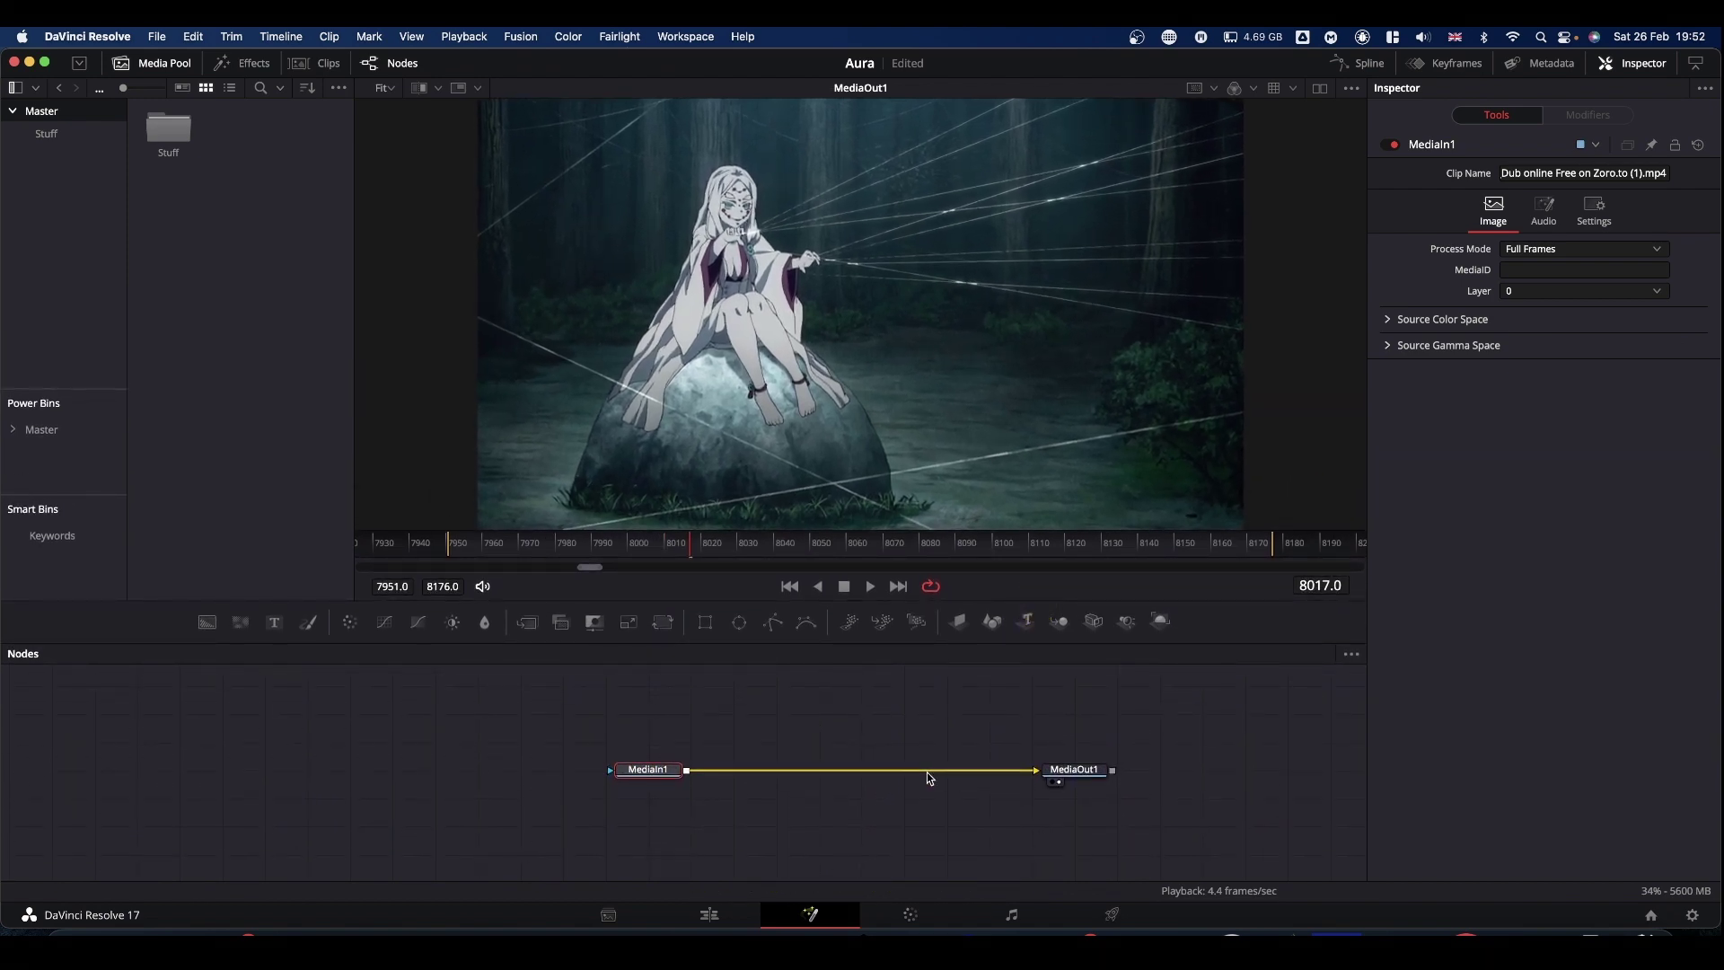
{"action": "scroll", "coordinate": [927, 772], "scroll_direction": "down", "scroll_amount": 2}
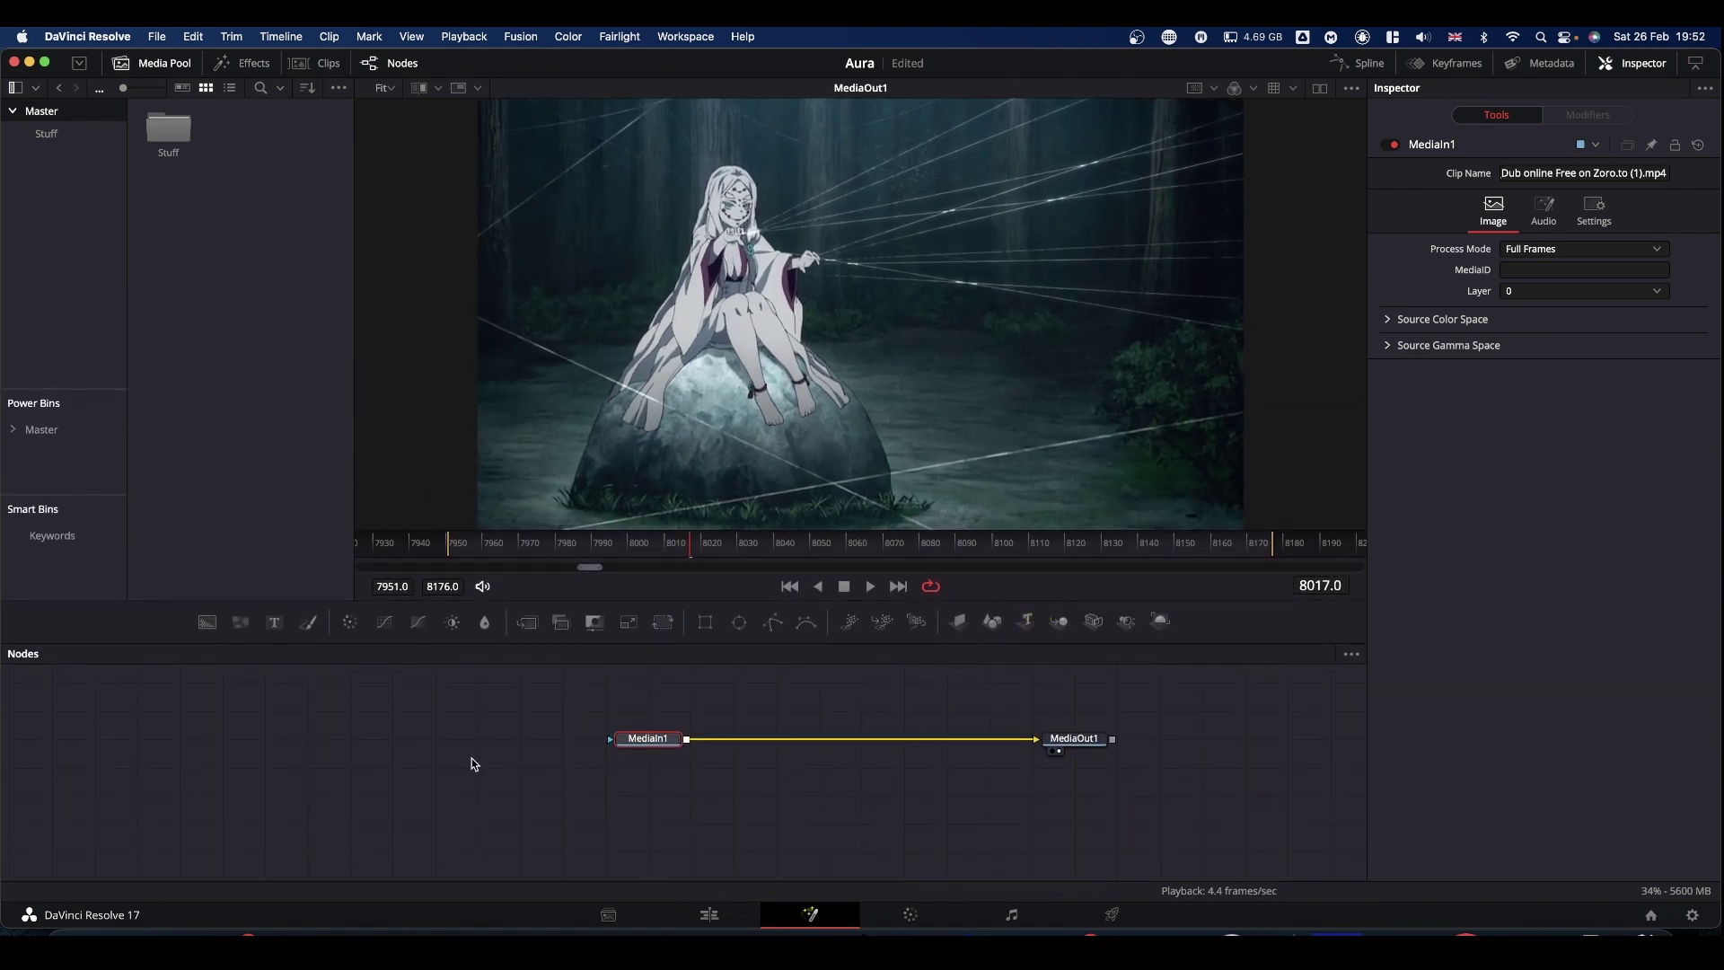
- Paste the Polygon1 character mask left of MediaIn1 and return to the clip's first frame
{"action": "left_click", "coordinate": [368, 717]}
{"action": "key", "text": "super"}
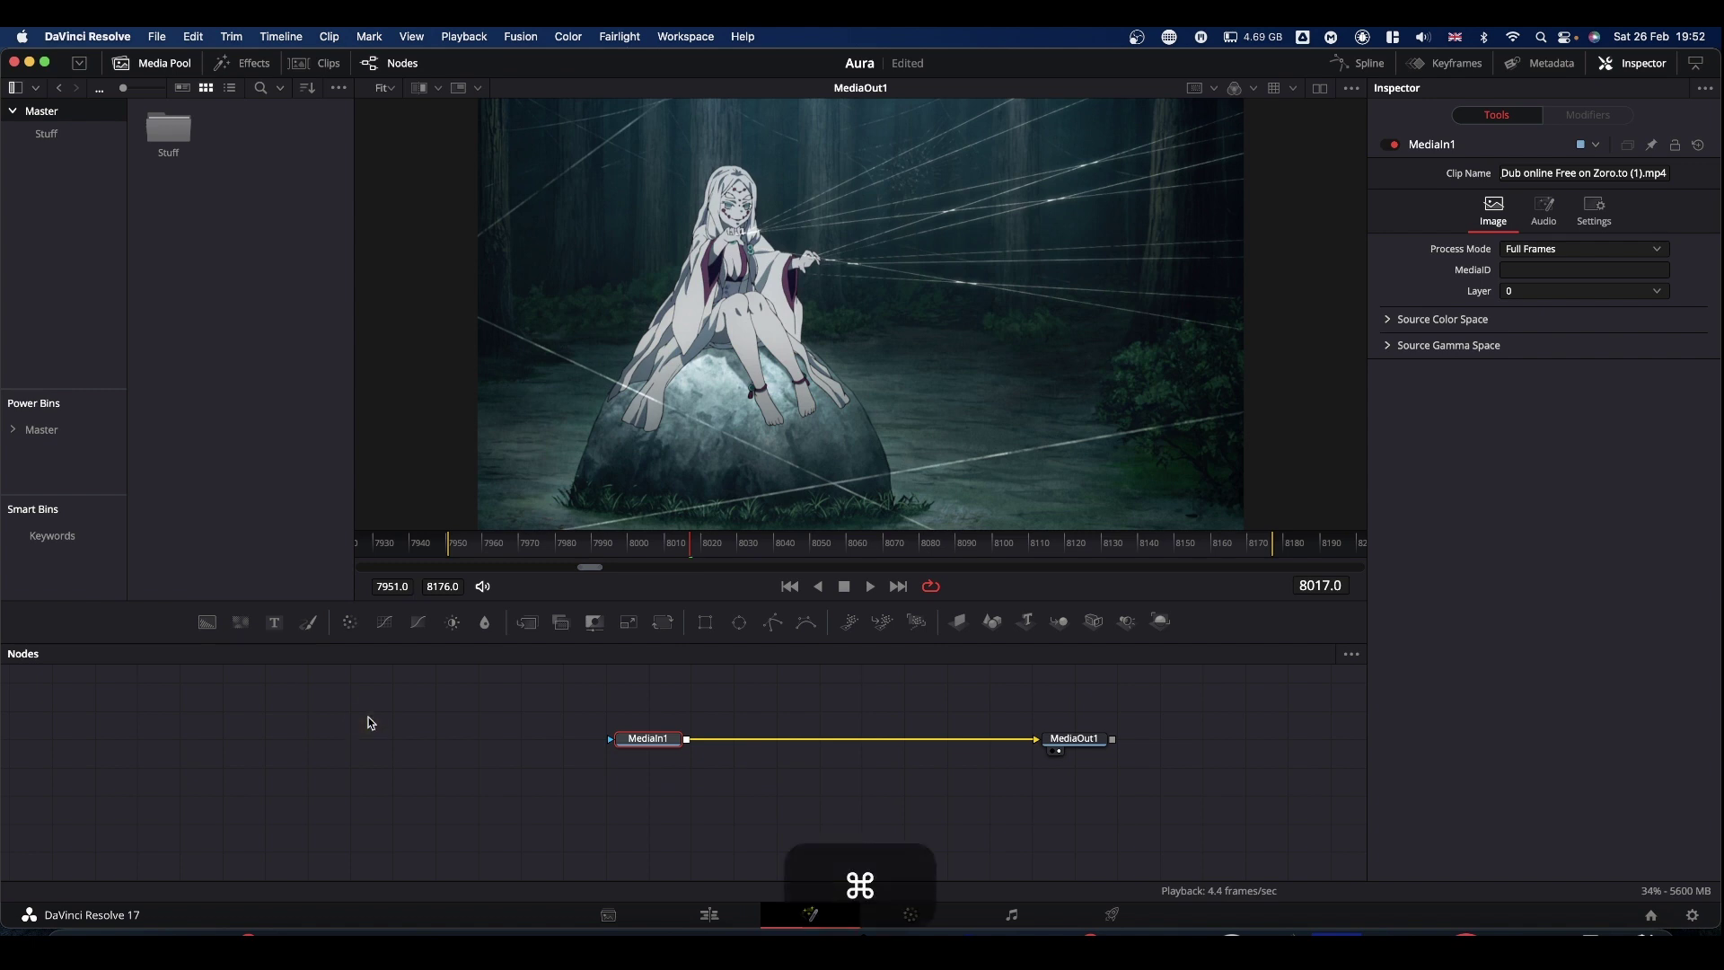
{"action": "key", "text": "super+v"}
{"action": "left_click_drag", "start_coordinate": [635, 719], "coordinate": [320, 755]}
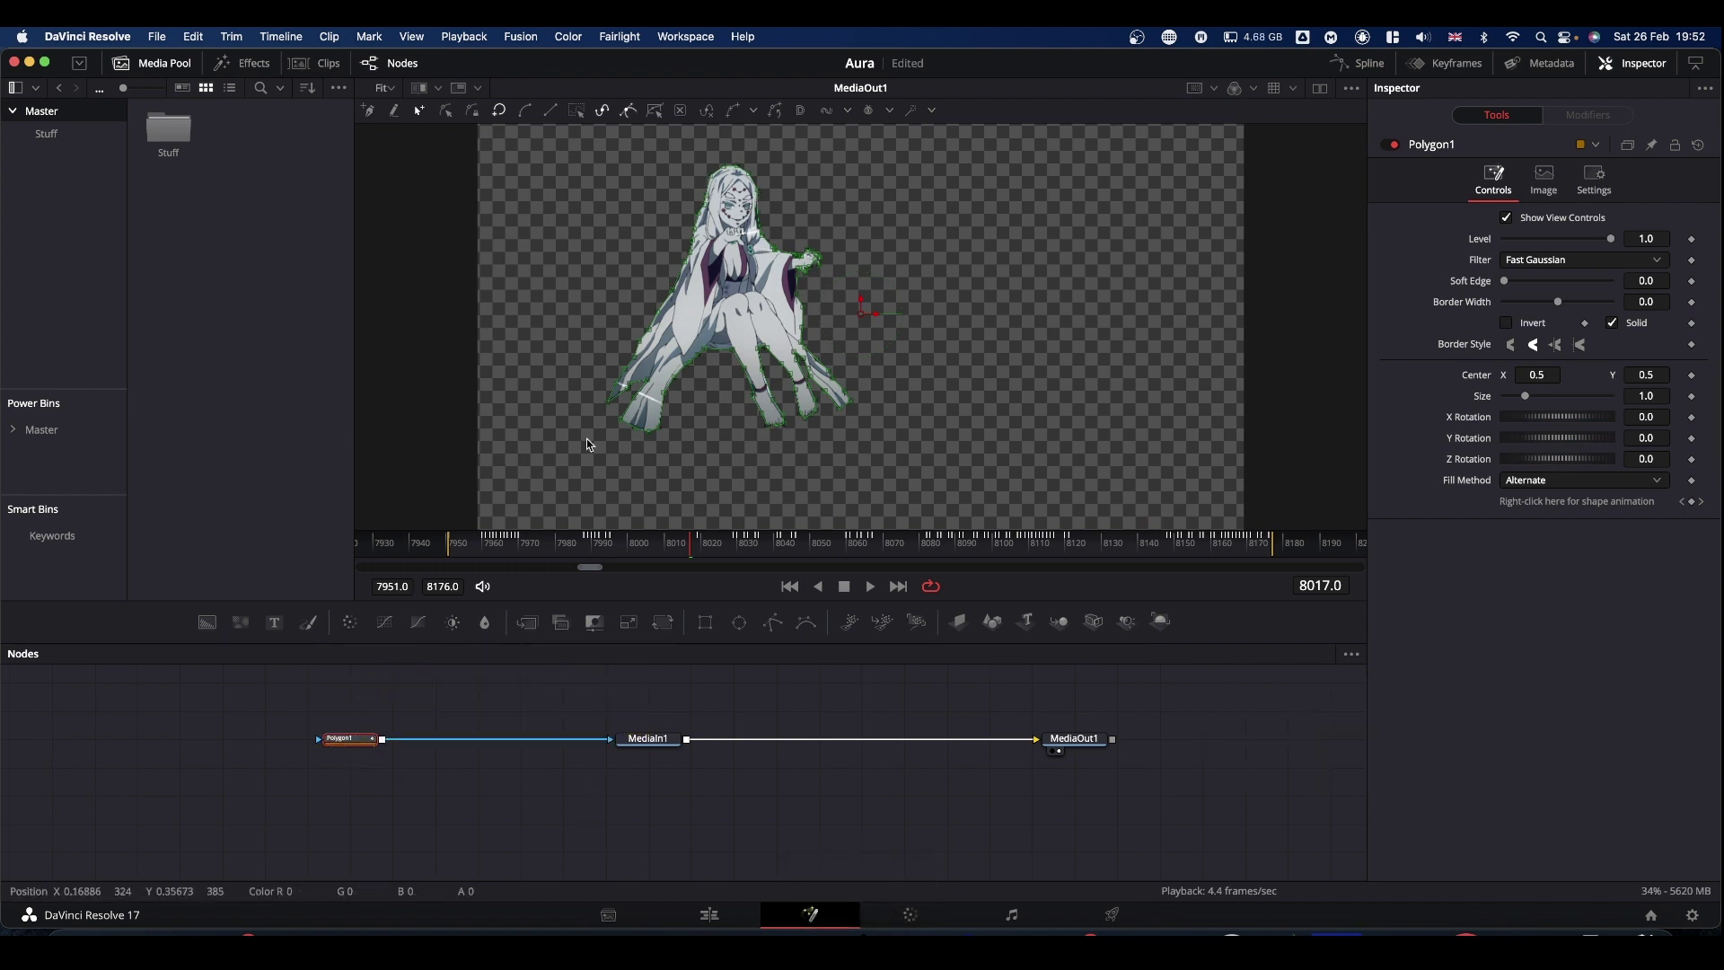
{"action": "left_click", "coordinate": [450, 548]}
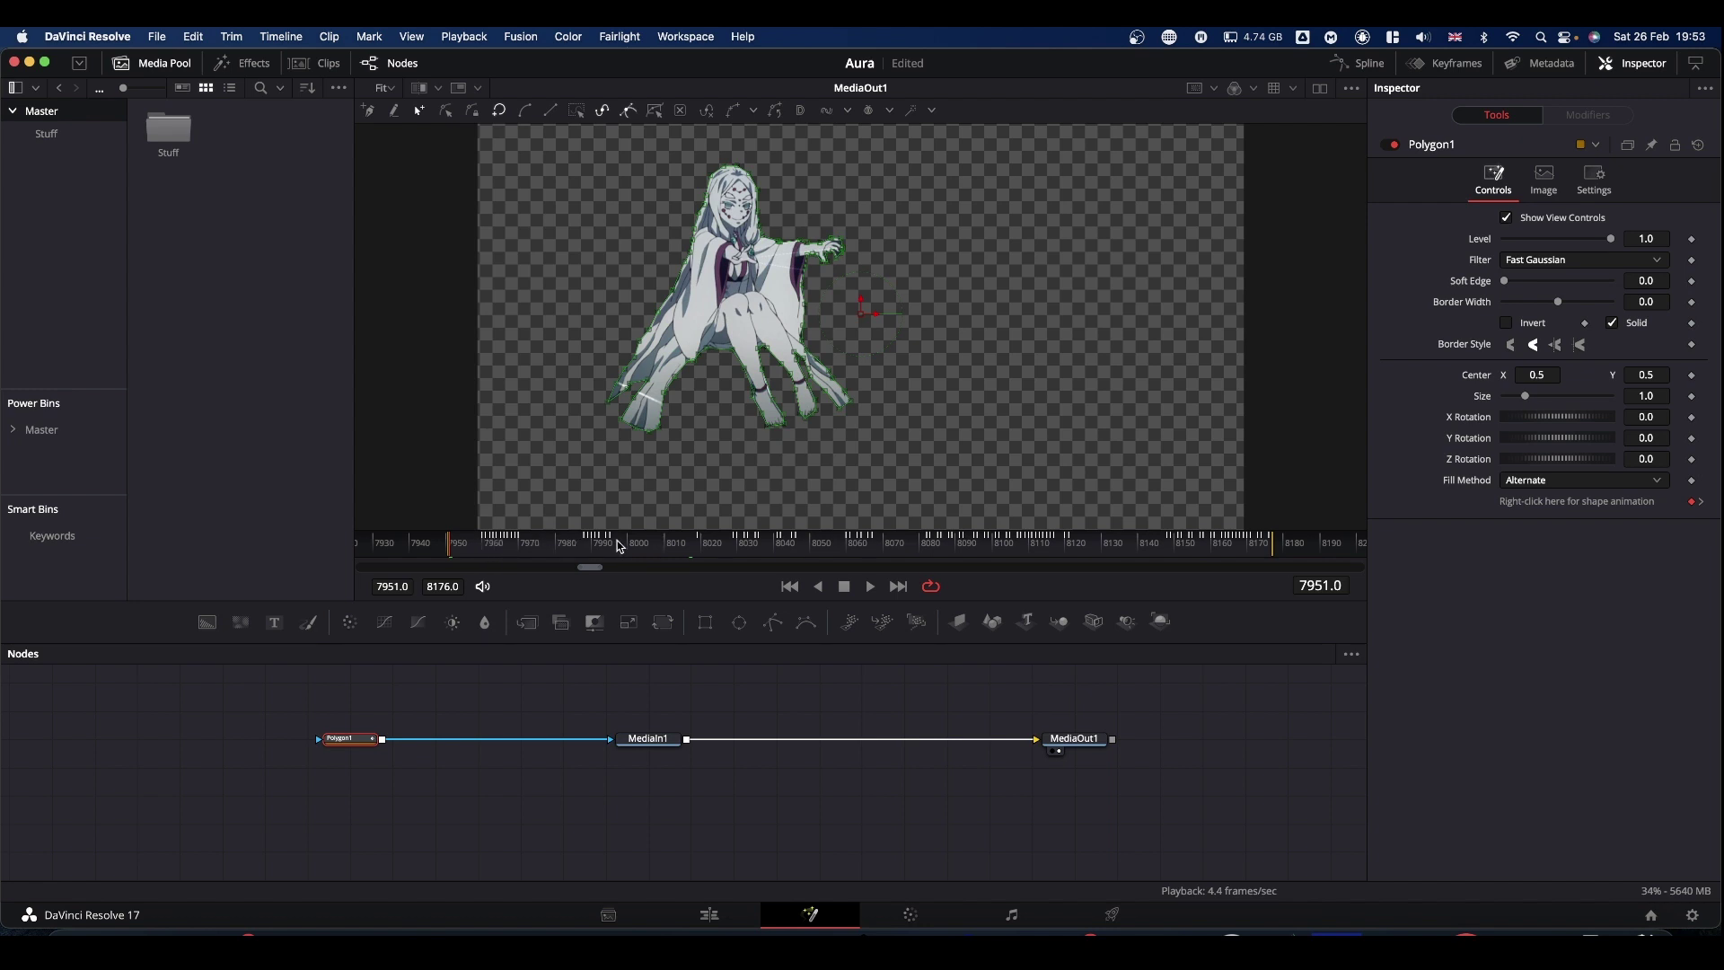
- Spread Polygon1, MediaIn1 and MediaOut1 apart in the node graph
{"action": "left_click_drag", "start_coordinate": [665, 740], "coordinate": [286, 743]}
{"action": "left_click_drag", "start_coordinate": [436, 738], "coordinate": [393, 738]}
{"action": "left_click_drag", "start_coordinate": [1075, 738], "coordinate": [1156, 738]}
- Add a Background4 node masked by MediaIn1 and set its colour to pure white
{"action": "scroll", "coordinate": [590, 736], "scroll_direction": "up", "scroll_amount": 3}
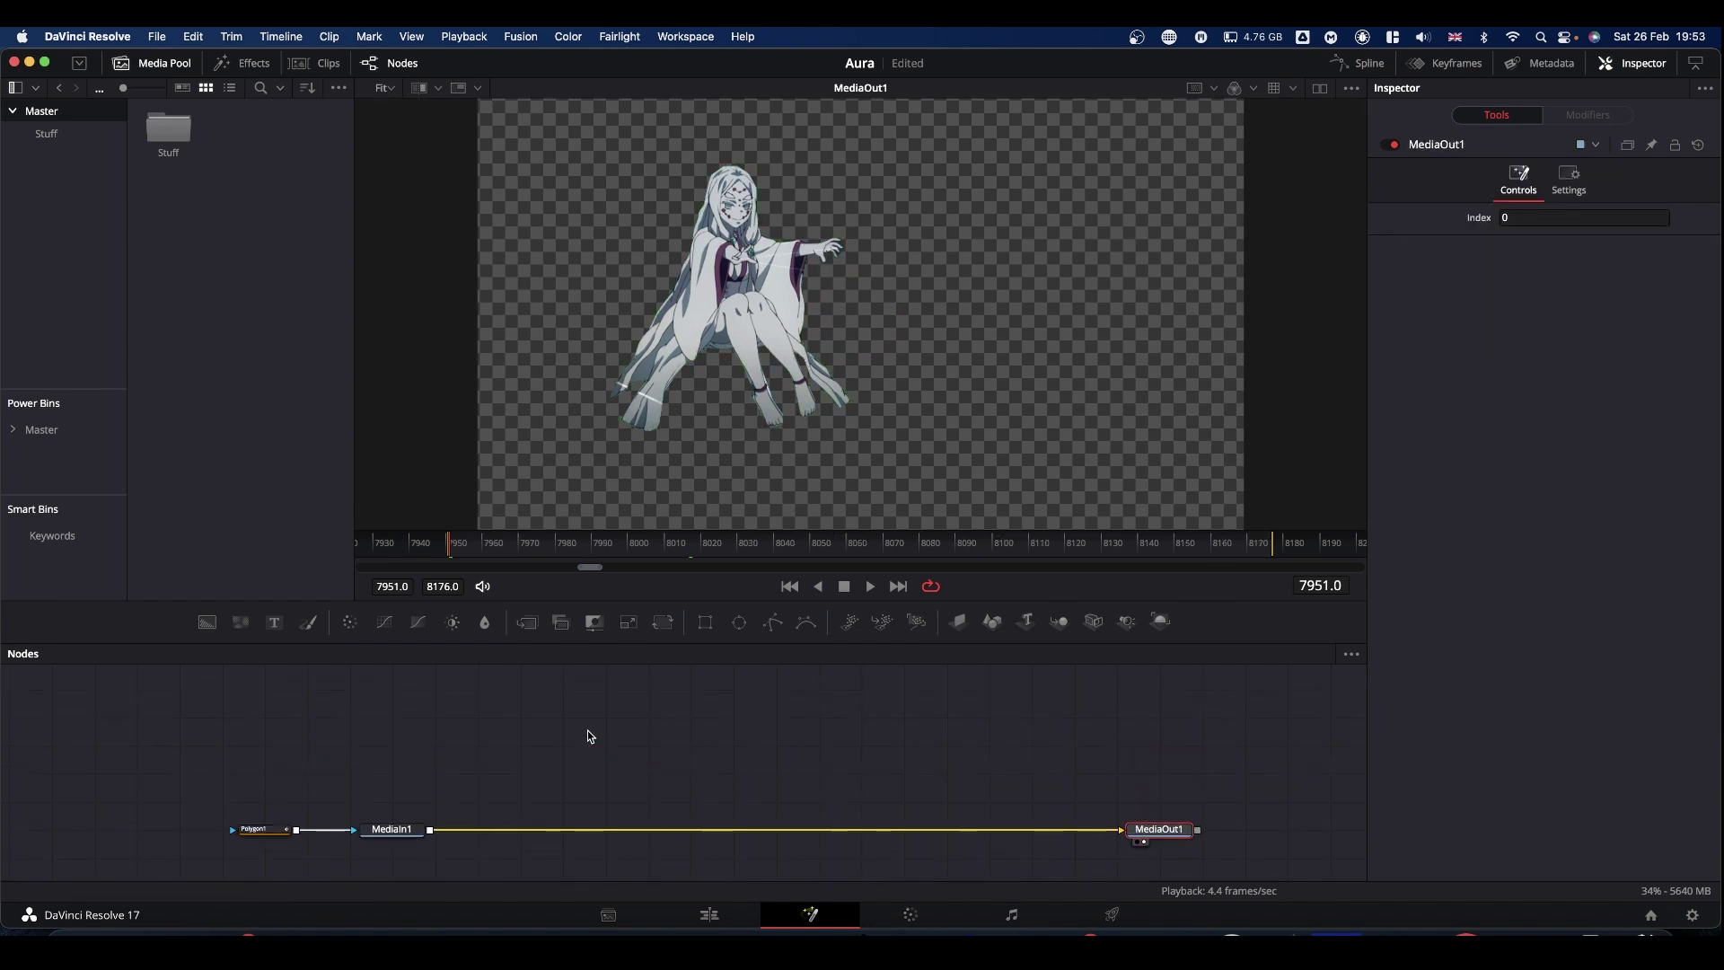
{"action": "left_click", "coordinate": [212, 632]}
{"action": "left_click_drag", "start_coordinate": [215, 639], "coordinate": [517, 732]}
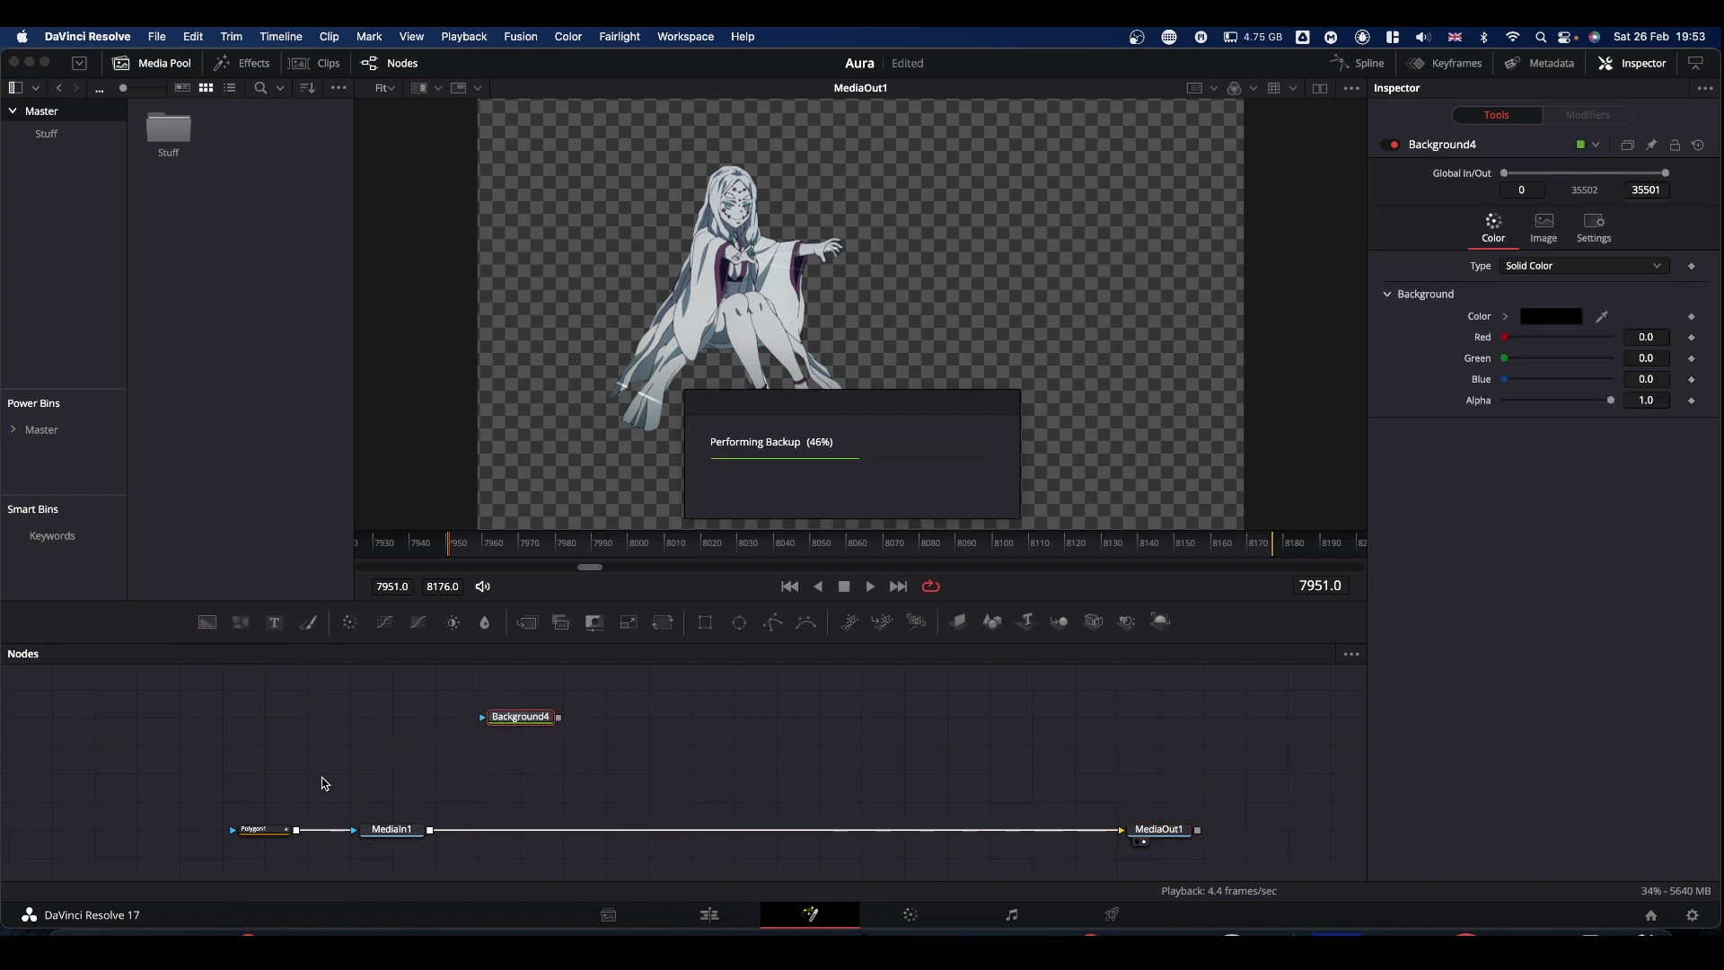
{"action": "left_click_drag", "start_coordinate": [430, 830], "coordinate": [481, 716]}
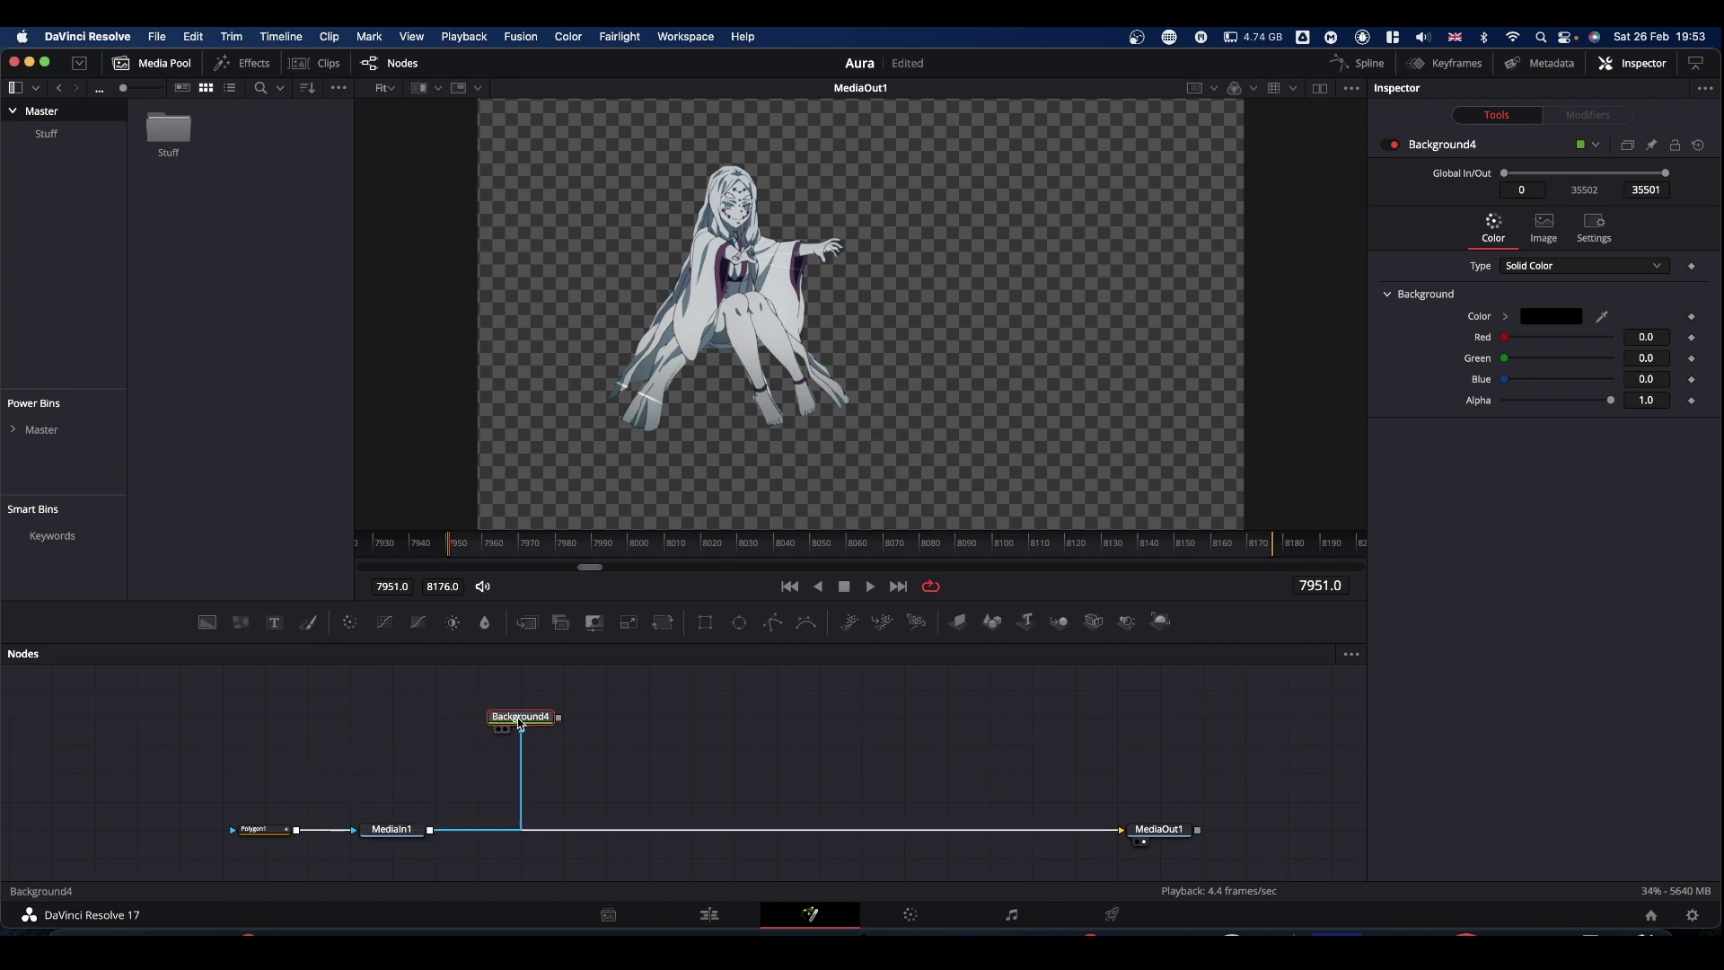
{"action": "left_click", "coordinate": [500, 729]}
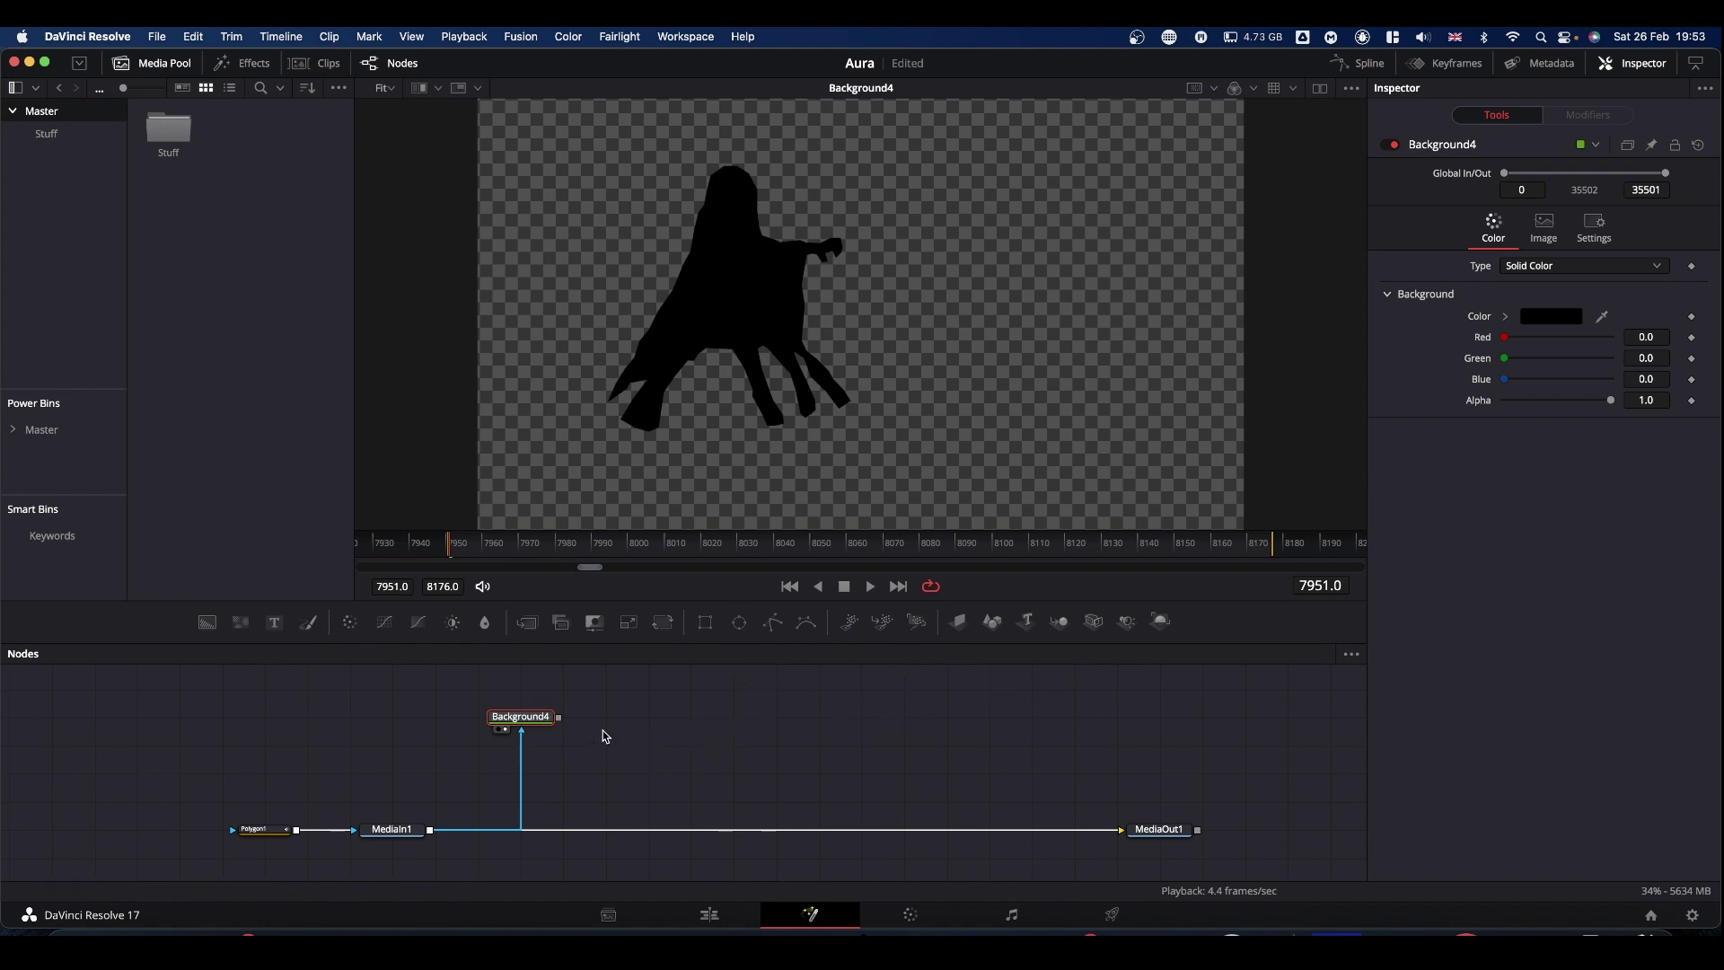
{"action": "left_click", "coordinate": [1507, 318]}
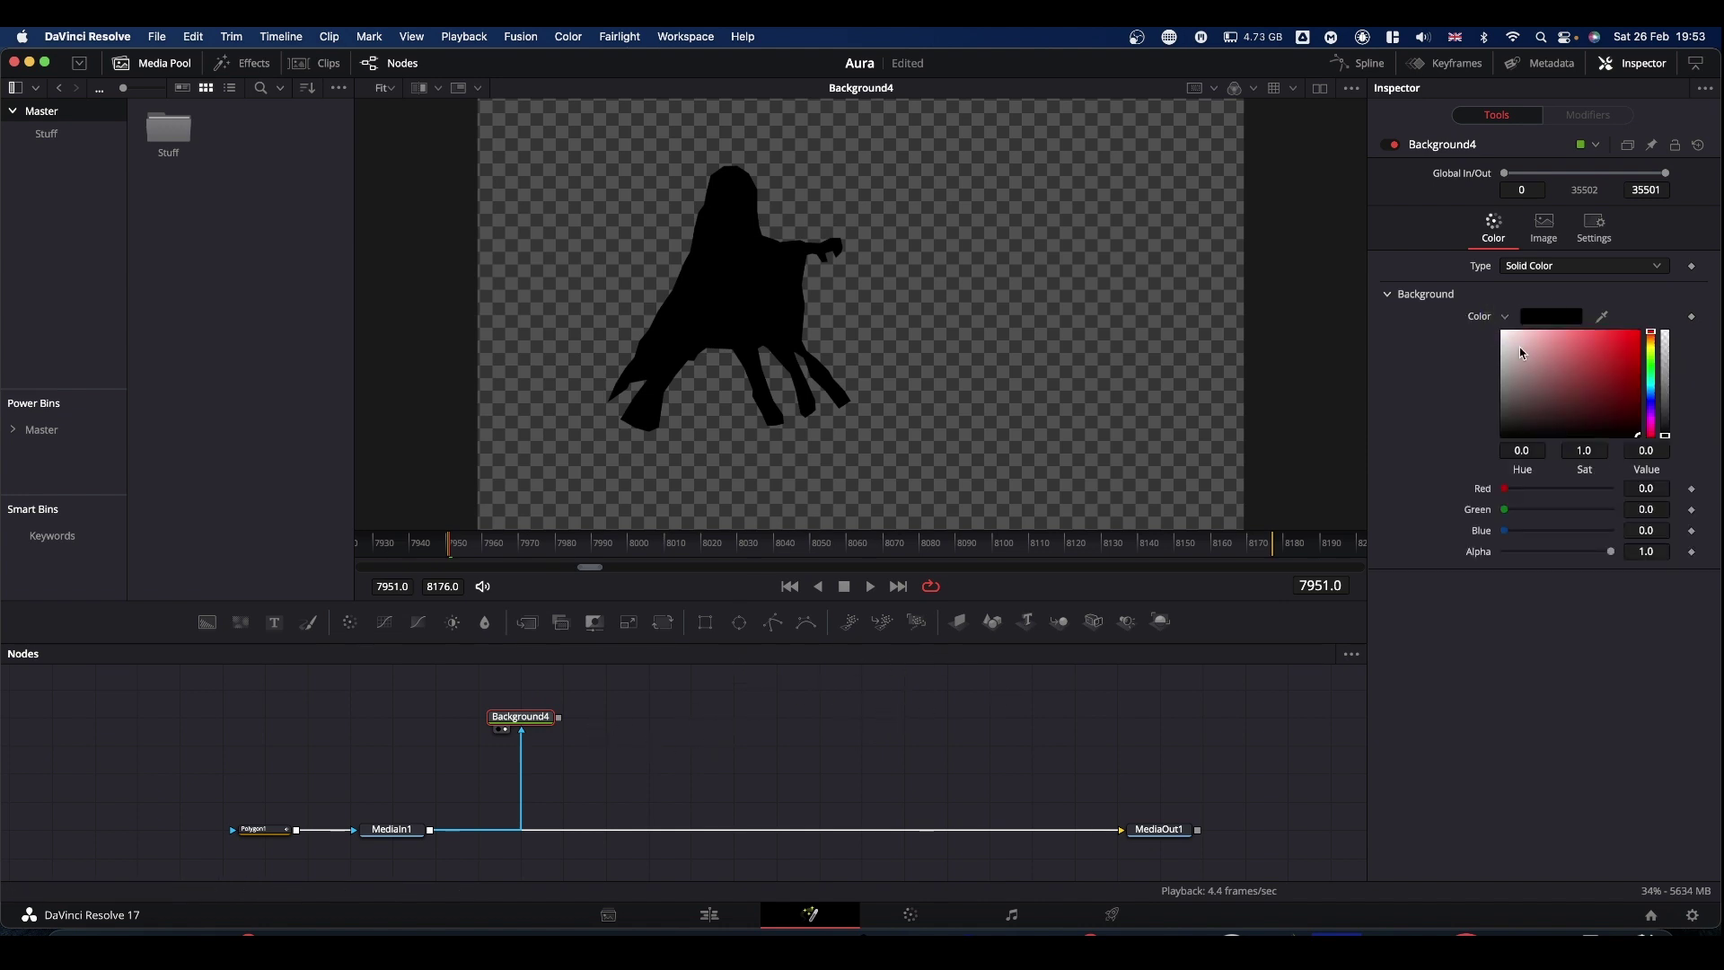
{"action": "left_click_drag", "start_coordinate": [1524, 356], "coordinate": [1419, 255]}
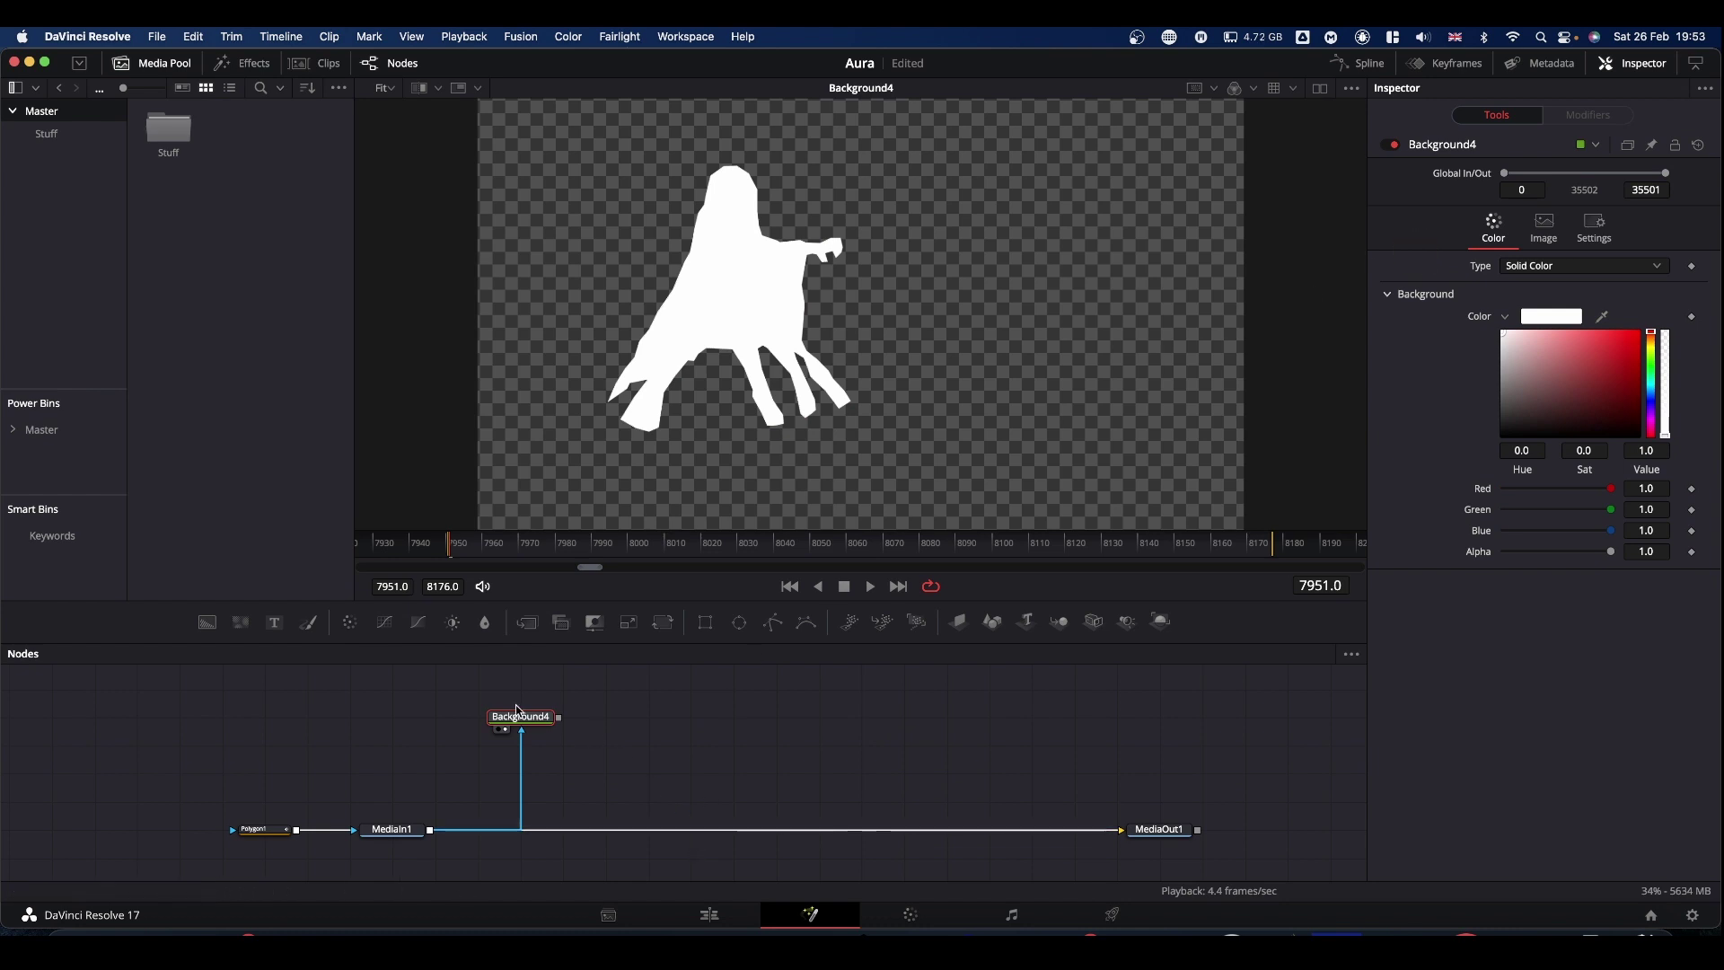
- Add an Erode/Dilate node after Background4
{"action": "mouse_move", "coordinate": [523, 722]}
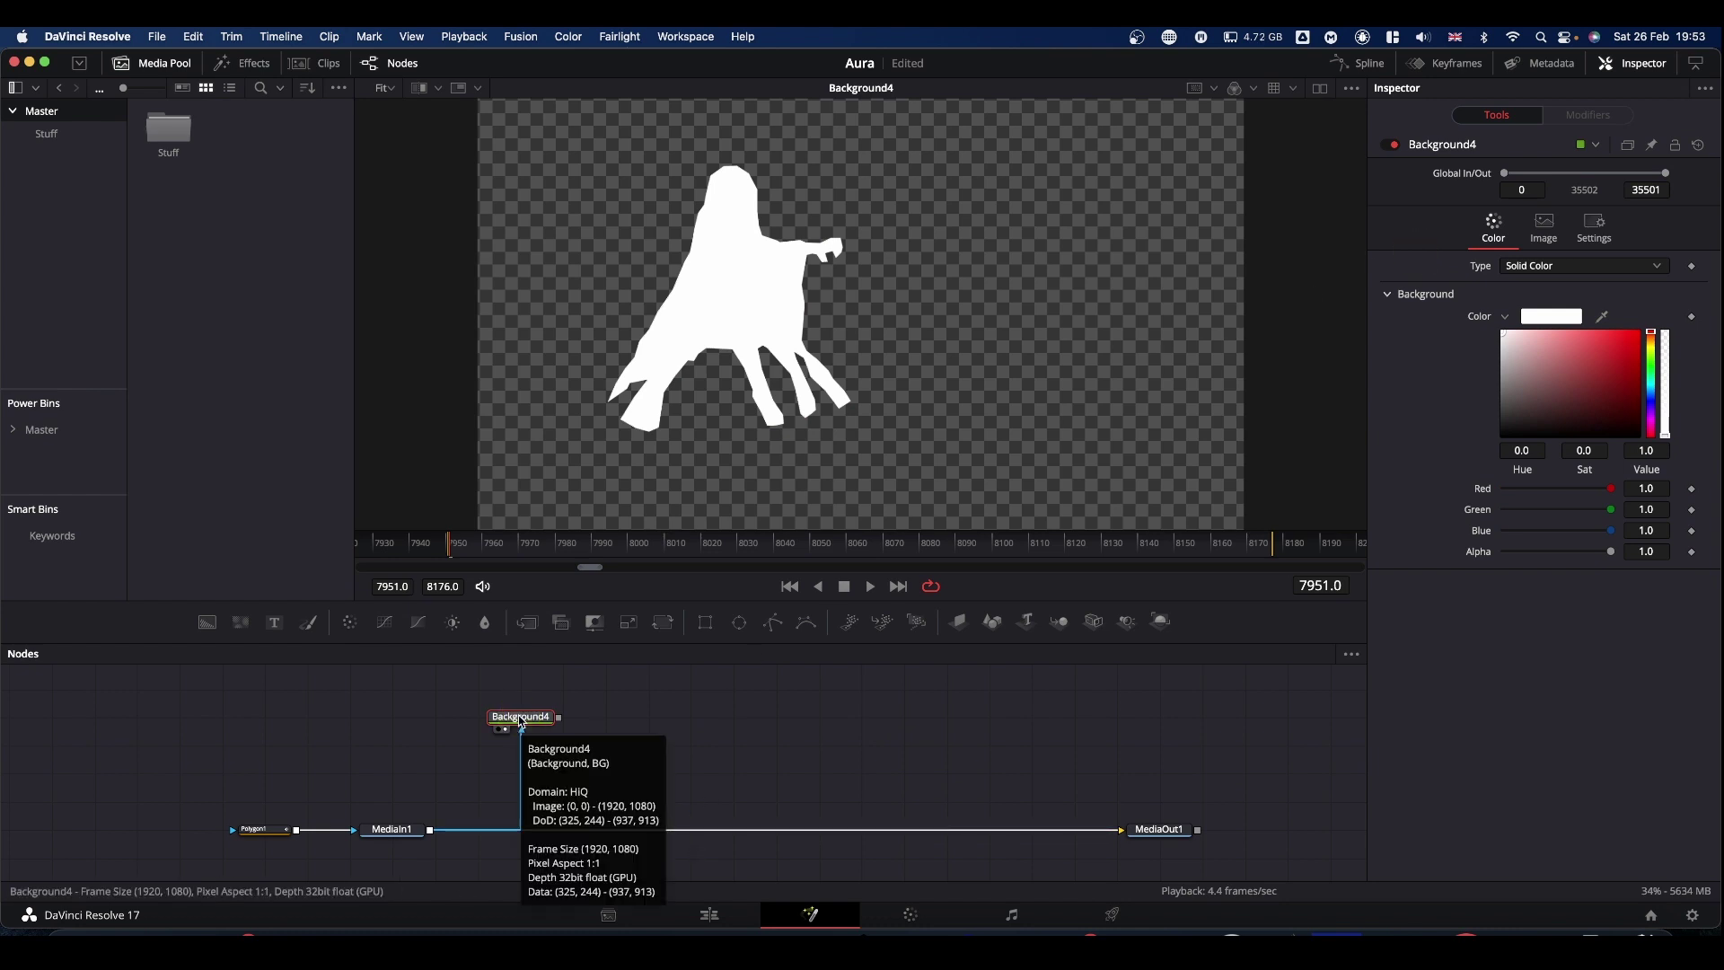
{"action": "key", "text": "shift+space"}
{"action": "type", "text": "erode"}
{"action": "key", "text": "Return"}
- Set ErodeDilate1 Amount to about 0.0097, then add Blur1 with Blur Size 22.8
{"action": "left_click", "coordinate": [604, 716]}
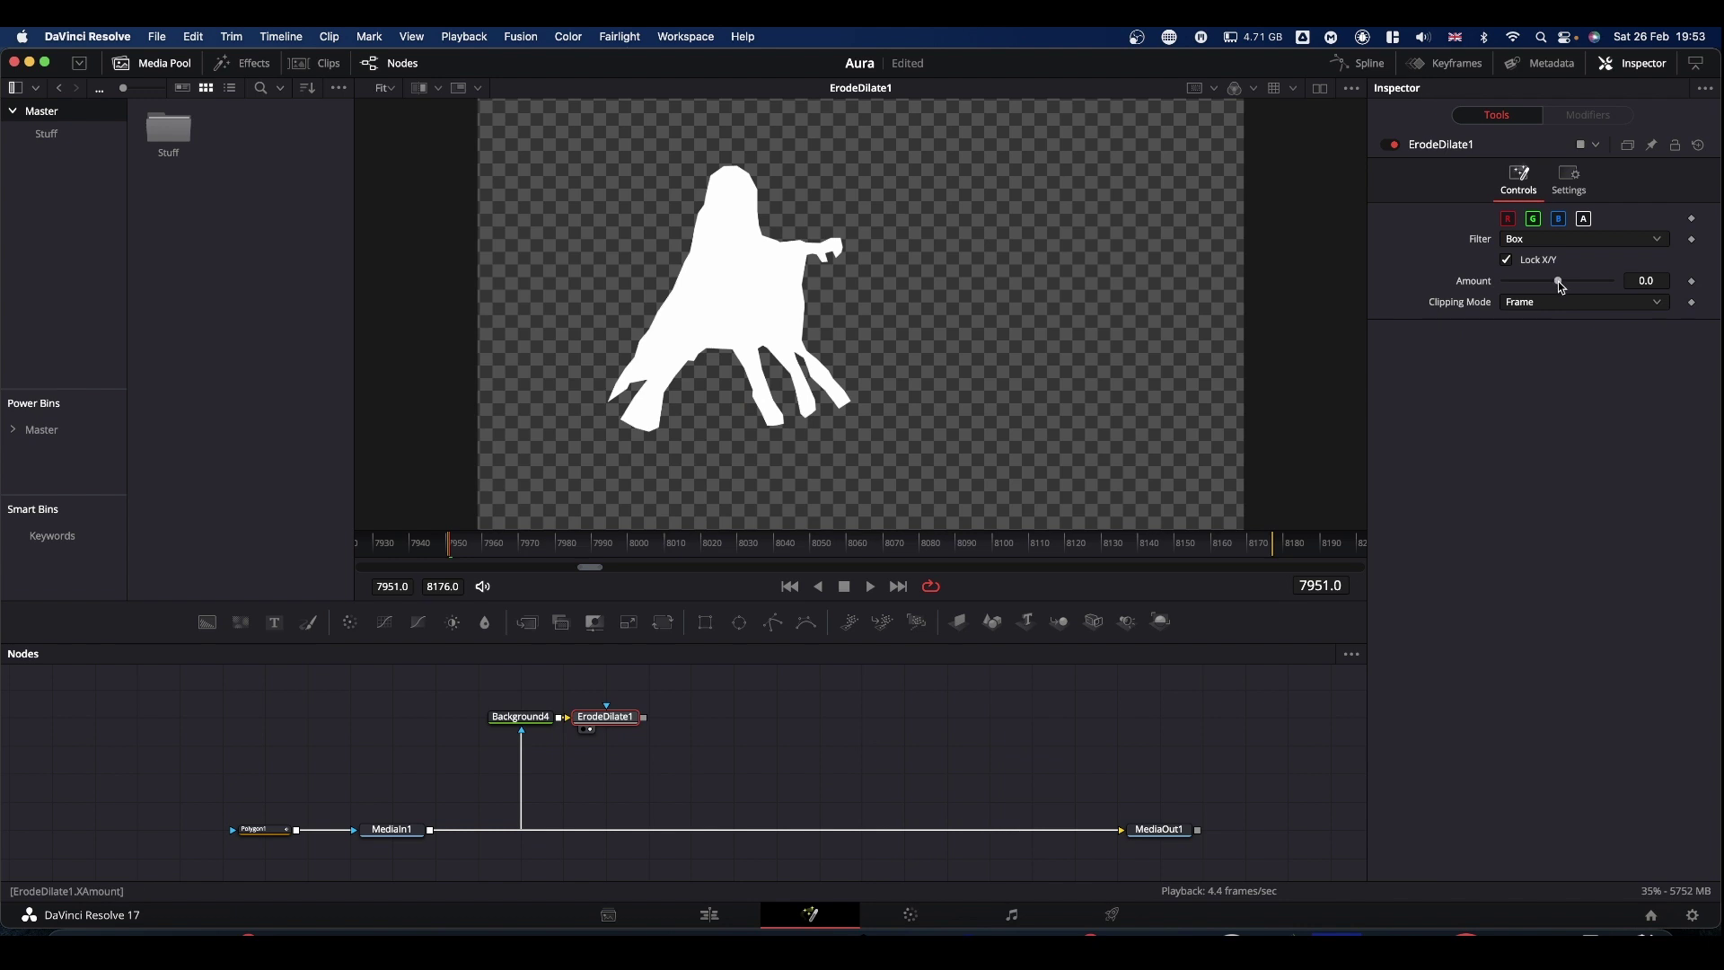
{"action": "left_click_drag", "start_coordinate": [1563, 287], "coordinate": [1614, 287]}
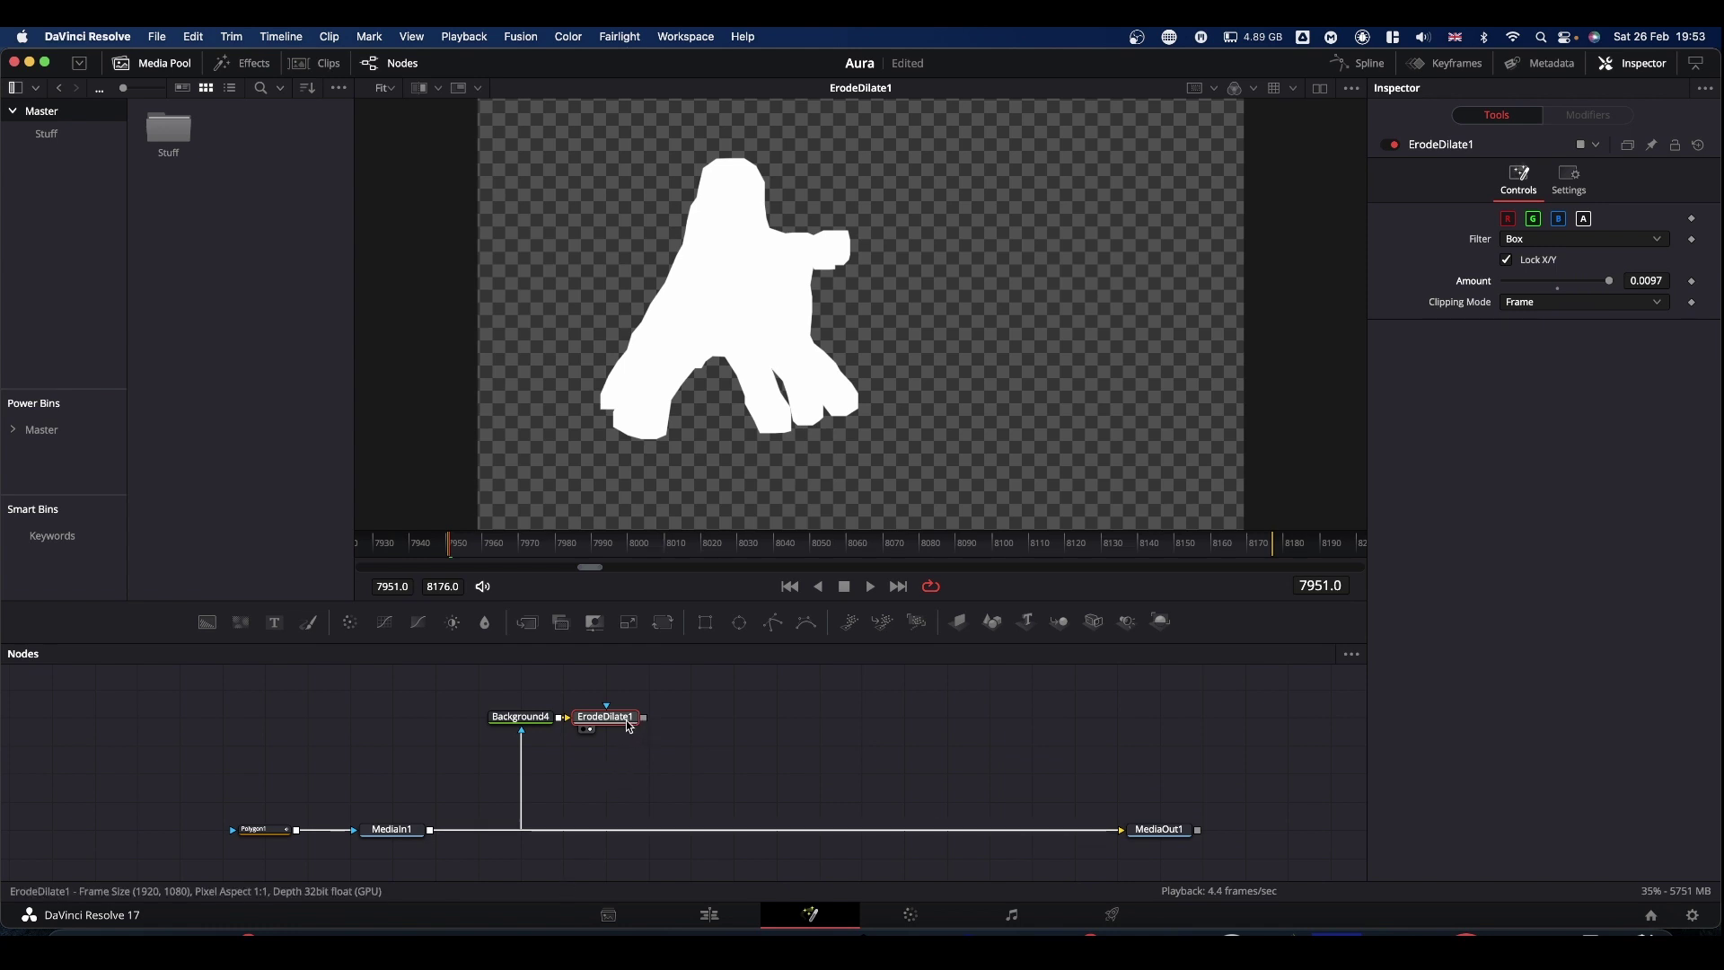
{"action": "key", "text": "shift+space"}
{"action": "type", "text": "blur"}
{"action": "key", "text": "Return"}
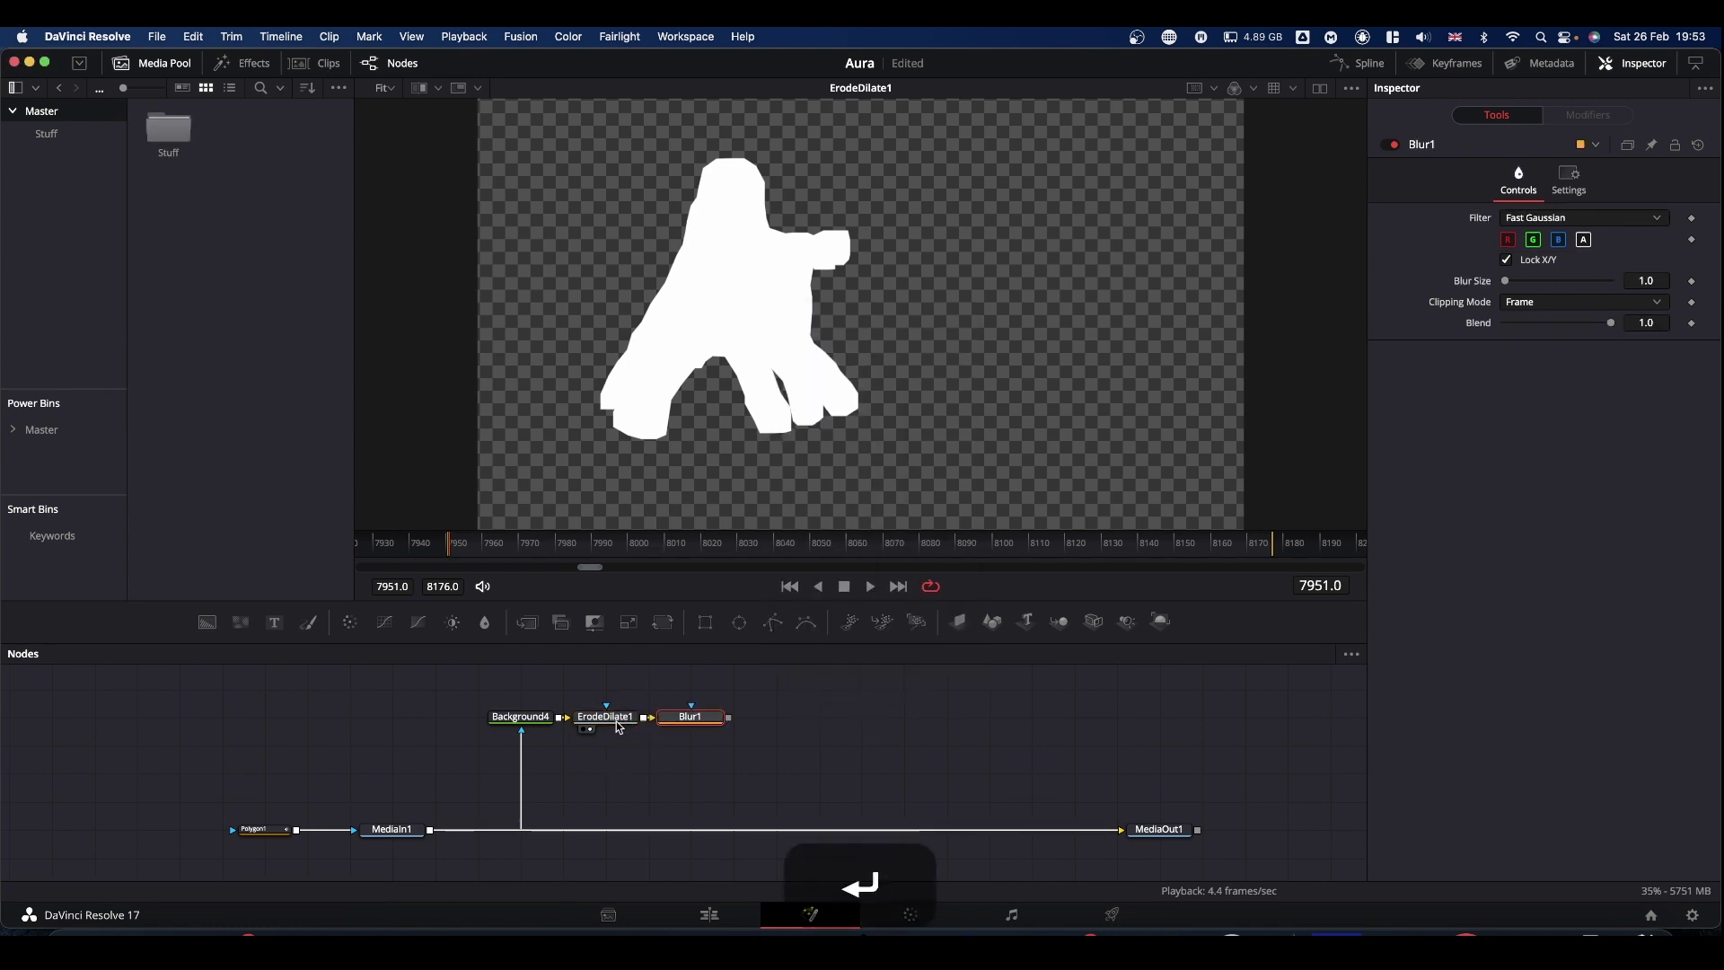
{"action": "left_click_drag", "start_coordinate": [689, 716], "coordinate": [716, 342]}
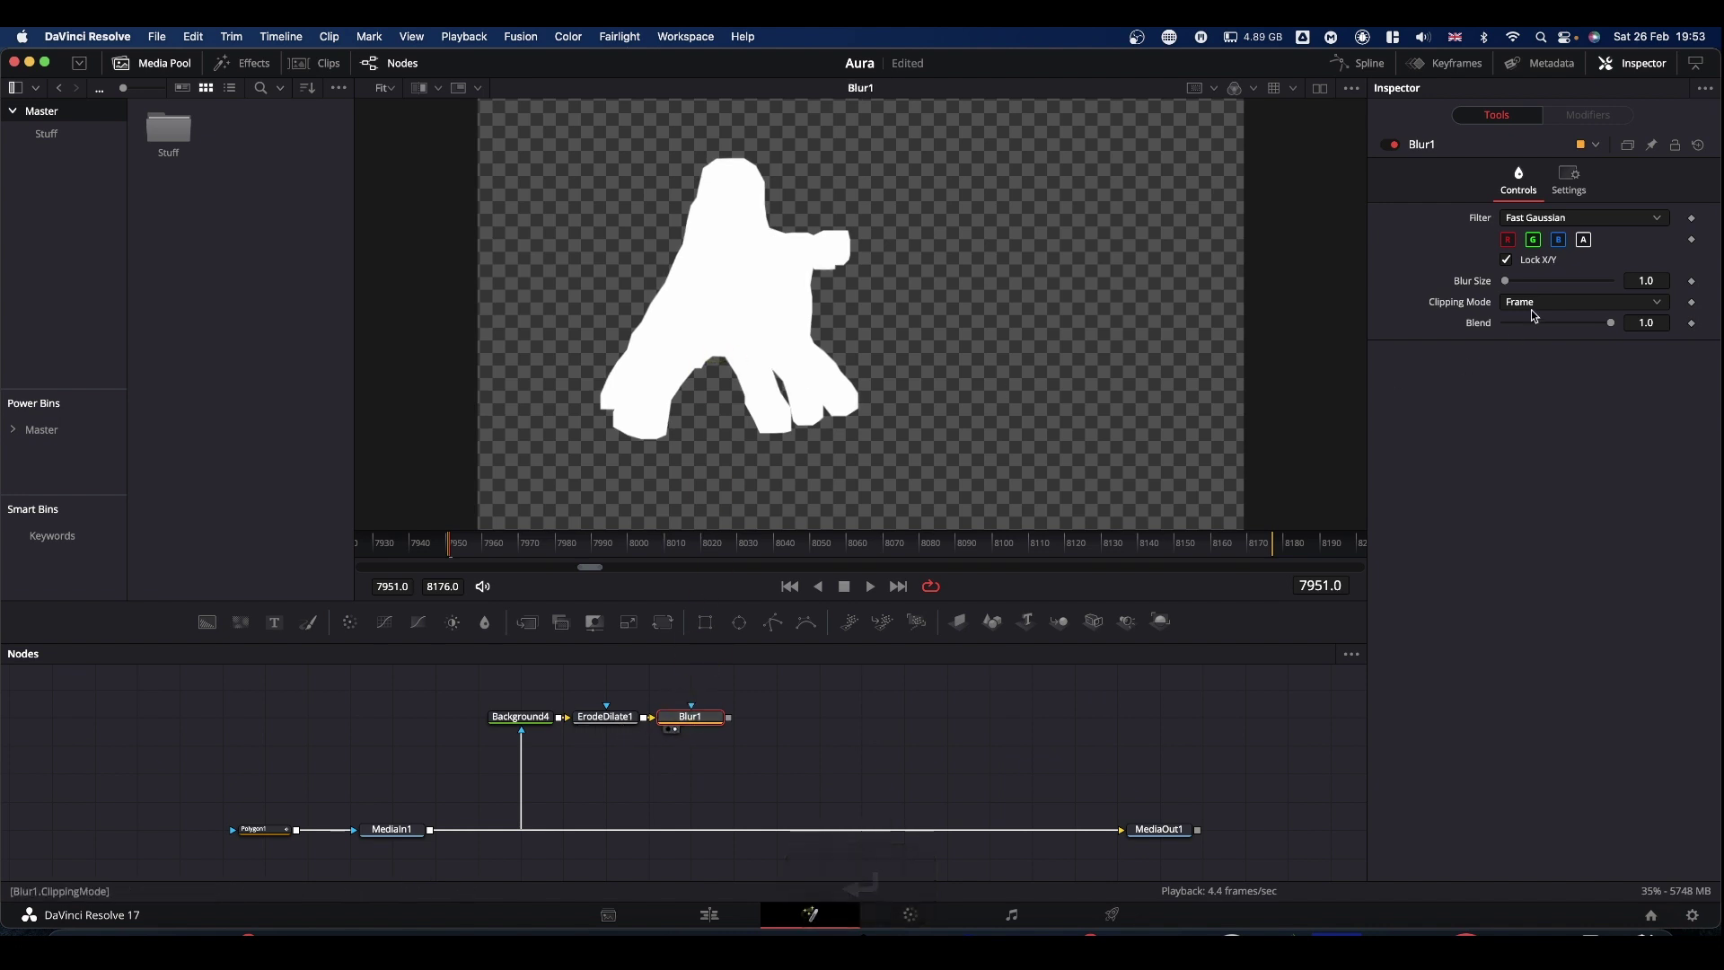
{"action": "left_click_drag", "start_coordinate": [1512, 285], "coordinate": [1536, 286]}
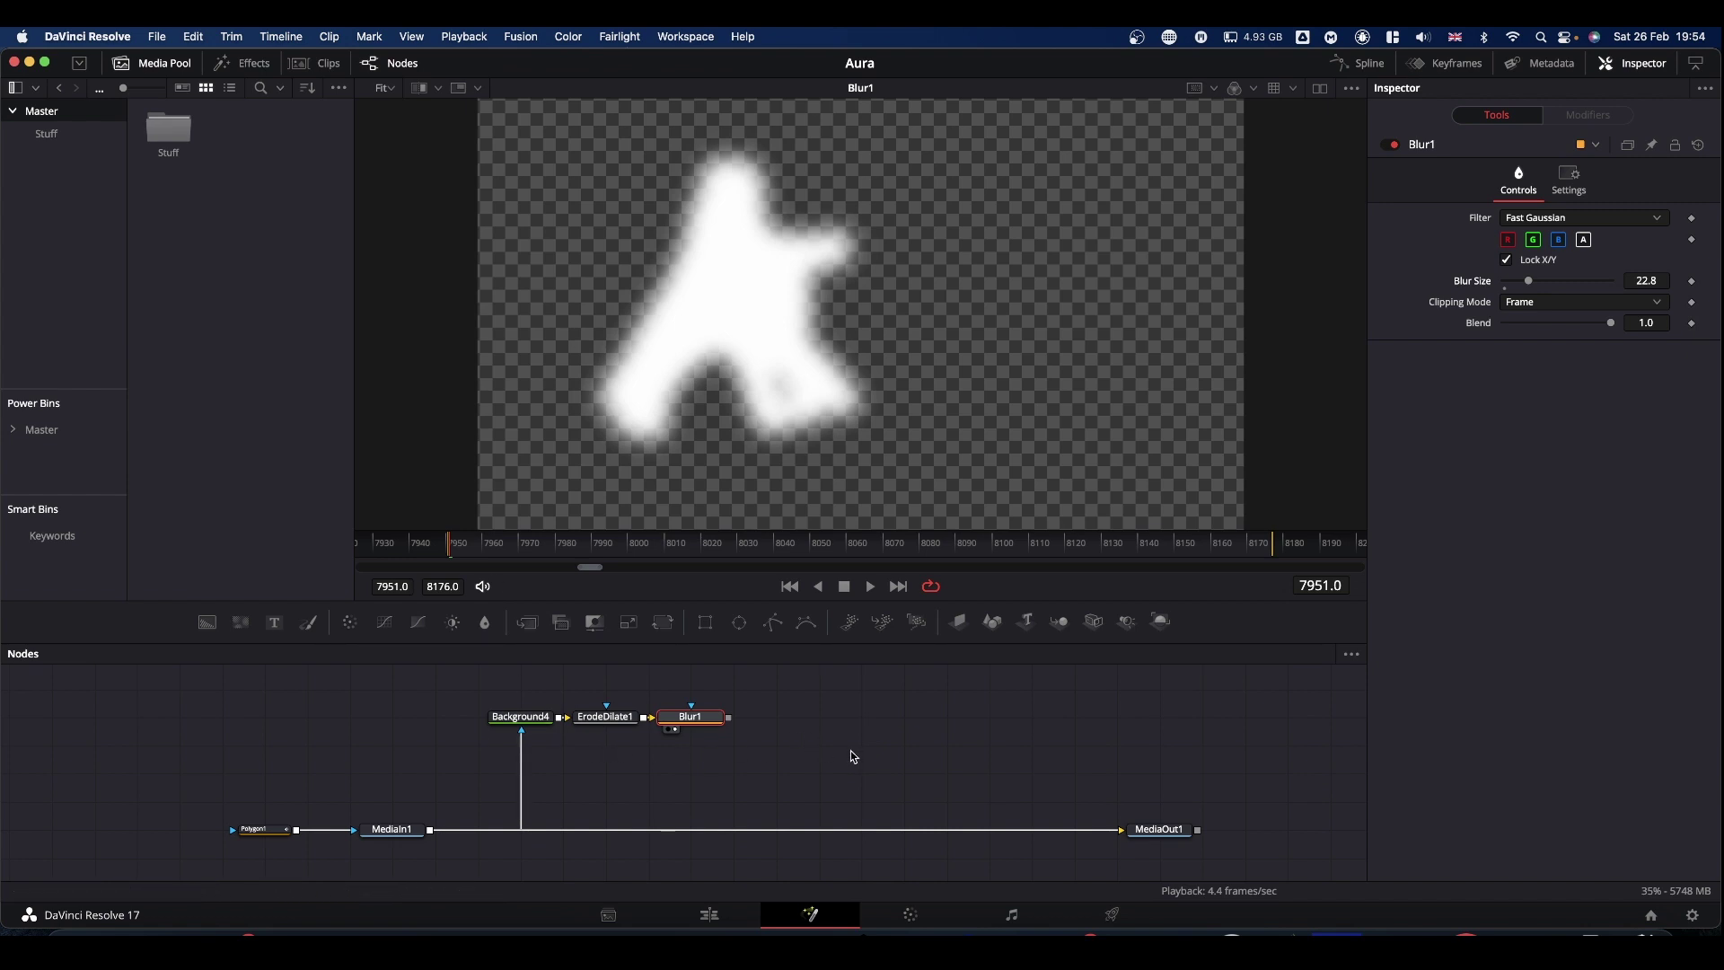
- Add a Displace node after Blur1
{"action": "key", "text": "shift+space"}
{"action": "type", "text": "d"}
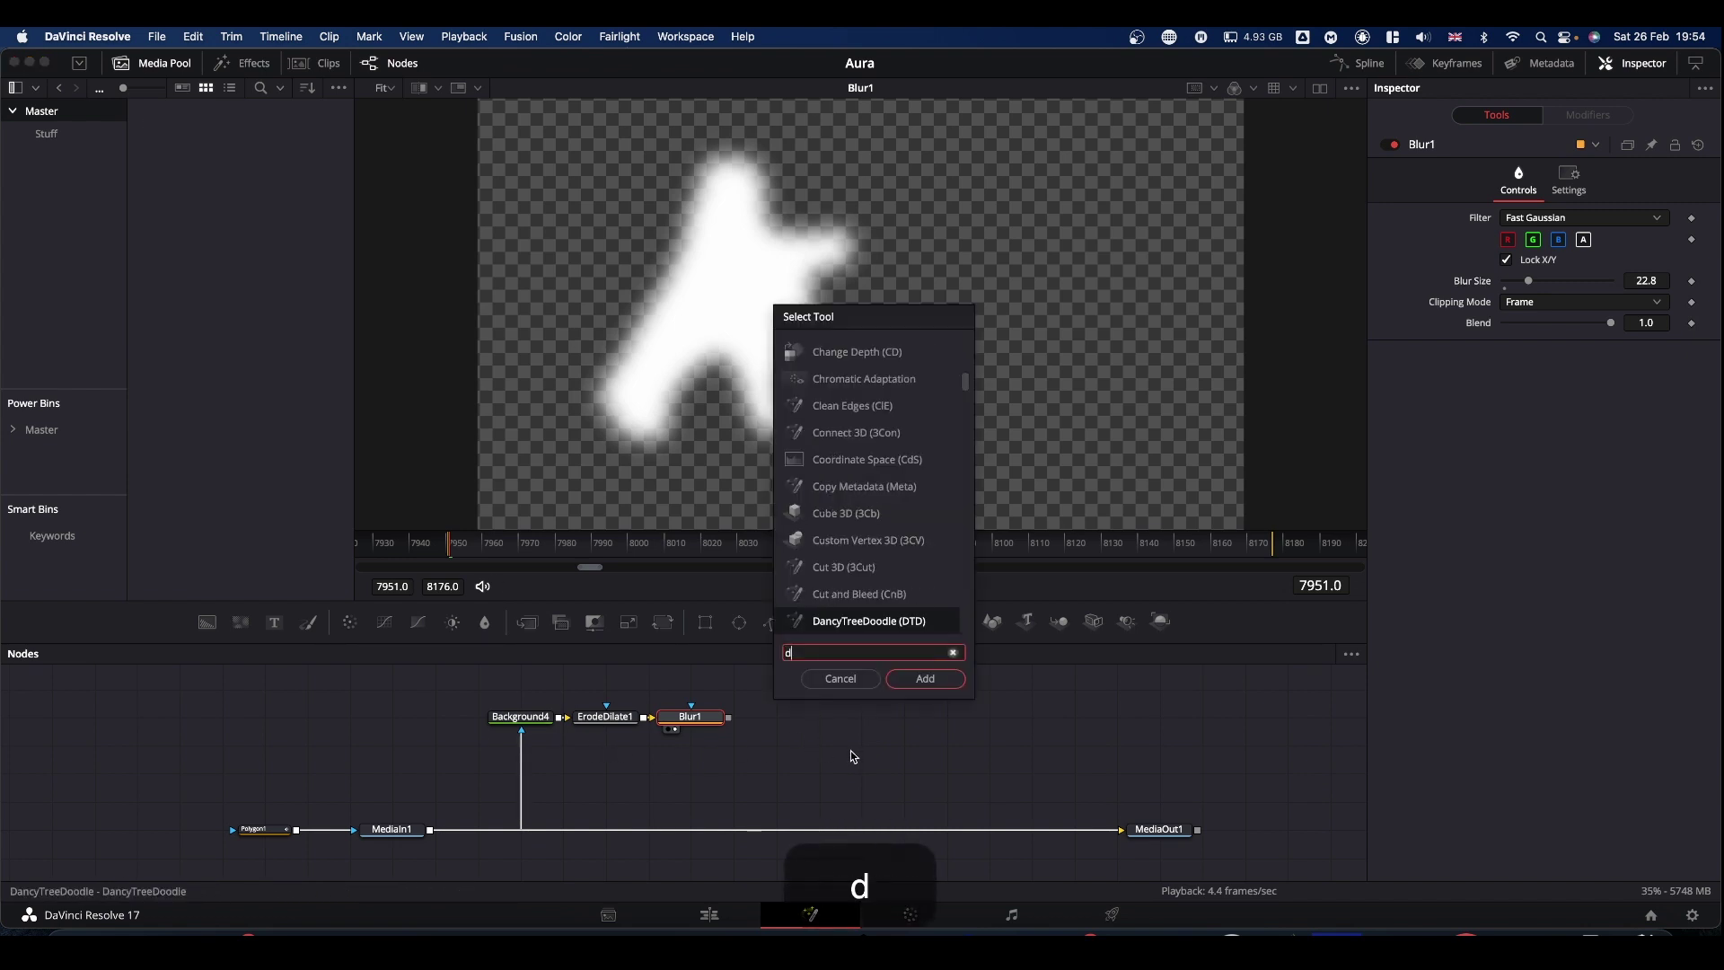
{"action": "type", "text": "isplace"}
{"action": "key", "text": "Return"}
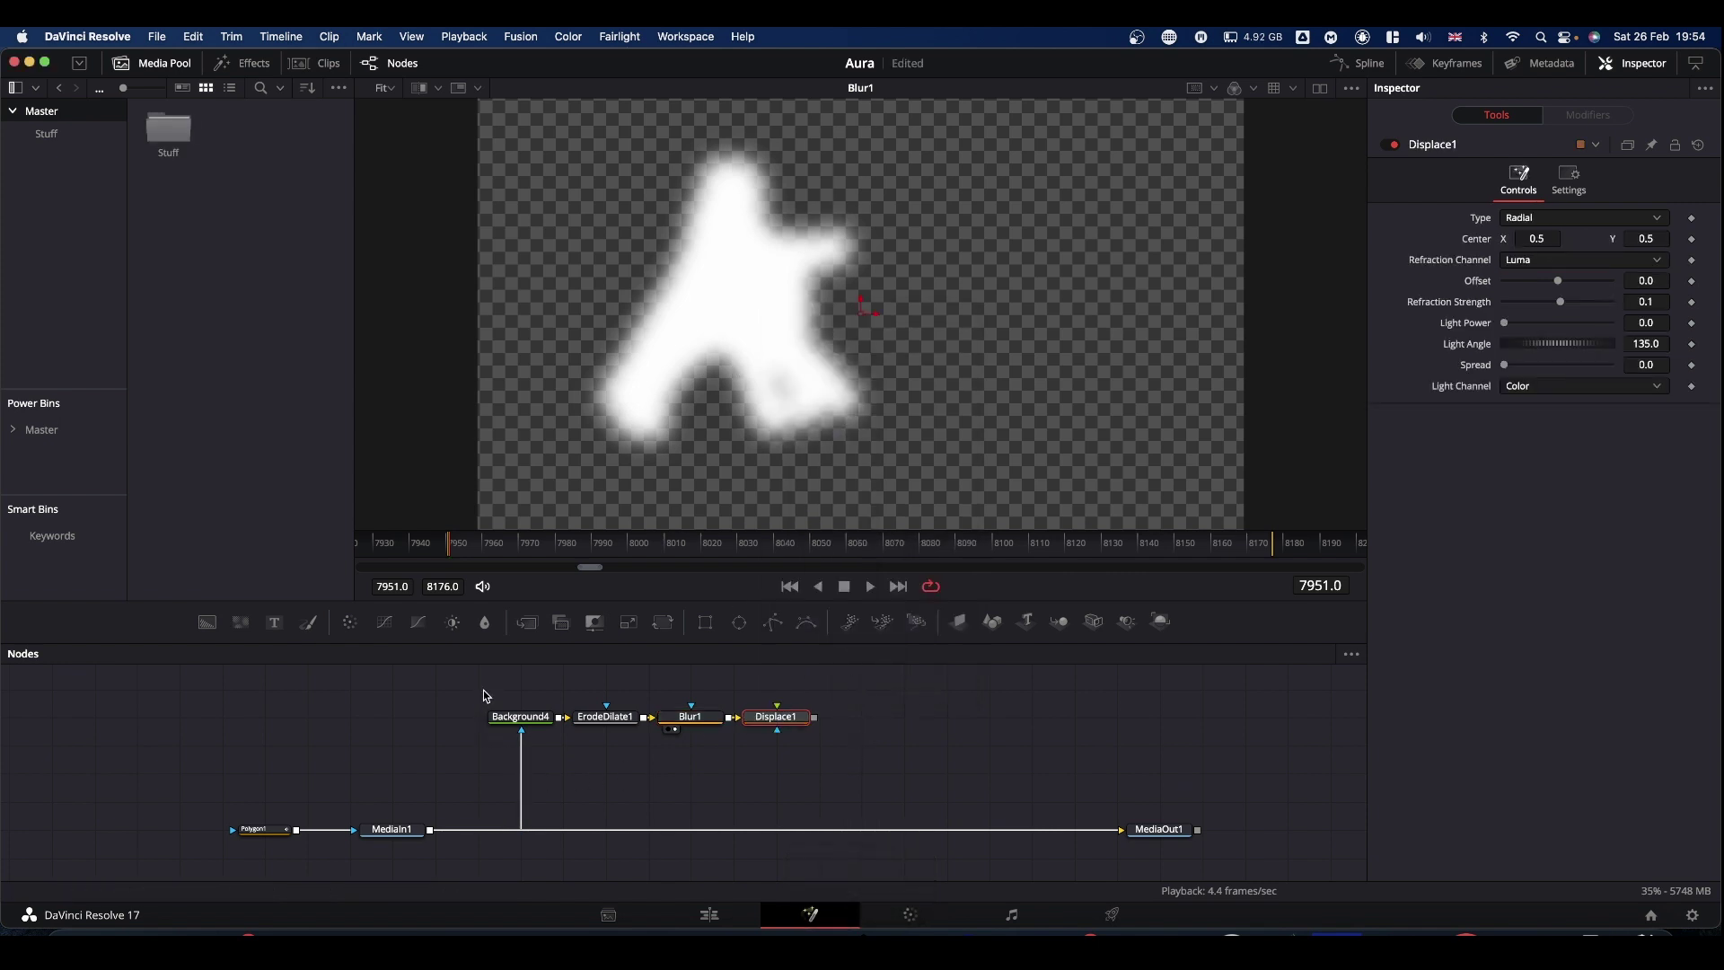
{"action": "left_click_drag", "start_coordinate": [484, 689], "coordinate": [781, 763]}
- Drive Displace1 with a FastNoise1 generator using higher Detail, X Scale 42.91 and Y Scale 13.54
{"action": "left_click_drag", "start_coordinate": [240, 621], "coordinate": [793, 387]}
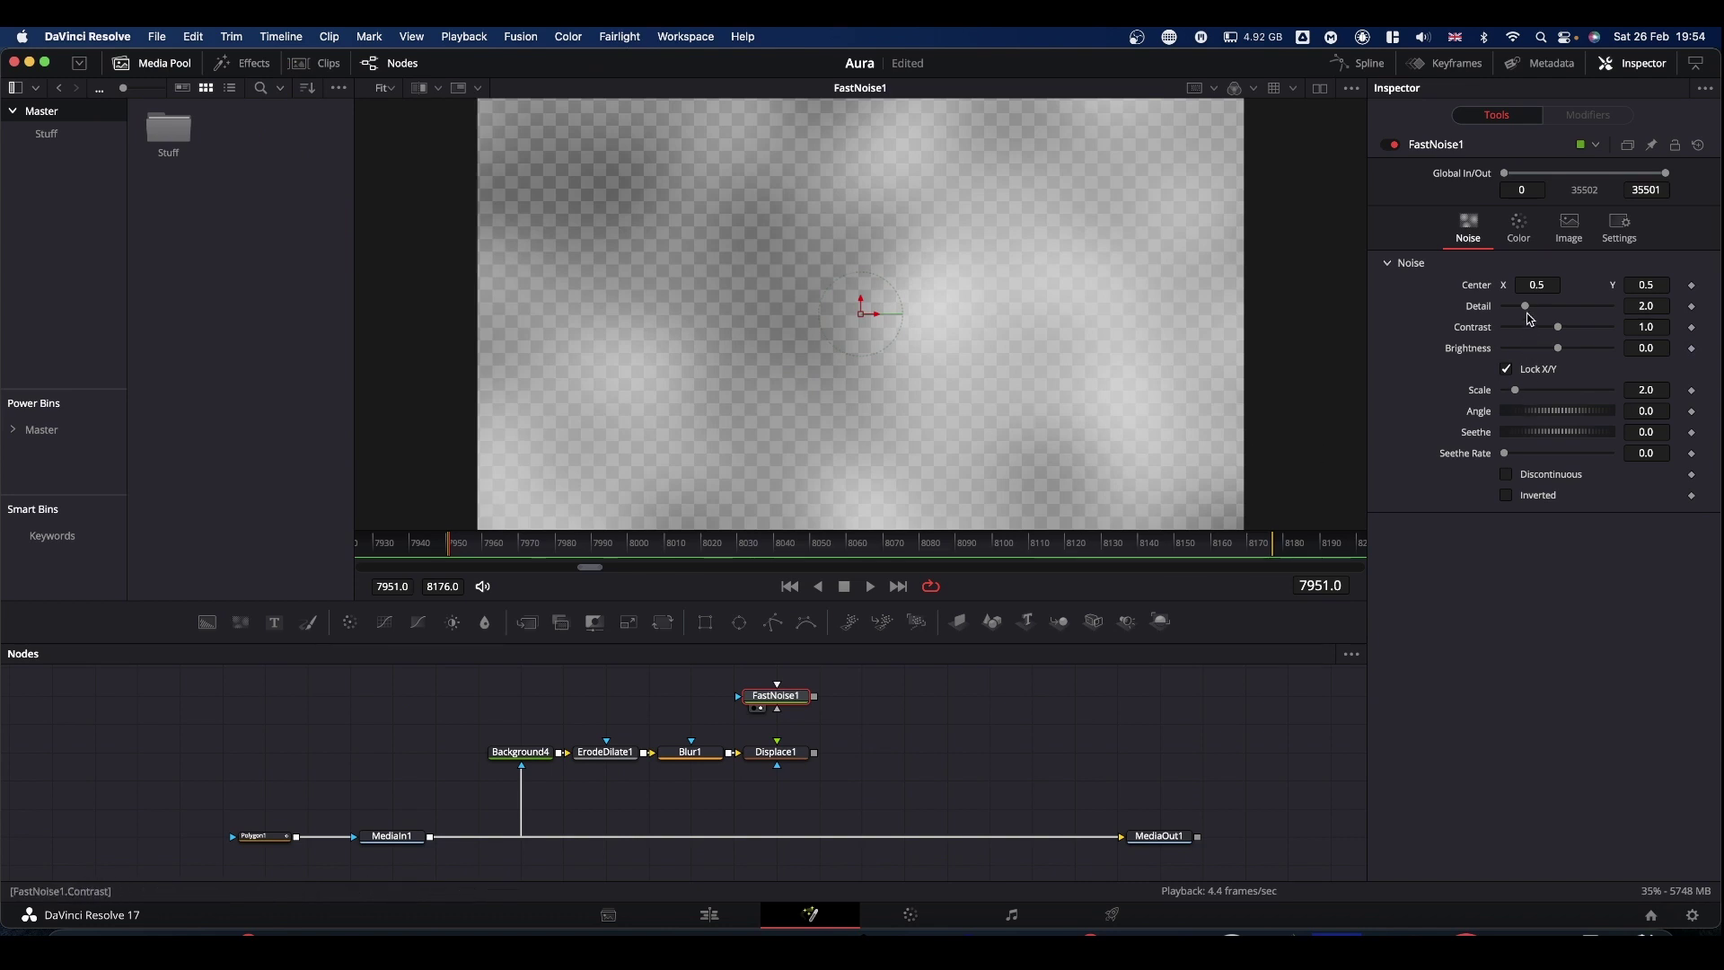
{"action": "left_click_drag", "start_coordinate": [1528, 309], "coordinate": [1575, 326]}
{"action": "left_click", "coordinate": [1538, 369]}
{"action": "left_click_drag", "start_coordinate": [1545, 390], "coordinate": [1593, 389]}
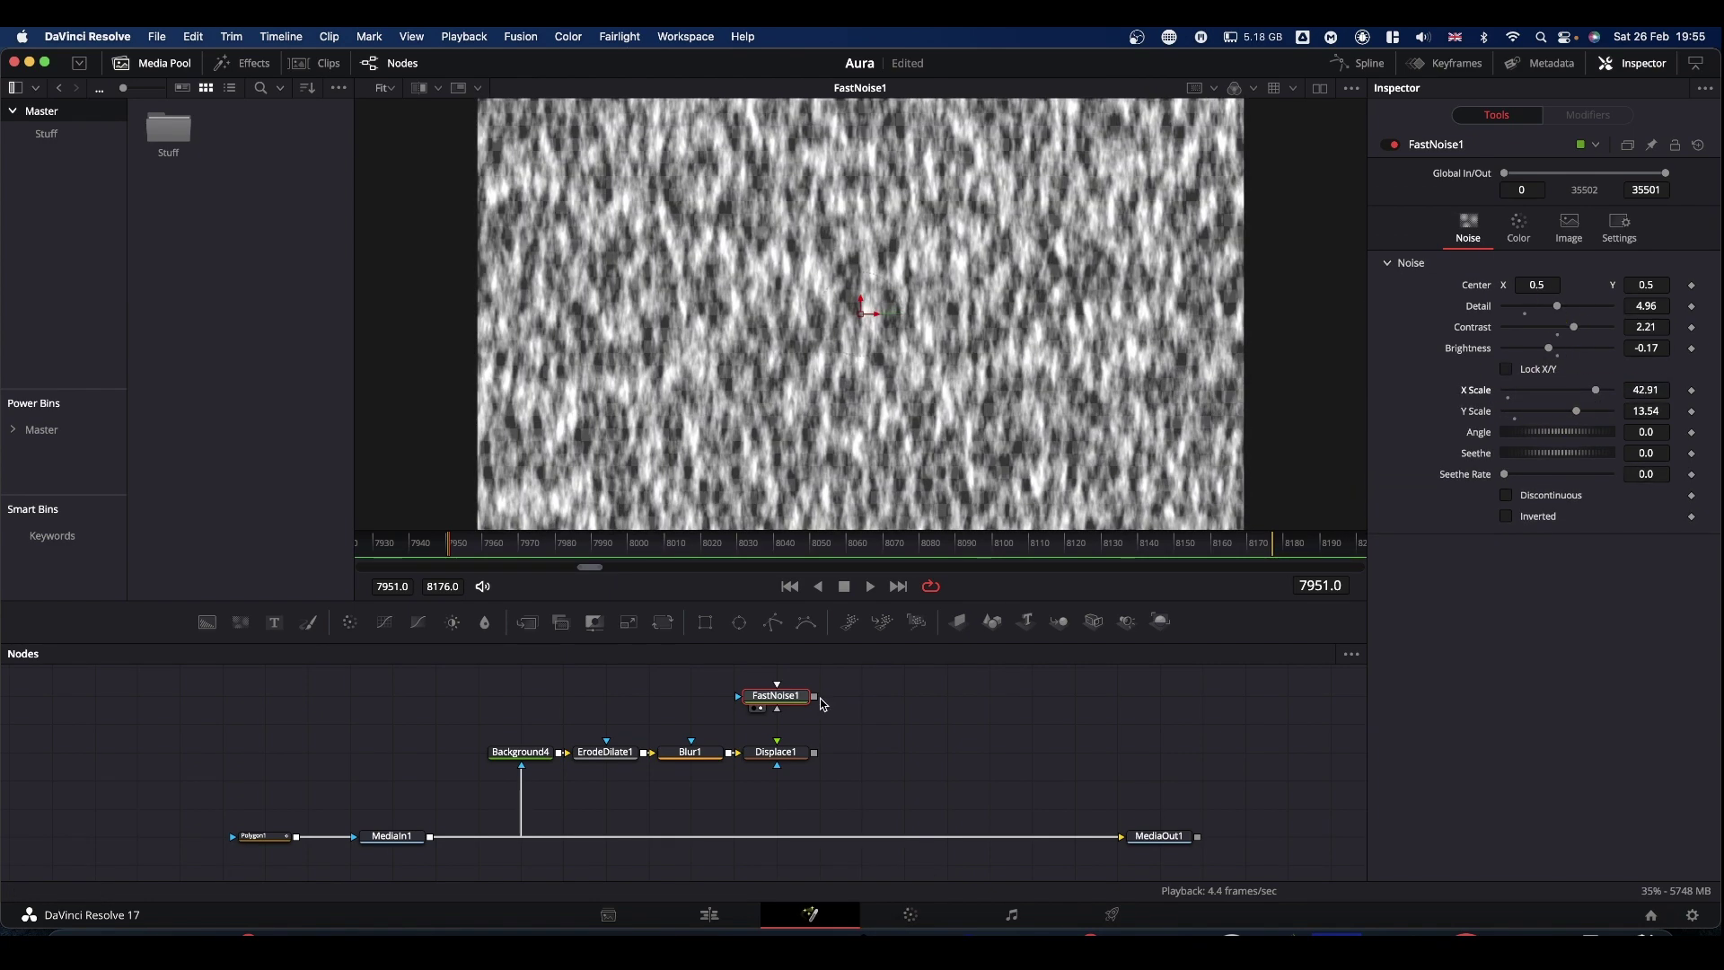
{"action": "left_click_drag", "start_coordinate": [818, 702], "coordinate": [887, 418]}
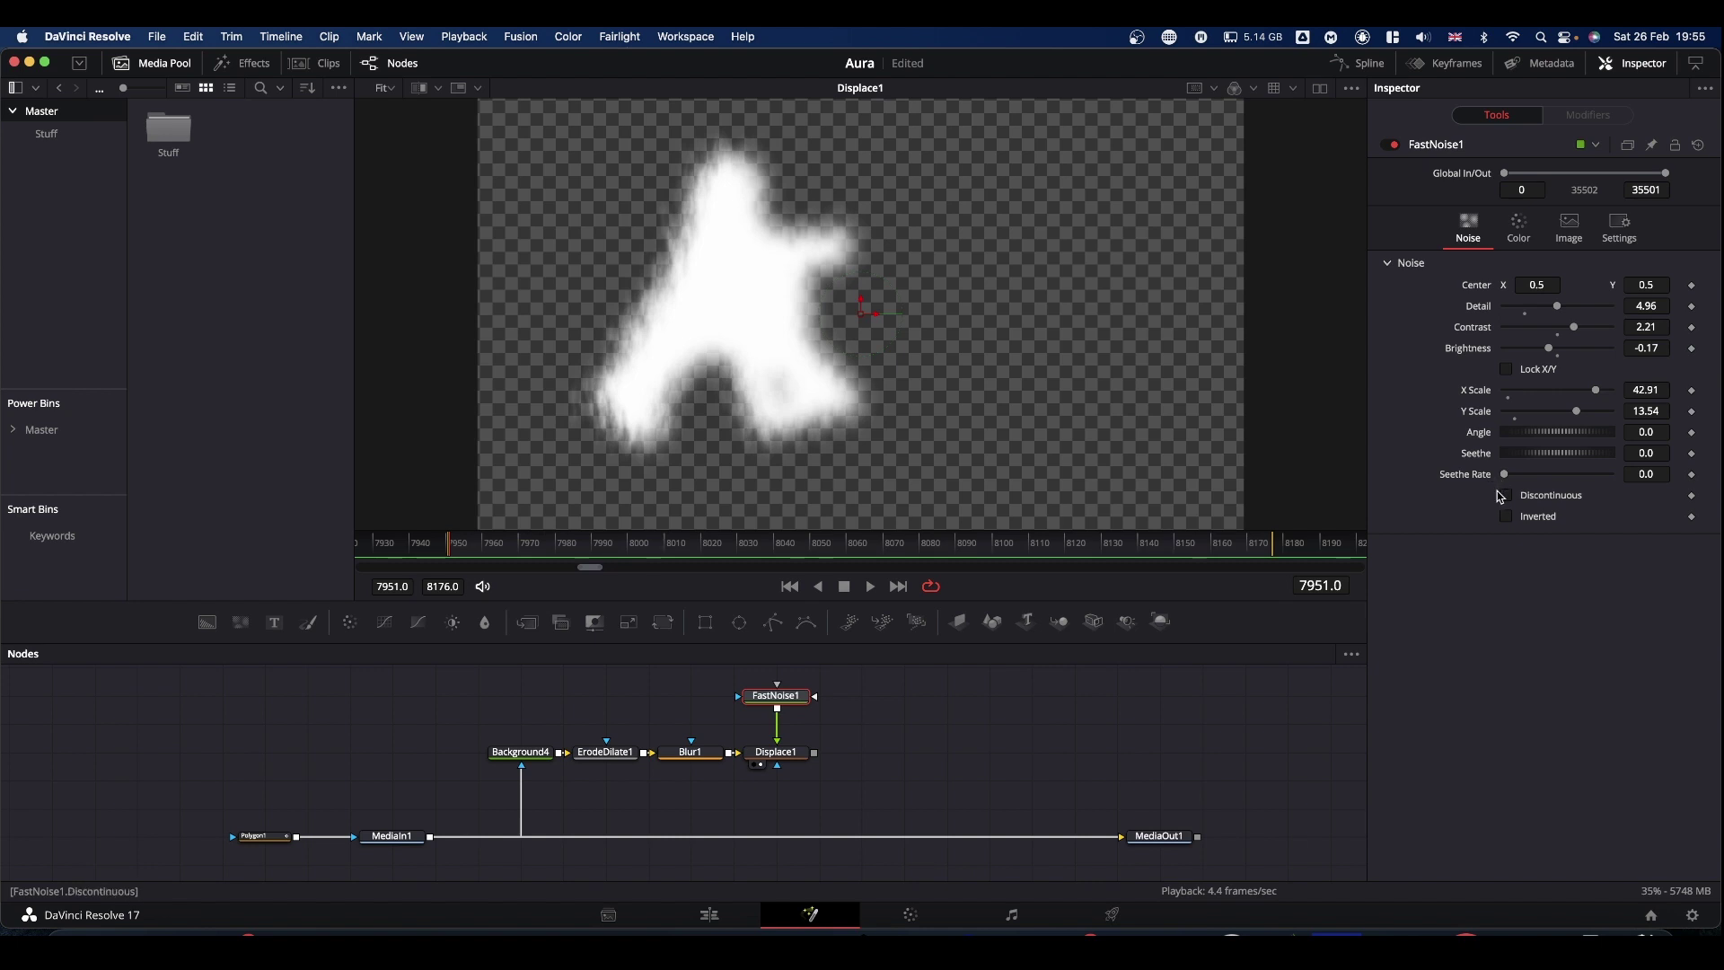
- Animate the noise with Seethe Rate 0.276 and preview the moving aura
{"action": "left_click_drag", "start_coordinate": [1508, 481], "coordinate": [1511, 481]}
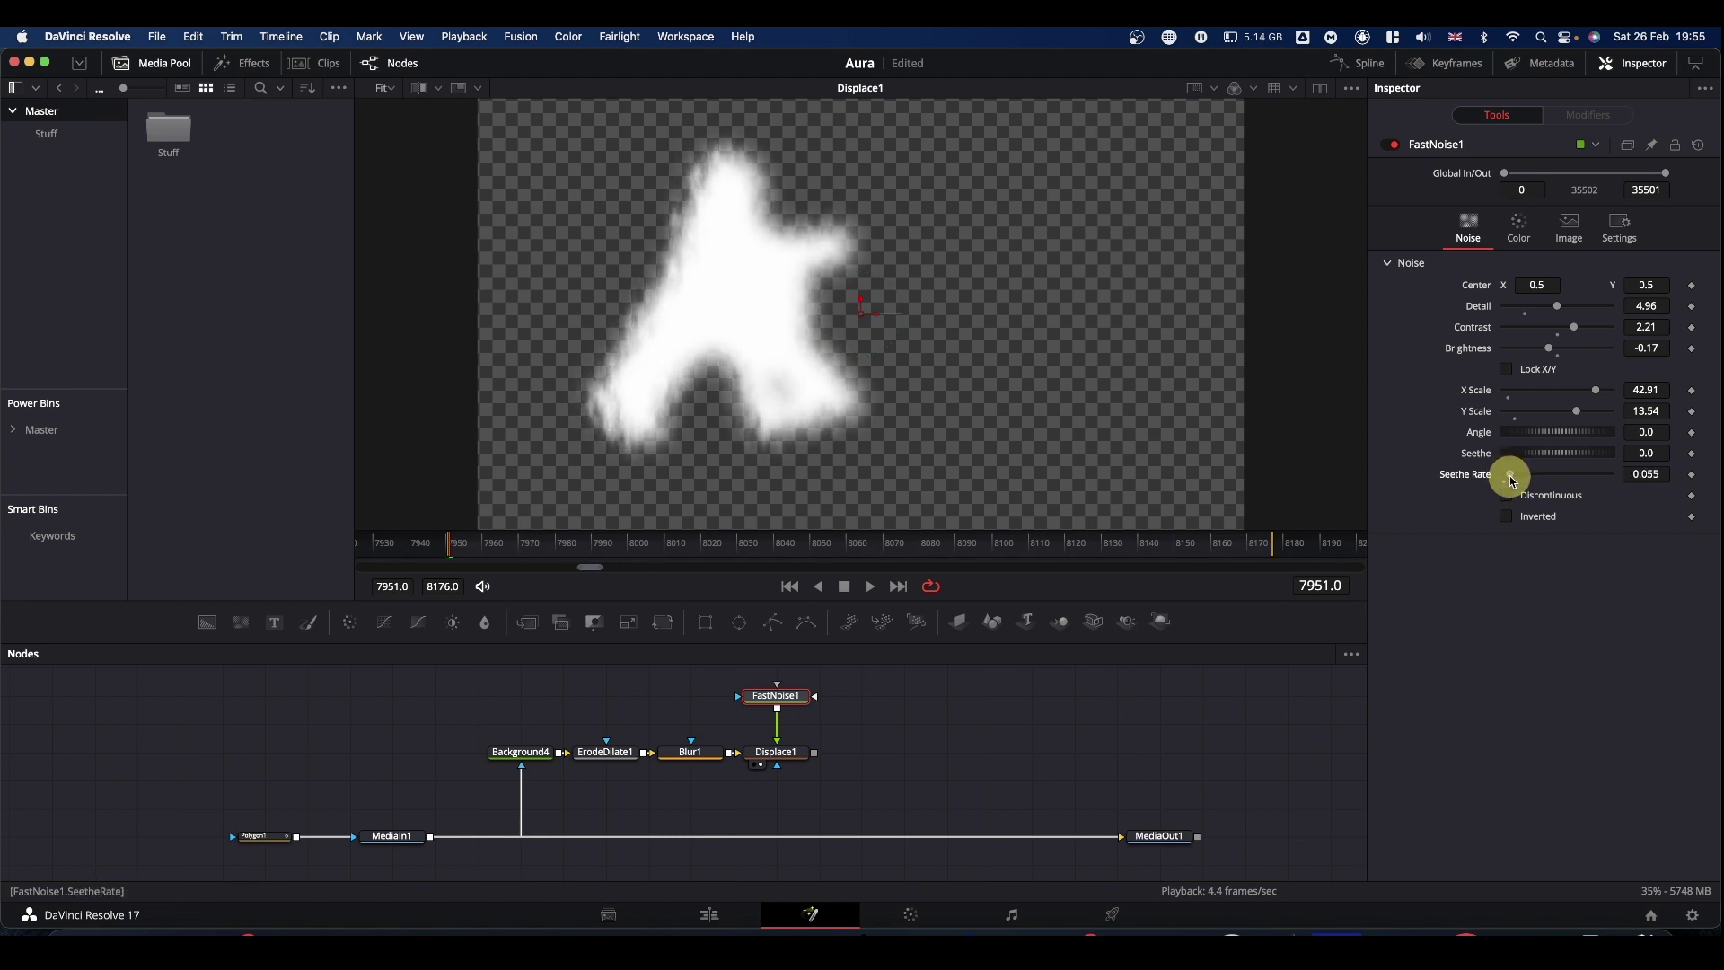
{"action": "left_click_drag", "start_coordinate": [1512, 481], "coordinate": [1515, 479]}
{"action": "key", "text": "space"}
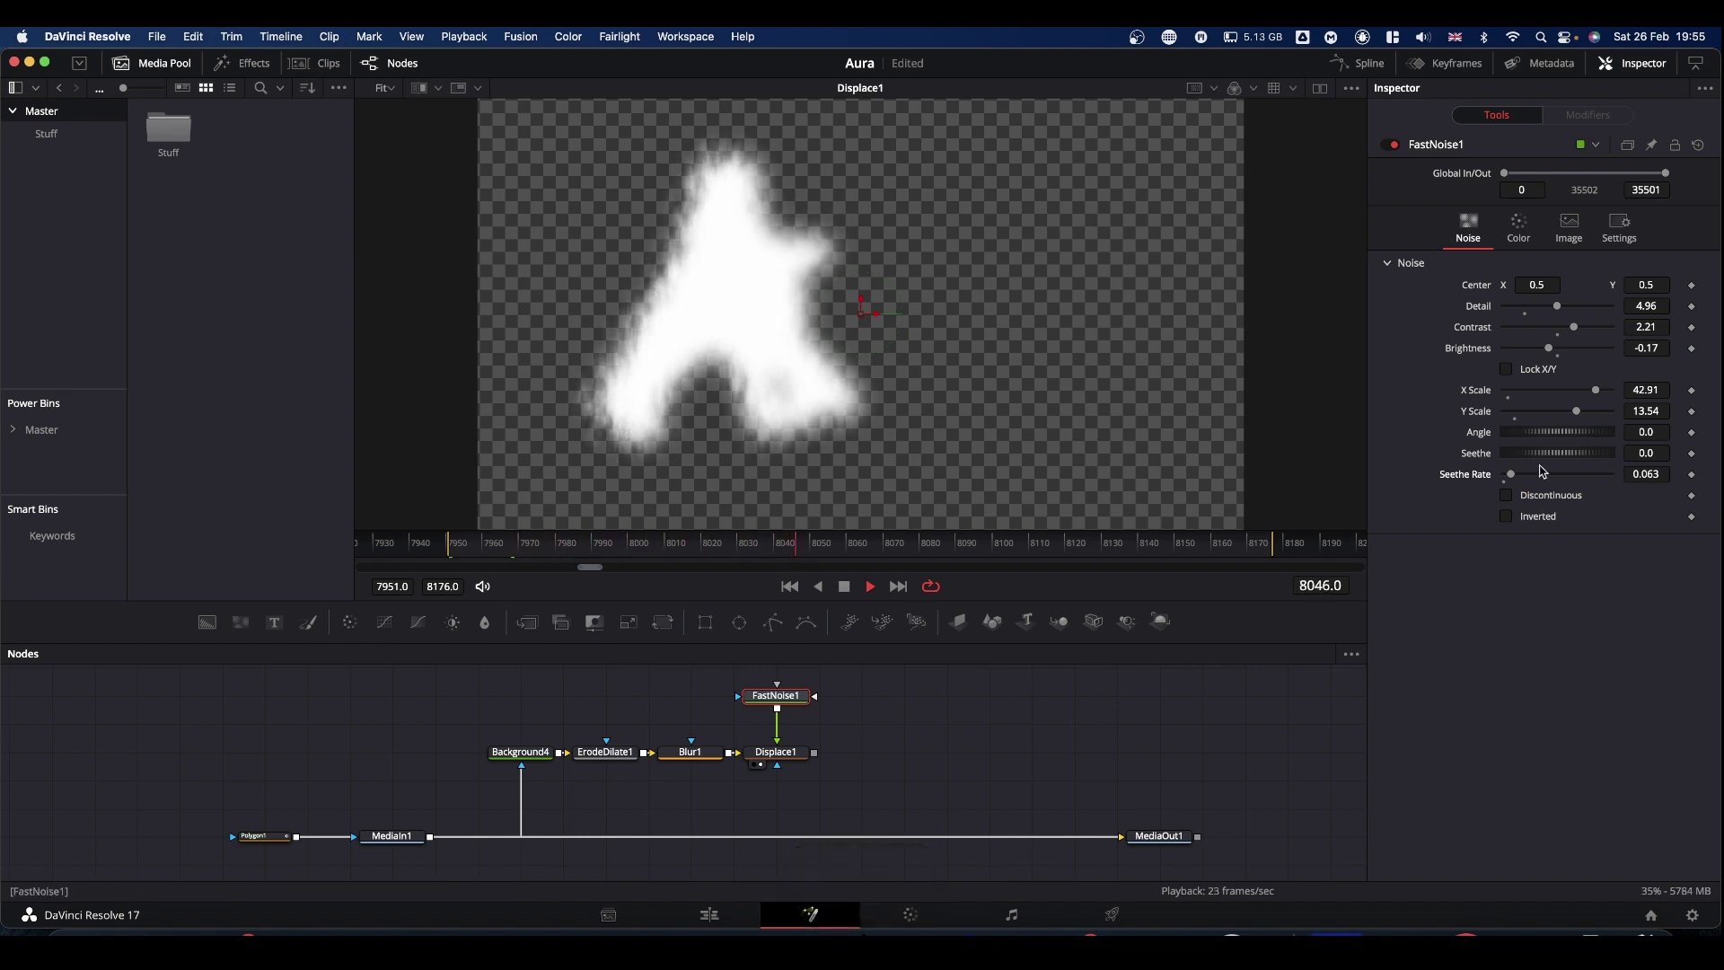
{"action": "left_click_drag", "start_coordinate": [1511, 474], "coordinate": [1534, 474]}
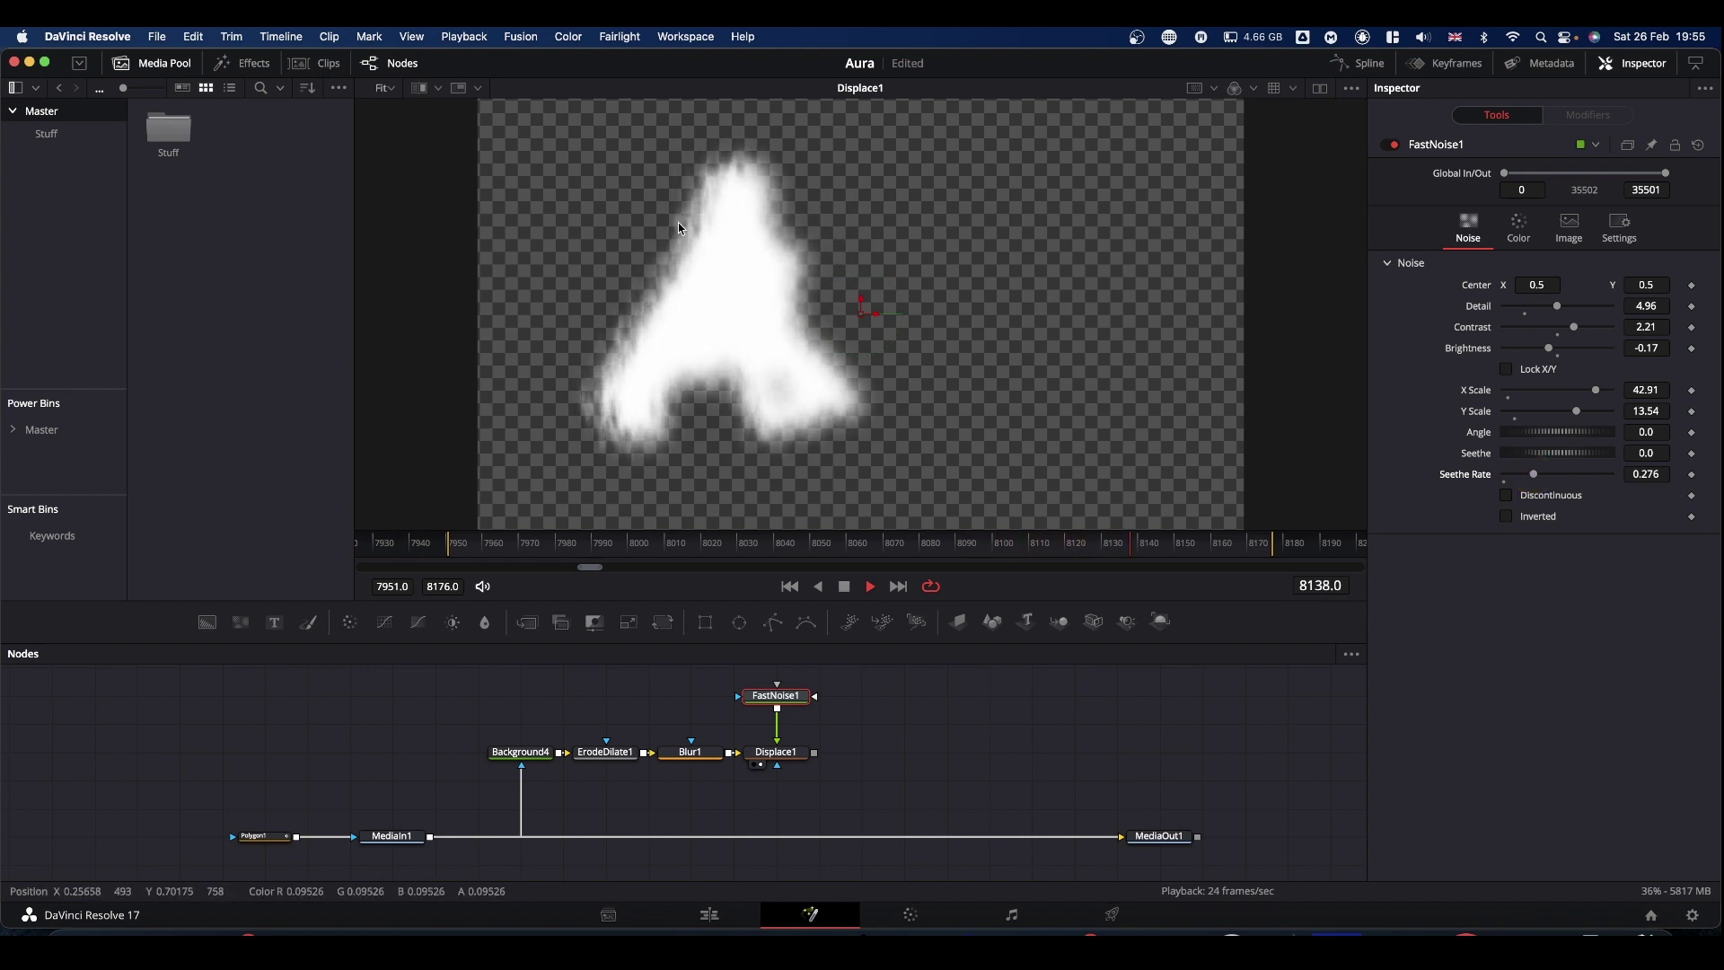
{"action": "key", "text": "space"}
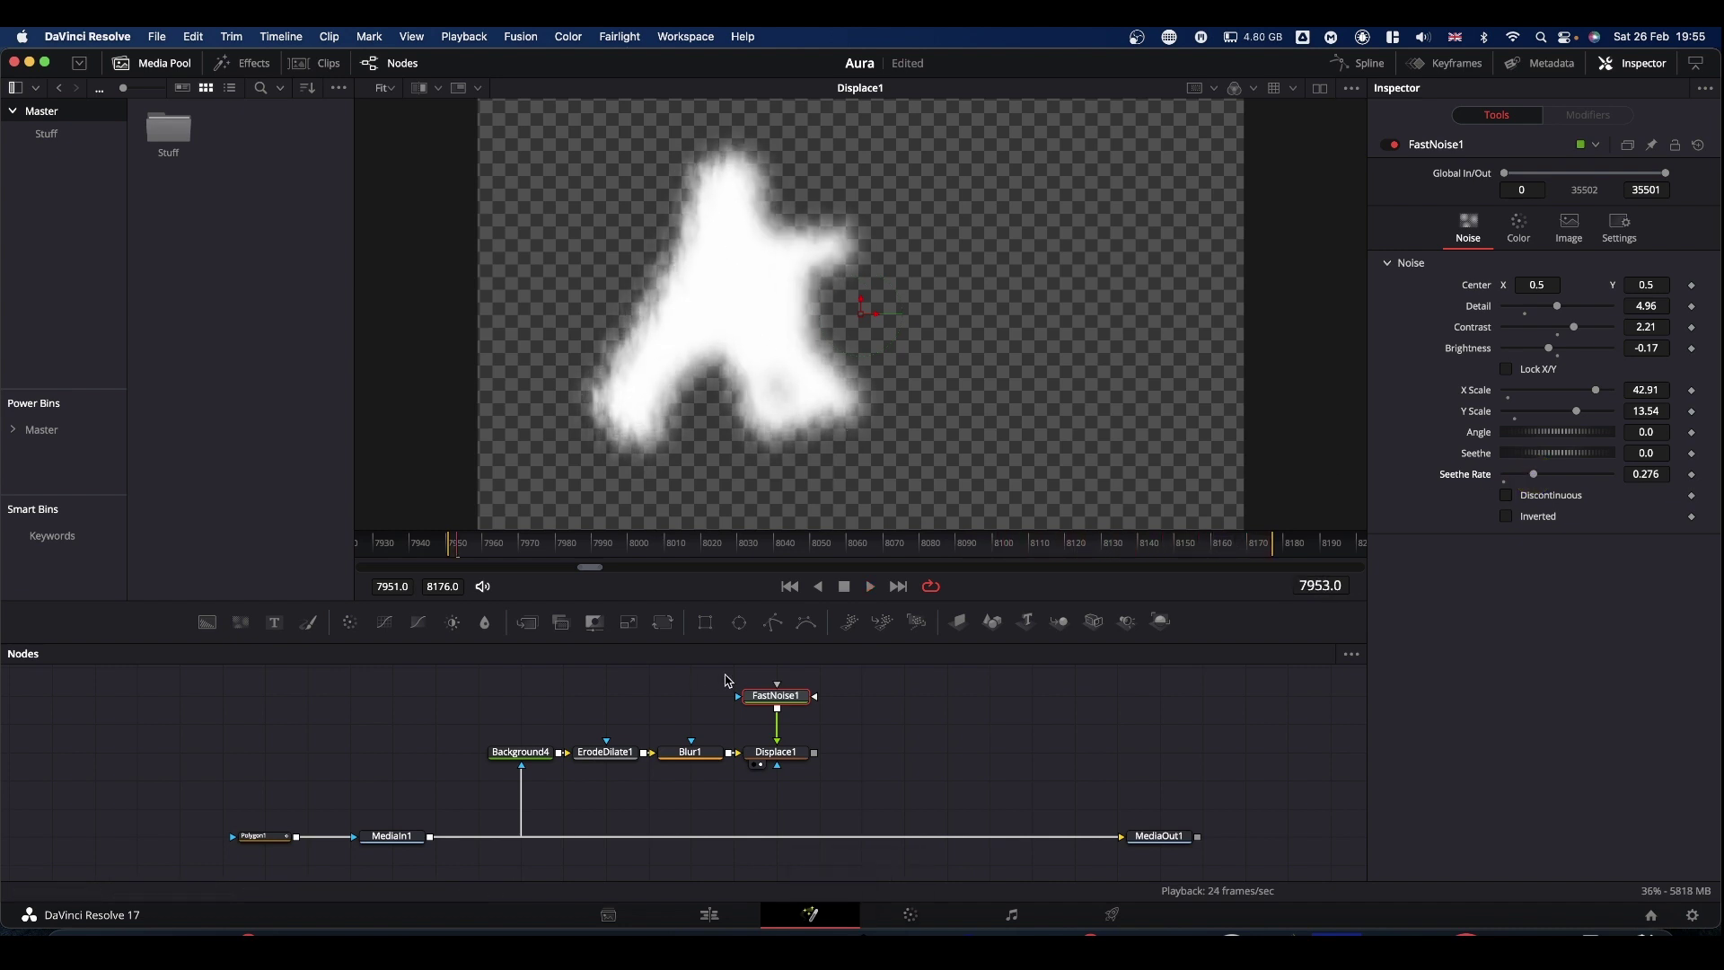
{"action": "left_click_drag", "start_coordinate": [724, 679], "coordinate": [828, 759]}
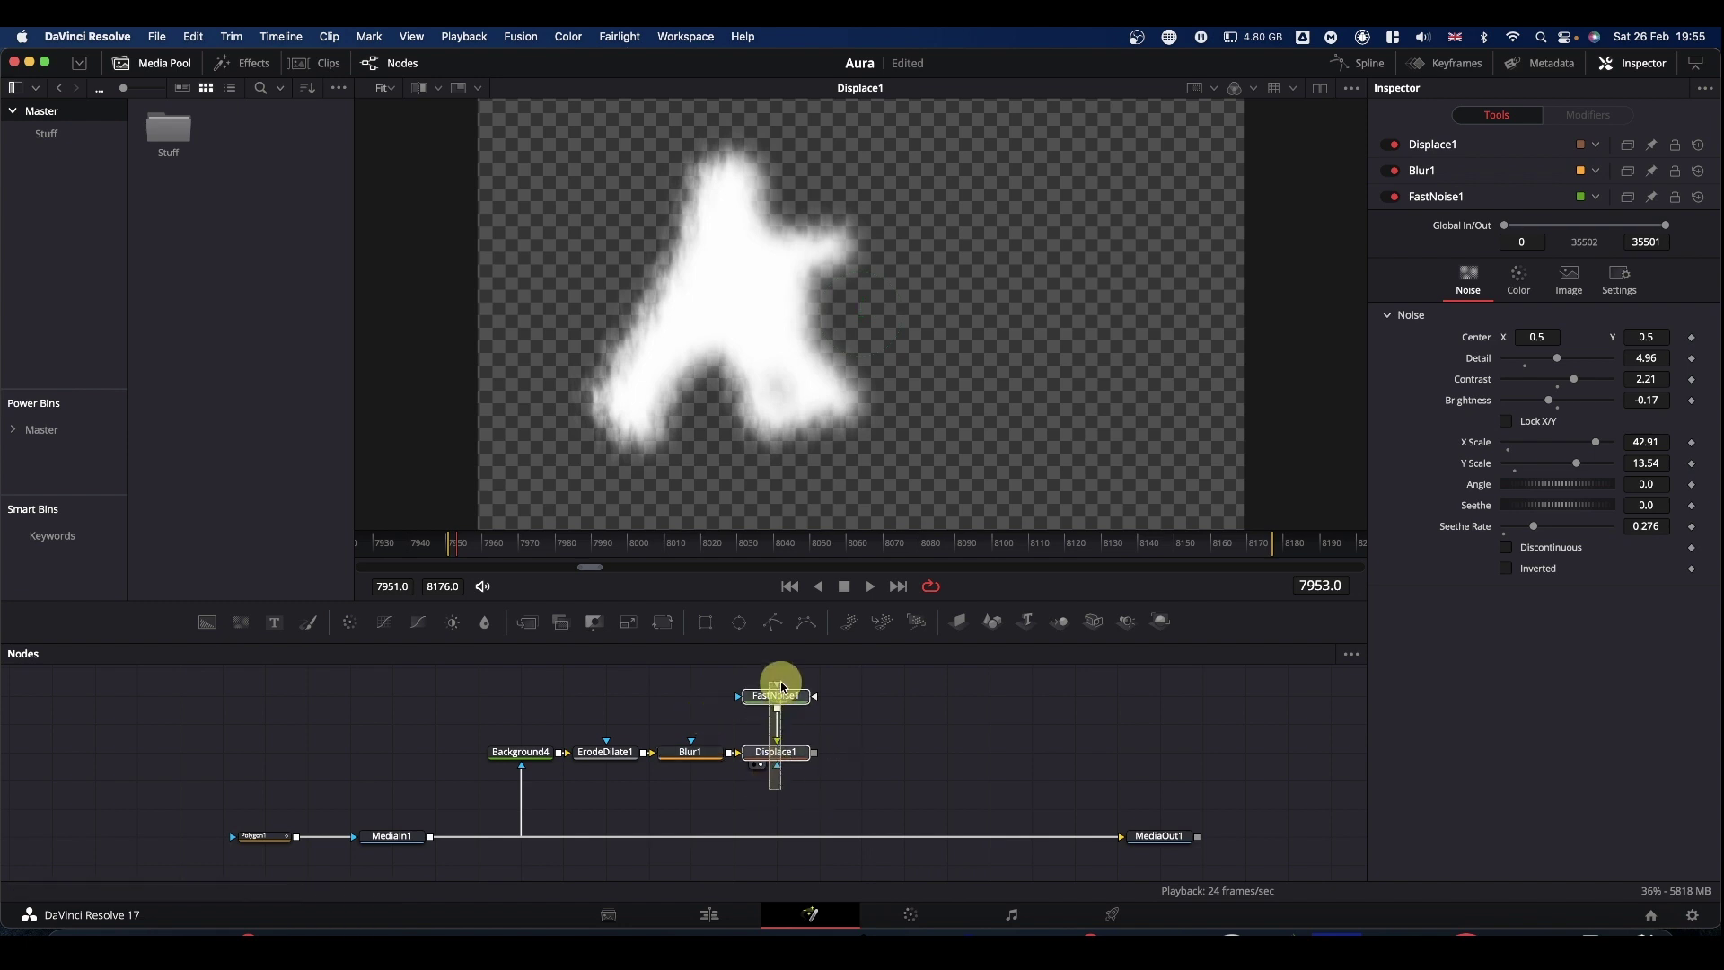
- Move Displace1 and FastNoise1 further right to make room
{"action": "left_click", "coordinate": [770, 785]}
{"action": "left_click", "coordinate": [778, 689], "text": "super"}
{"action": "left_click_drag", "start_coordinate": [781, 757], "coordinate": [909, 757]}
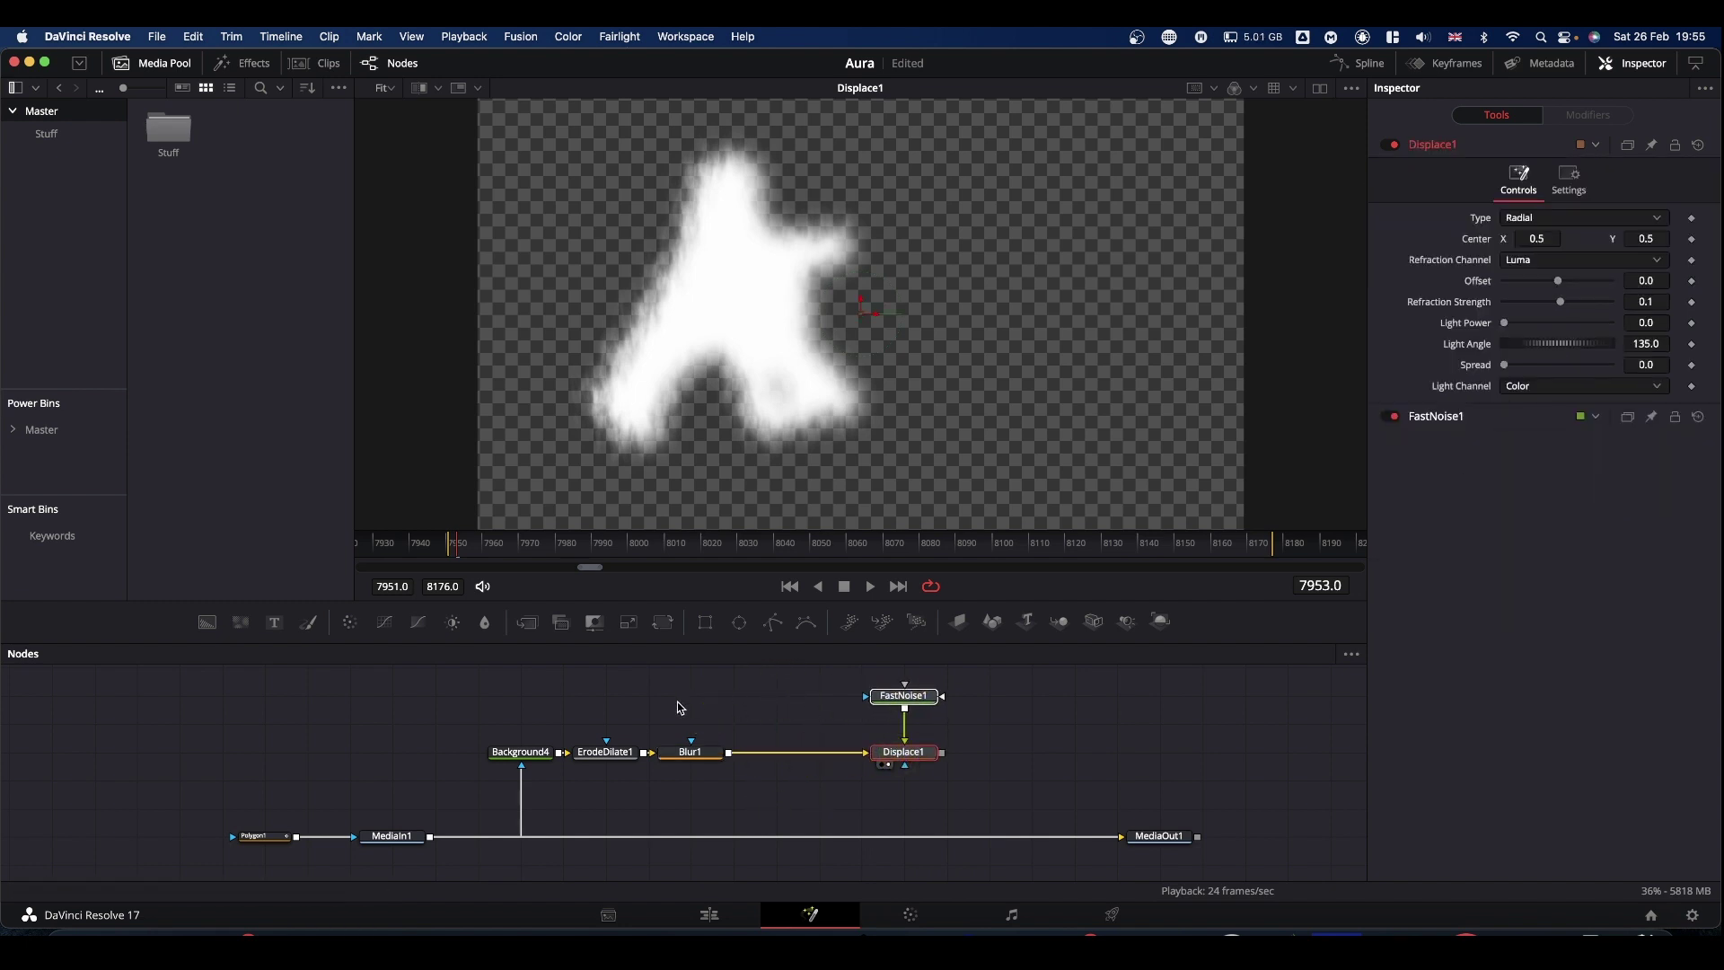
- Merge a fully transparent Background after Blur1 as Merge1, masked by FastNoise1
{"action": "left_click", "coordinate": [690, 753]}
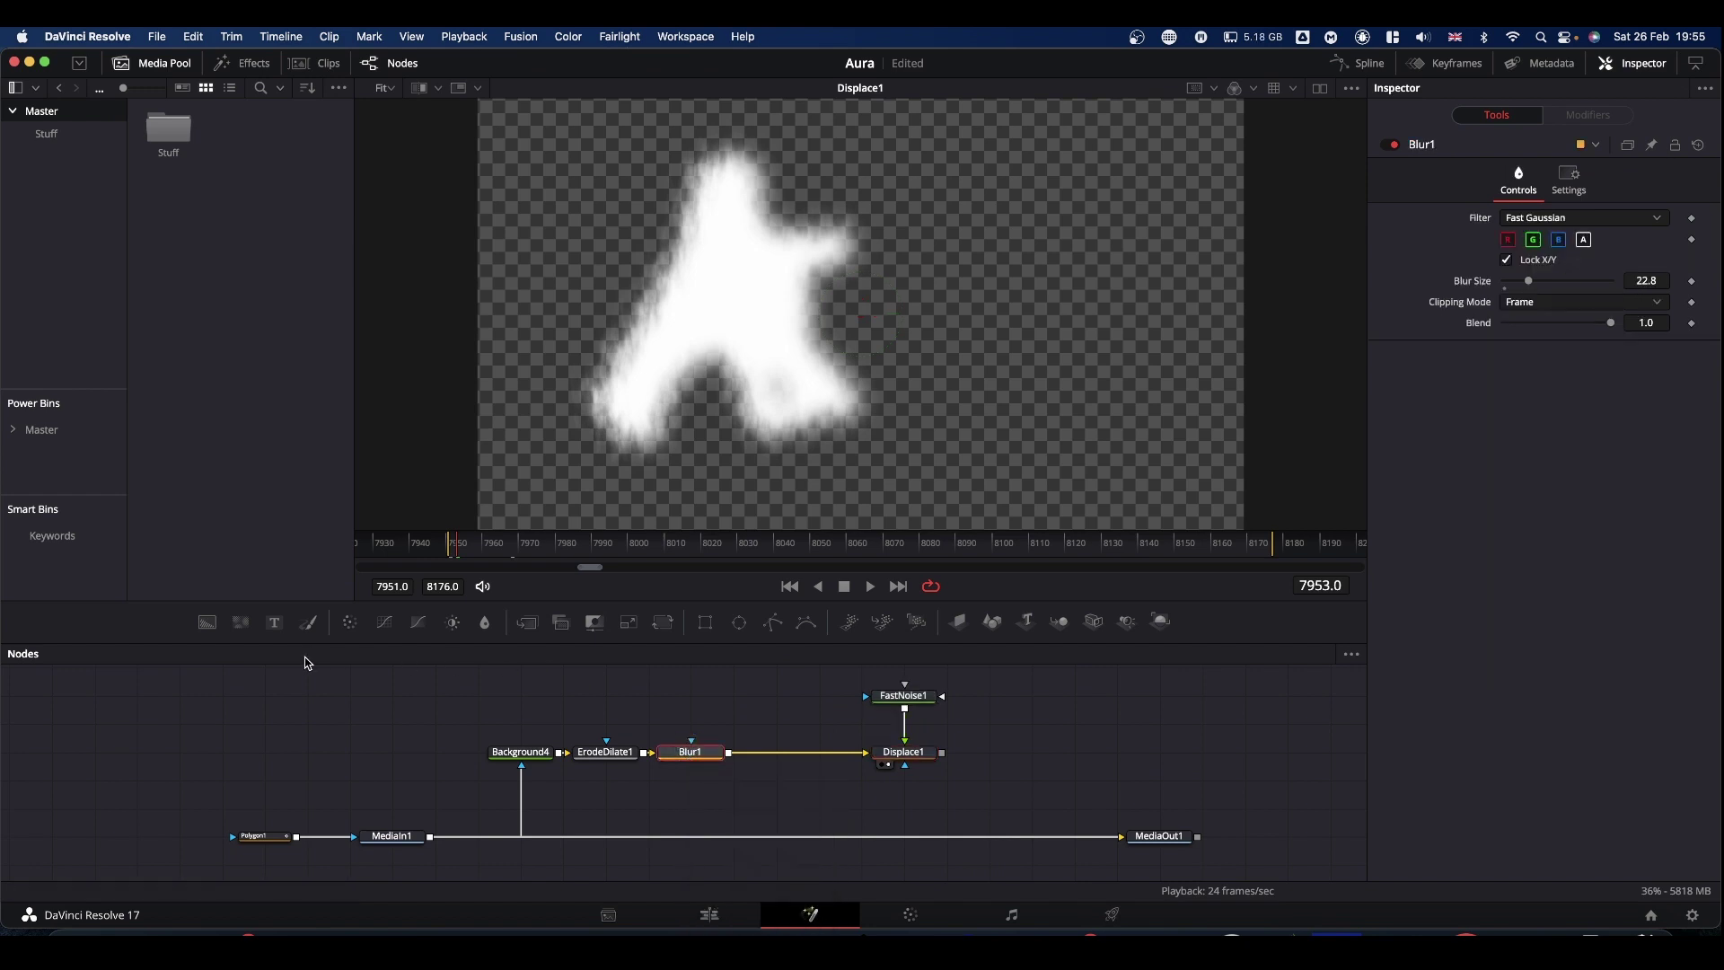
{"action": "left_click_drag", "start_coordinate": [207, 624], "coordinate": [860, 757]}
{"action": "left_click", "coordinate": [688, 785]}
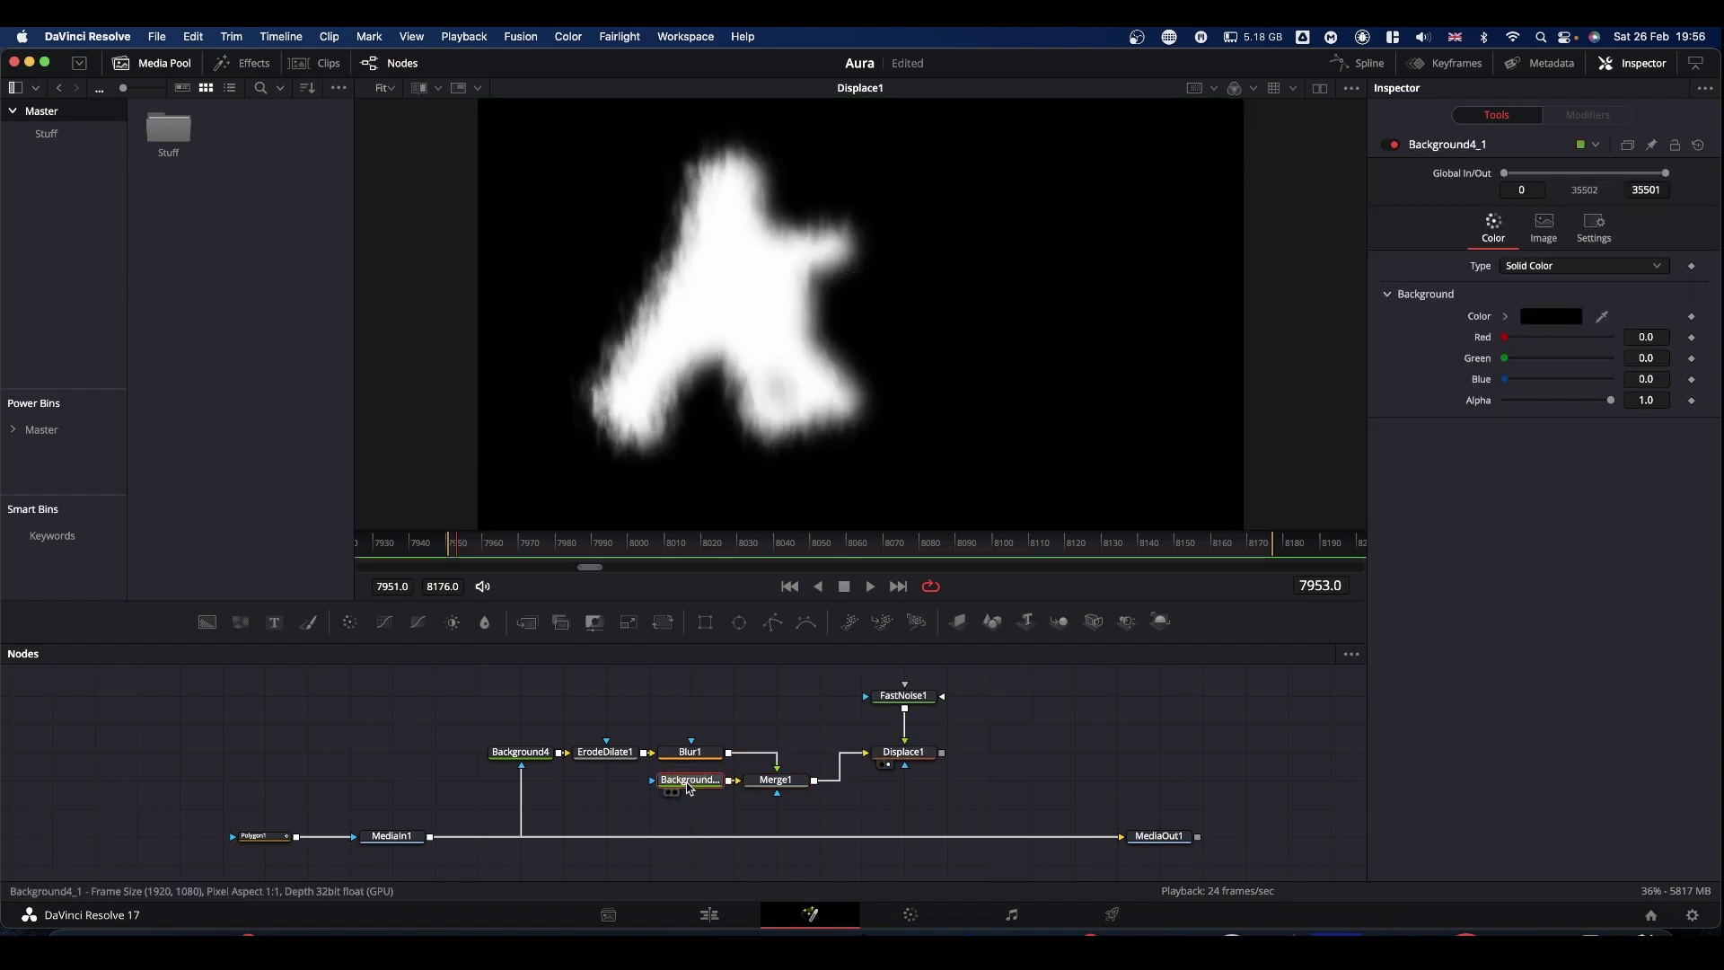
{"action": "left_click_drag", "start_coordinate": [1611, 402], "coordinate": [1393, 416]}
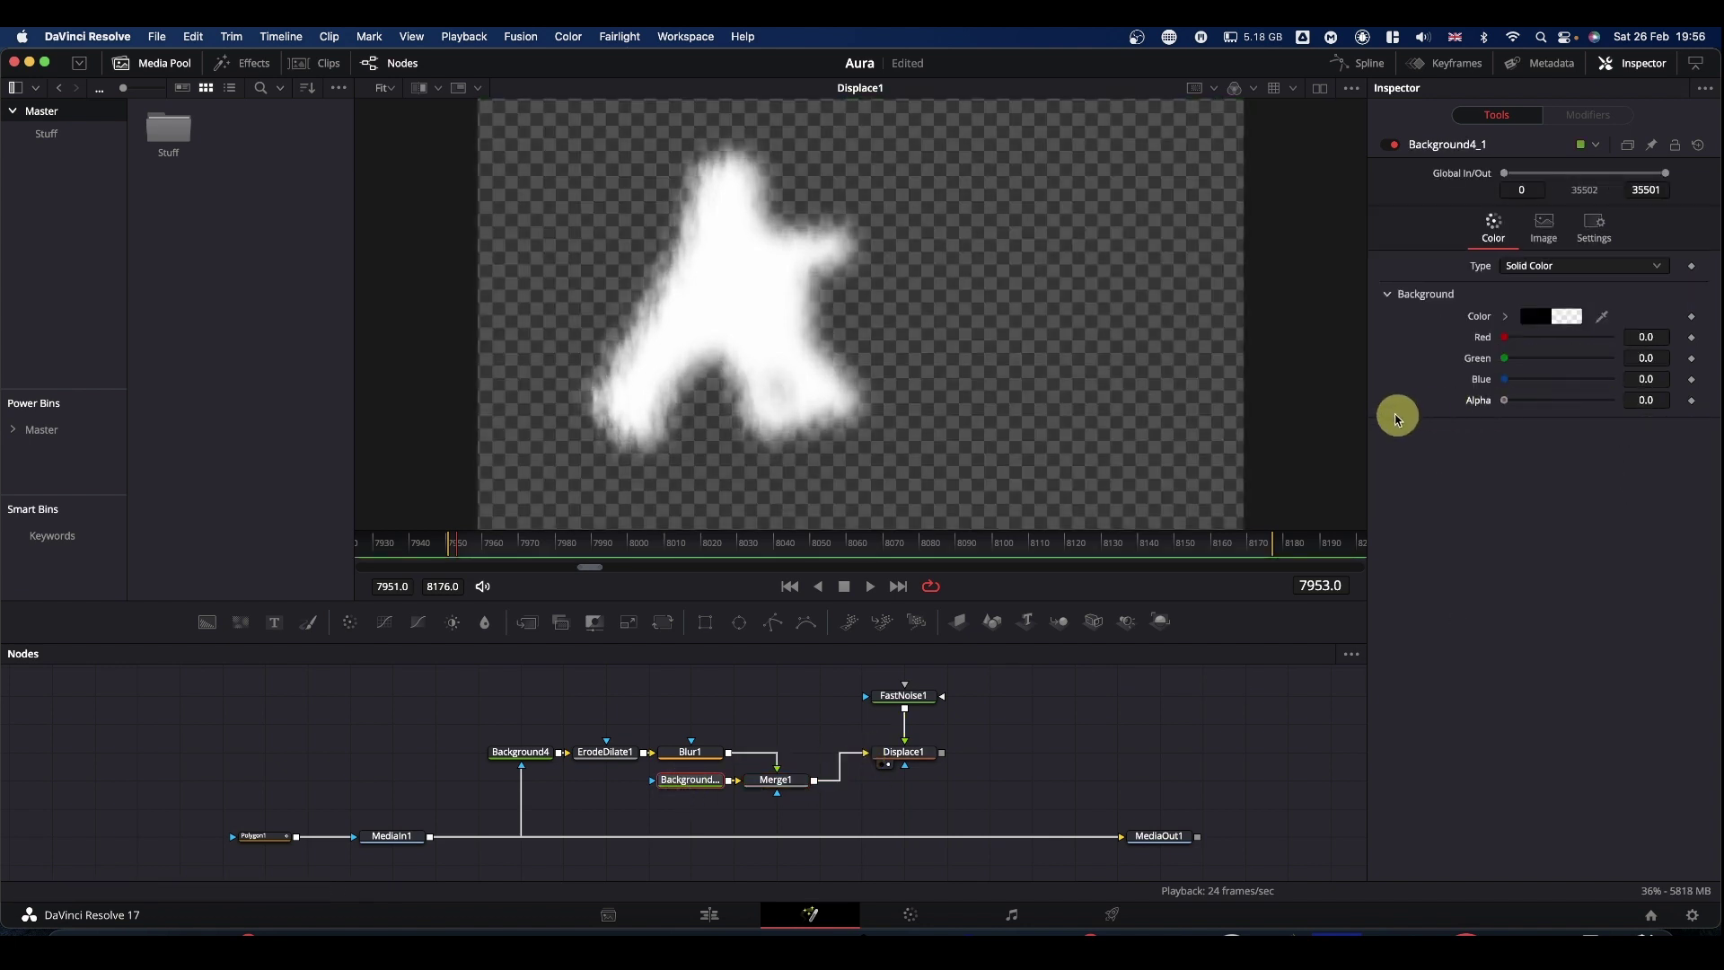
{"action": "left_click_drag", "start_coordinate": [790, 779], "coordinate": [789, 753]}
{"action": "left_click_drag", "start_coordinate": [904, 708], "coordinate": [778, 746]}
- Keyframe FastNoise1 Center Y from 0.5 at frame 7951 to 0.535 at frame 7961
{"action": "key", "text": "space"}
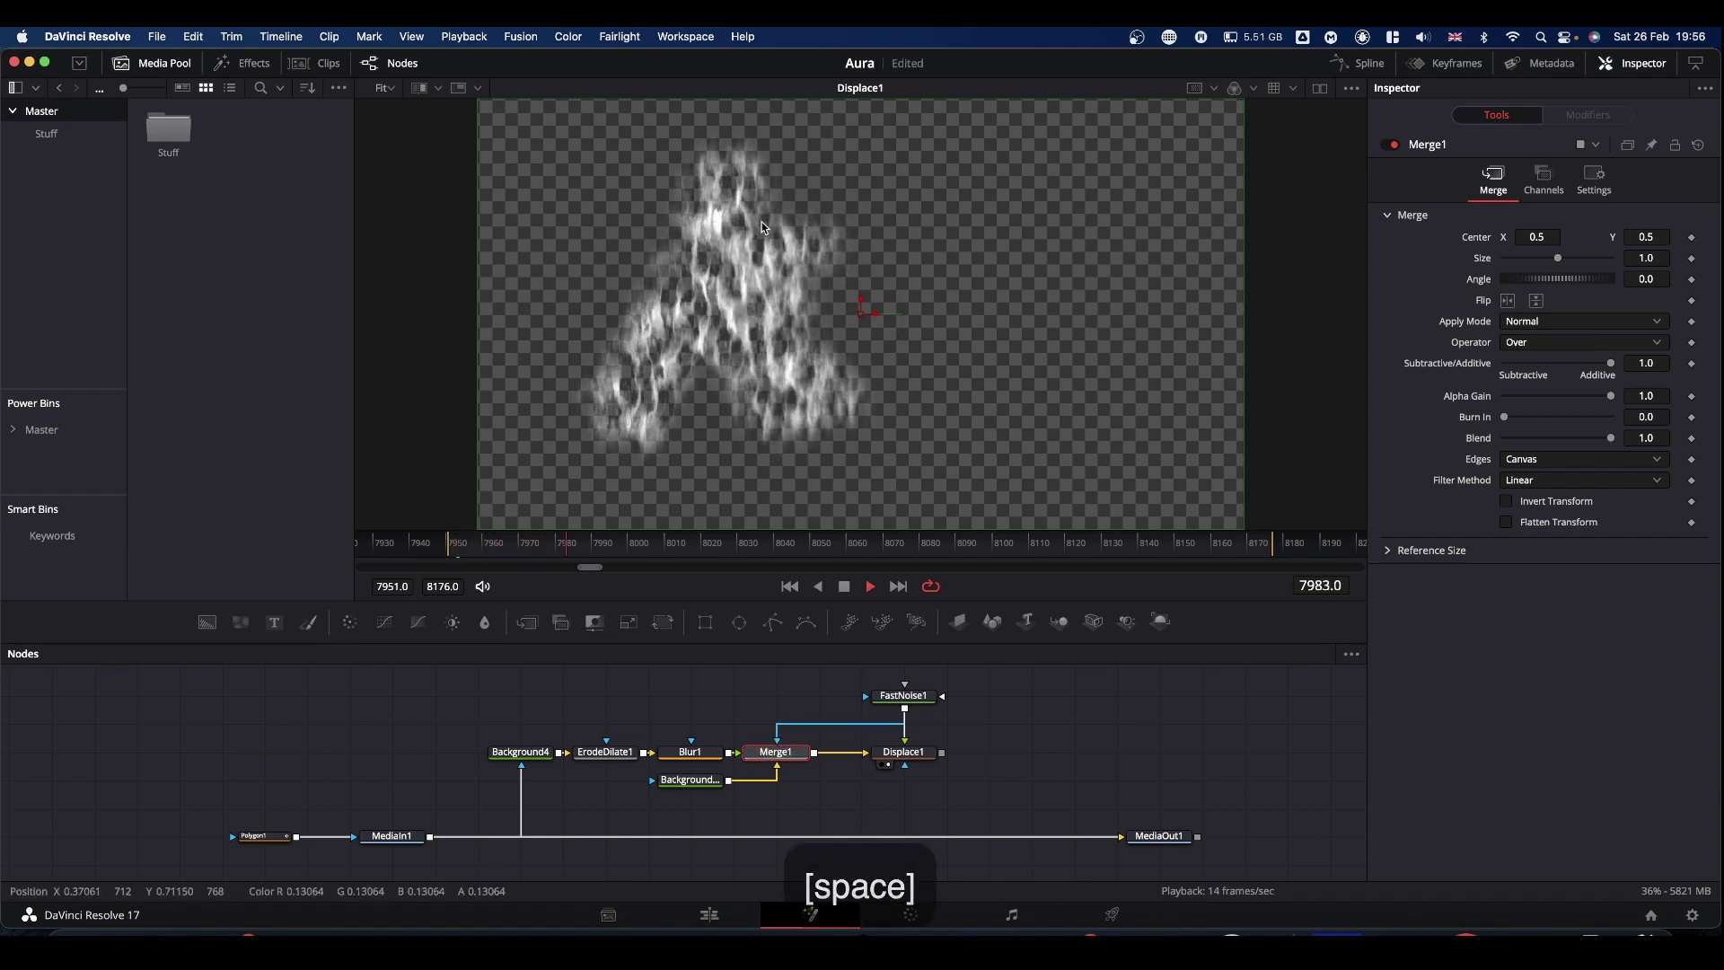
{"action": "key", "text": "space"}
{"action": "left_click", "coordinate": [914, 700]}
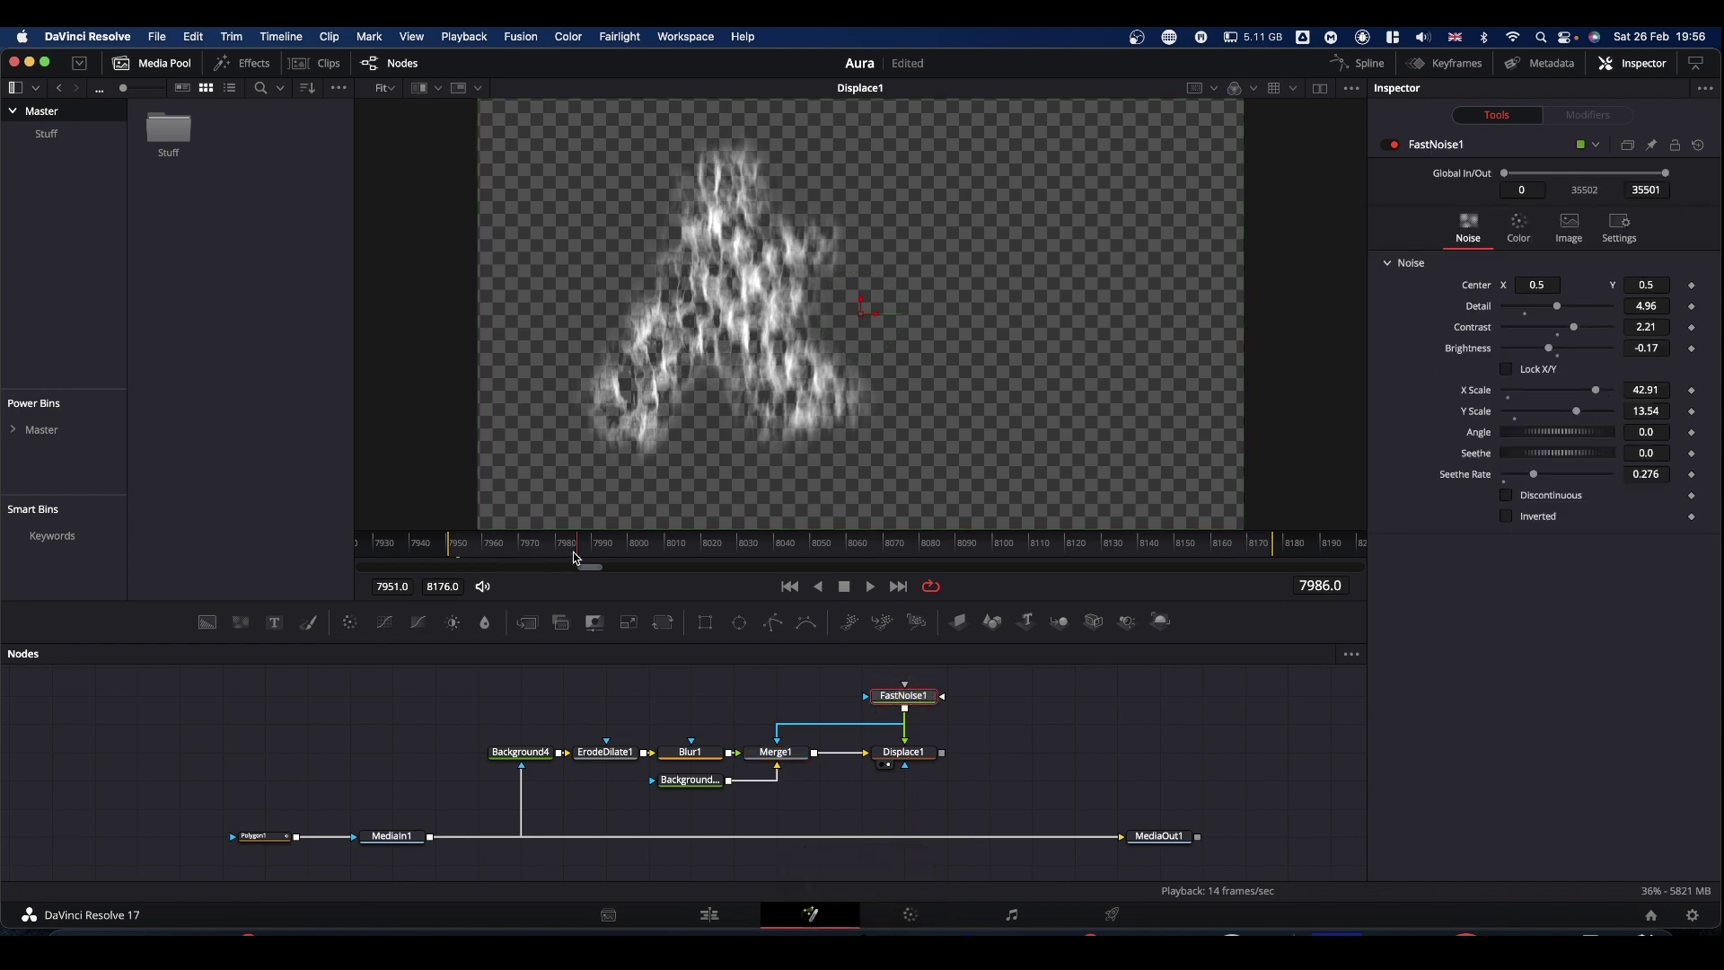
{"action": "left_click_drag", "start_coordinate": [577, 557], "coordinate": [505, 604]}
{"action": "key", "text": "super+Left"}
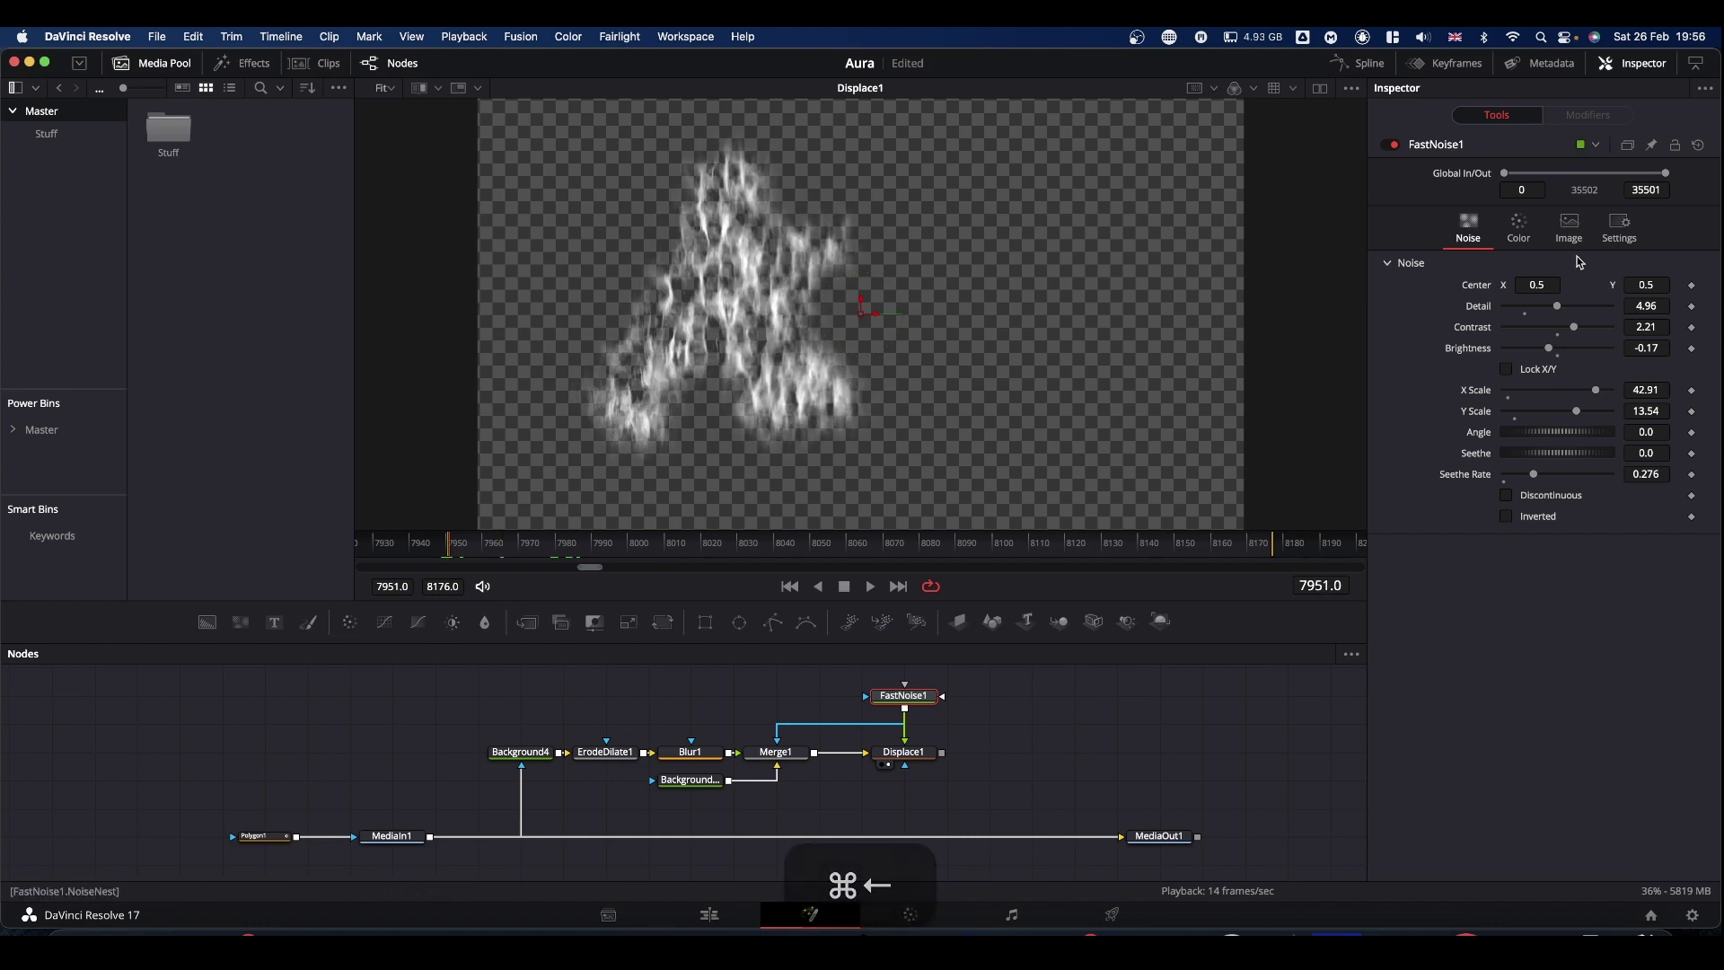
{"action": "left_click", "coordinate": [1691, 286]}
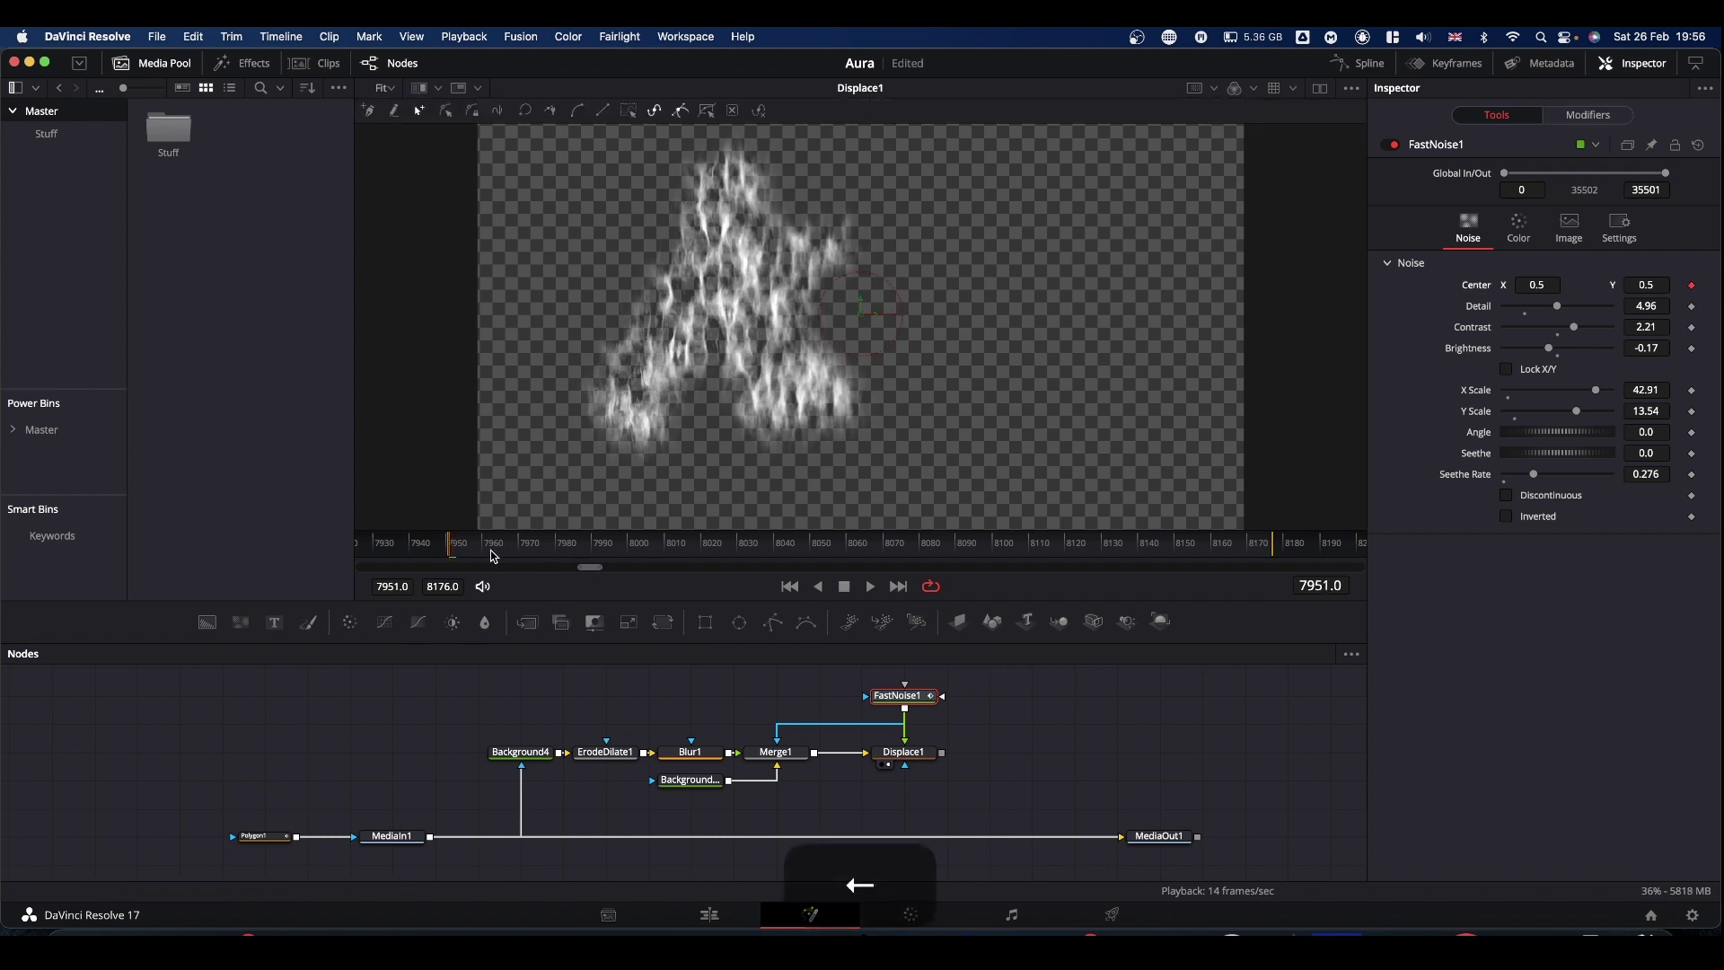
{"action": "key", "text": "Right"}
{"action": "key", "text": "Right"}
{"action": "key", "text": "Right"}
{"action": "key", "text": "Right"}
{"action": "key", "text": "Right"}
{"action": "key", "text": "Right"}
{"action": "key", "text": "Right"}
{"action": "key", "text": "Right"}
{"action": "key", "text": "Right"}
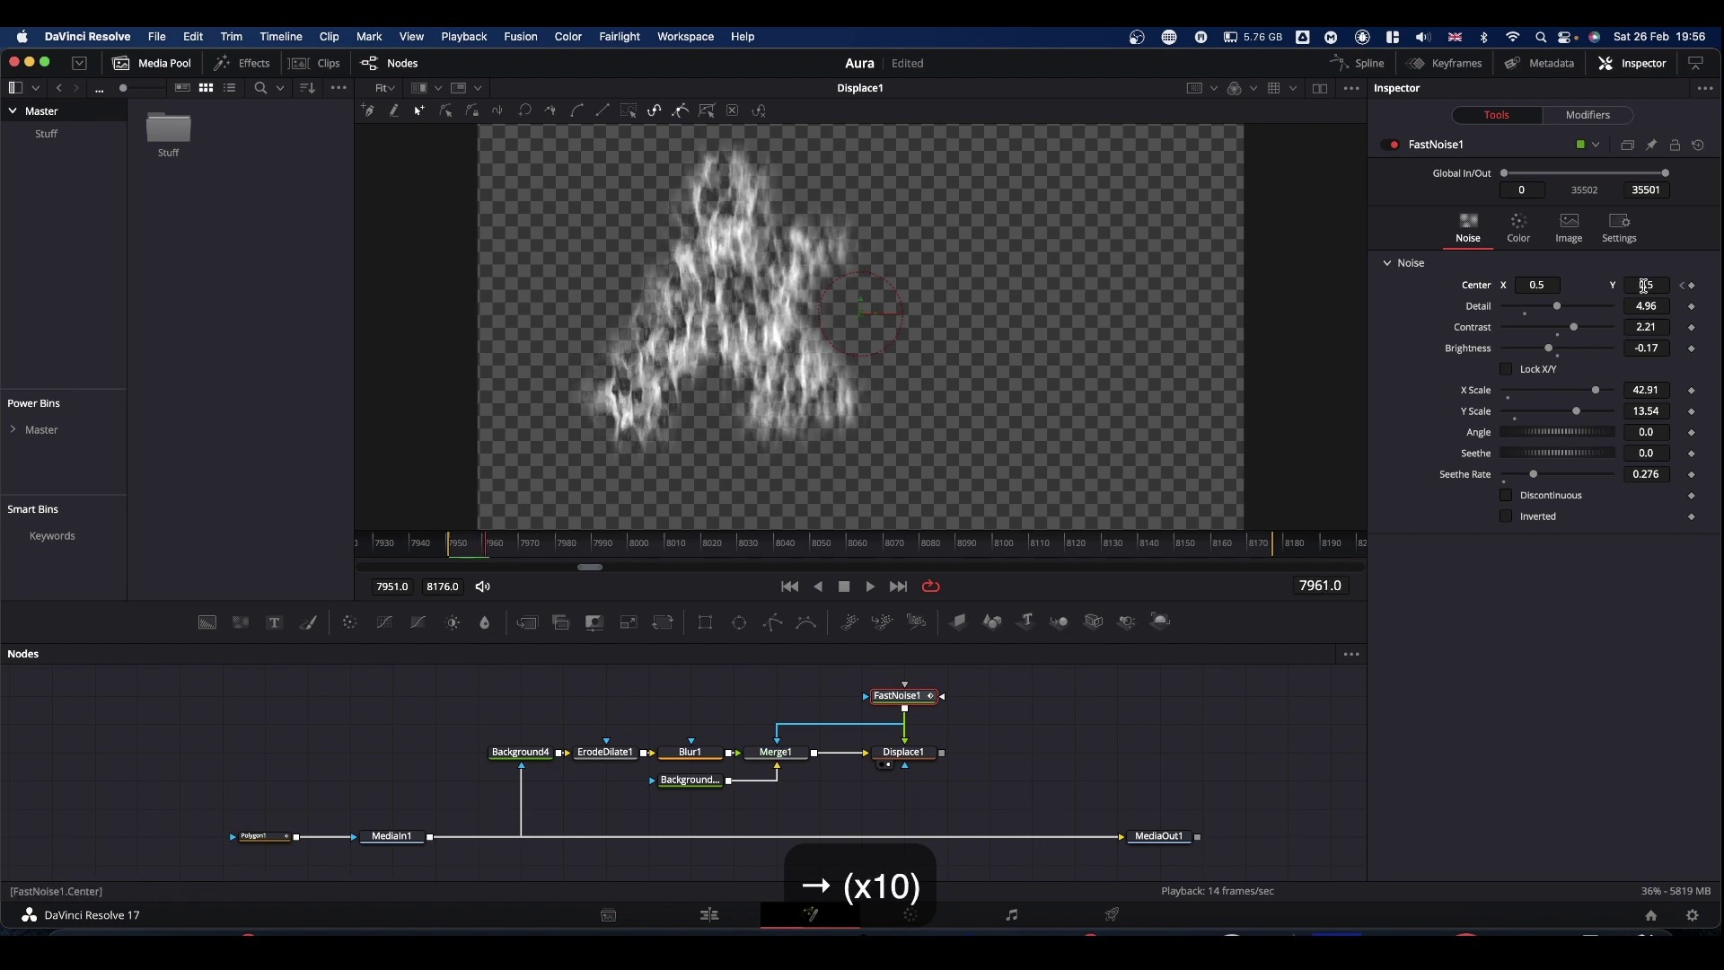
{"action": "left_click_drag", "start_coordinate": [1644, 285], "coordinate": [1672, 285]}
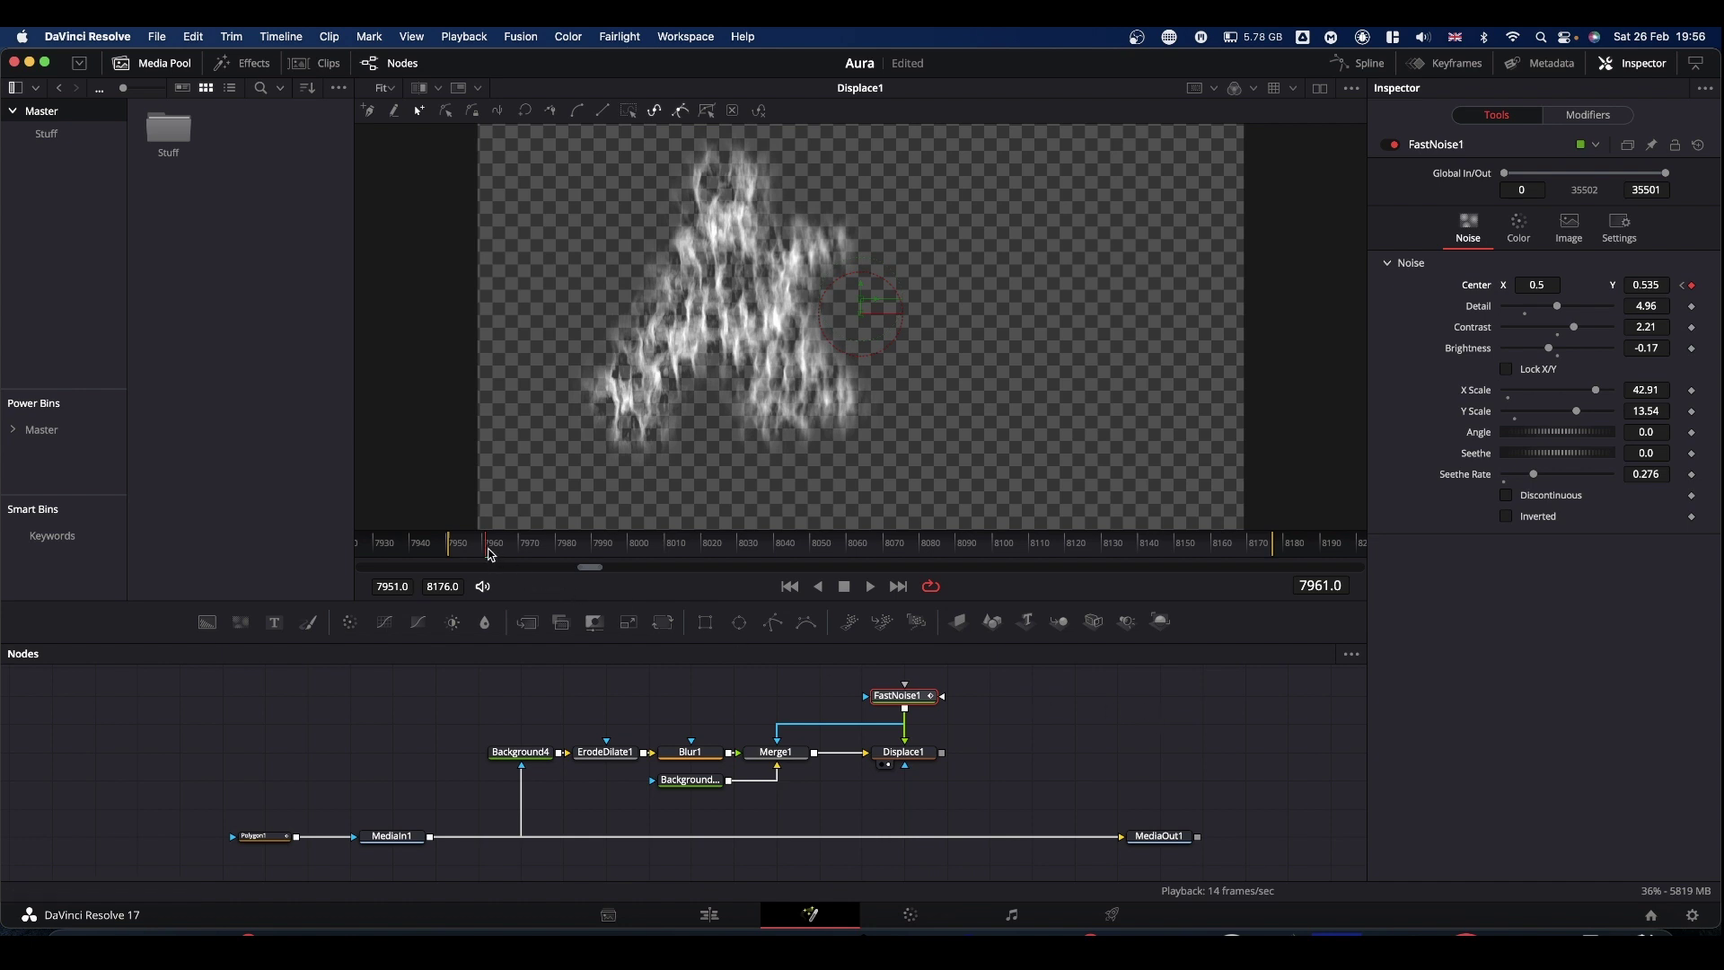
{"action": "left_click_drag", "start_coordinate": [491, 555], "coordinate": [455, 551]}
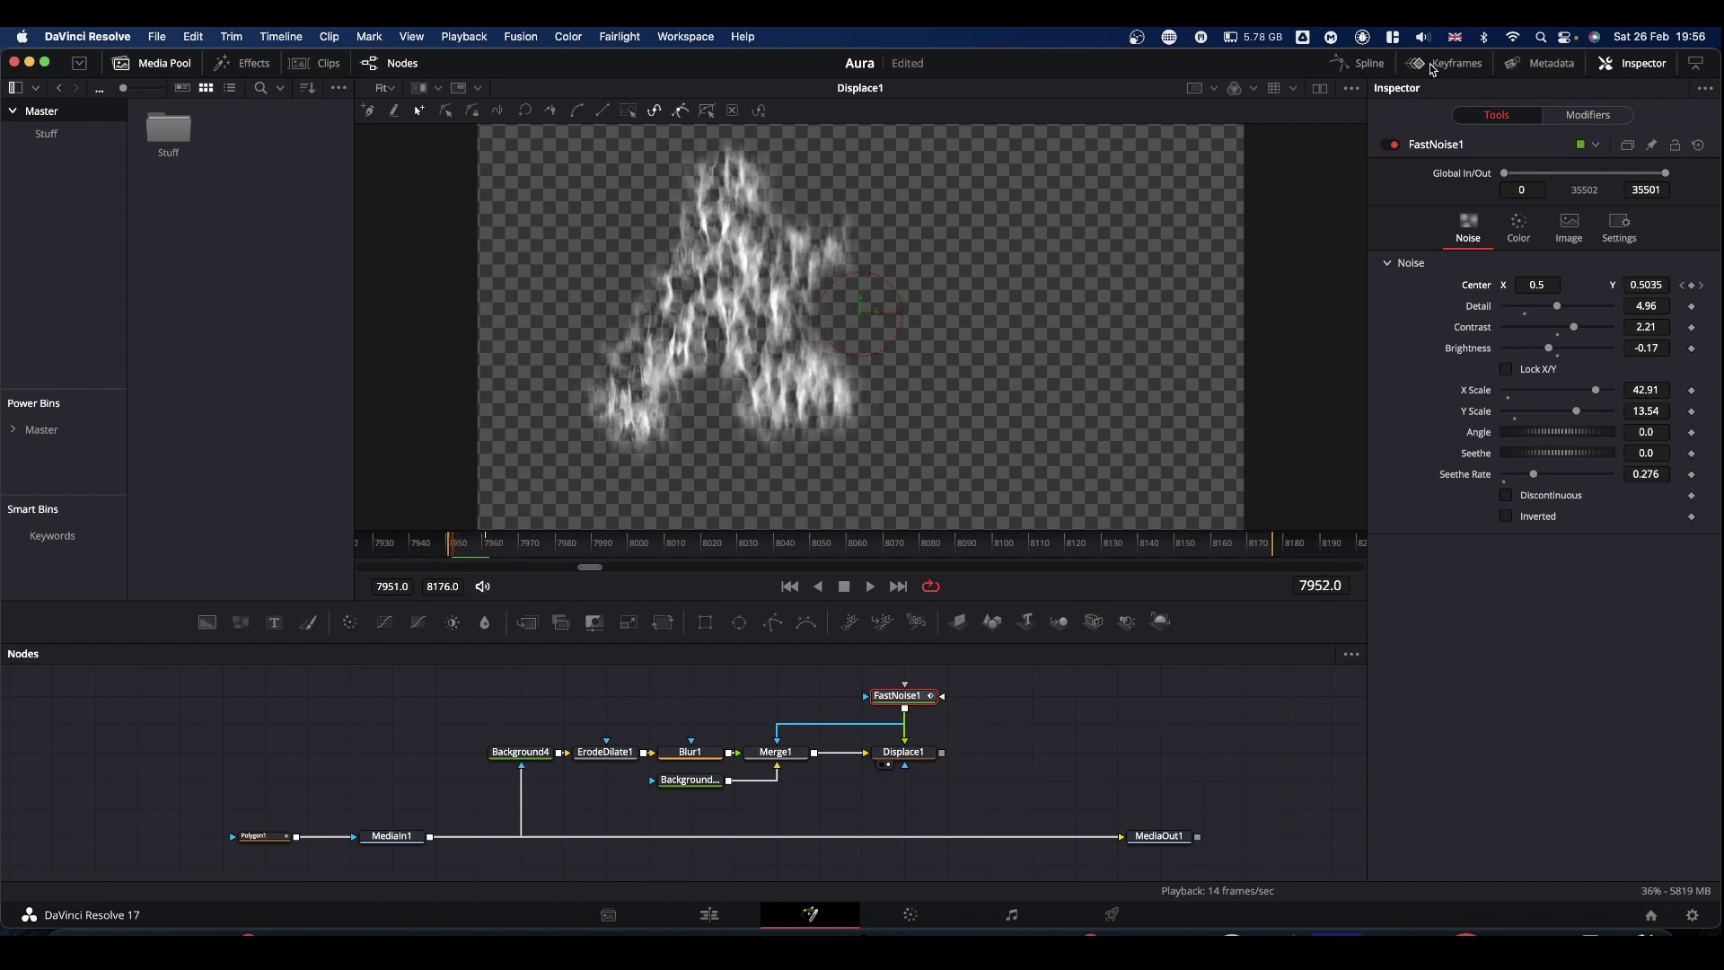
- Set both FastNoise1 Center keyframes to Relative in the Spline editor, then play back
{"action": "left_click", "coordinate": [1365, 65]}
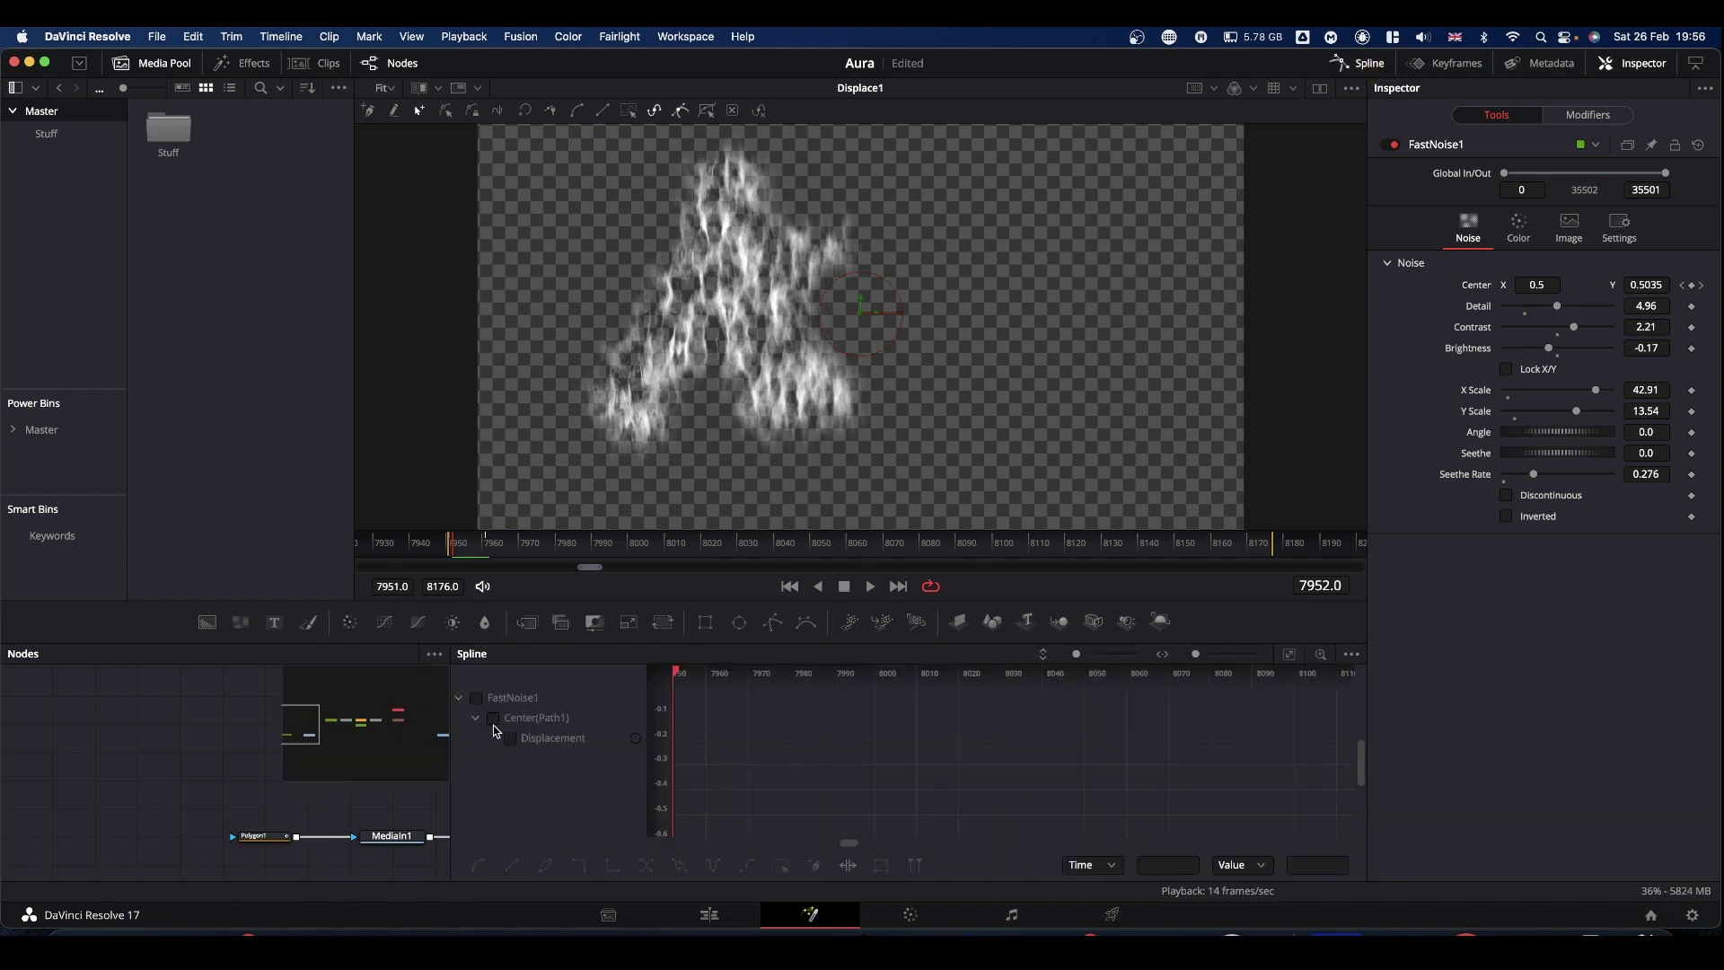
{"action": "left_click", "coordinate": [478, 699]}
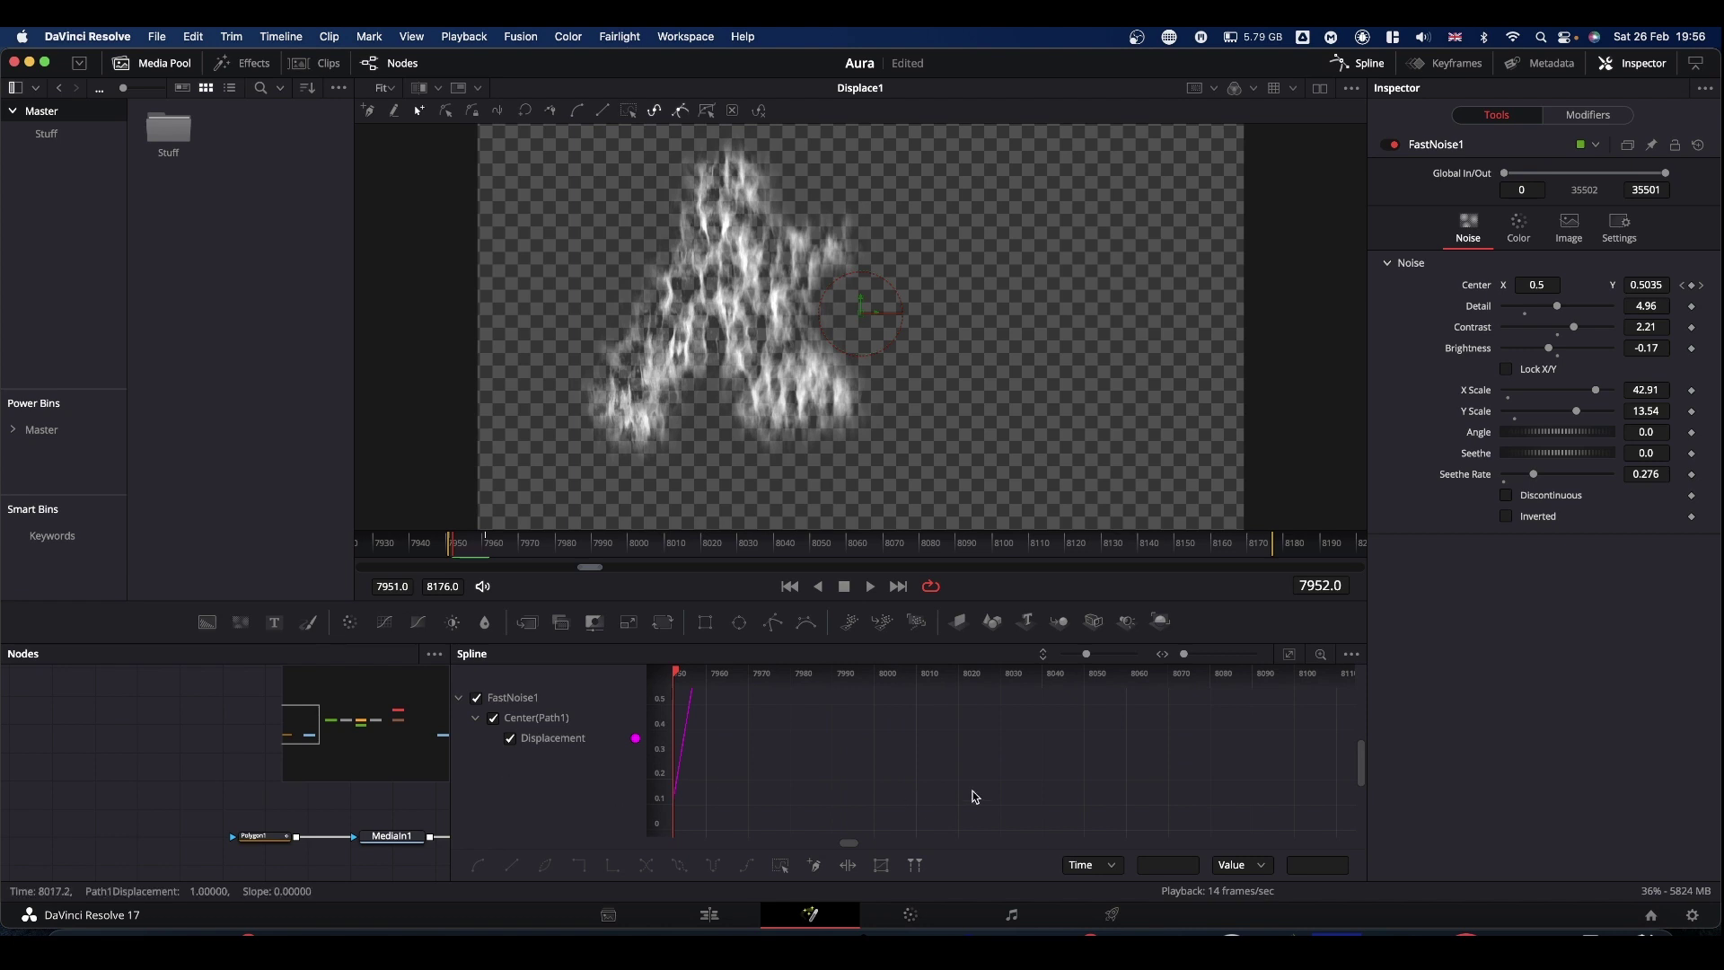
{"action": "left_click", "coordinate": [1291, 661]}
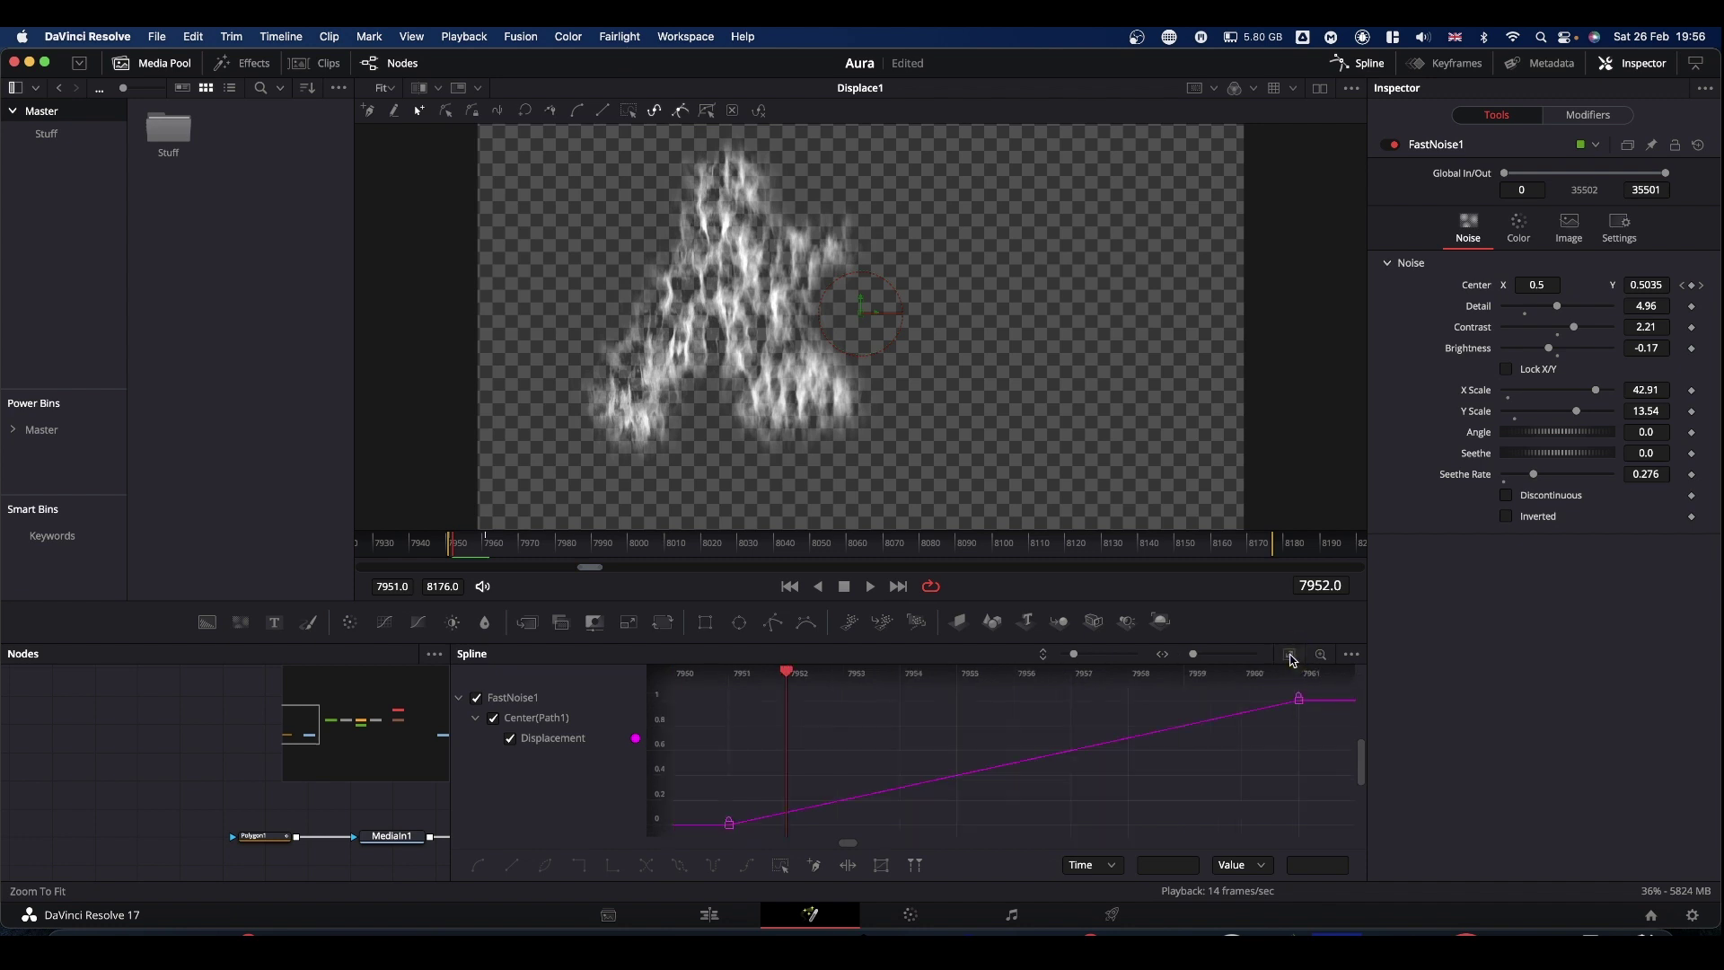
{"action": "left_click_drag", "start_coordinate": [708, 838], "coordinate": [1336, 691]}
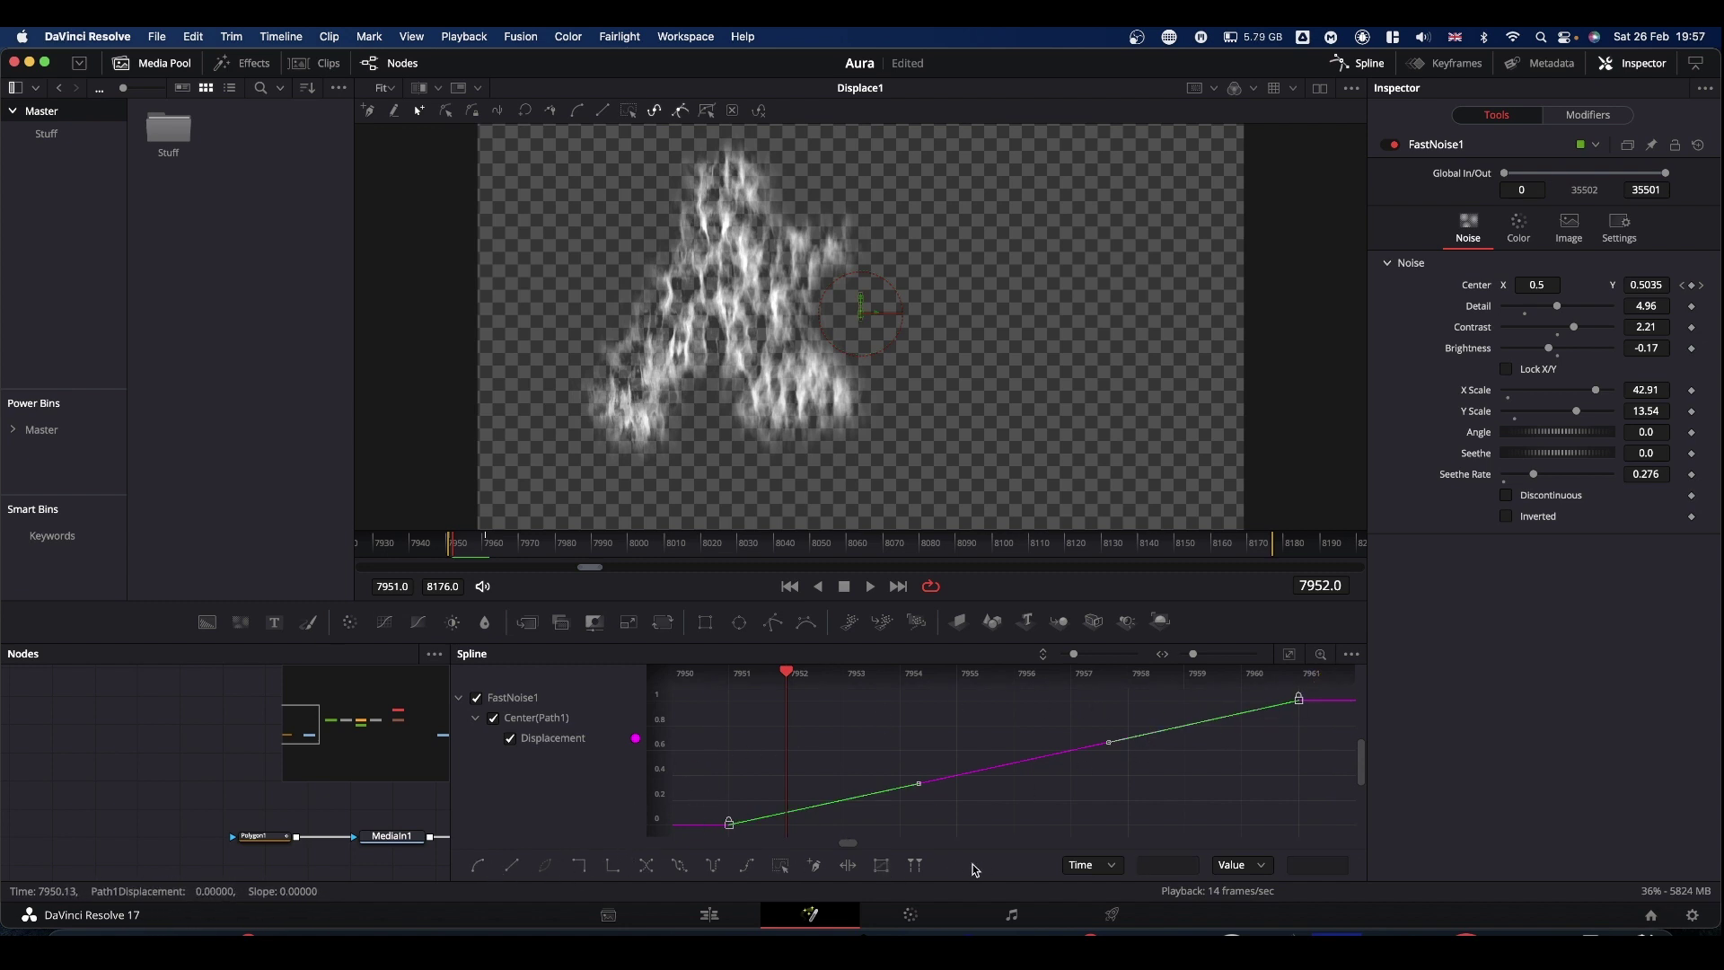
{"action": "left_click", "coordinate": [749, 867]}
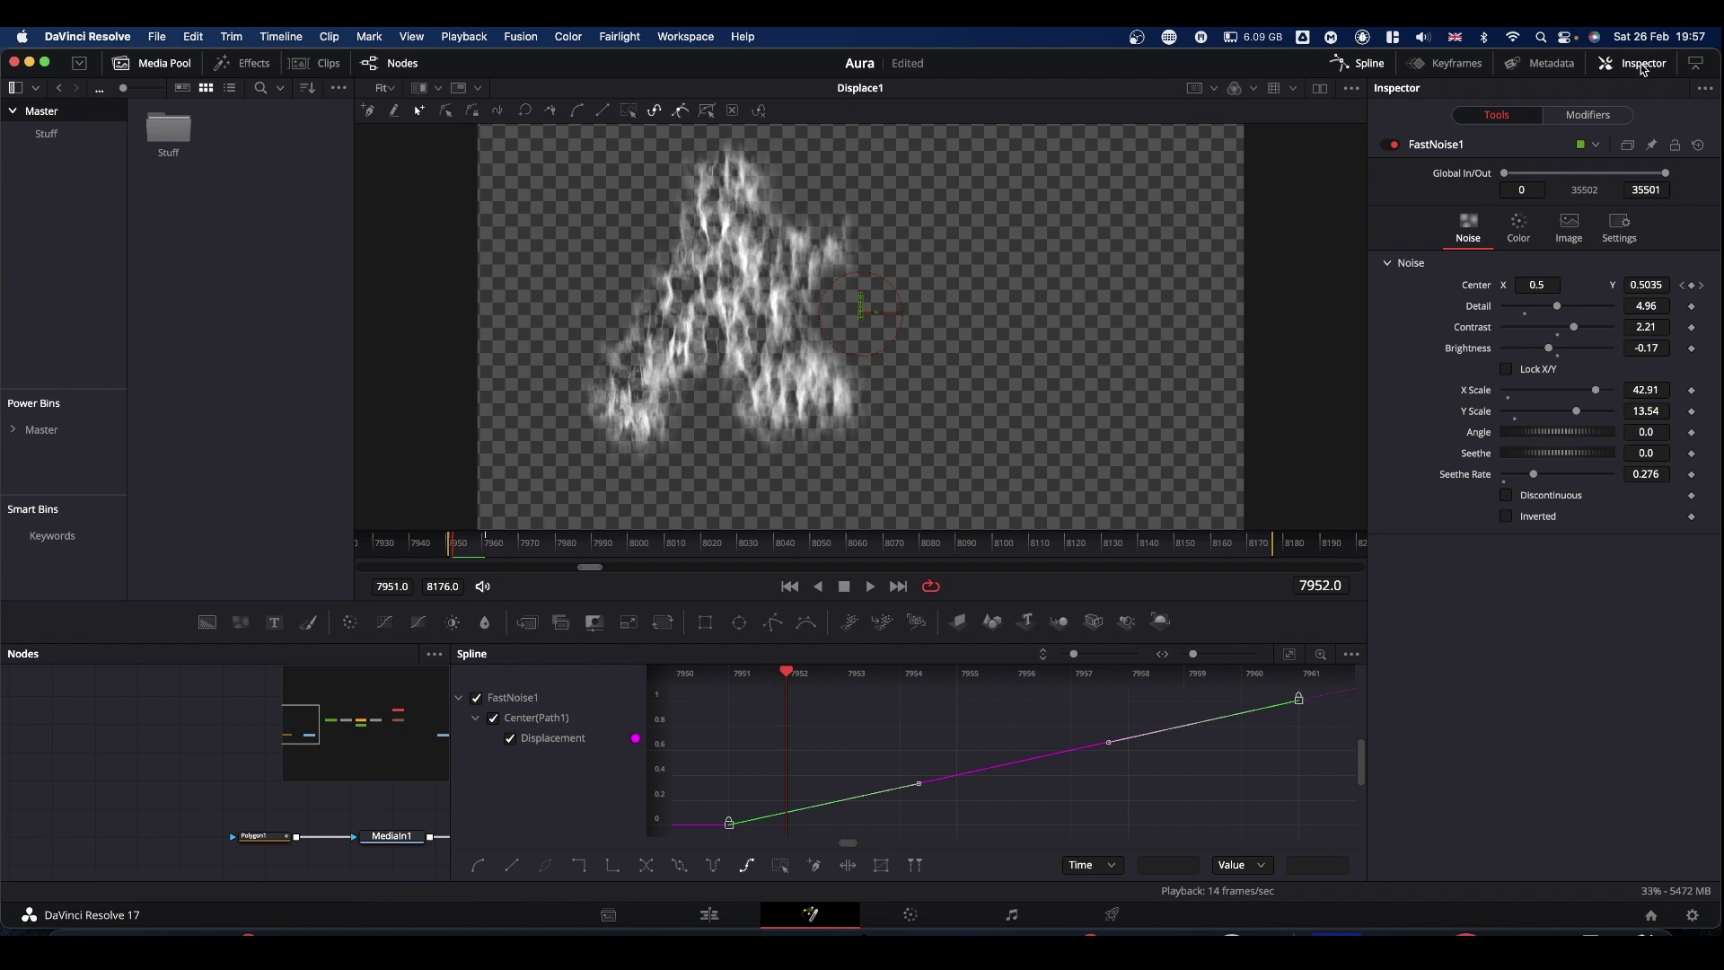
{"action": "left_click", "coordinate": [1354, 64]}
{"action": "key", "text": "space"}
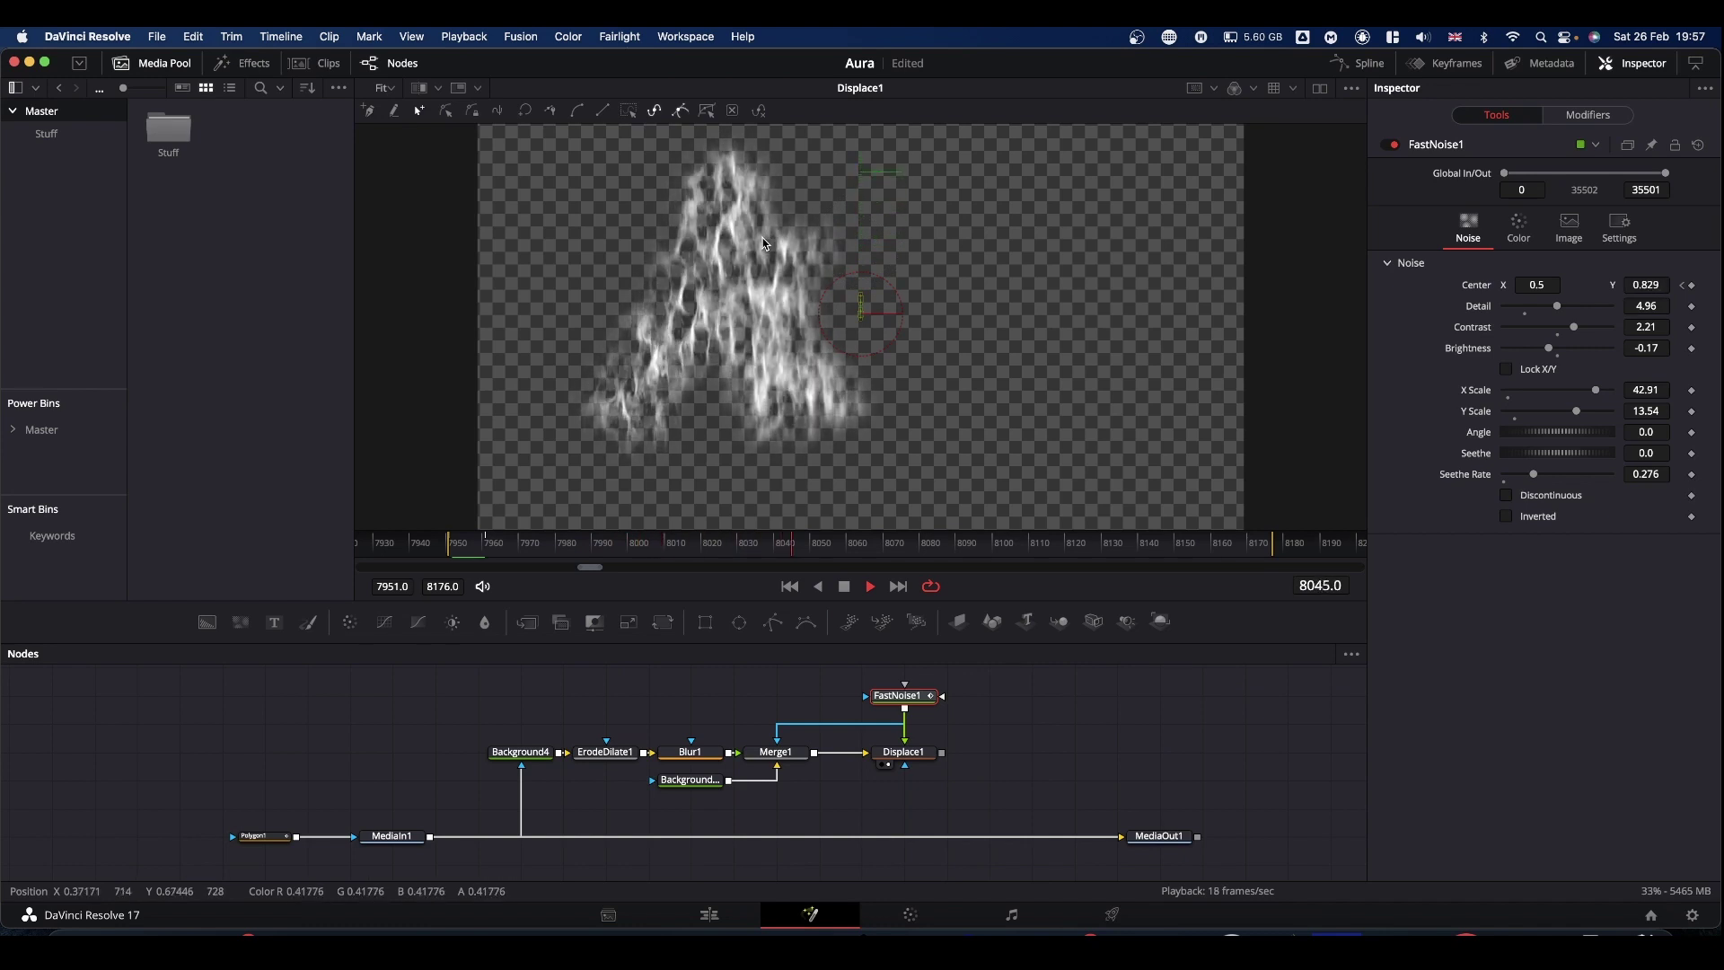
- Unlink MediaIn1 from MediaOut1, merge it over Displace1 as Merge2, and view it playing
{"action": "key", "text": "space"}
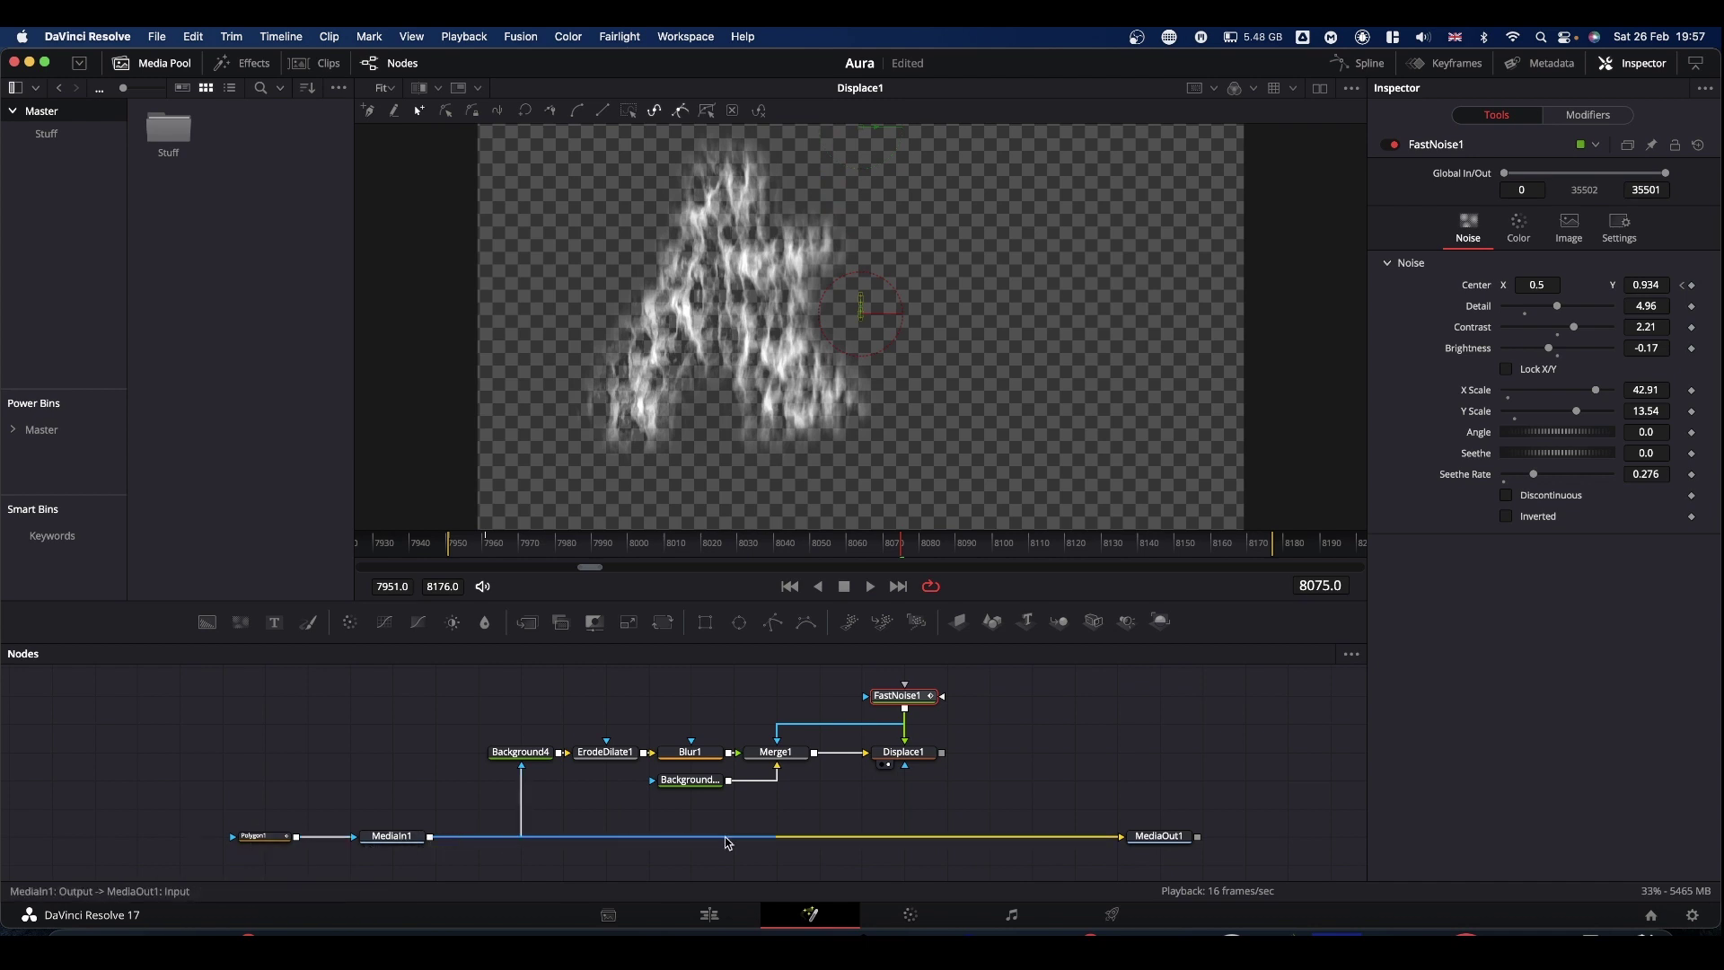
{"action": "left_click_drag", "start_coordinate": [1081, 843], "coordinate": [1077, 844]}
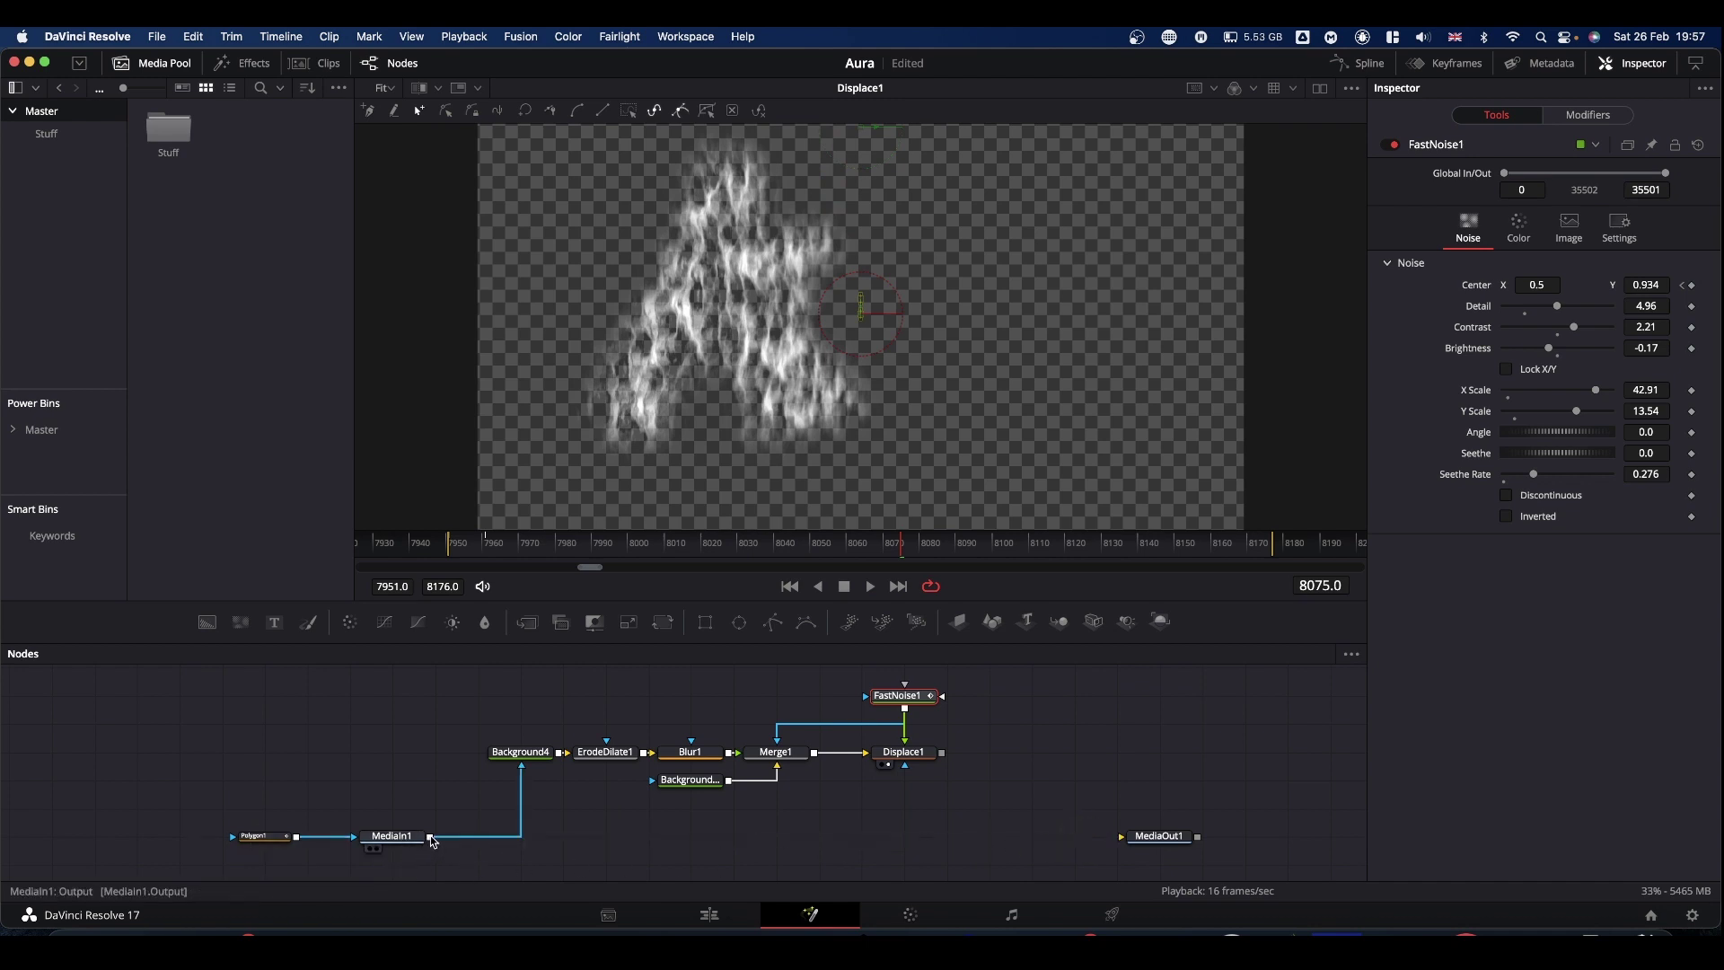
{"action": "left_click_drag", "start_coordinate": [432, 842], "coordinate": [943, 757]}
{"action": "left_click_drag", "start_coordinate": [914, 845], "coordinate": [835, 375]}
{"action": "key", "text": "space"}
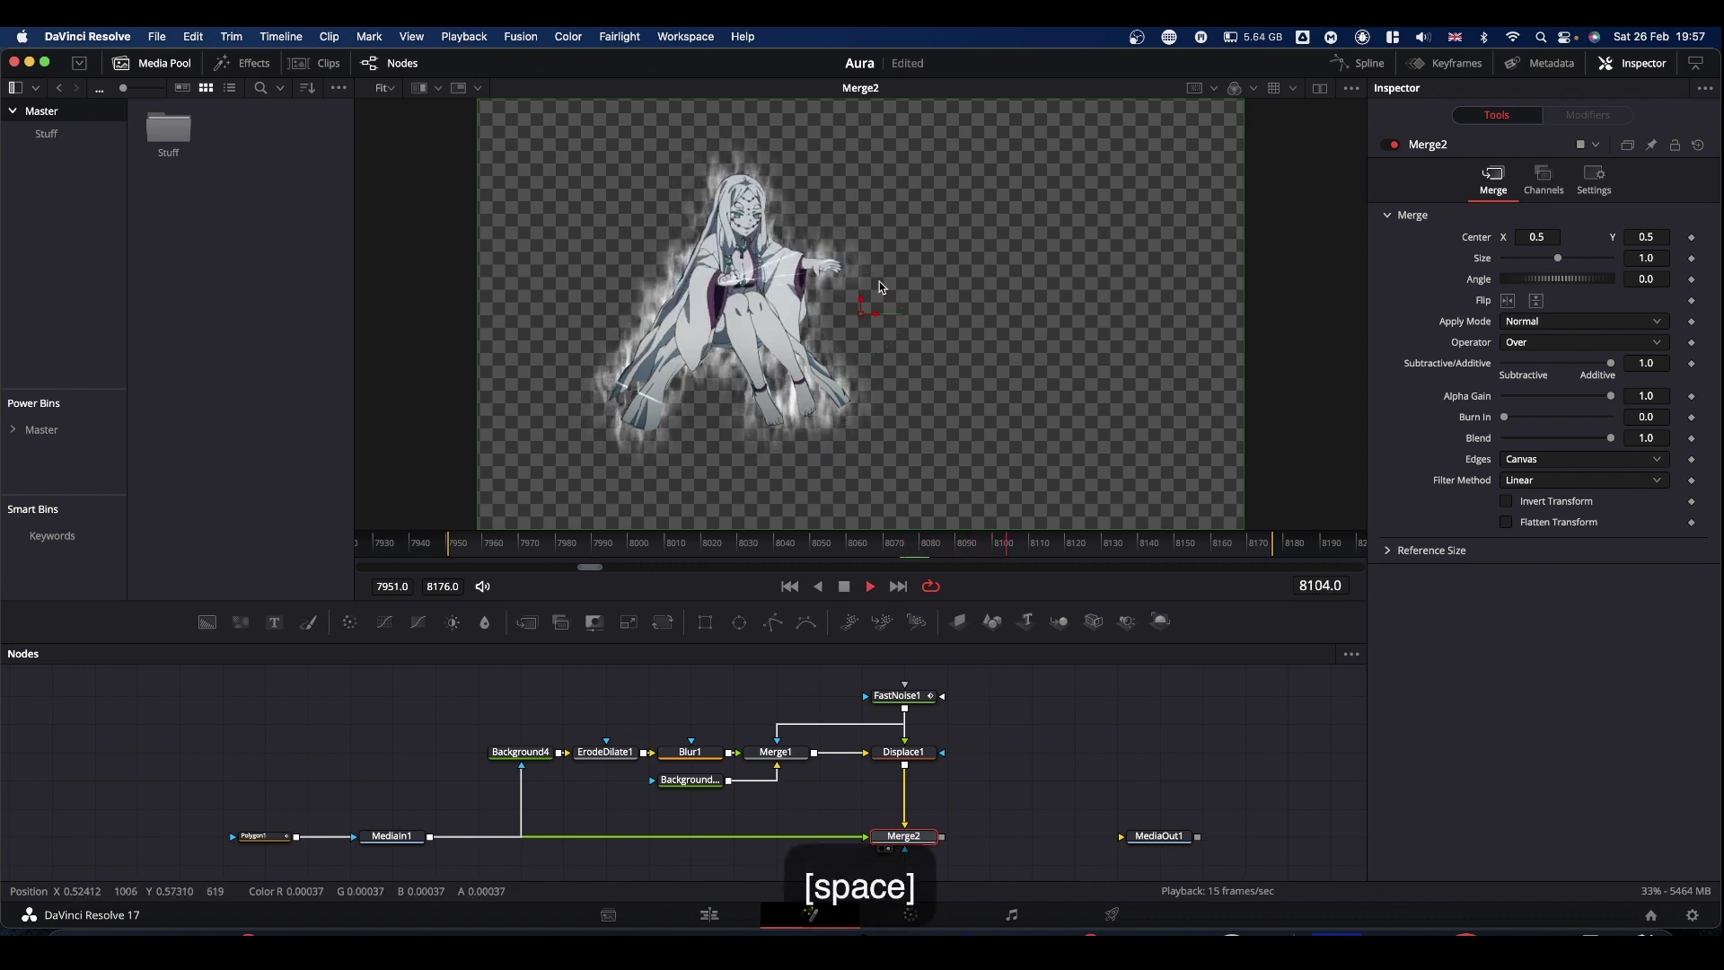
- Change ErodeDilate1's Amount field to 0.02
{"action": "left_click", "coordinate": [602, 753]}
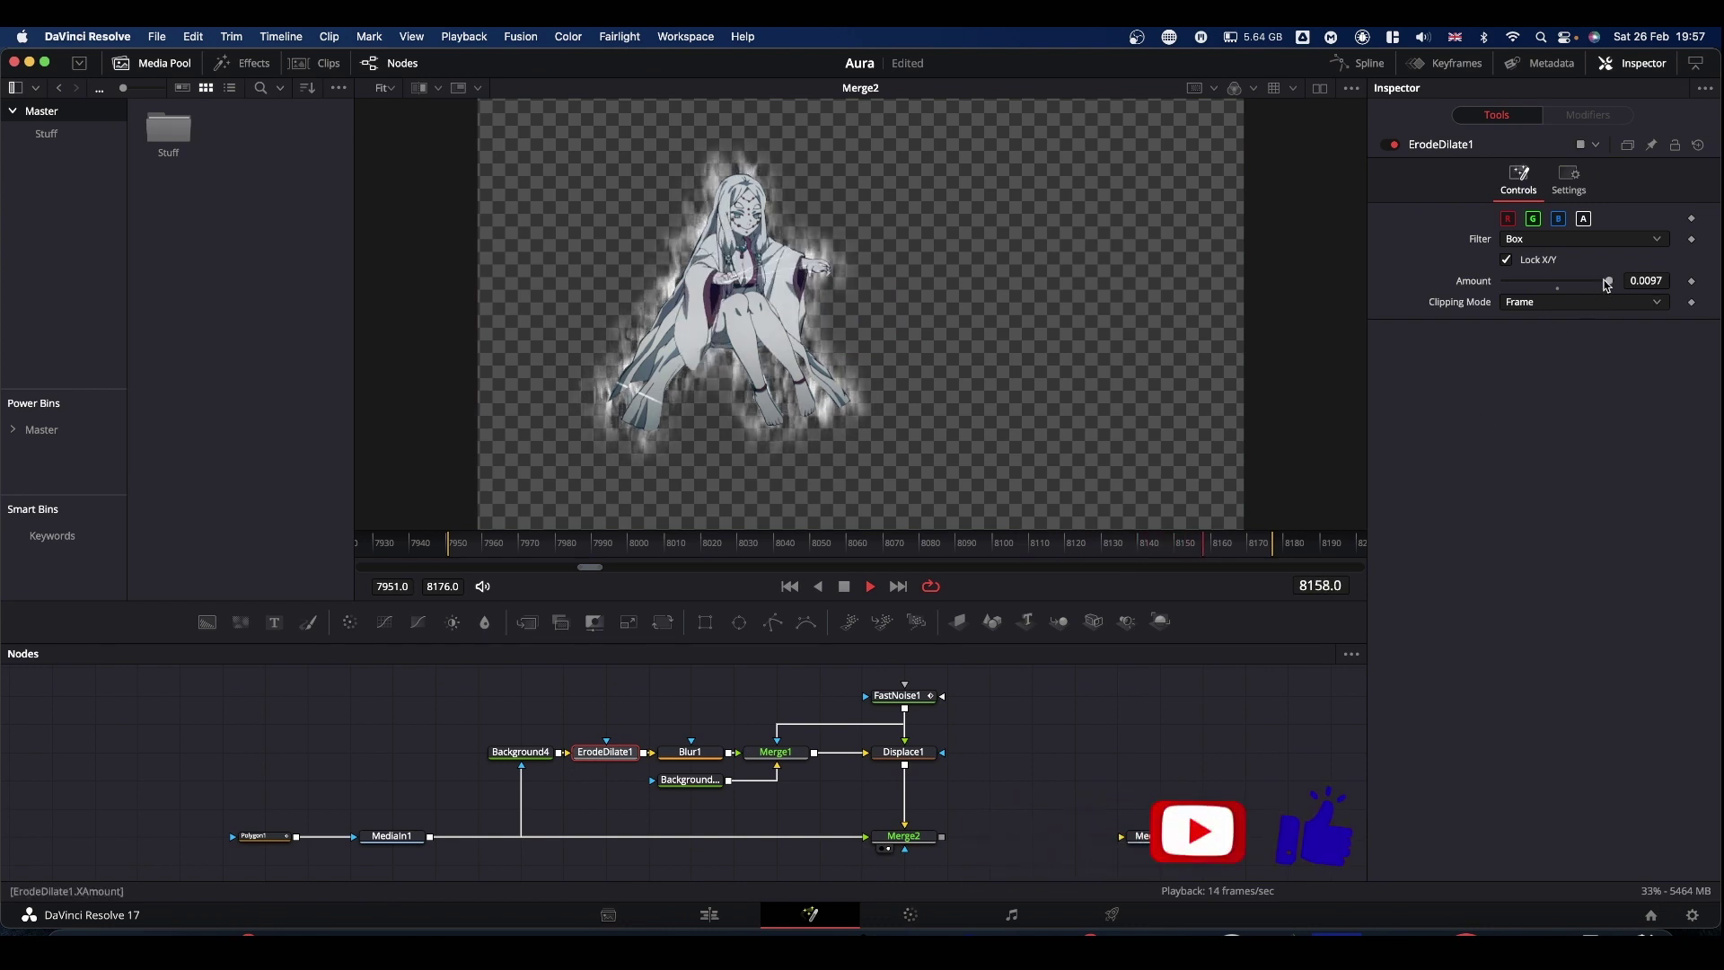
{"action": "left_click", "coordinate": [1639, 280]}
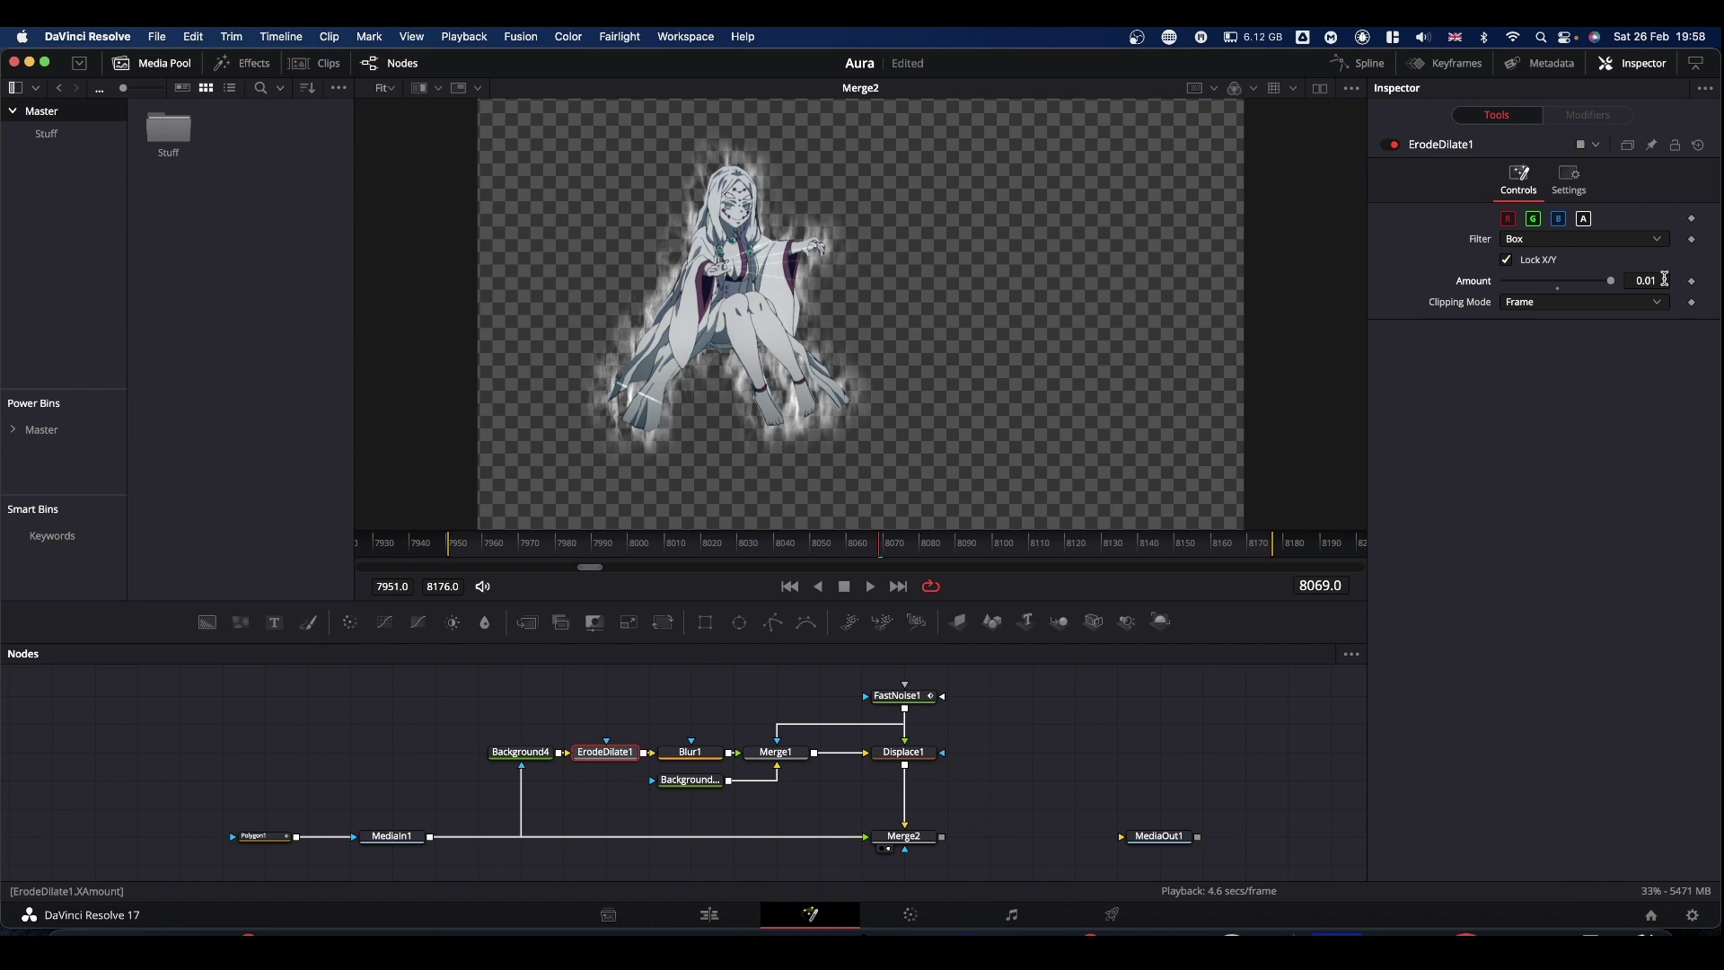
{"action": "left_click", "coordinate": [1664, 278]}
{"action": "key", "text": "BackSpace"}
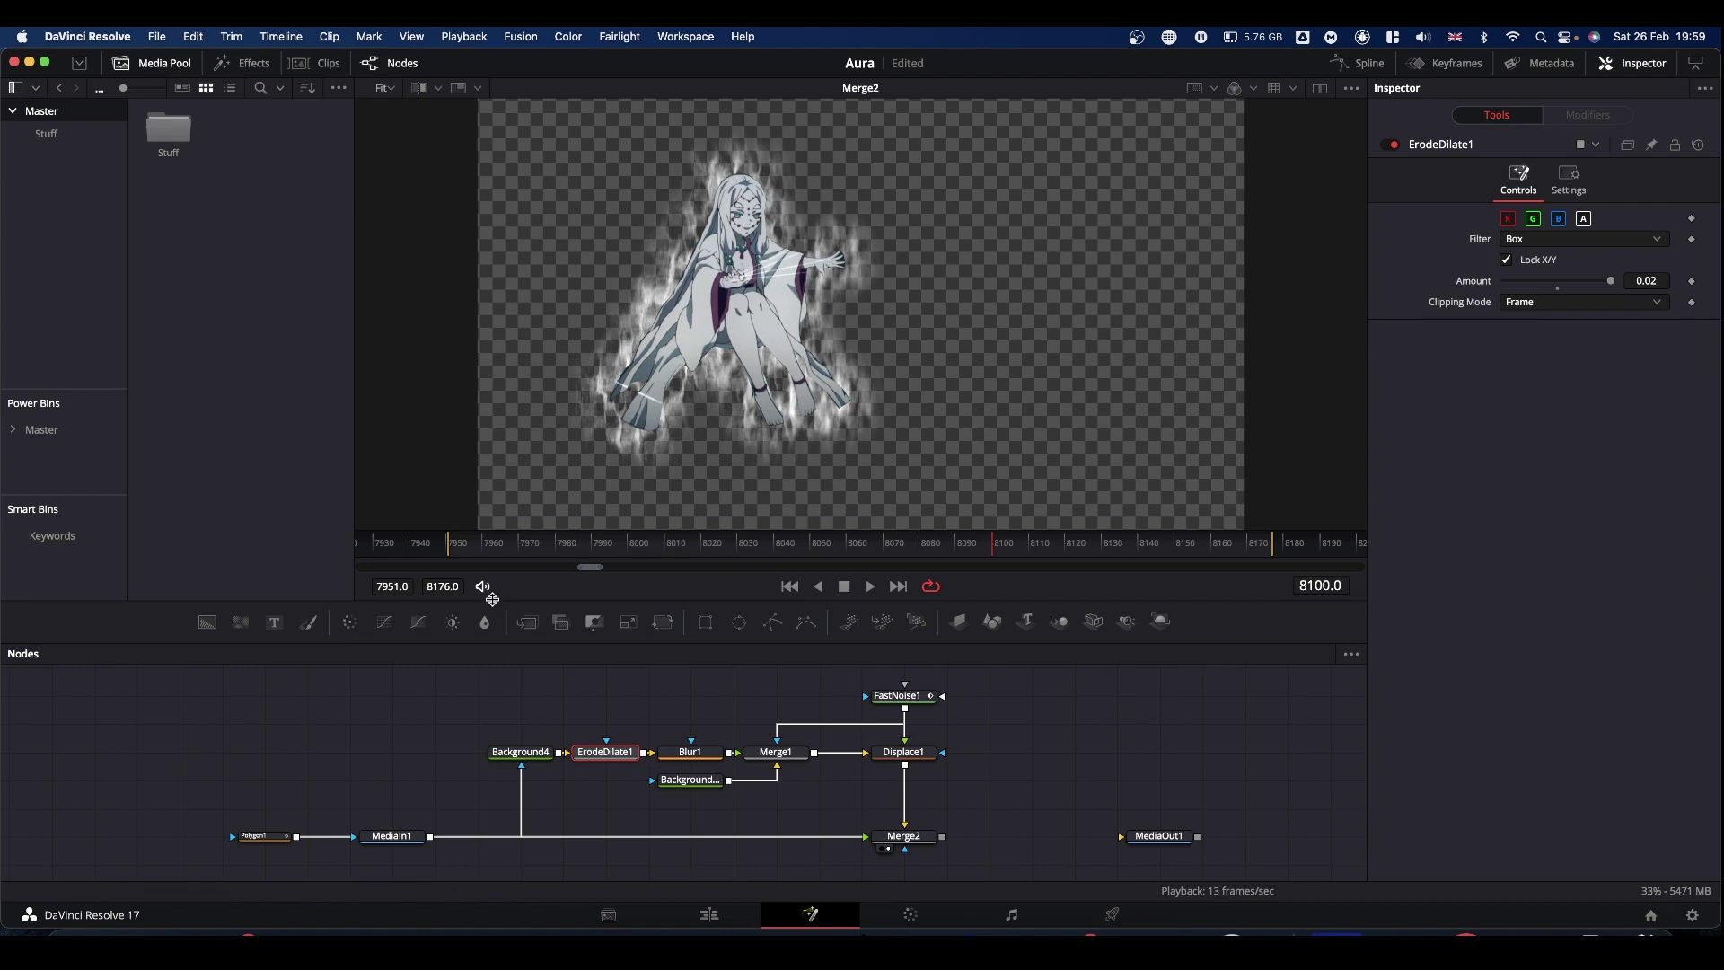
- Add a Background node fed by MediaIn1 and set its colour to pure white
{"action": "scroll", "coordinate": [261, 743], "scroll_direction": "down", "scroll_amount": 2}
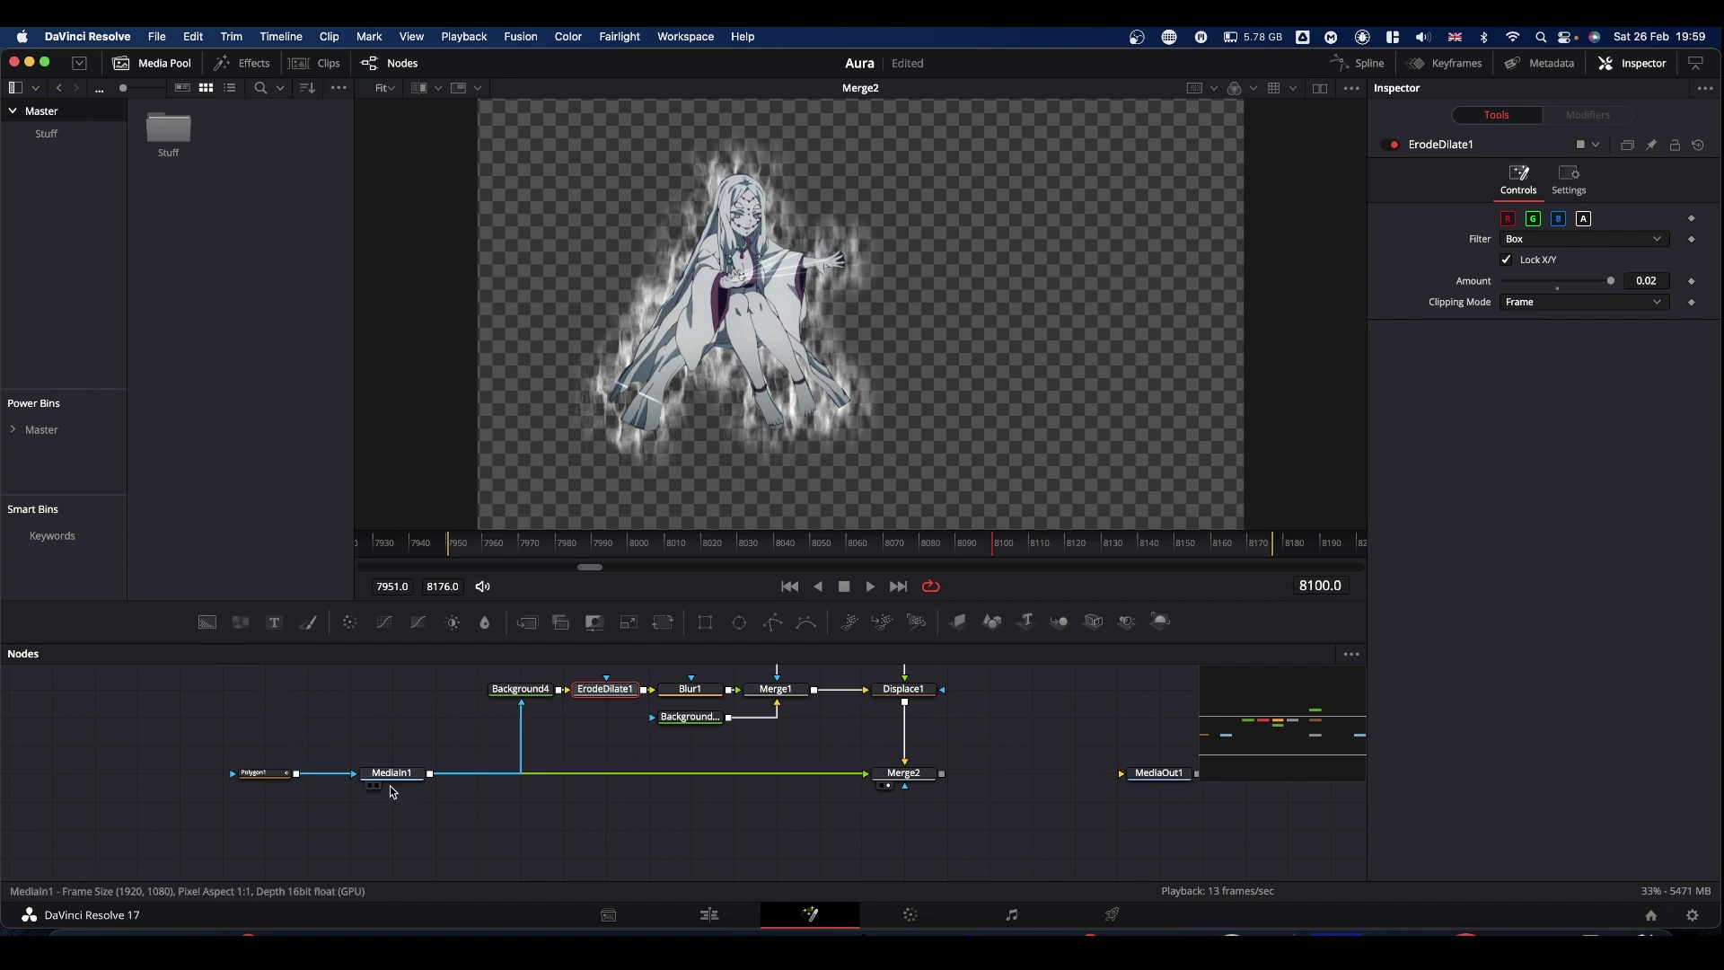
{"action": "left_click_drag", "start_coordinate": [207, 621], "coordinate": [536, 845]}
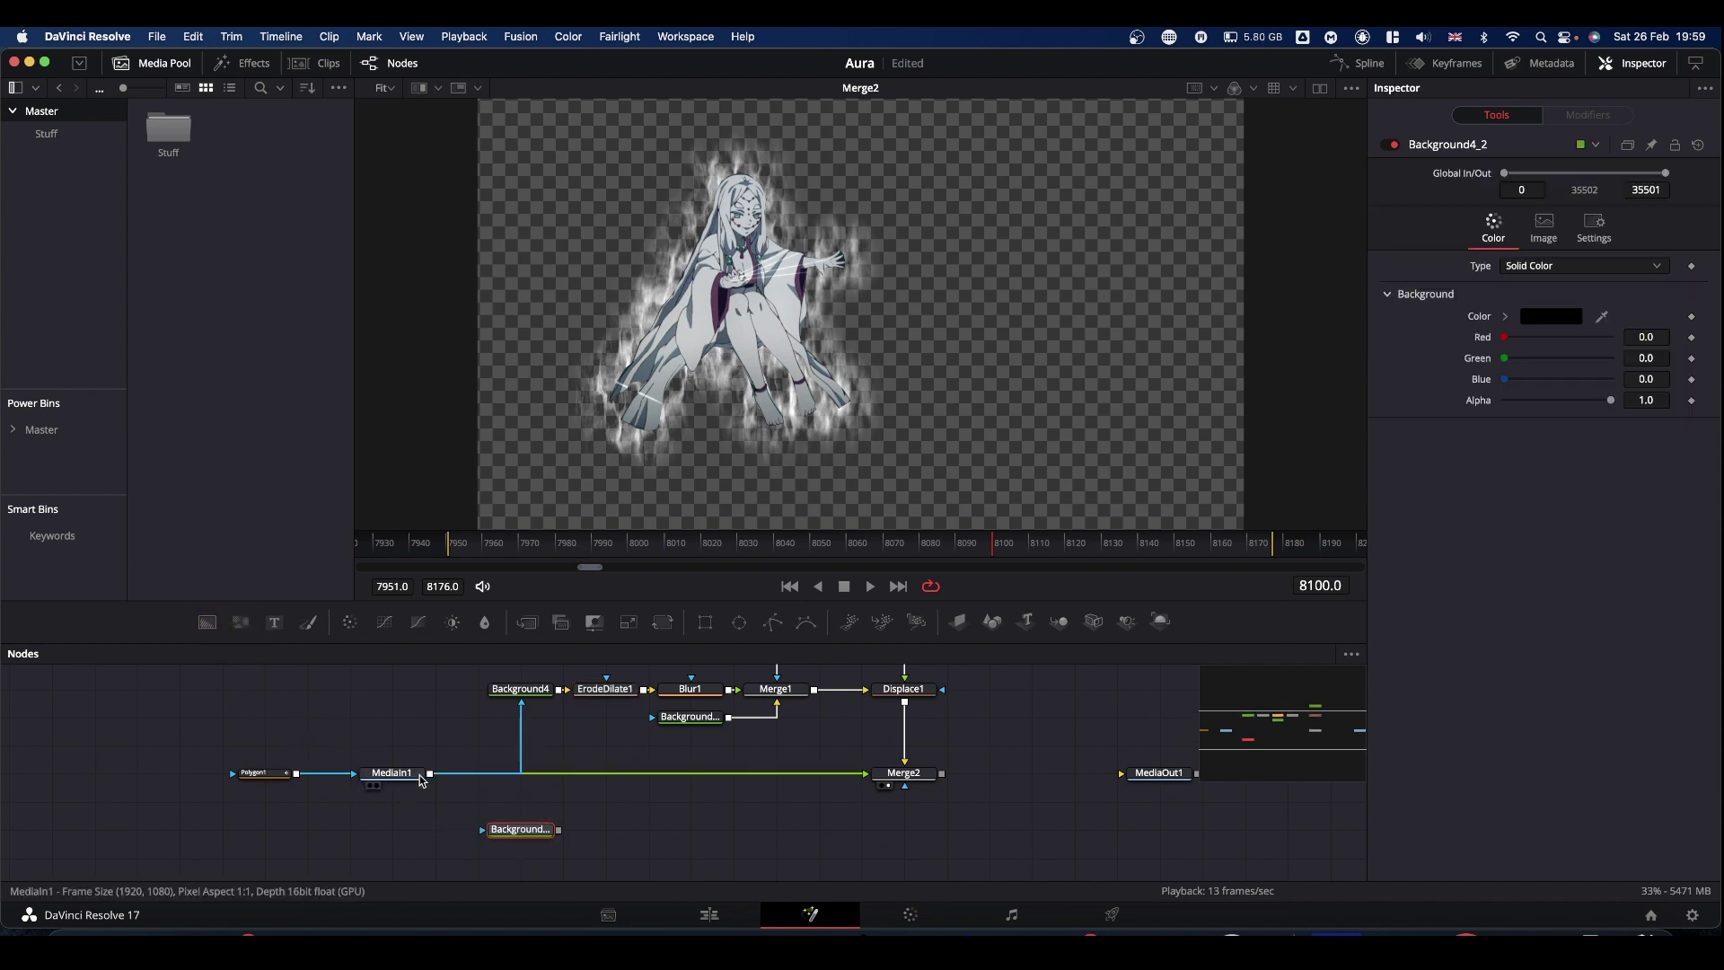
{"action": "left_click_drag", "start_coordinate": [431, 774], "coordinate": [487, 829]}
{"action": "key", "text": "1"}
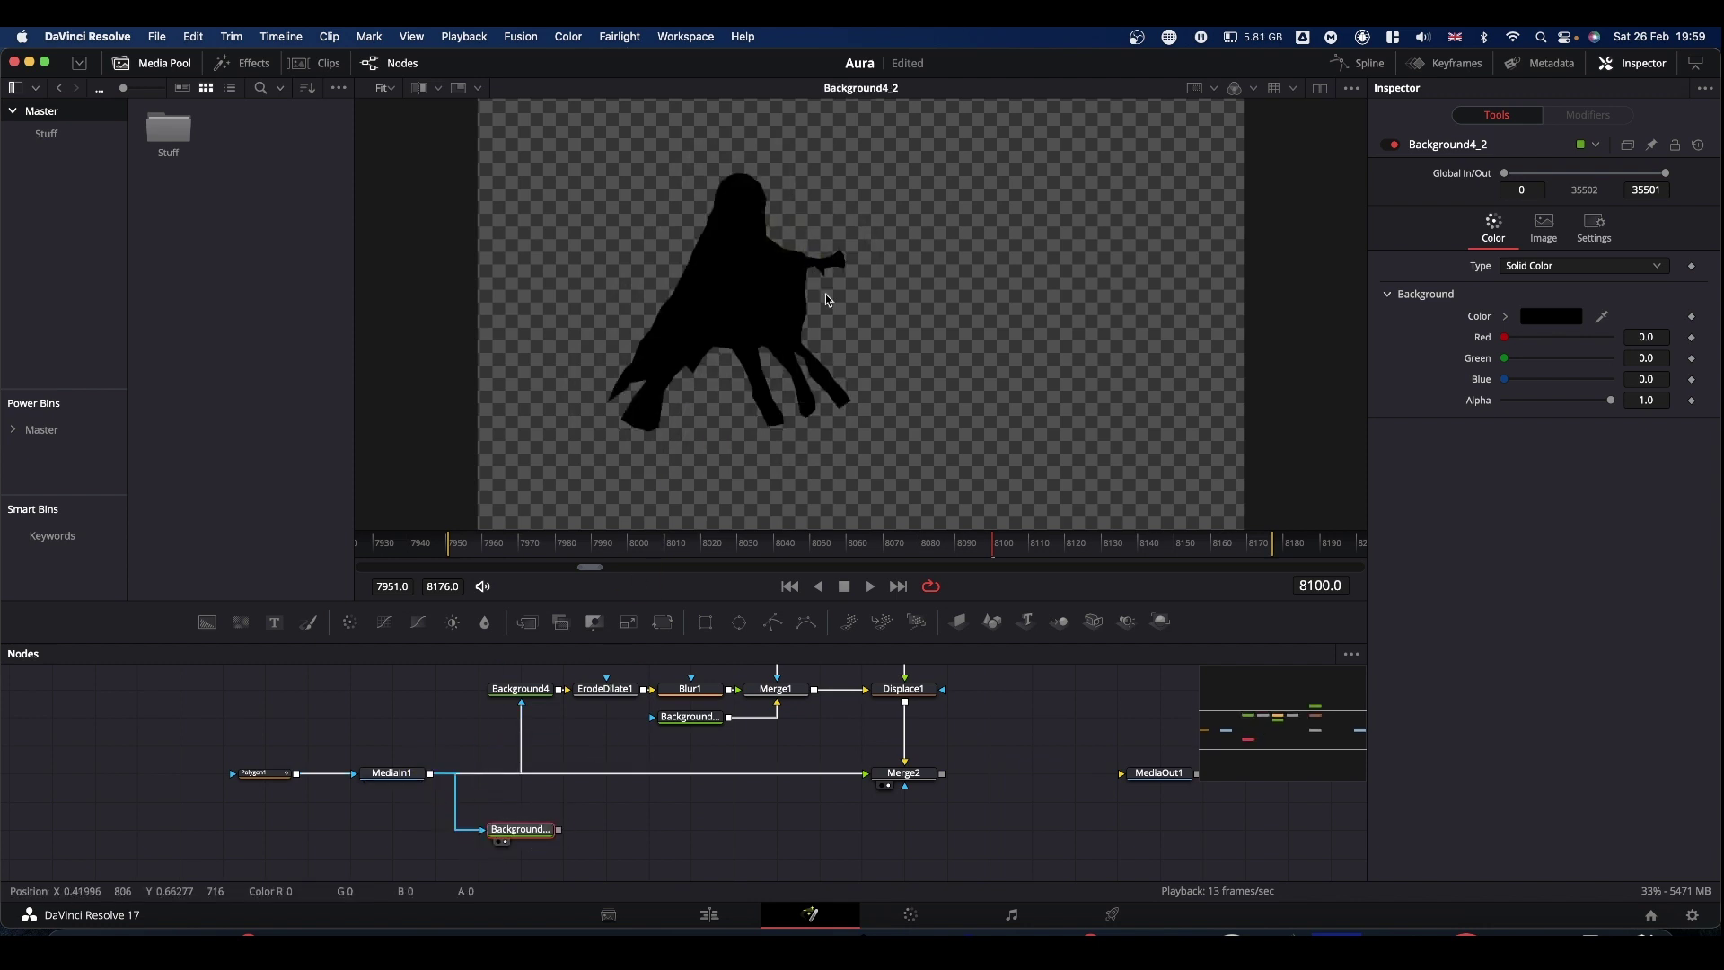
{"action": "left_click", "coordinate": [1503, 318]}
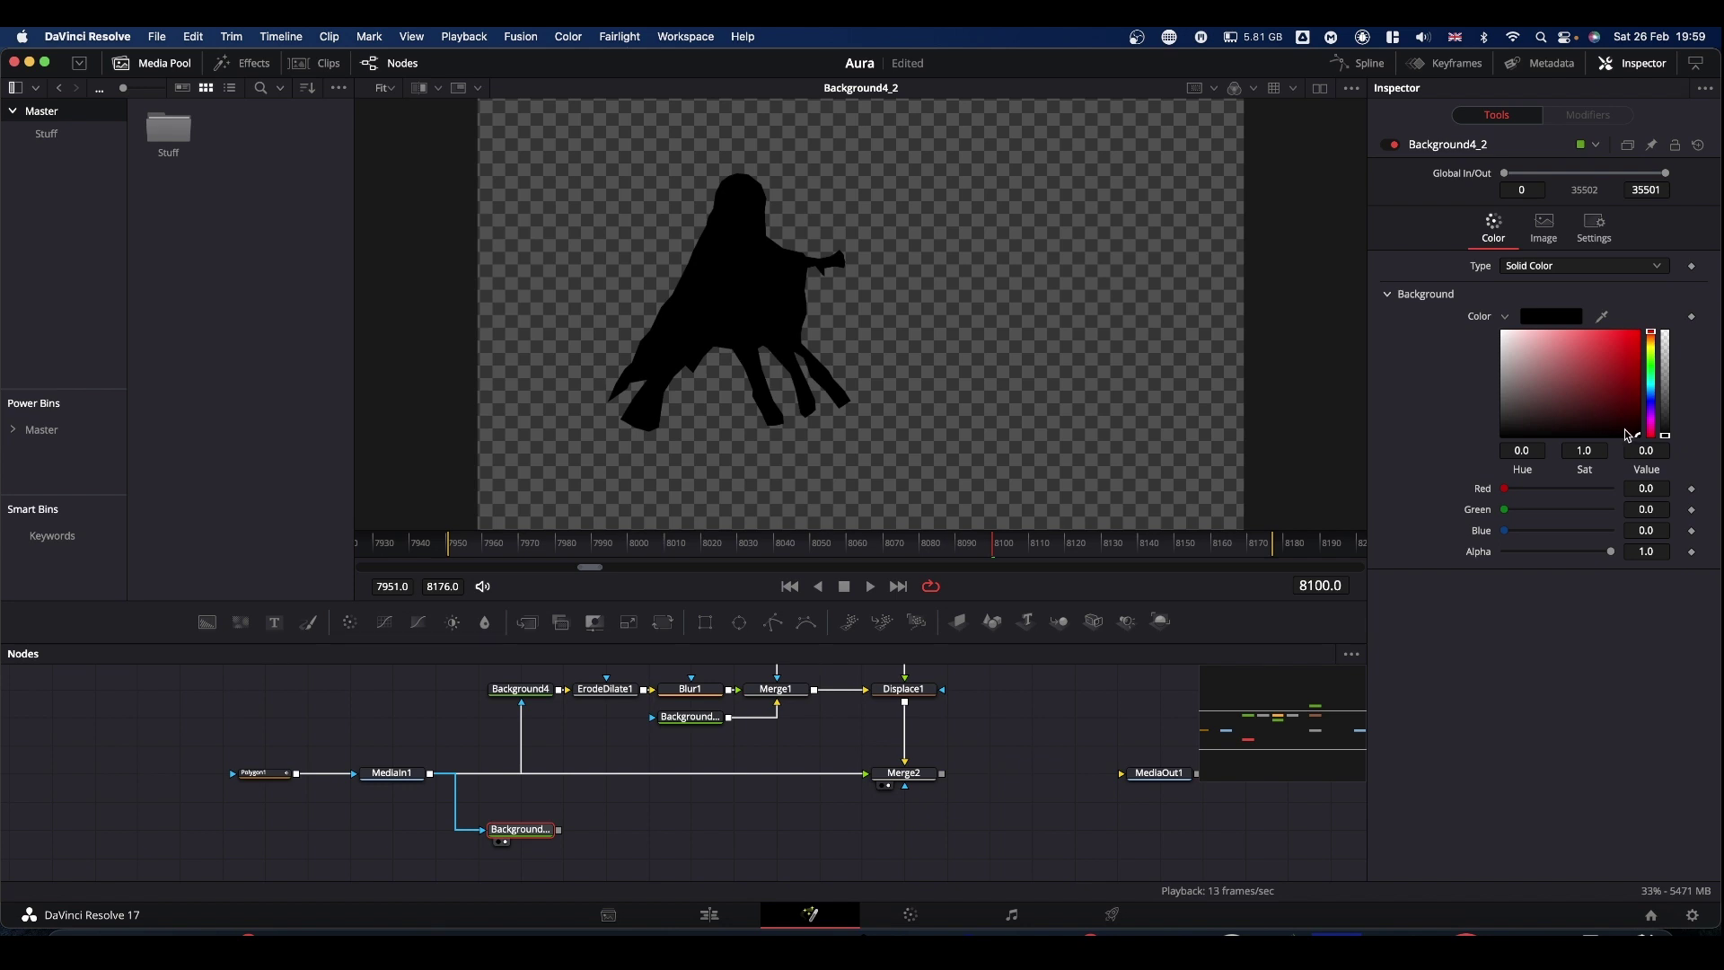
{"action": "left_click_drag", "start_coordinate": [1627, 435], "coordinate": [1393, 269]}
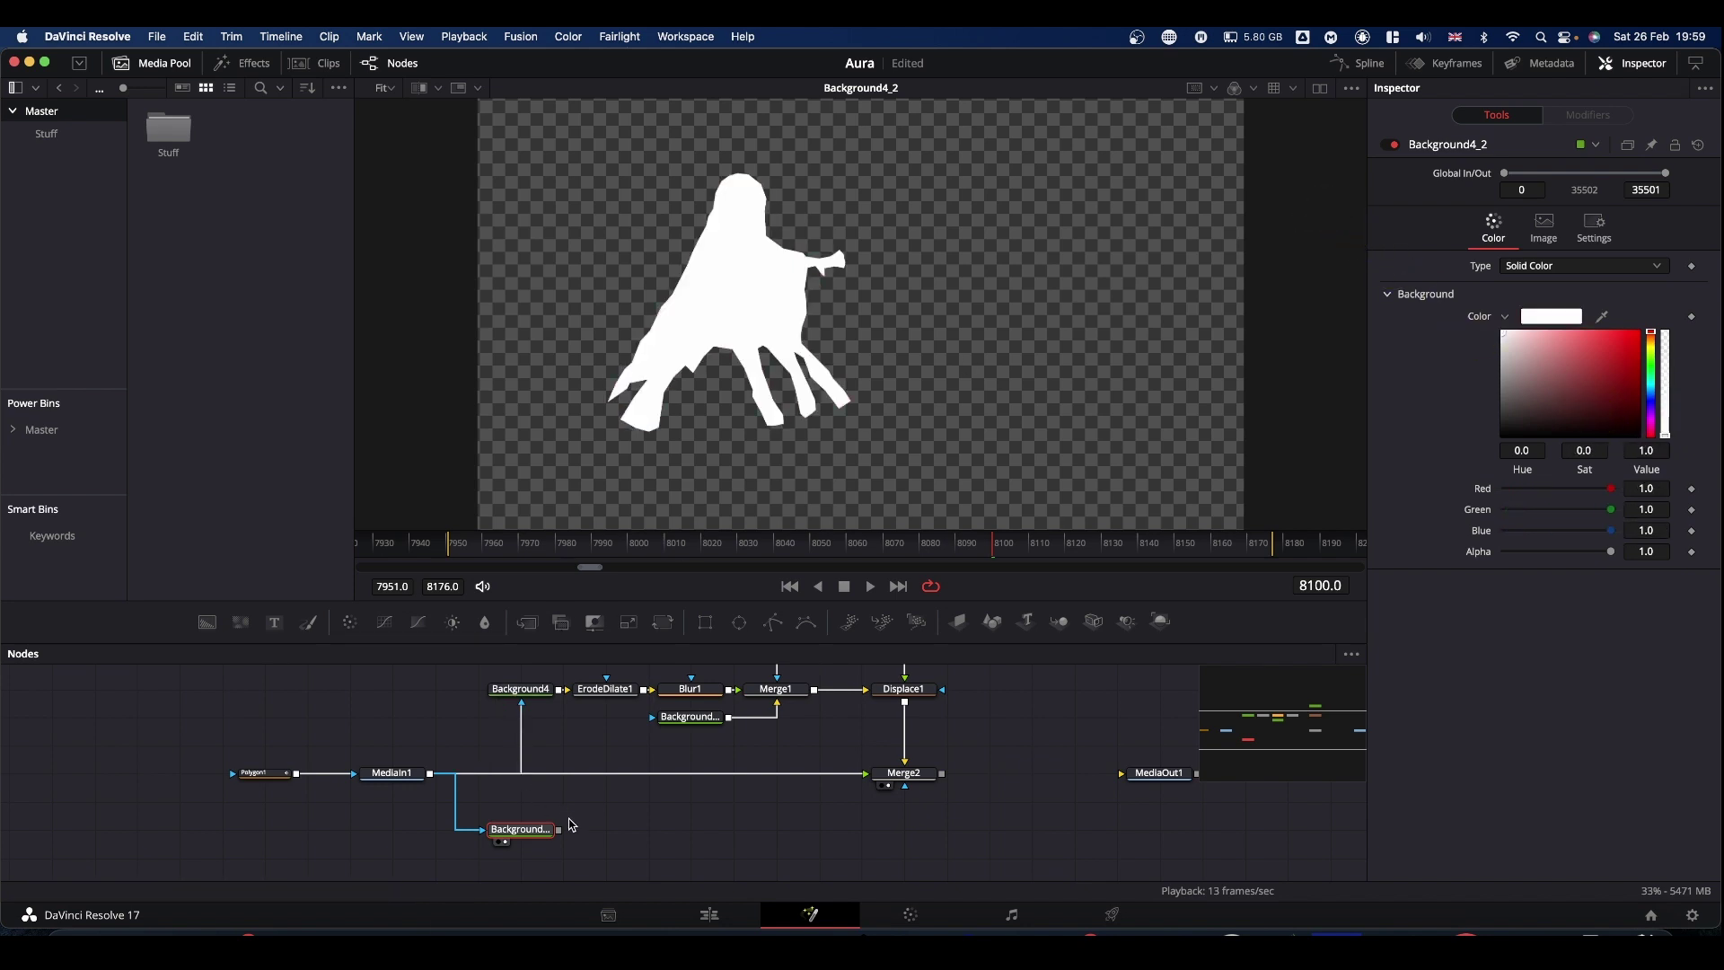
- Copy Background4, ErodeDilate1 and Blur1 and paste a duplicate chain
{"action": "scroll", "coordinate": [472, 712], "scroll_direction": "up", "scroll_amount": 2}
{"action": "left_click_drag", "start_coordinate": [464, 696], "coordinate": [708, 714]}
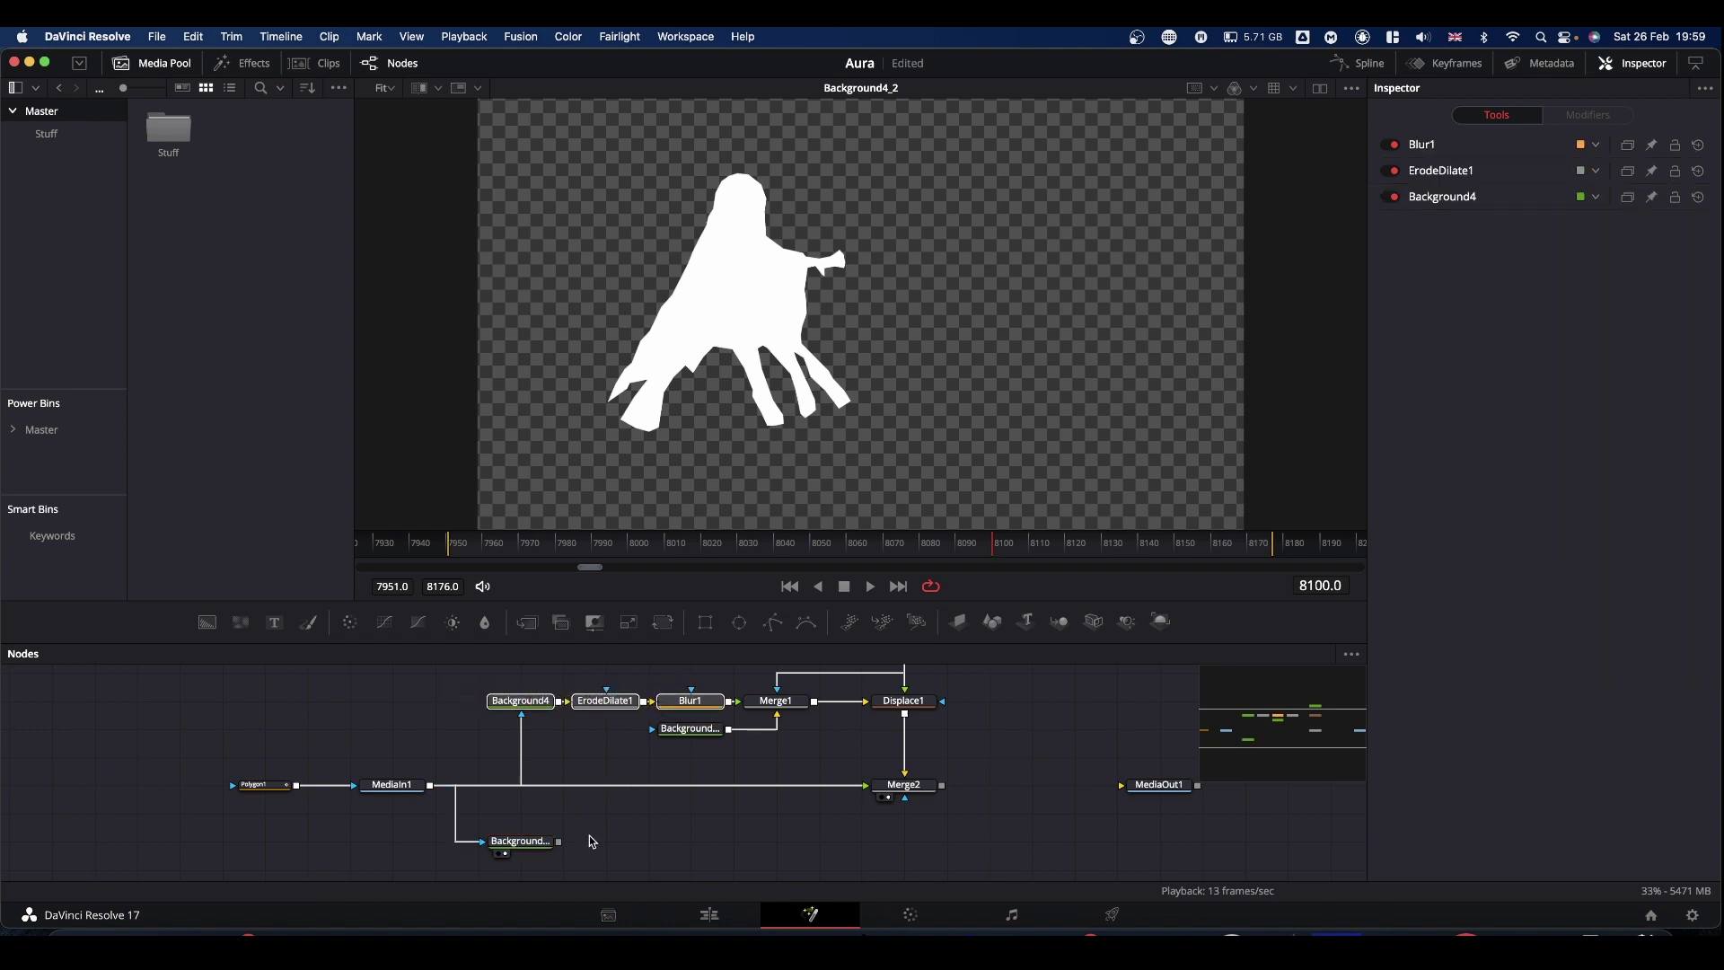
{"action": "key", "text": "super"}
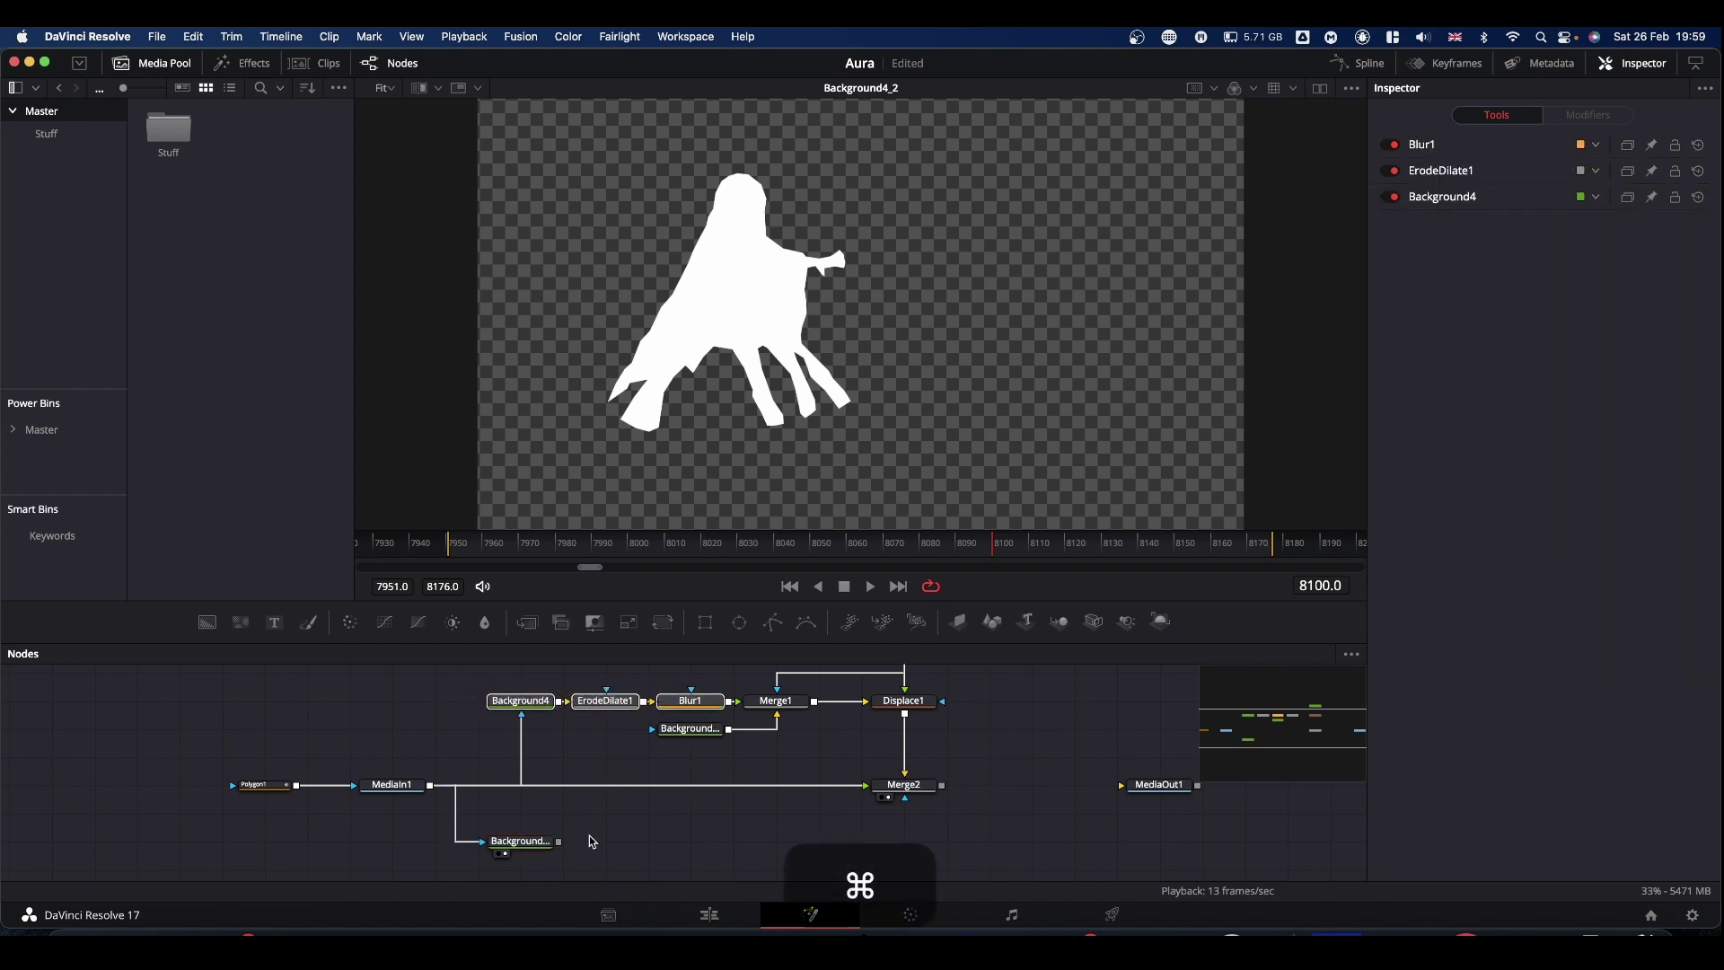
{"action": "left_click", "coordinate": [523, 843]}
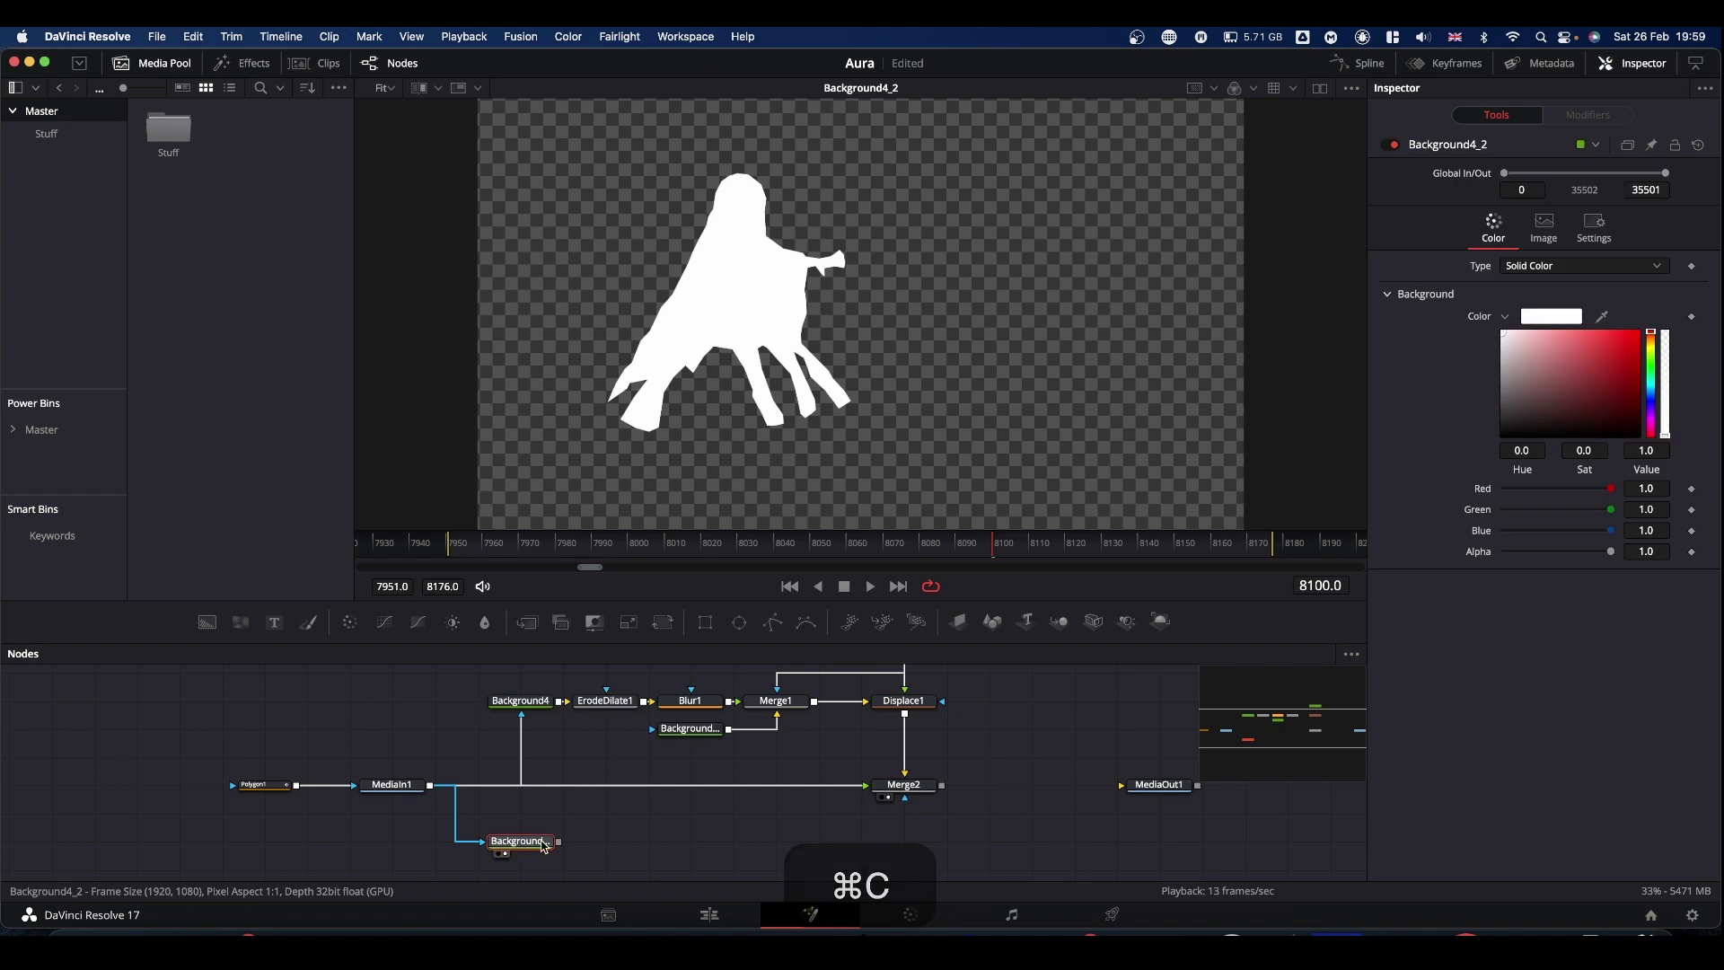
{"action": "key", "text": "super+v"}
- Wire MediaIn1 into Background4_3's effect mask, delete Background4_2, and move the new nodes up
{"action": "left_click", "coordinate": [531, 815]}
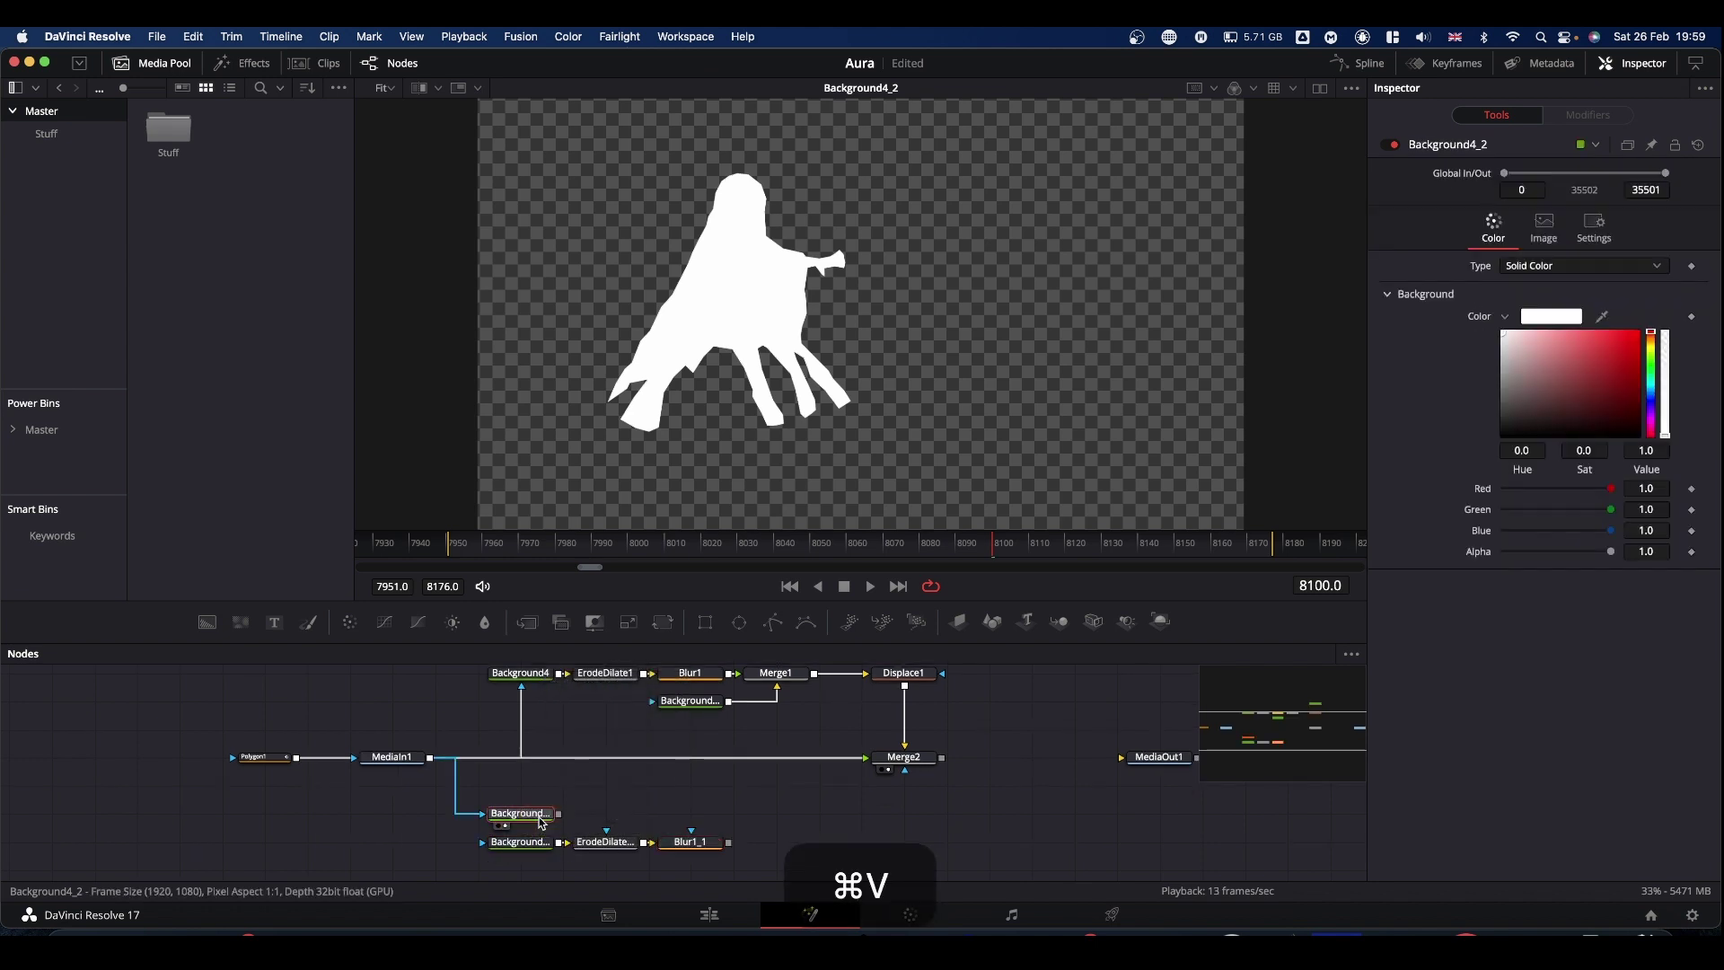
{"action": "left_click_drag", "start_coordinate": [490, 814], "coordinate": [470, 819]}
{"action": "left_click_drag", "start_coordinate": [430, 757], "coordinate": [483, 848]}
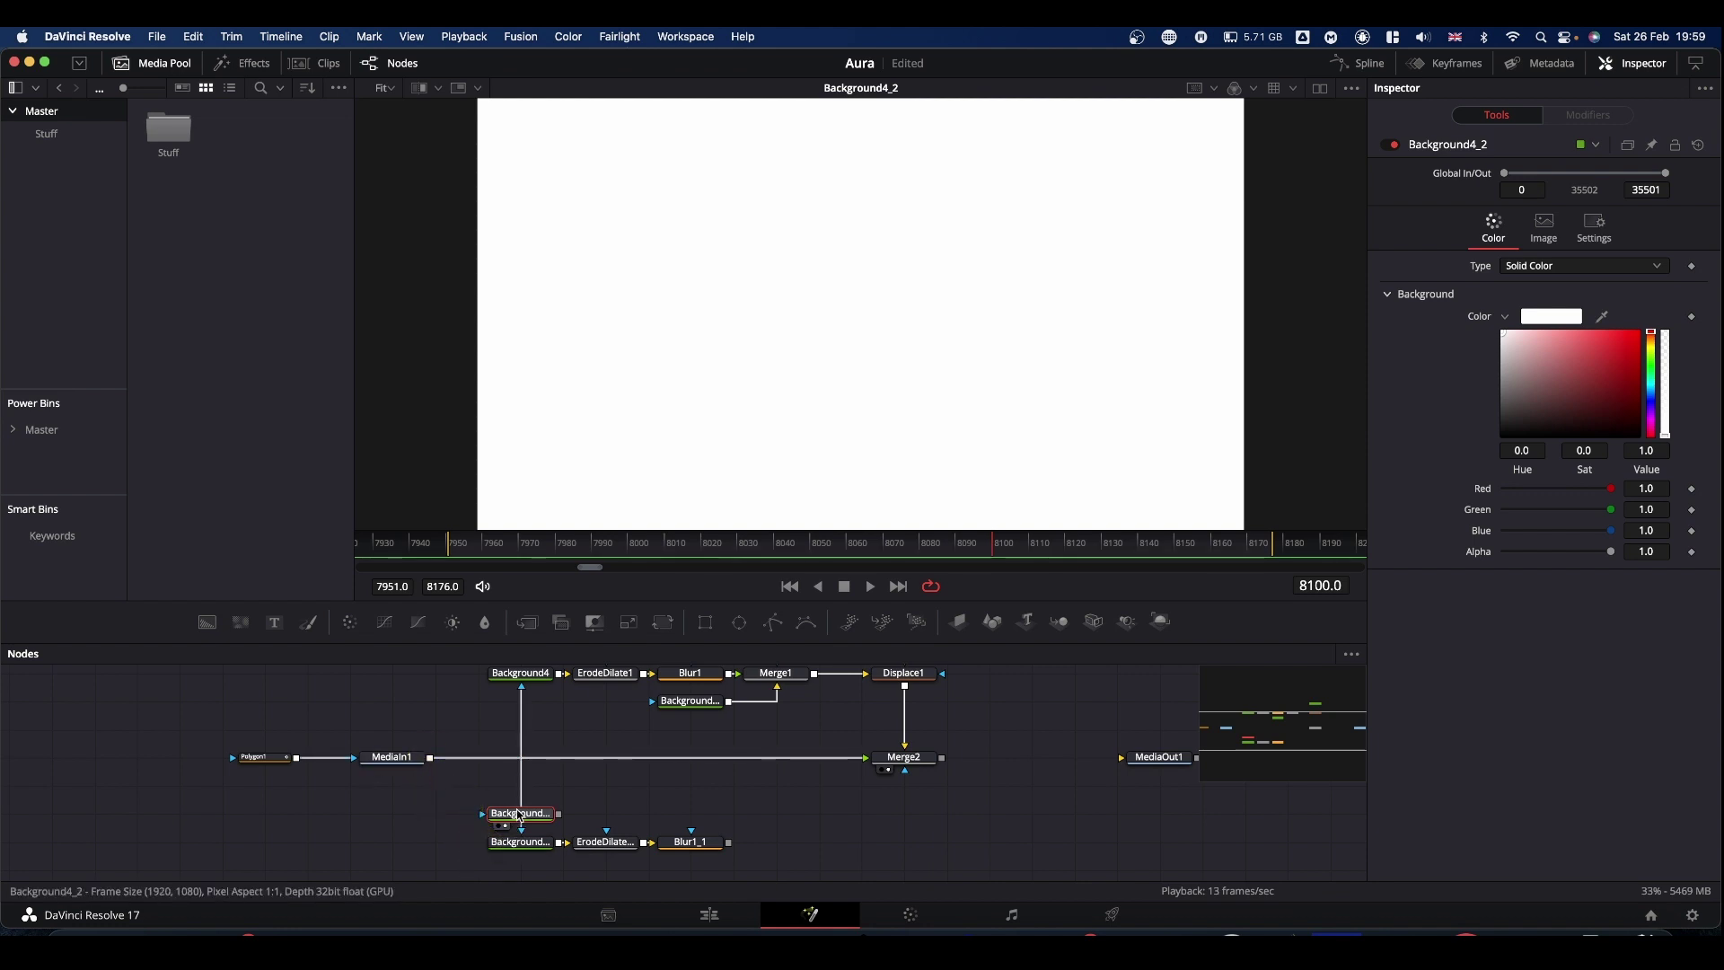
{"action": "key", "text": "Return"}
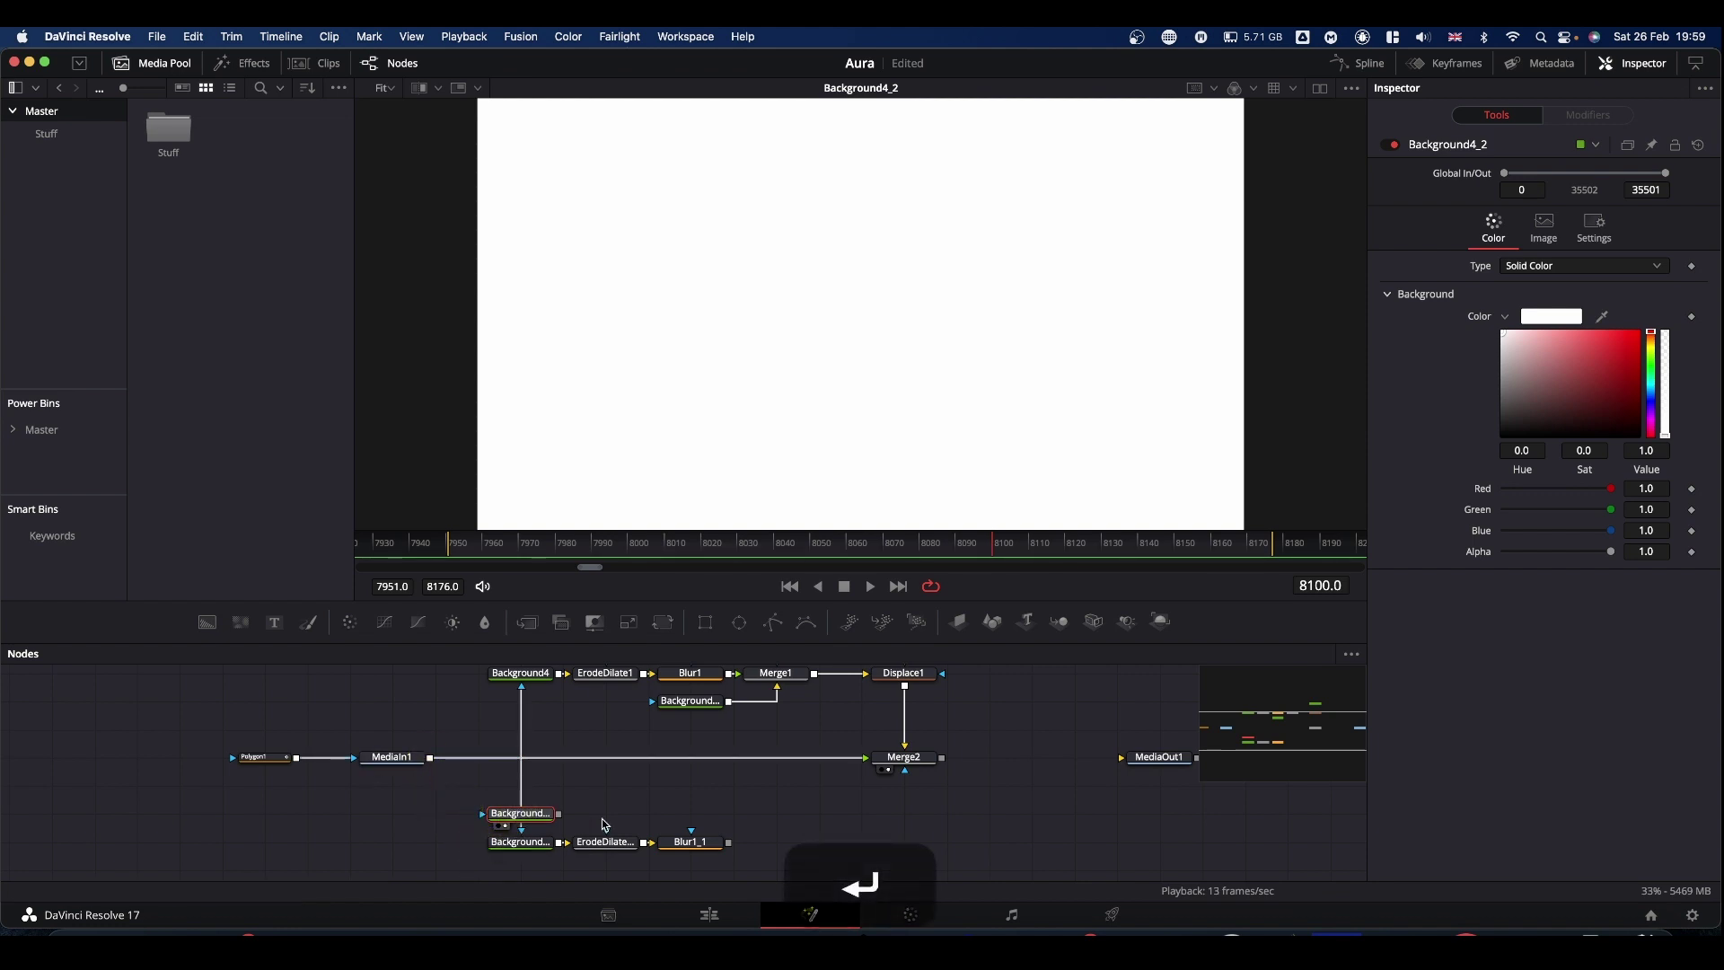
{"action": "key", "text": "BackSpace"}
{"action": "left_click_drag", "start_coordinate": [440, 826], "coordinate": [858, 313]}
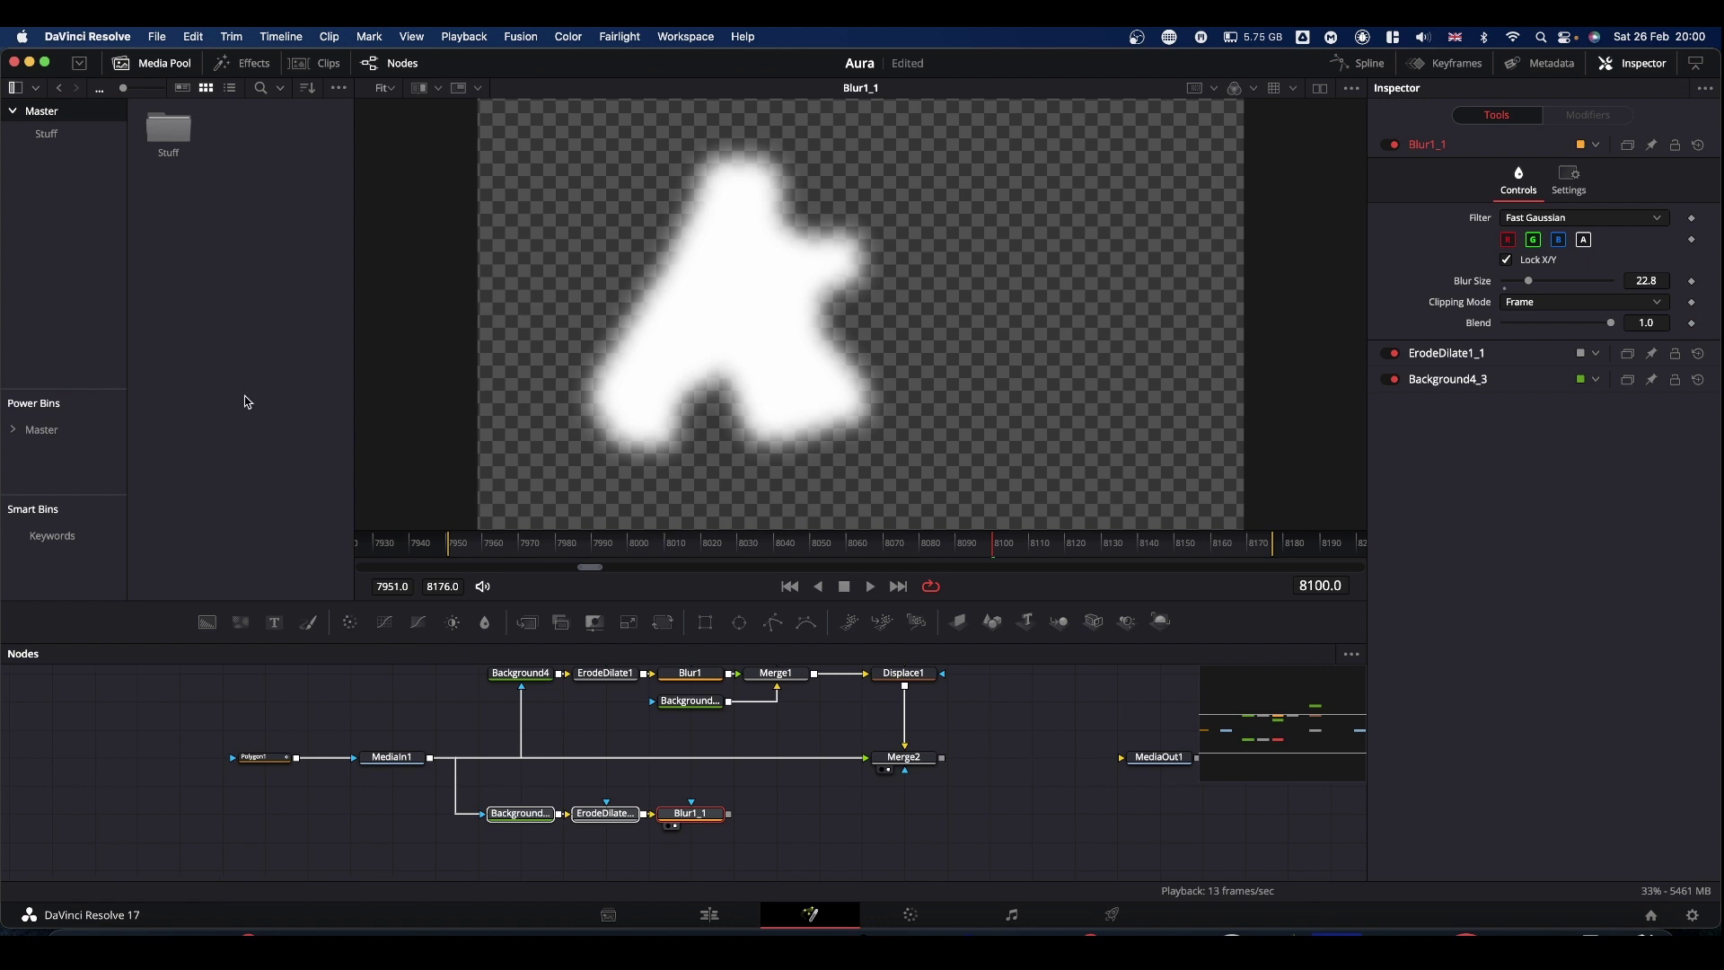
- Add the Edge Control template from Effects > Templates > Fusion > Tools and feed Blur1_1 into AlphaEdgeCCv
{"action": "left_click", "coordinate": [248, 65]}
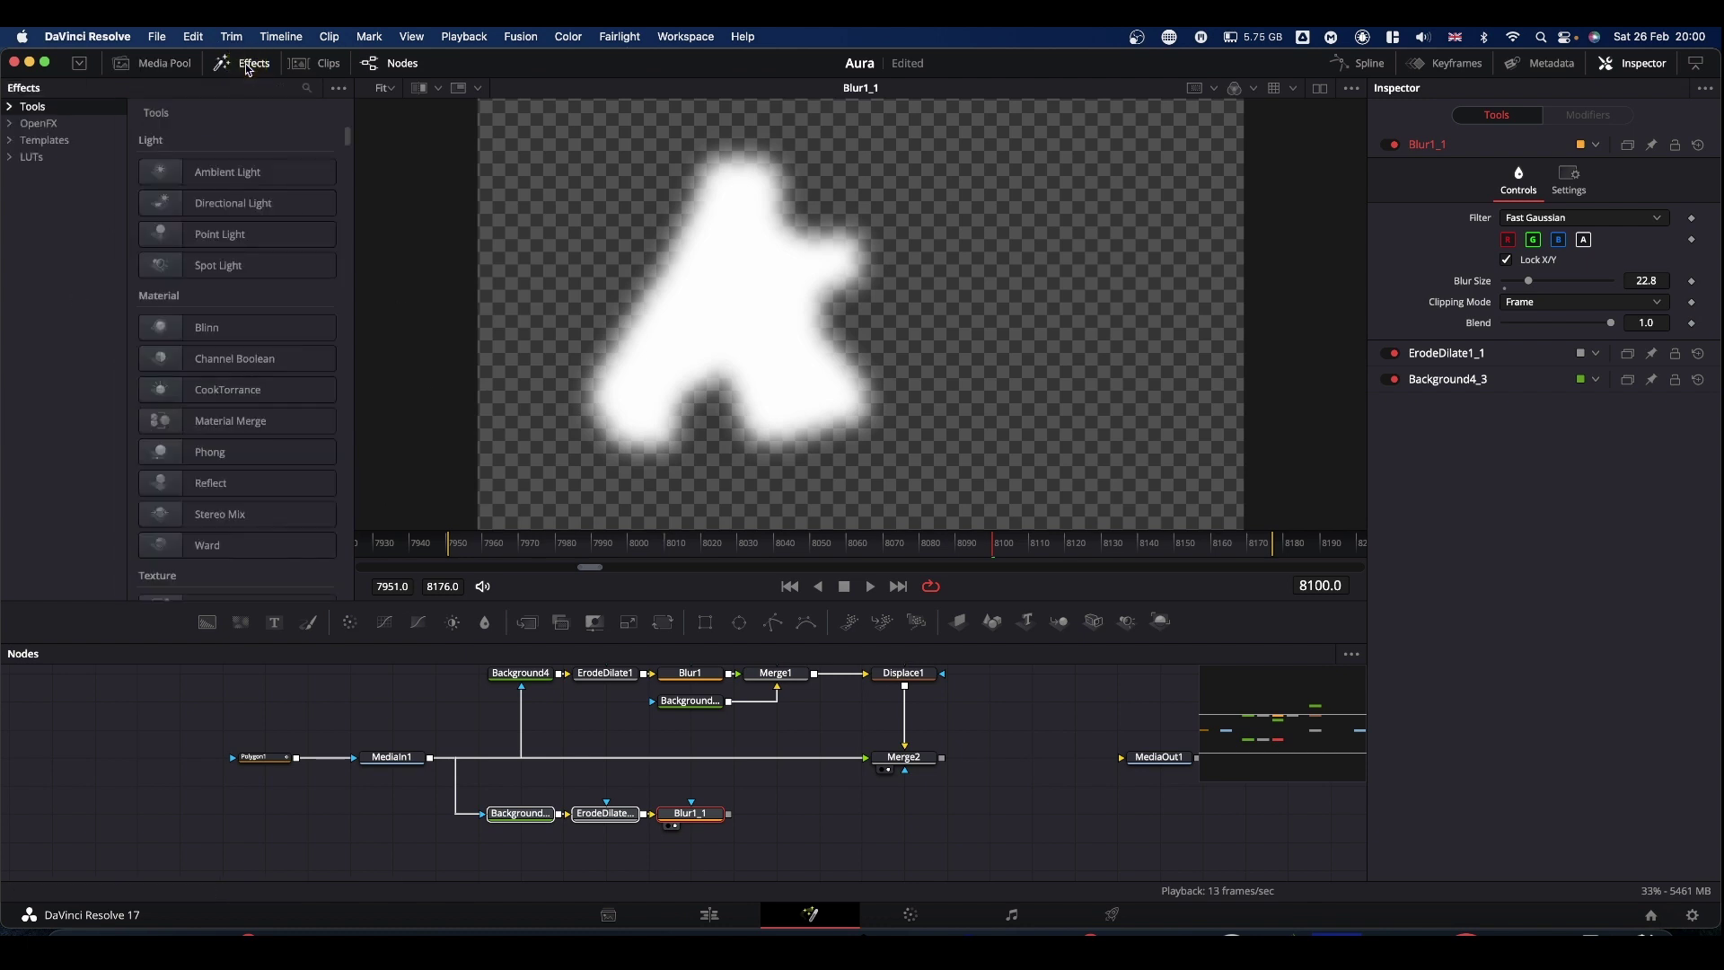
{"action": "left_click", "coordinate": [8, 141]}
{"action": "left_click", "coordinate": [25, 192]}
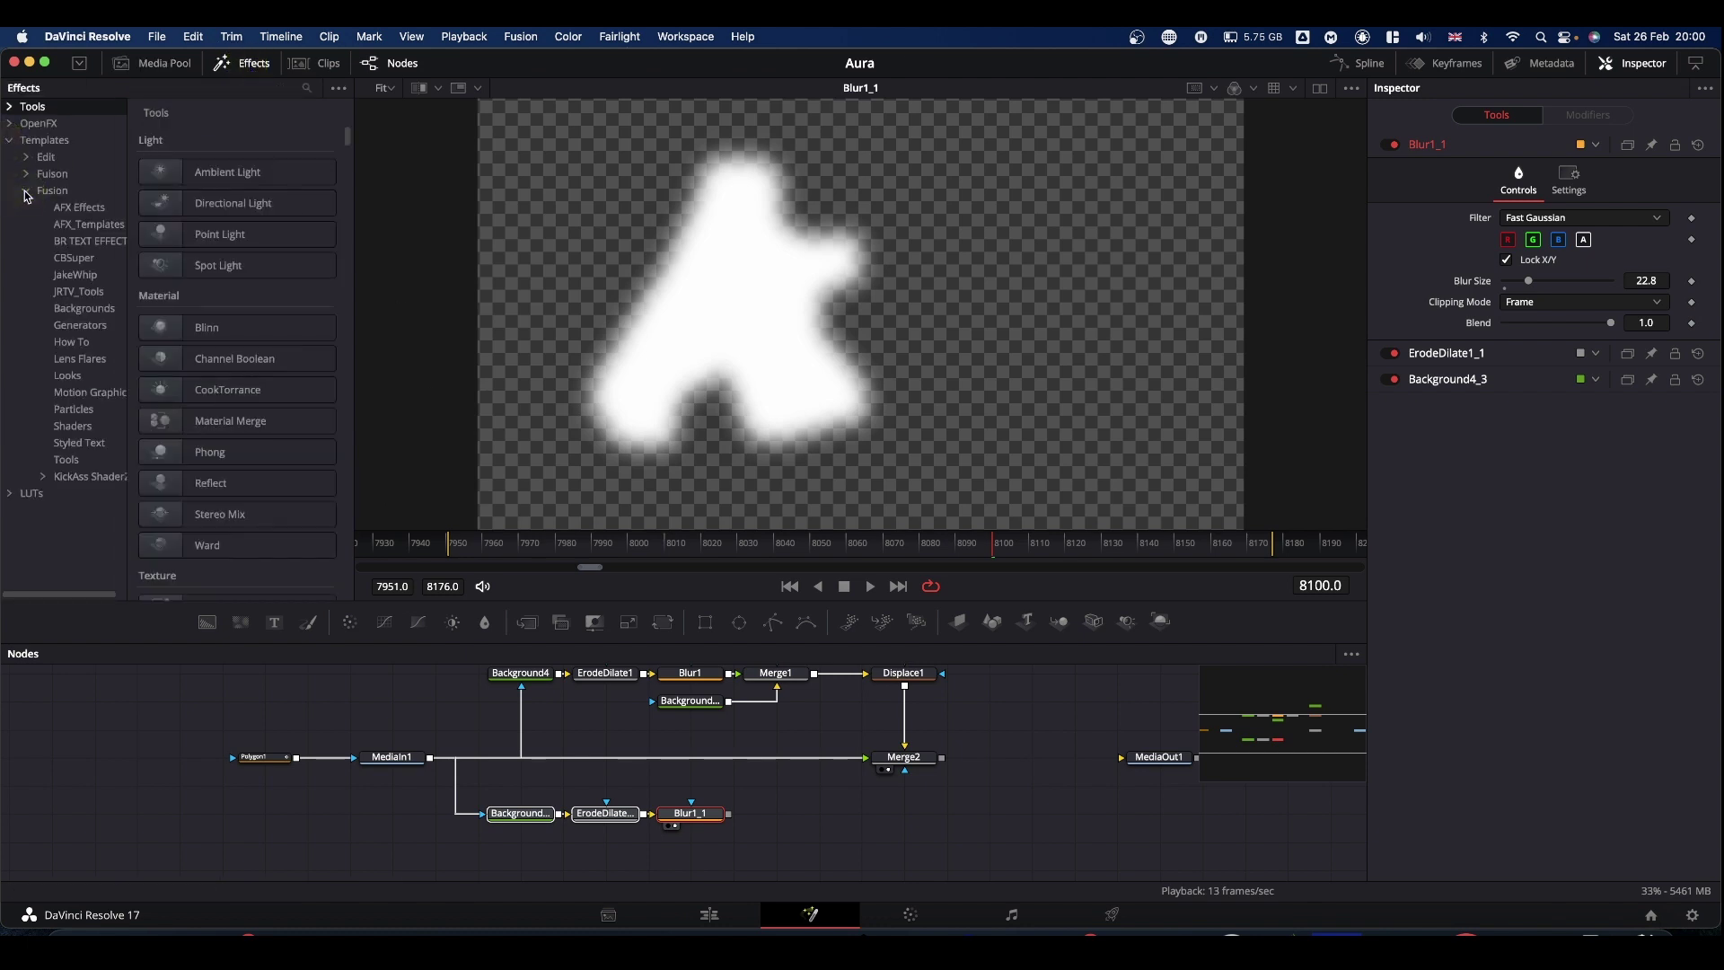
{"action": "left_click", "coordinate": [75, 462]}
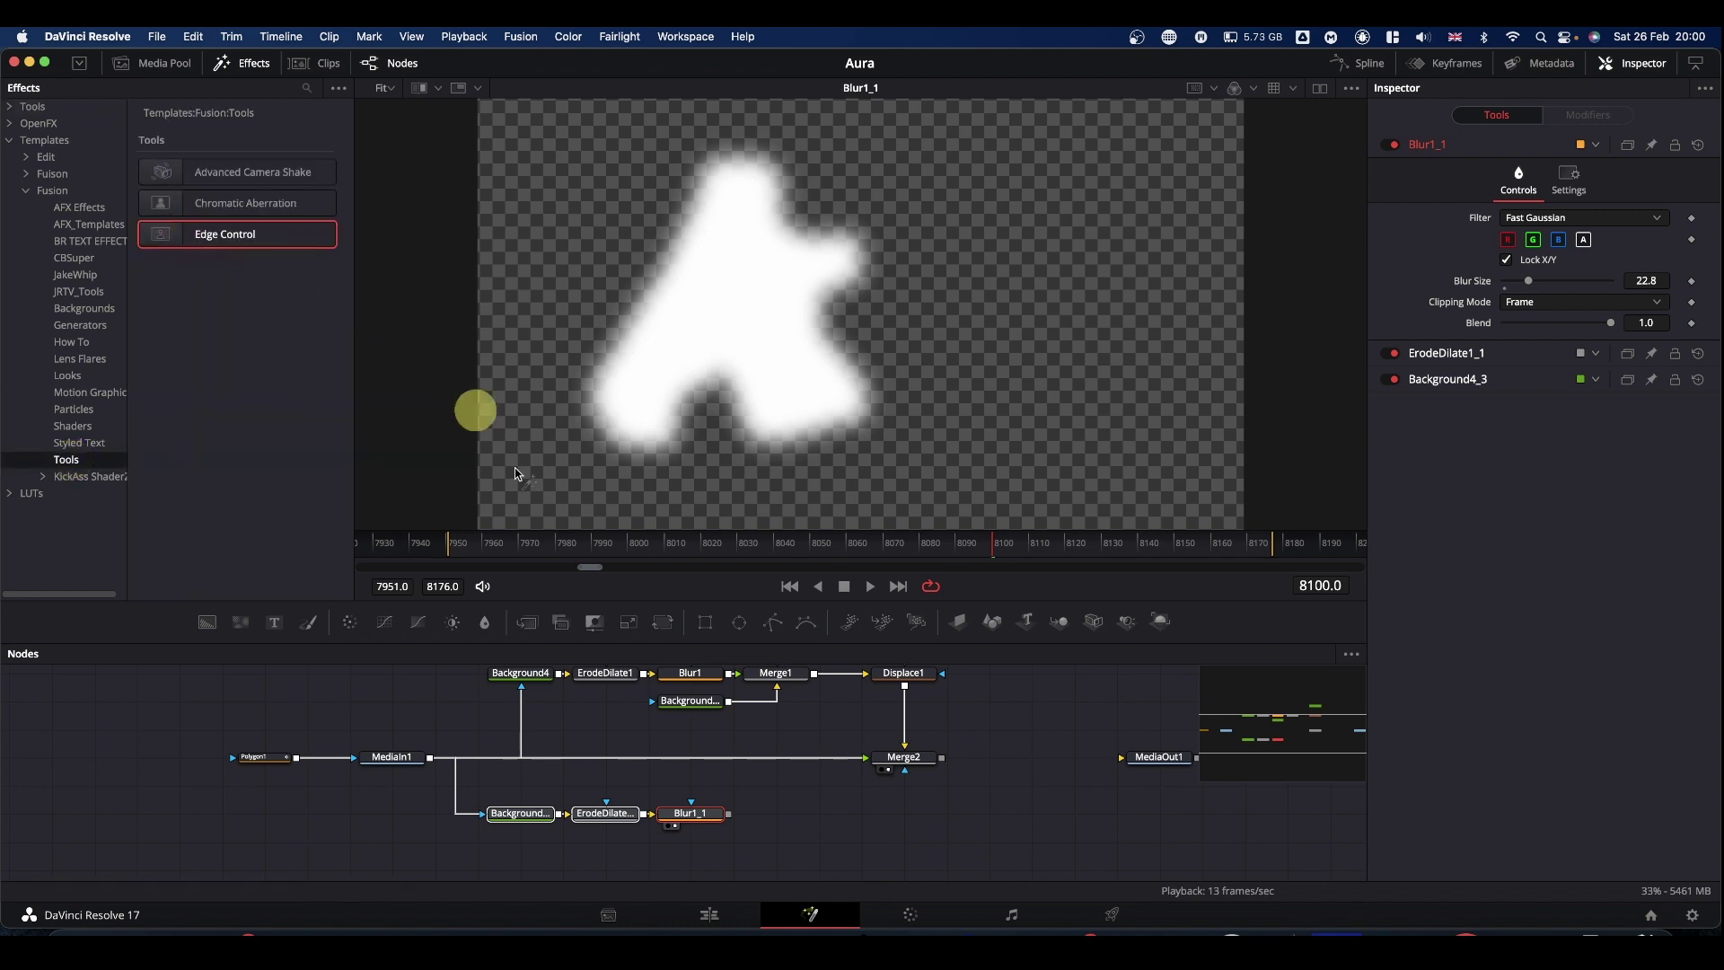
{"action": "left_click_drag", "start_coordinate": [542, 532], "coordinate": [789, 284]}
{"action": "left_click", "coordinate": [821, 818]}
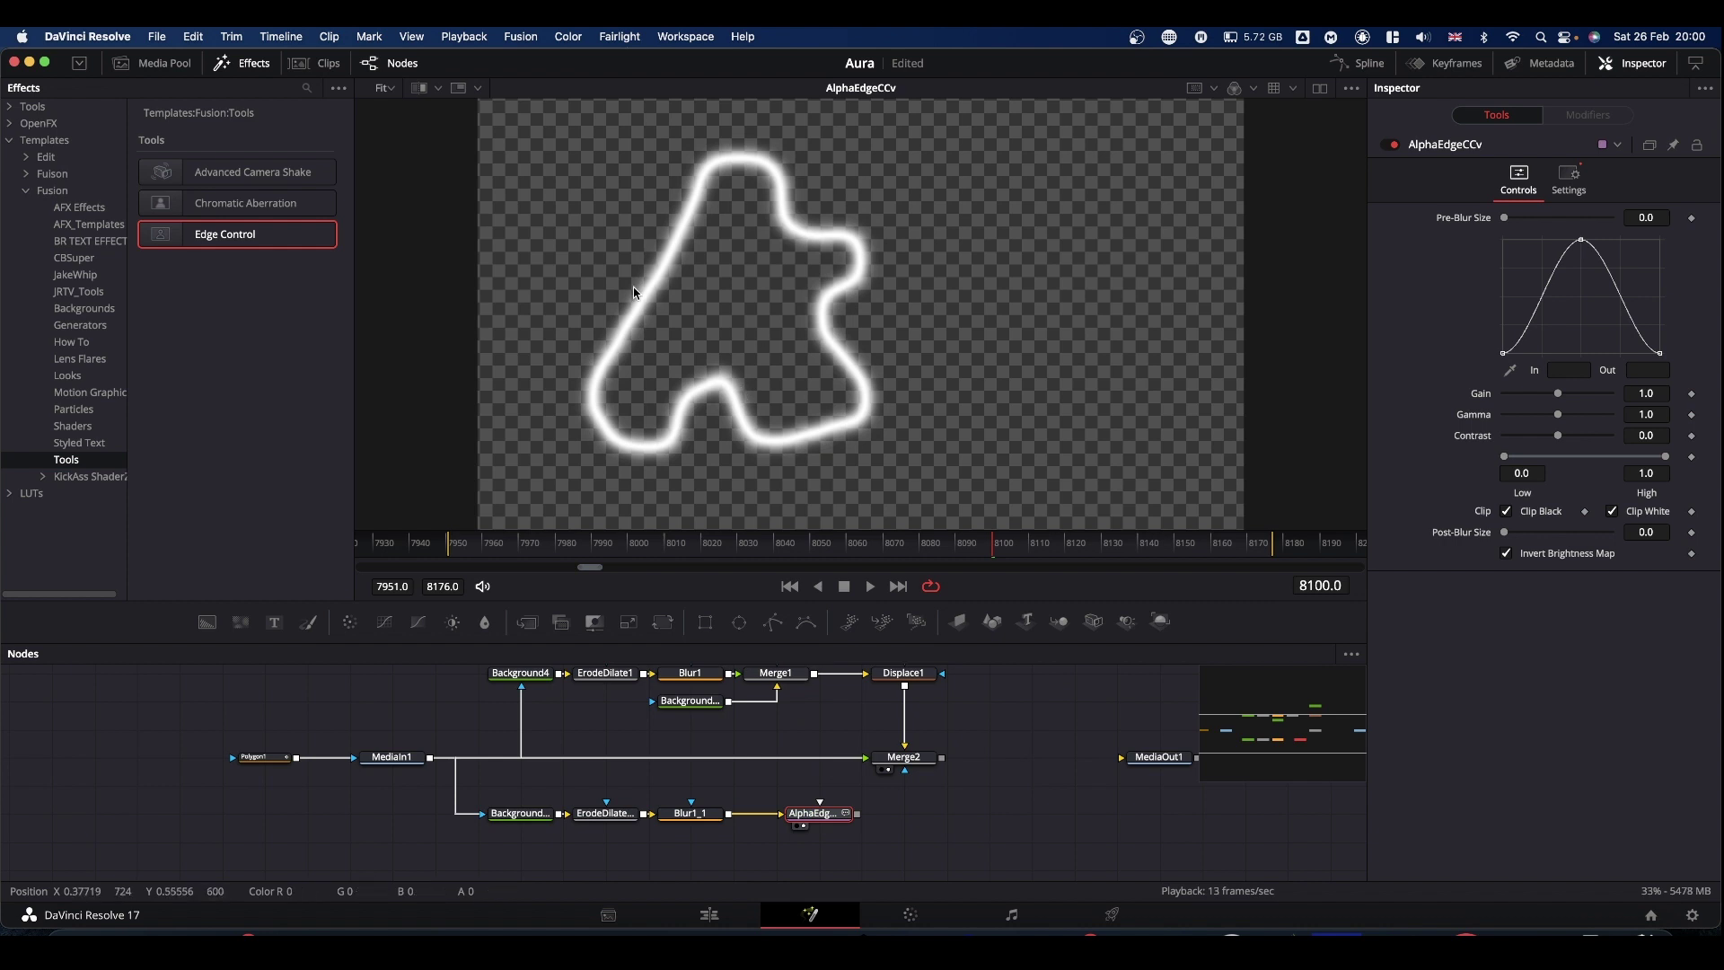
{"action": "scroll", "coordinate": [979, 778], "scroll_direction": "up", "scroll_amount": 1}
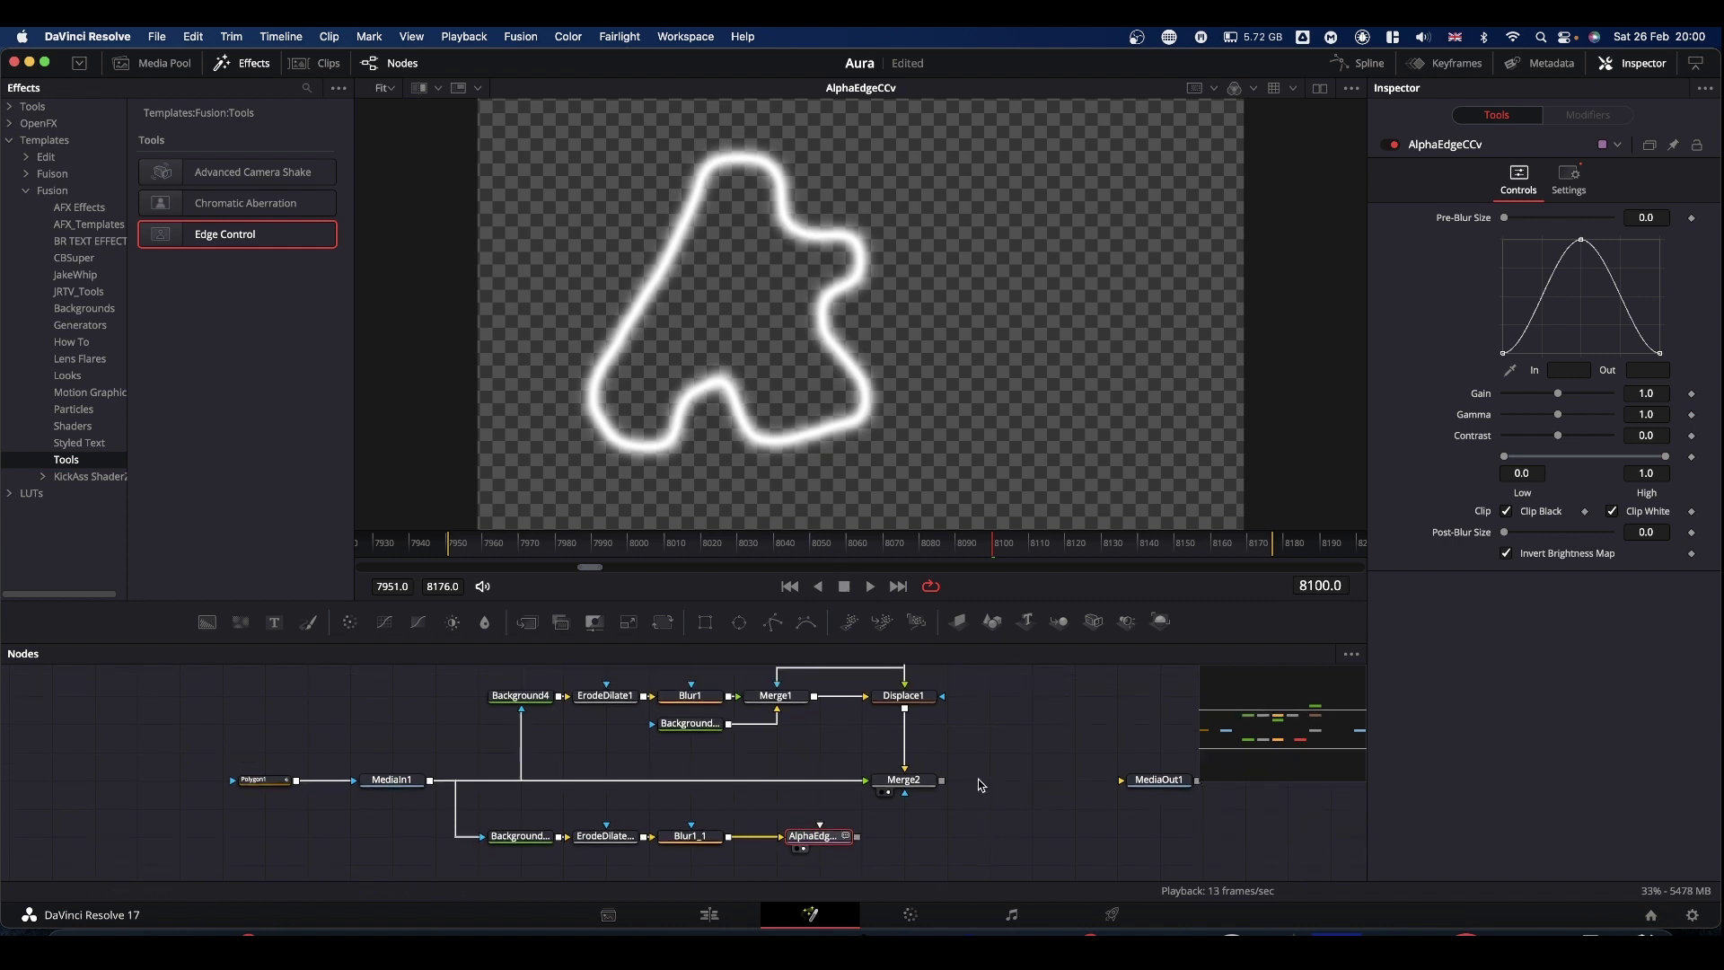
{"action": "scroll", "coordinate": [972, 759], "scroll_direction": "up", "scroll_amount": 1}
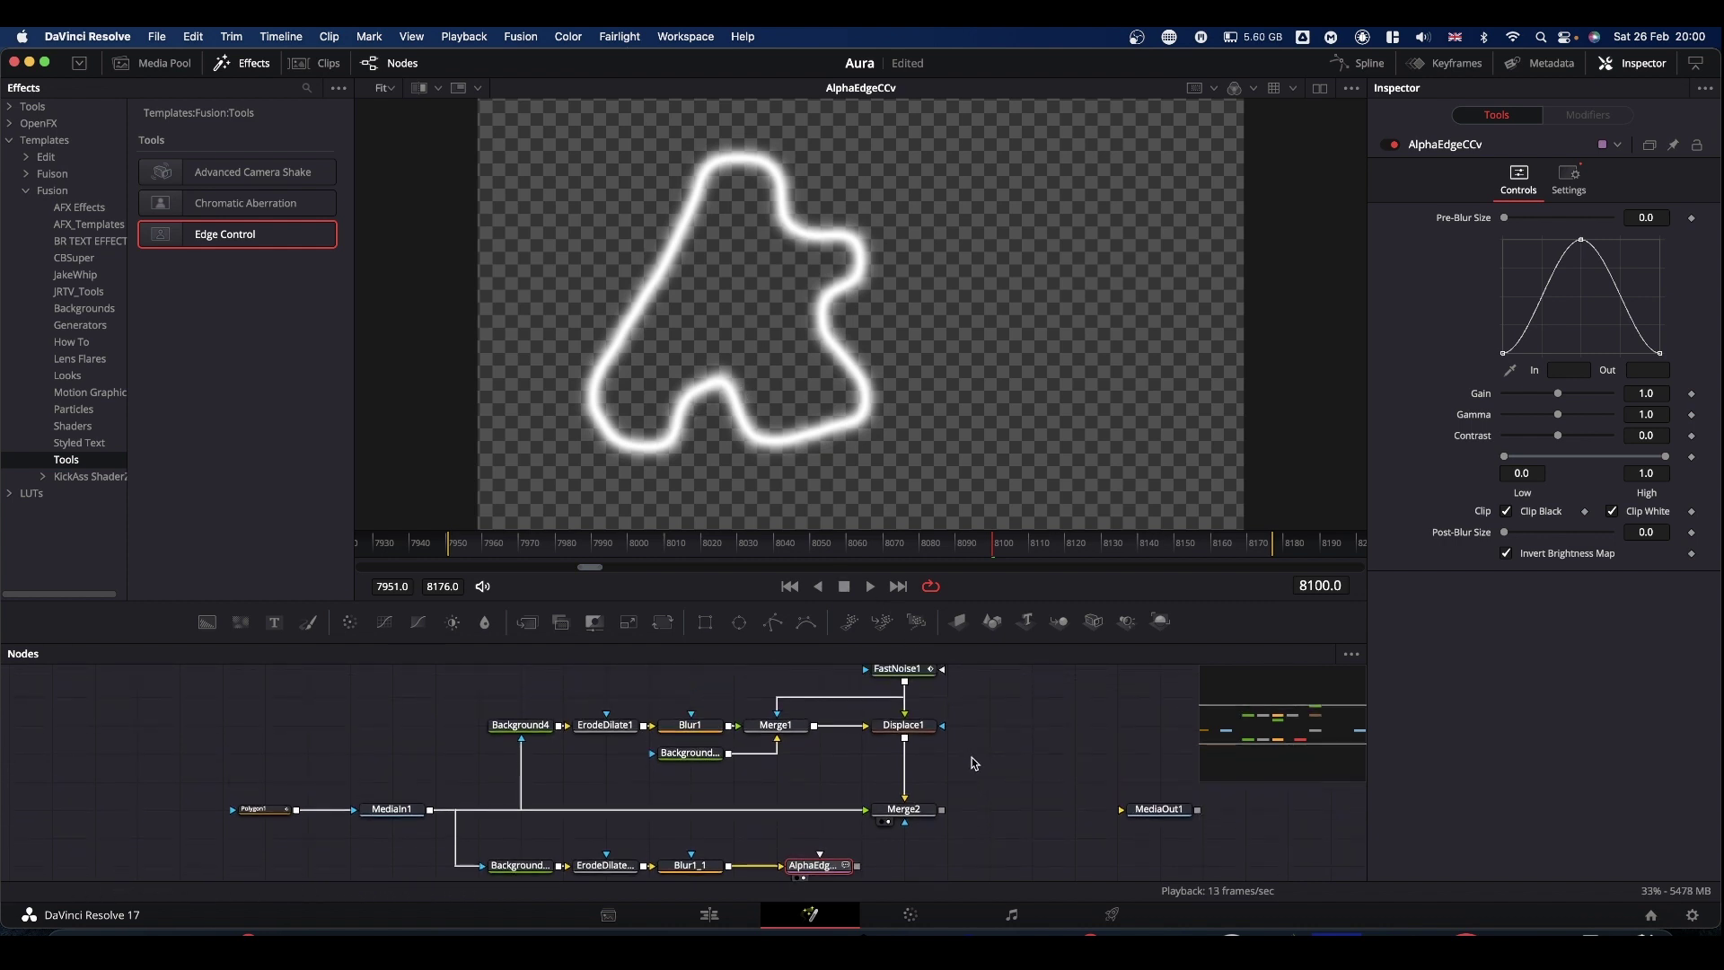
{"action": "left_click_drag", "start_coordinate": [942, 759], "coordinate": [935, 668]}
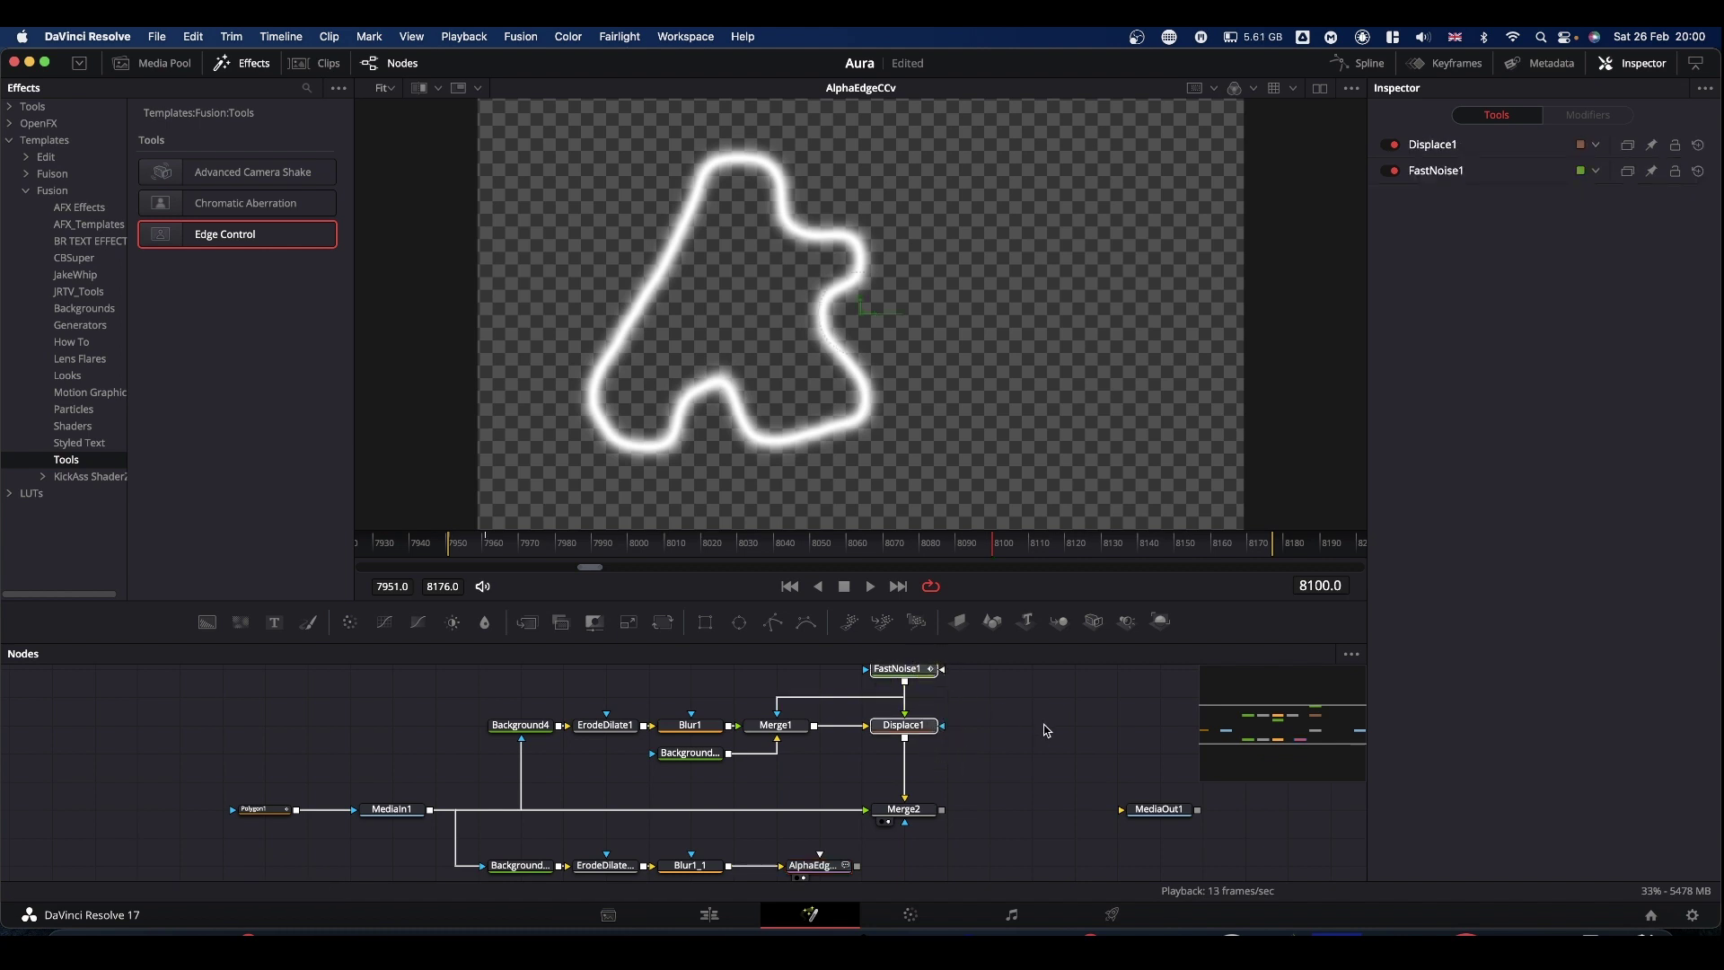
- Paste copies of FastNoise1 and Displace1, feed the AlphaEdgeCCv outline into Displace1_1, and preview
{"action": "key", "text": "super+c"}
{"action": "scroll", "coordinate": [1043, 724], "scroll_direction": "down", "scroll_amount": 5}
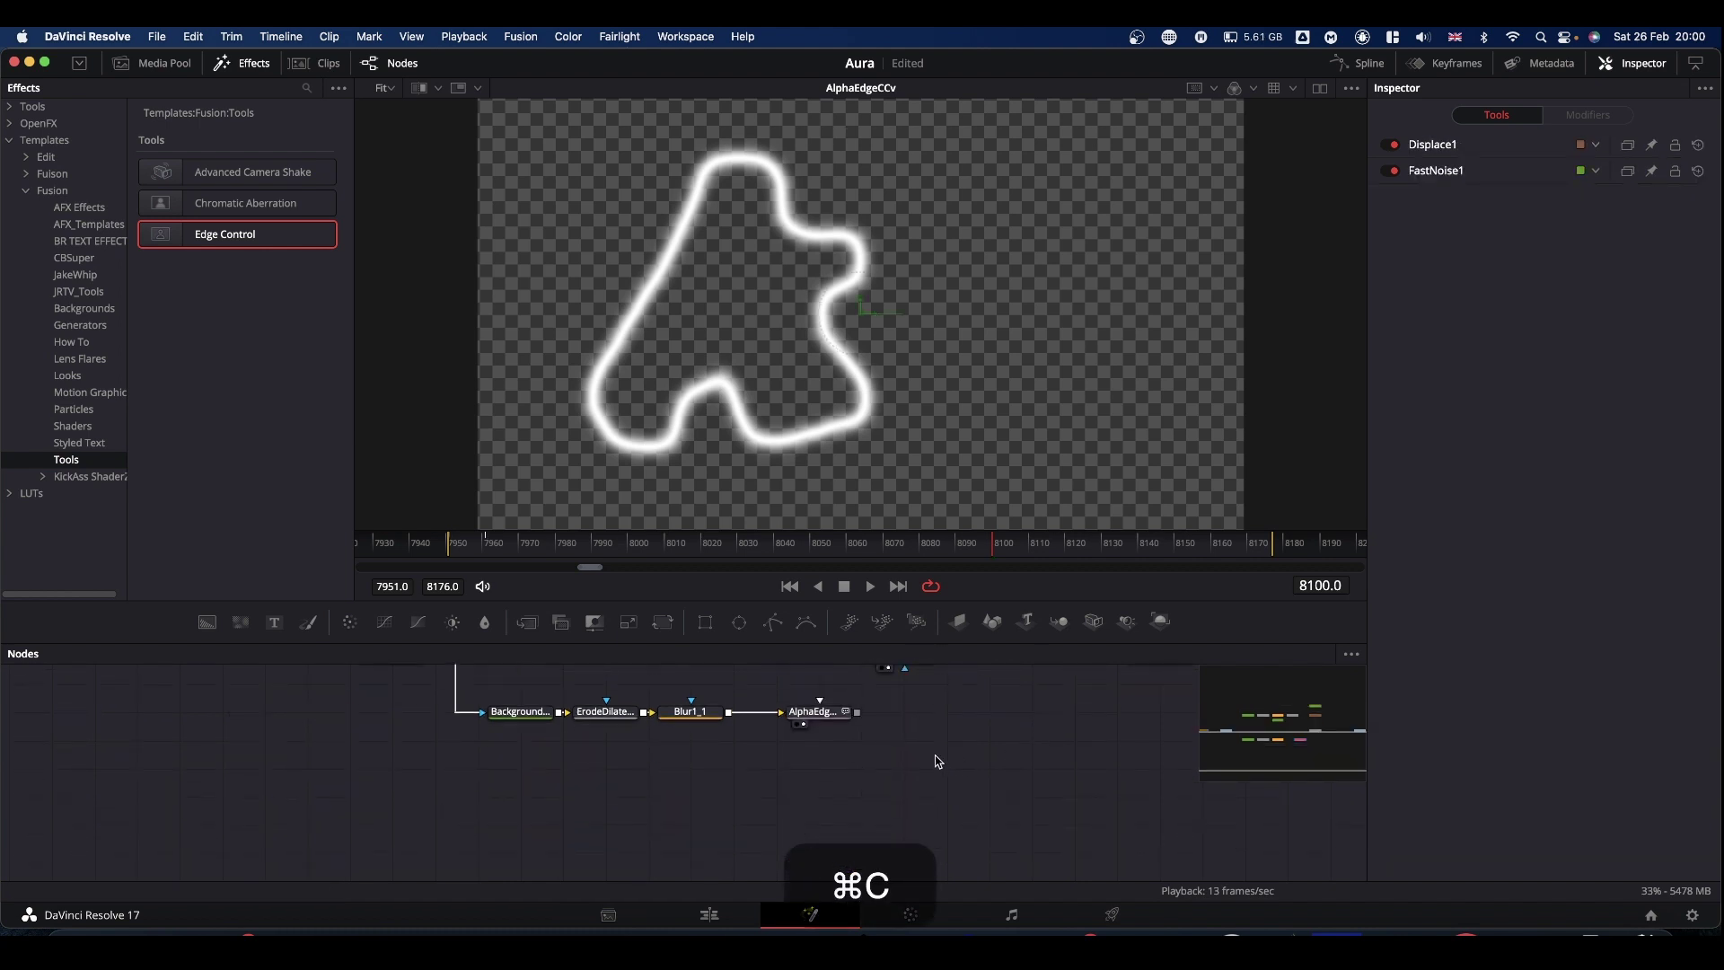
{"action": "left_click", "coordinate": [908, 716]}
{"action": "key", "text": "super+v"}
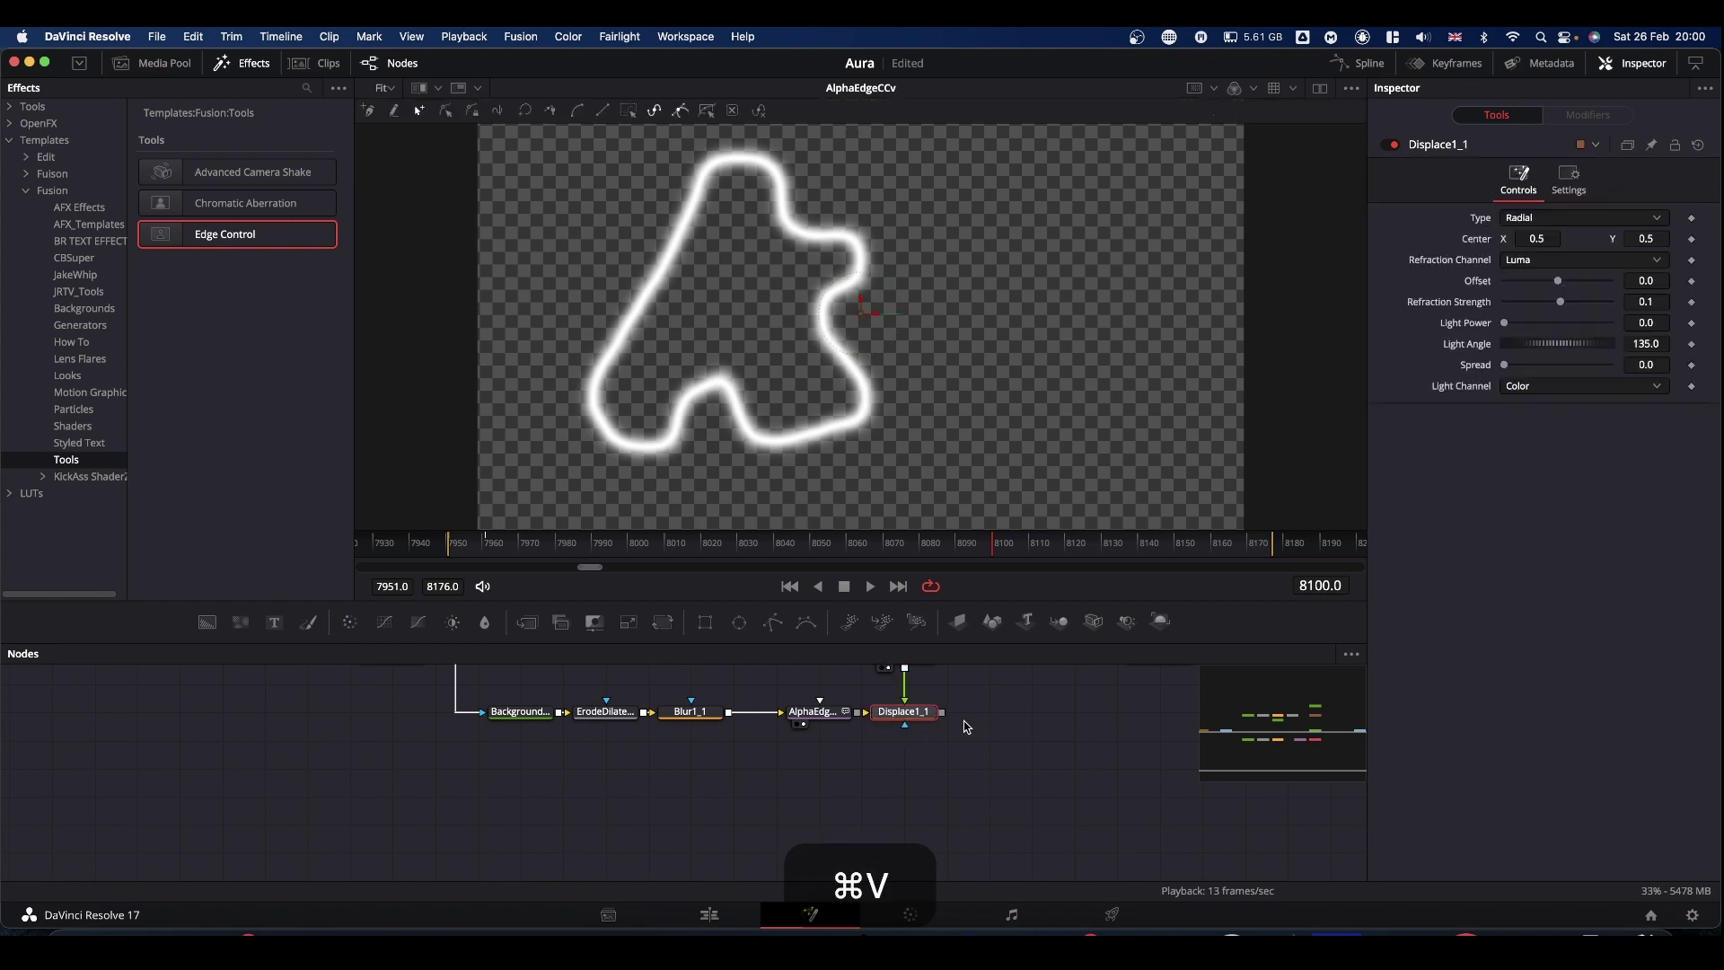
{"action": "scroll", "coordinate": [966, 726], "scroll_direction": "up", "scroll_amount": 4}
{"action": "left_click_drag", "start_coordinate": [934, 772], "coordinate": [946, 880]}
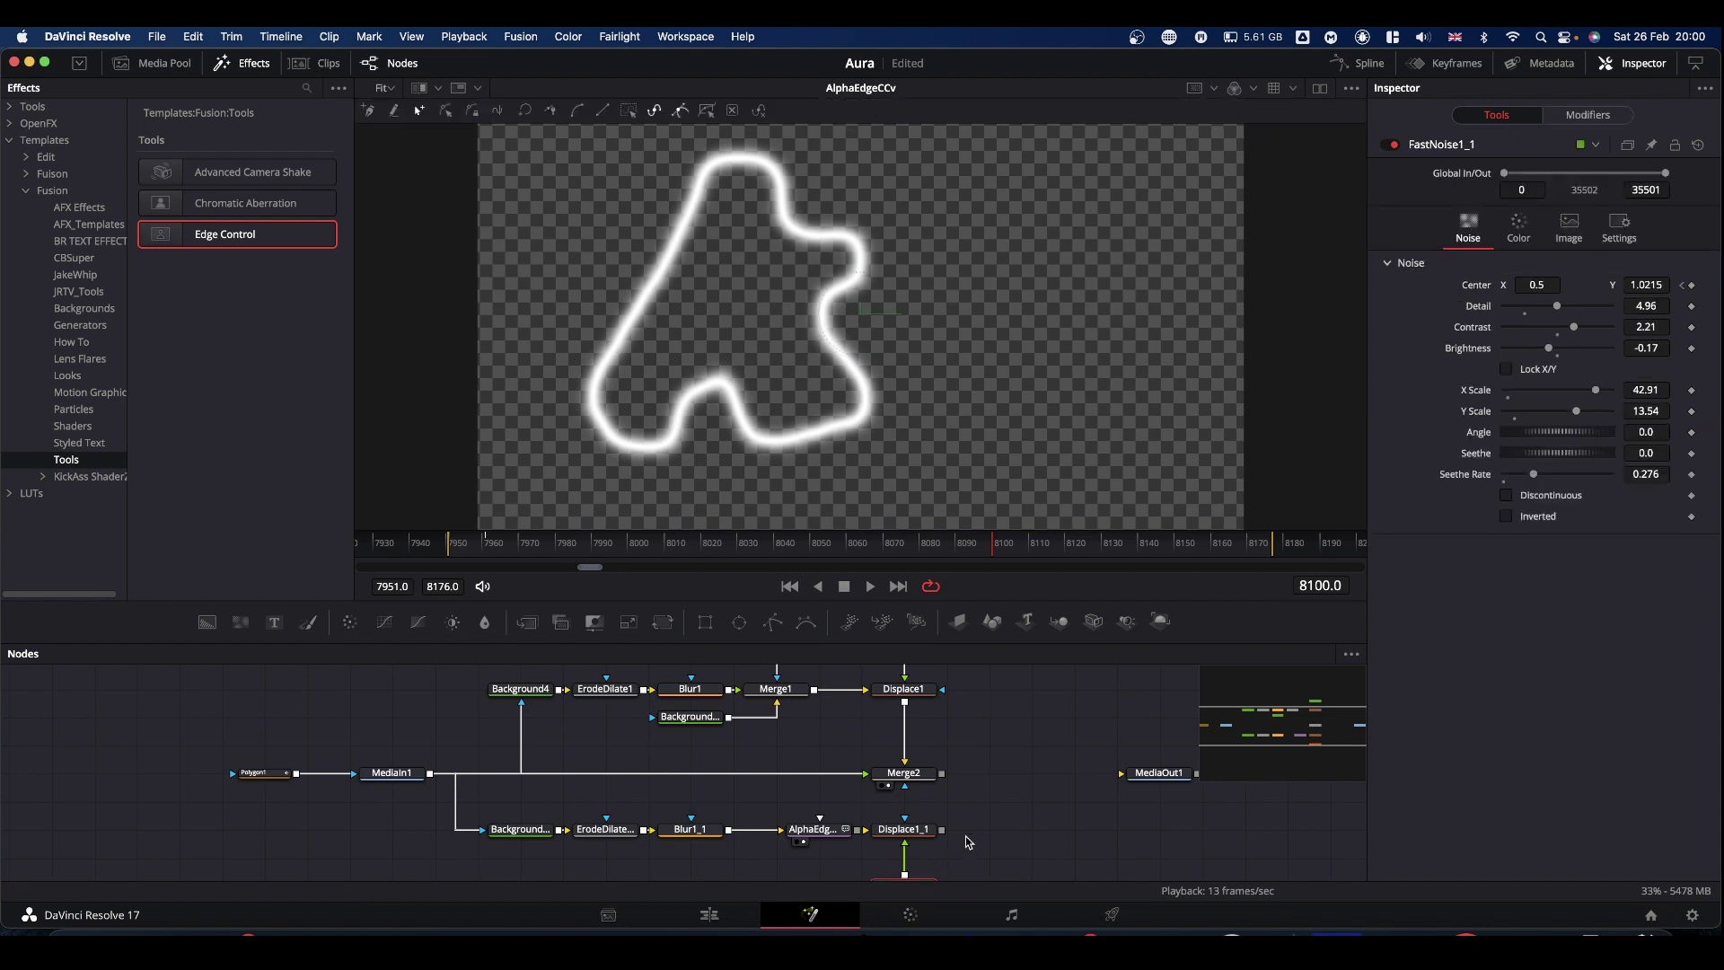
{"action": "scroll", "coordinate": [965, 832], "scroll_direction": "down", "scroll_amount": 3}
{"action": "left_click_drag", "start_coordinate": [857, 752], "coordinate": [878, 429]}
{"action": "key", "text": "space"}
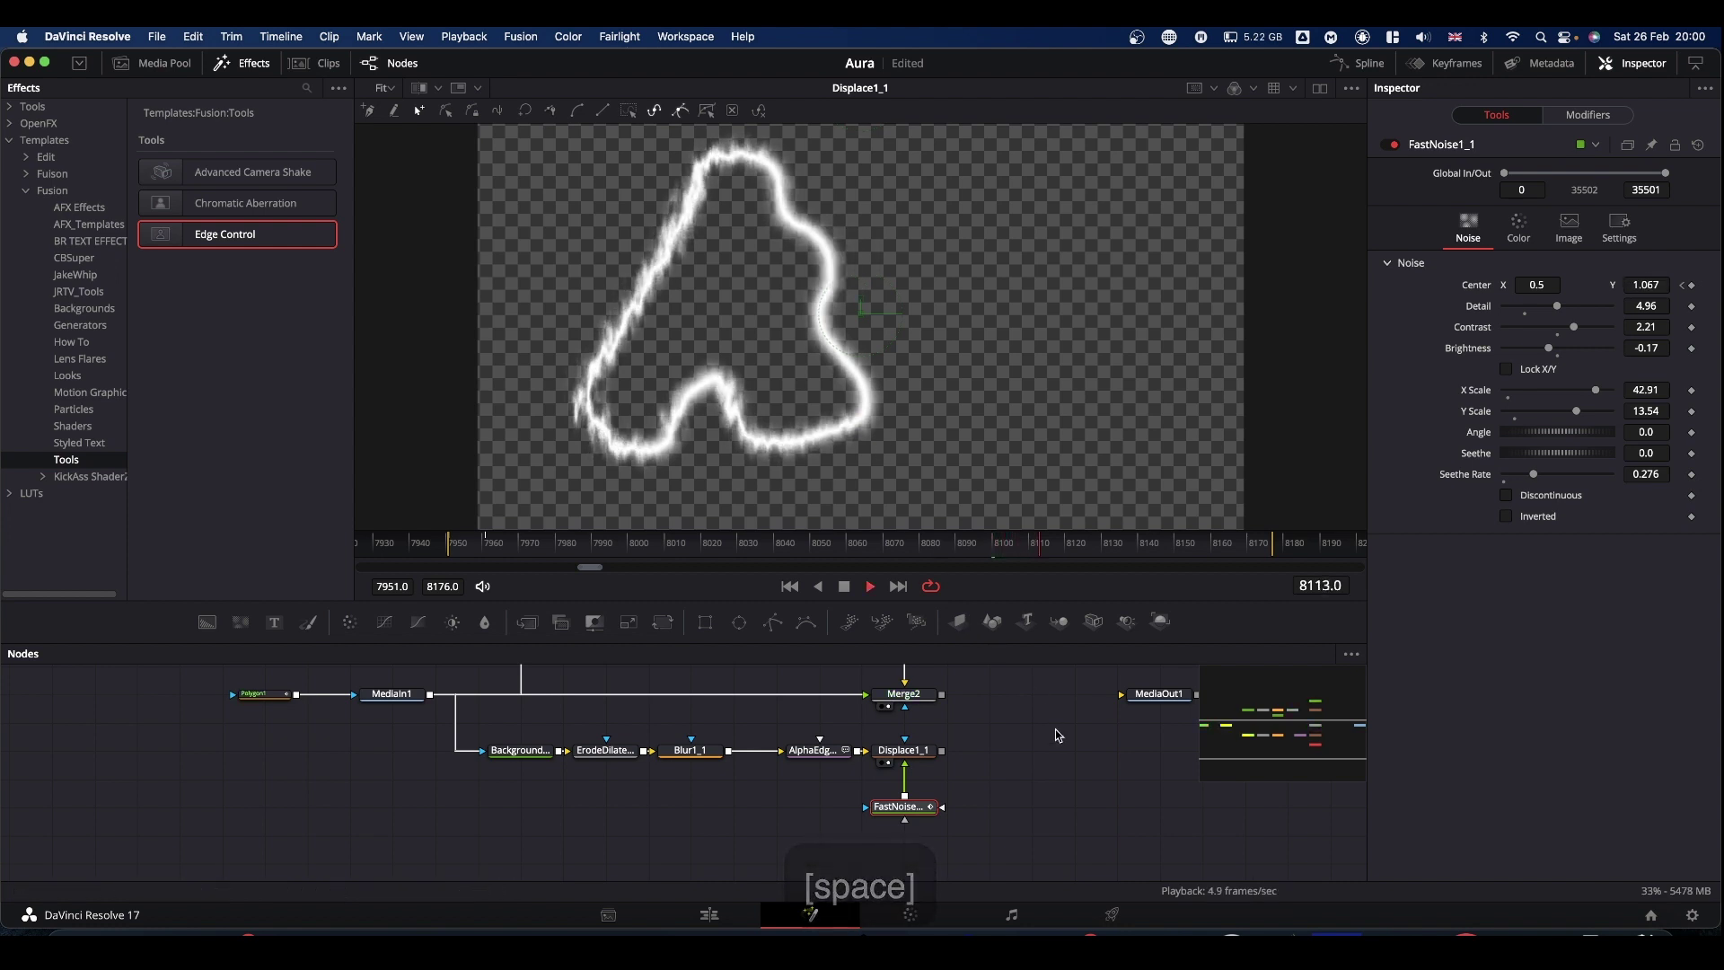
{"action": "key", "text": "space"}
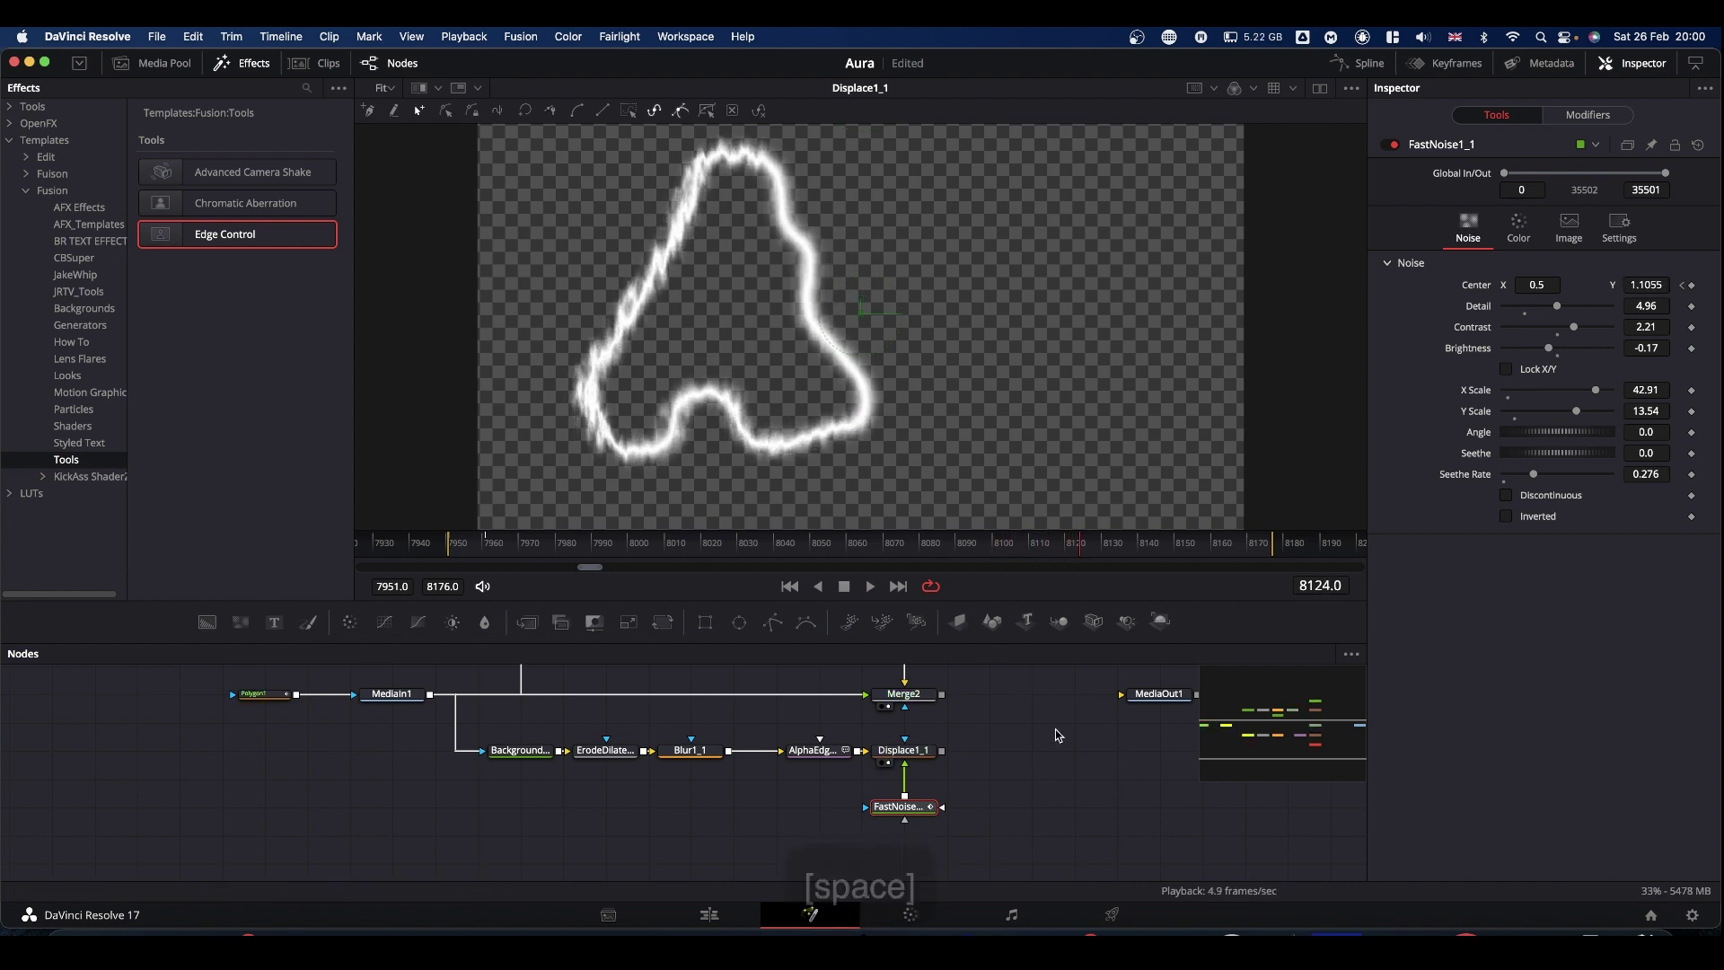
- Merge the wavy outline through a new Merge3 after Merge2 with Blend about 0.53
{"action": "left_click_drag", "start_coordinate": [1054, 729], "coordinate": [957, 781]}
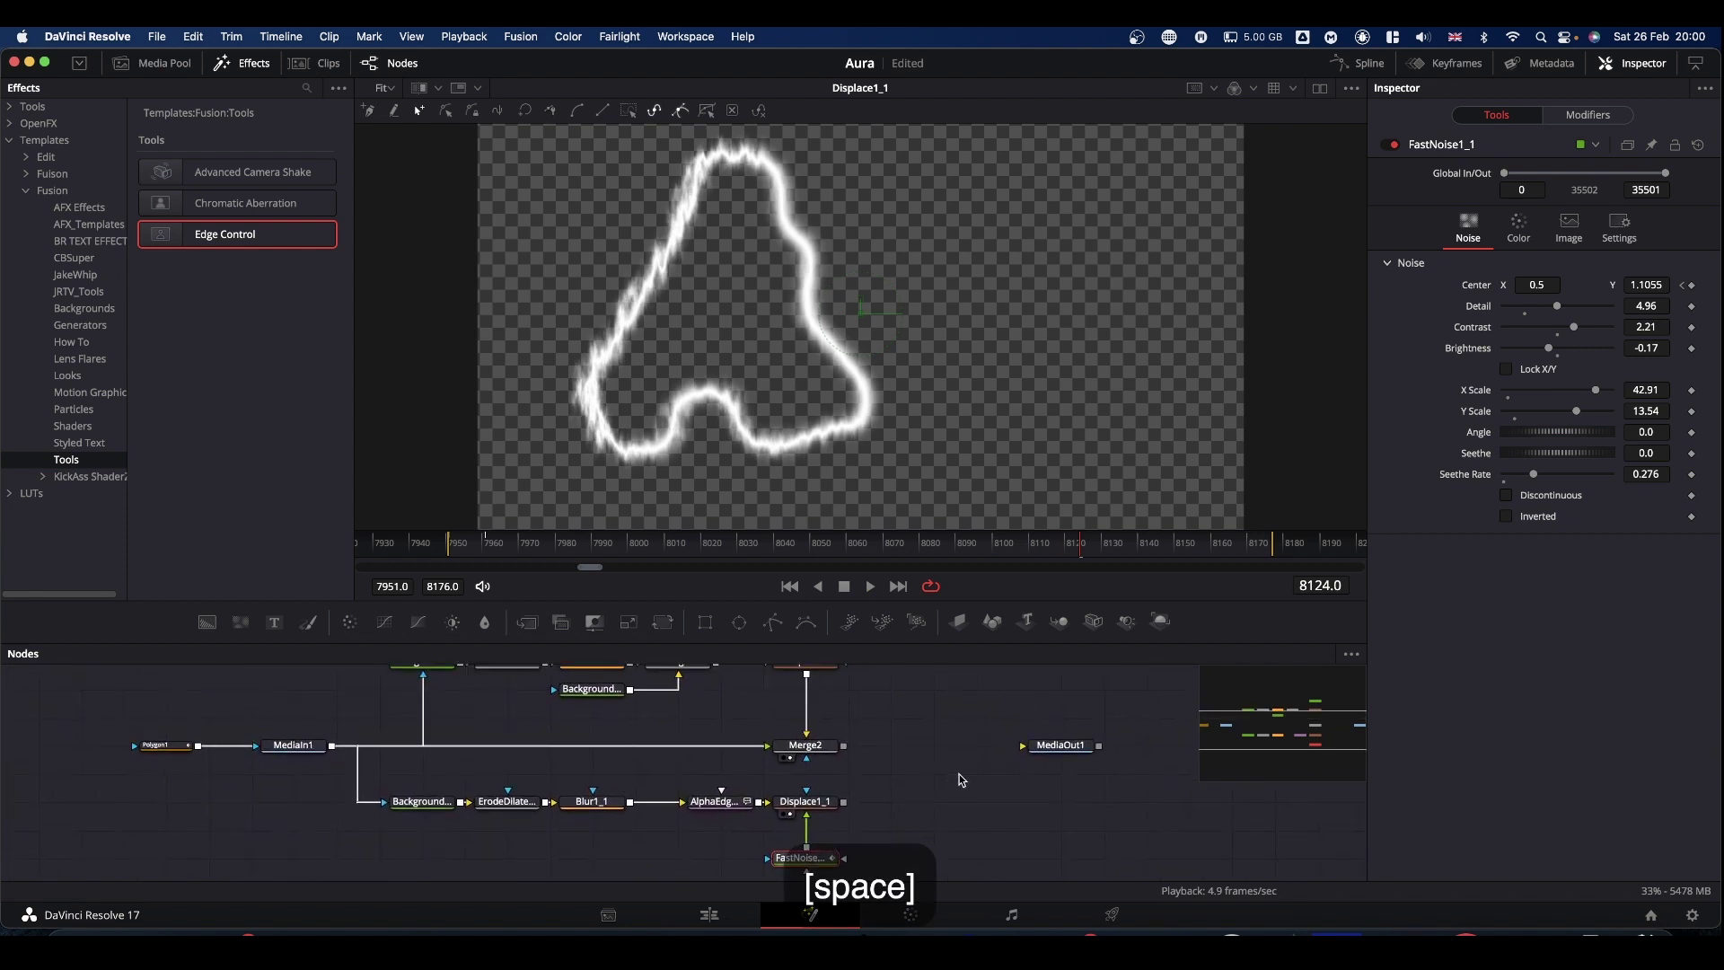
{"action": "left_click_drag", "start_coordinate": [845, 801], "coordinate": [843, 745]}
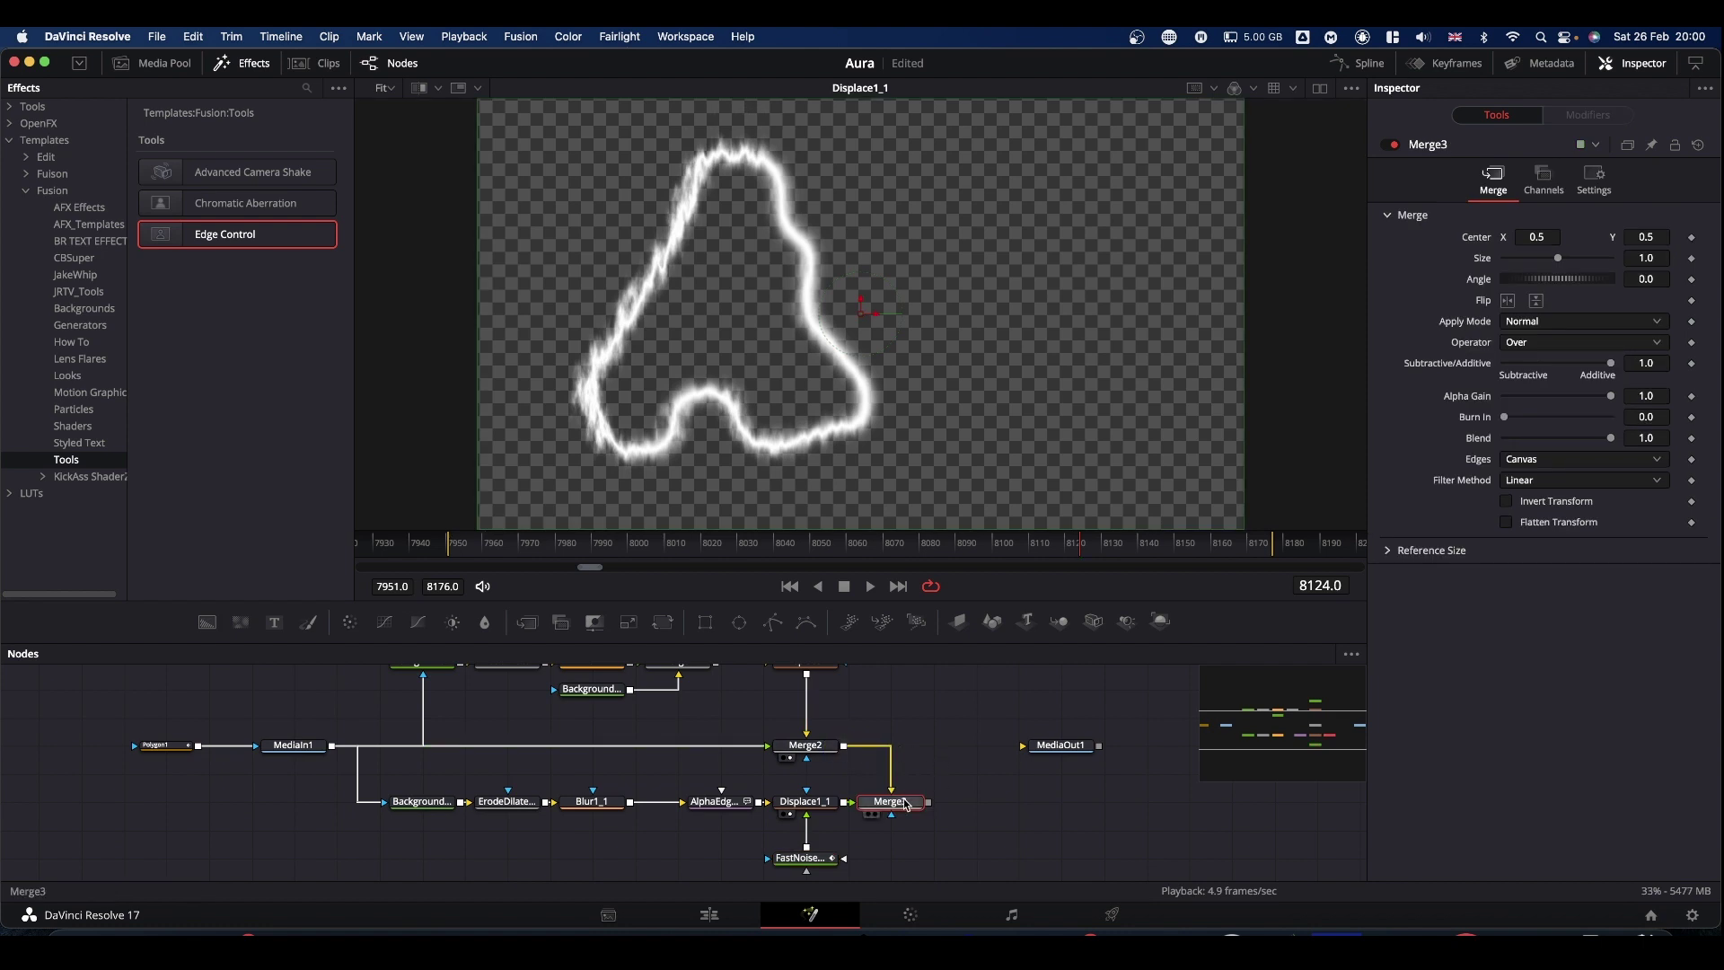
{"action": "left_click_drag", "start_coordinate": [905, 804], "coordinate": [883, 443]}
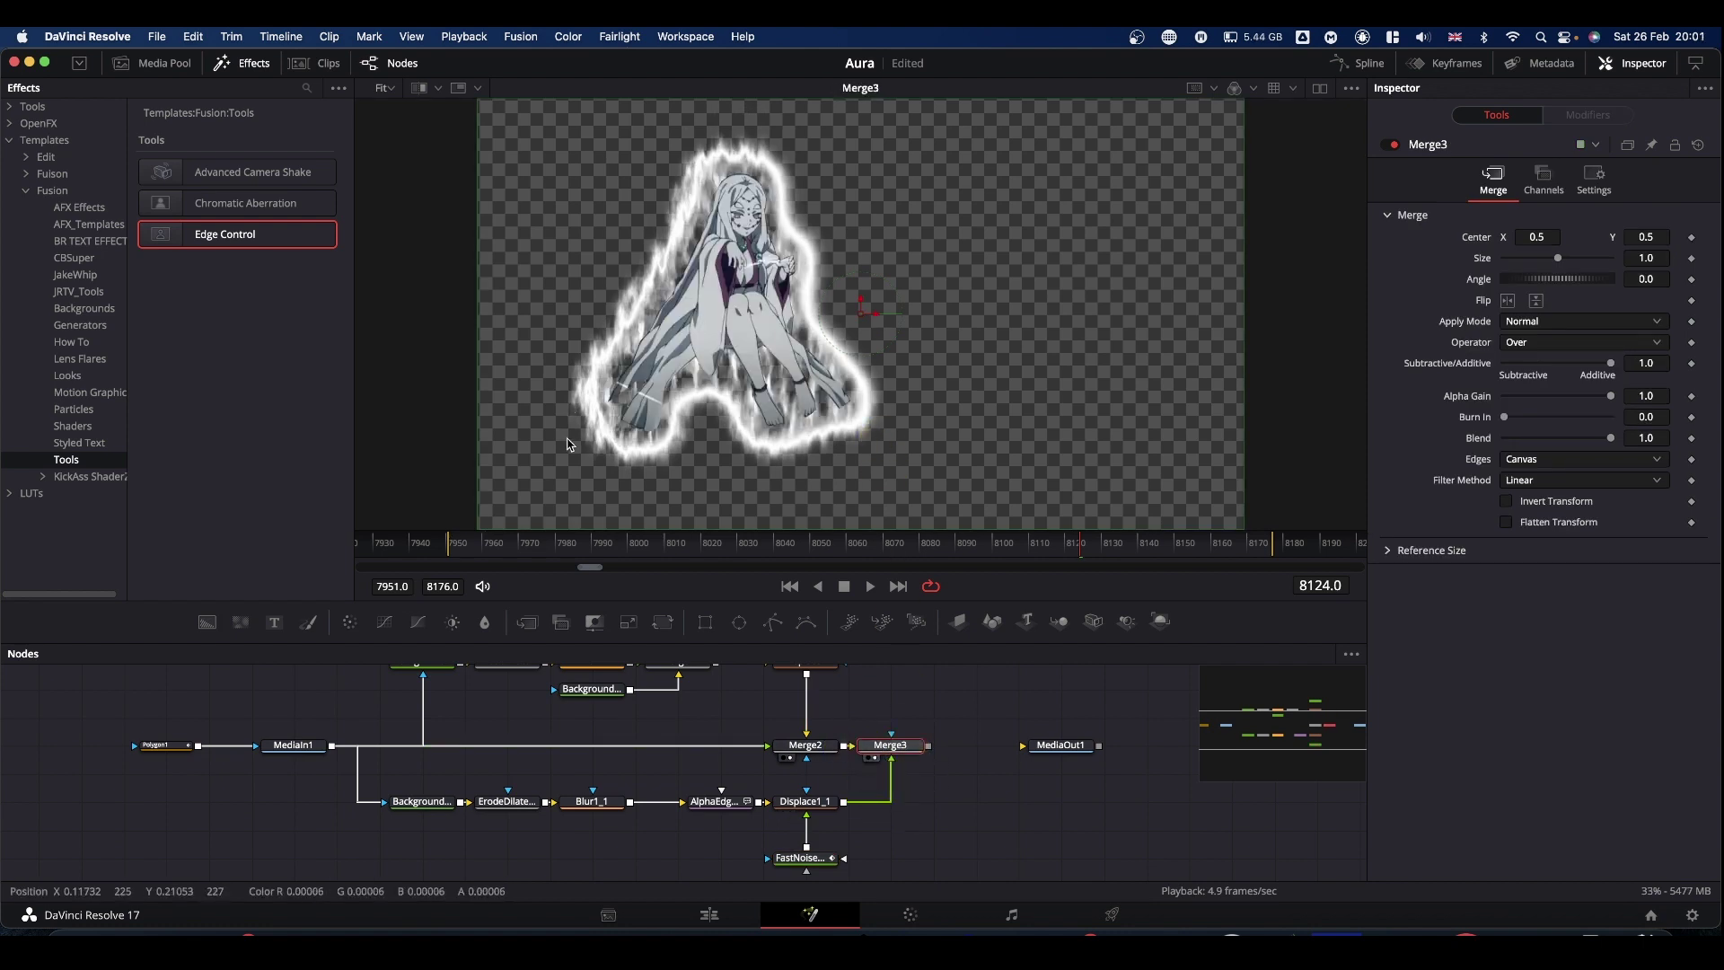
{"action": "left_click", "coordinate": [898, 747]}
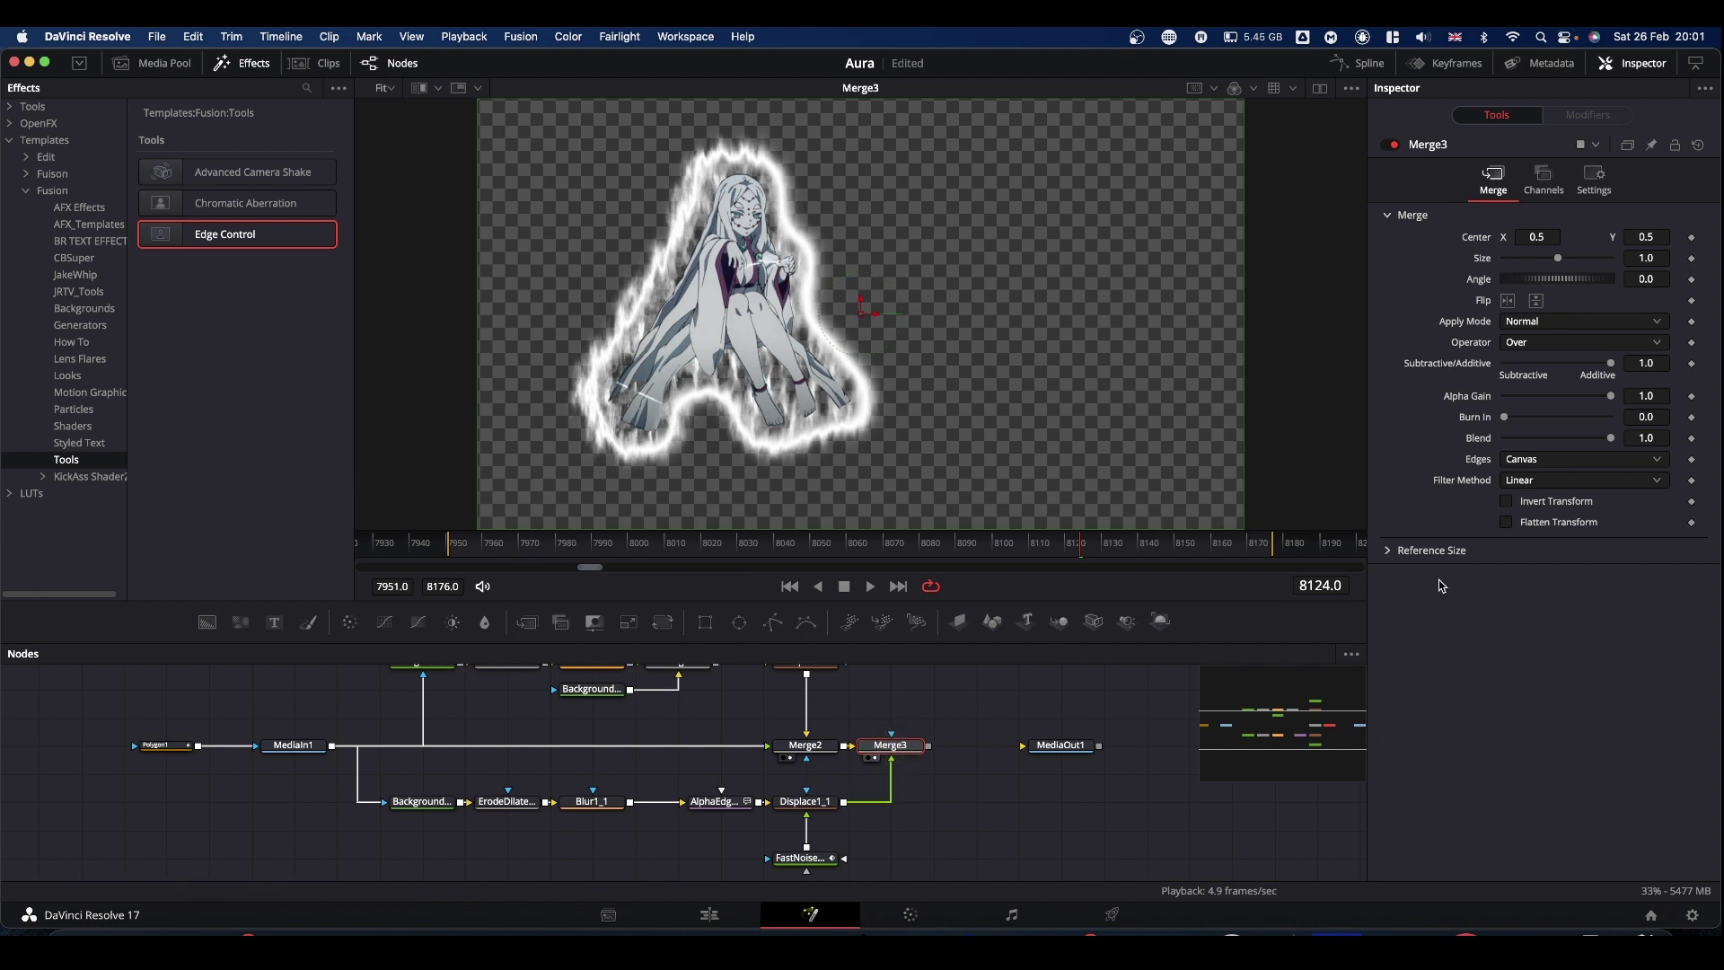
{"action": "left_click_drag", "start_coordinate": [1614, 445], "coordinate": [1581, 445]}
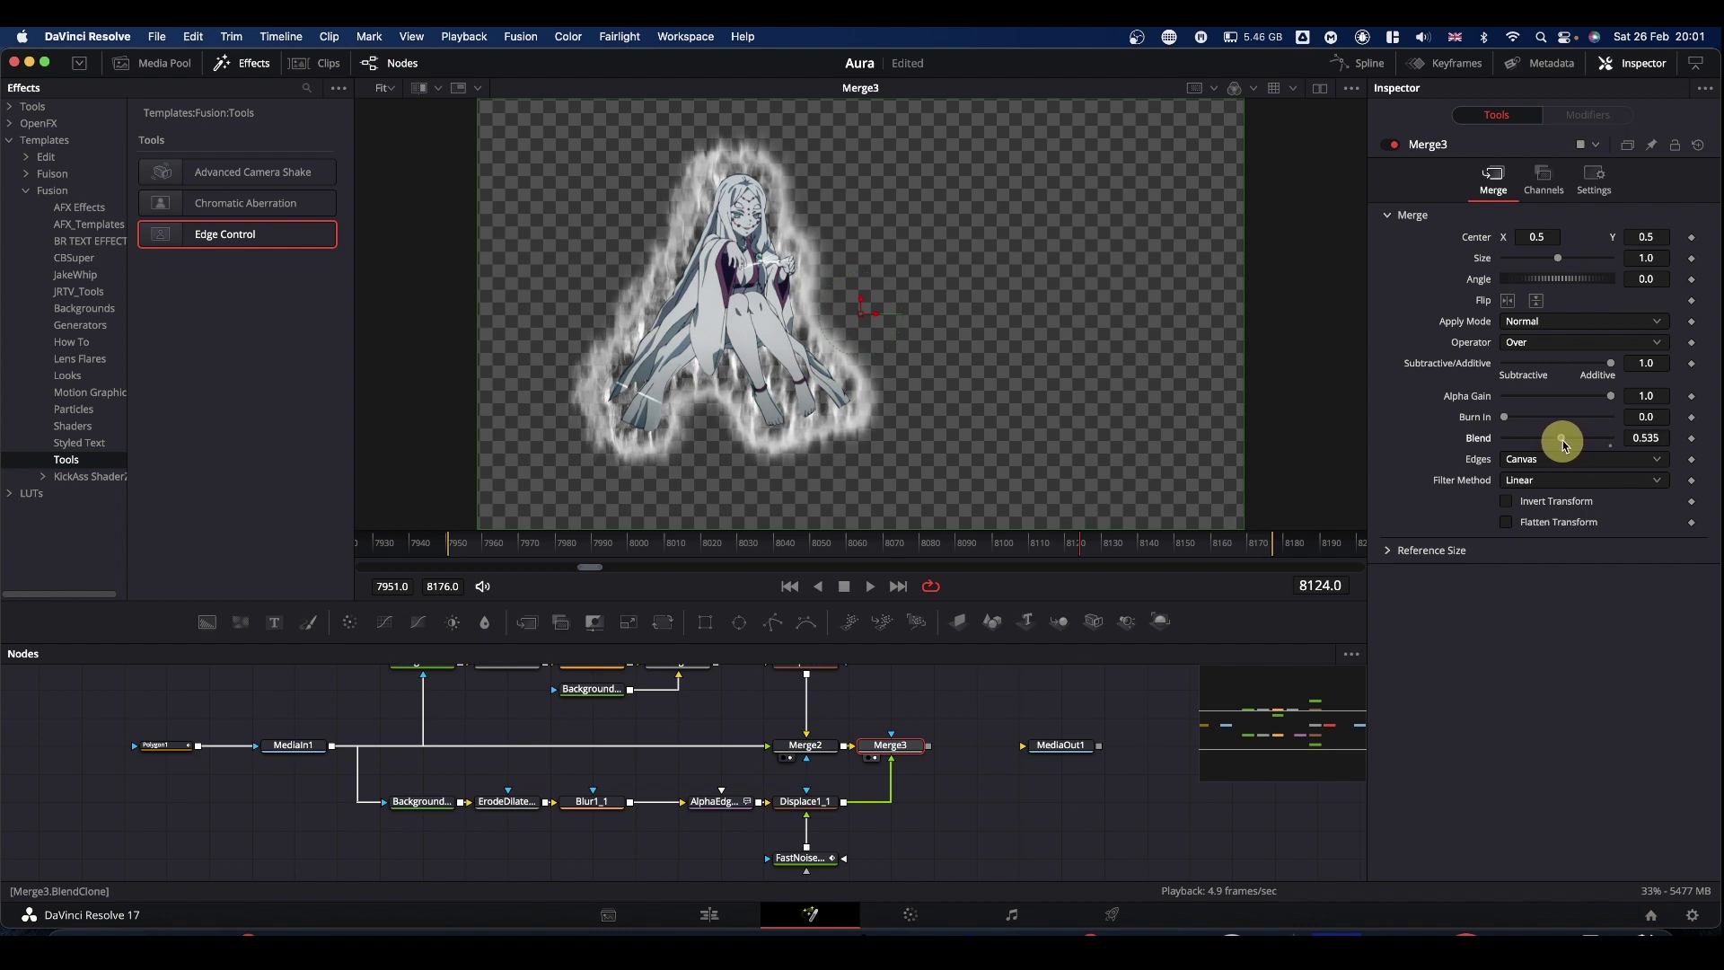
{"action": "scroll", "coordinate": [716, 749], "scroll_direction": "up", "scroll_amount": 3}
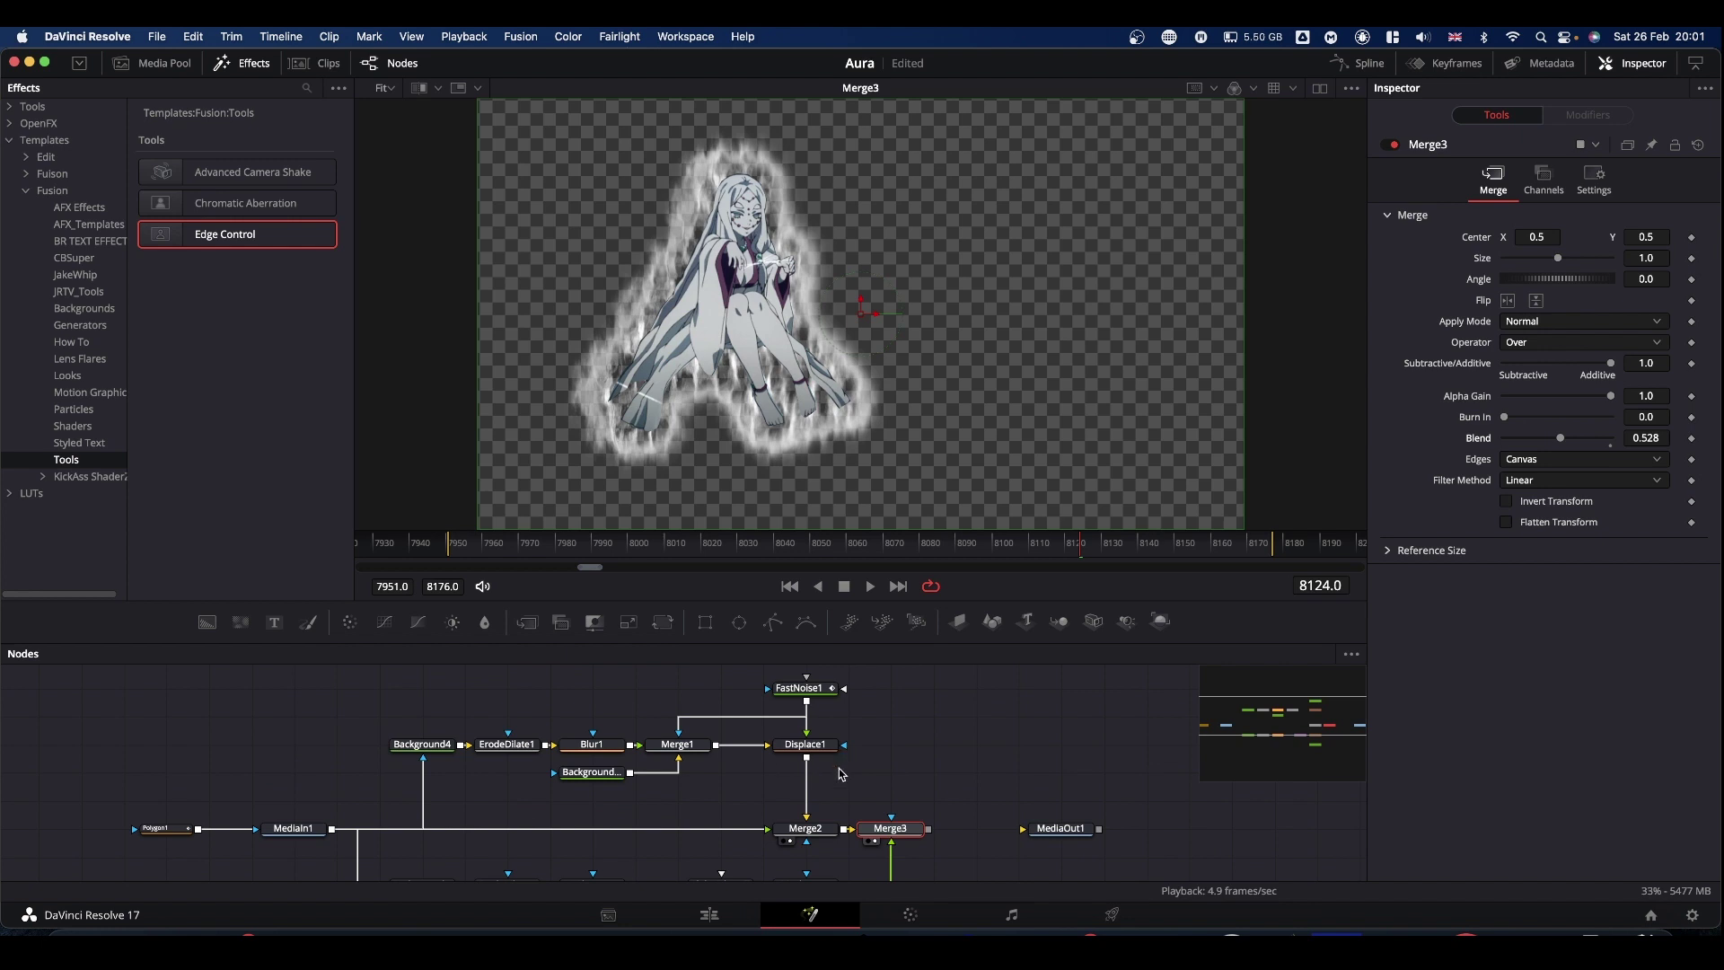
{"action": "left_click", "coordinate": [808, 749]}
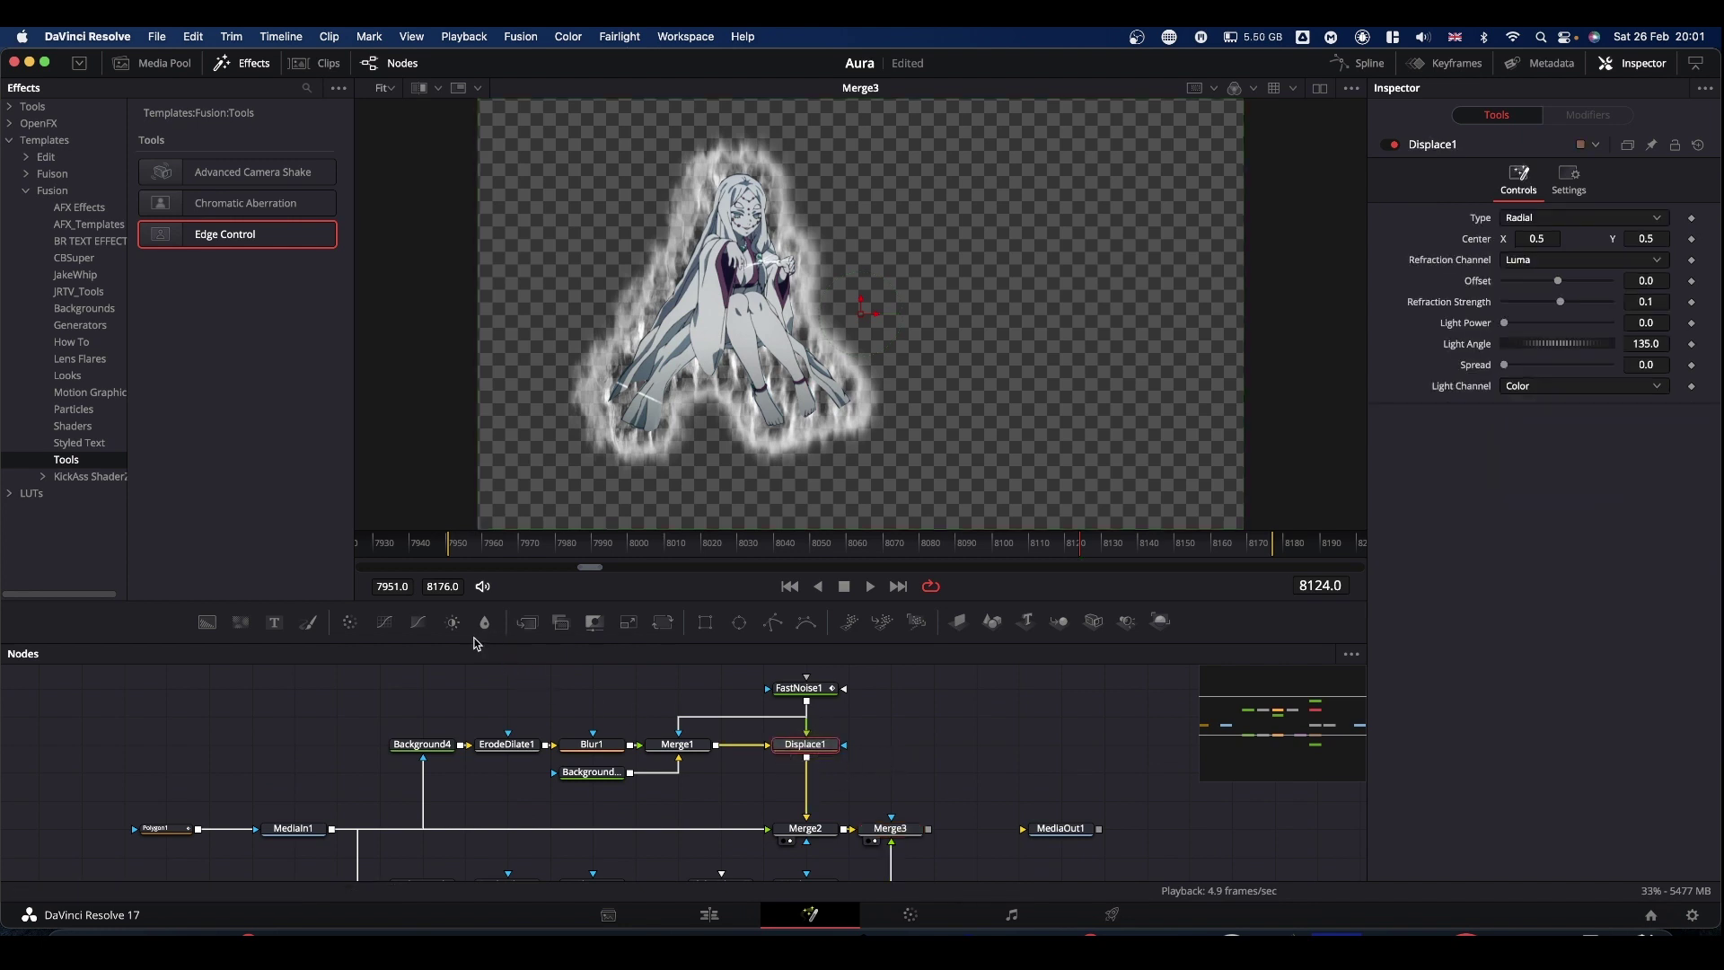
- Add Color Correctors tinting Displace1 green and Displace1_1 blue (Tint 0.635, Strength 0.73)
{"action": "left_click", "coordinate": [350, 623]}
{"action": "scroll", "coordinate": [941, 811], "scroll_direction": "down", "scroll_amount": 1}
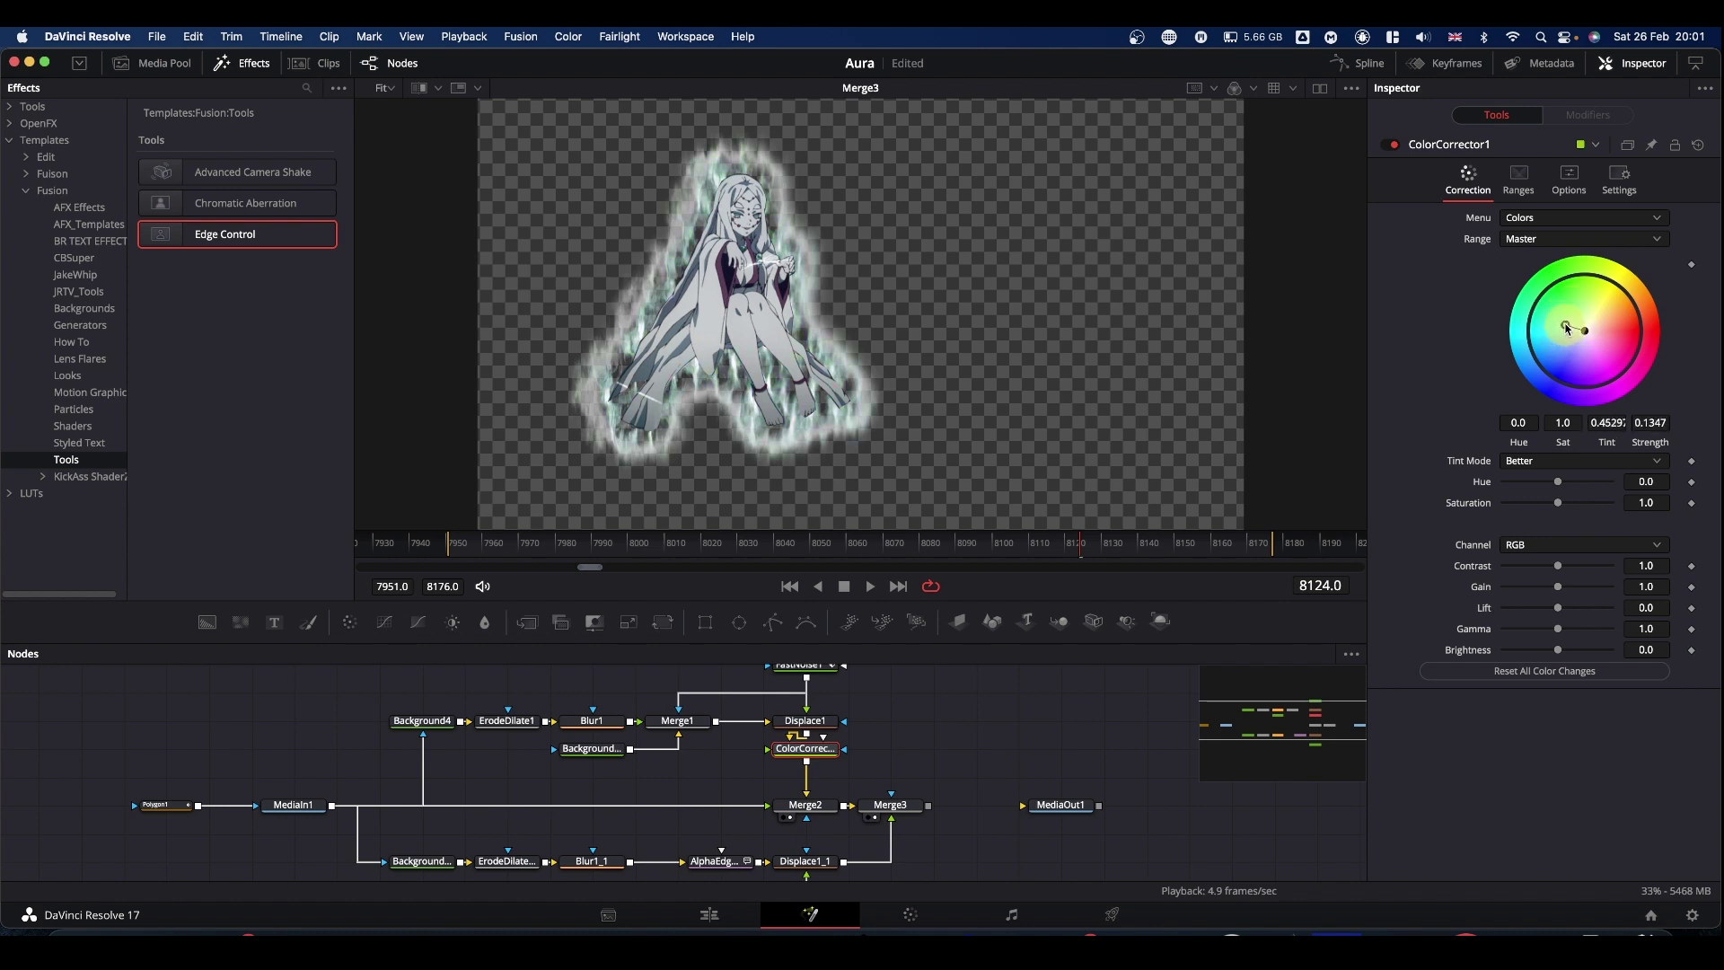
{"action": "scroll", "coordinate": [961, 736], "scroll_direction": "down", "scroll_amount": 5}
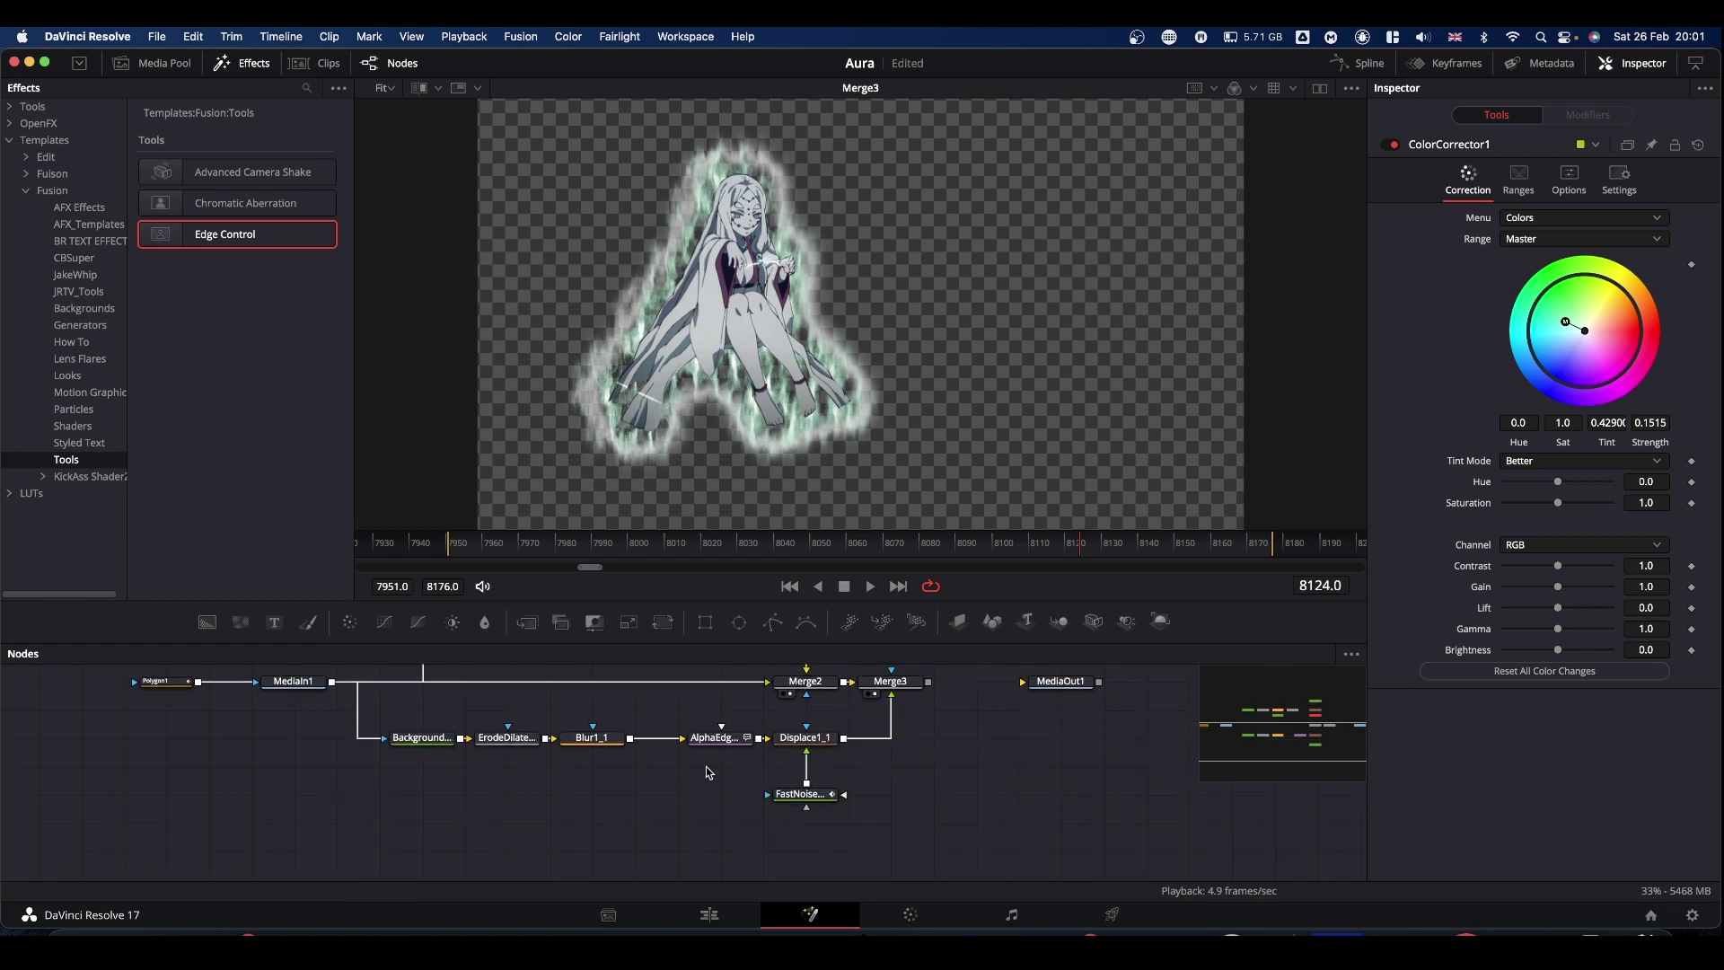
{"action": "left_click", "coordinate": [806, 740]}
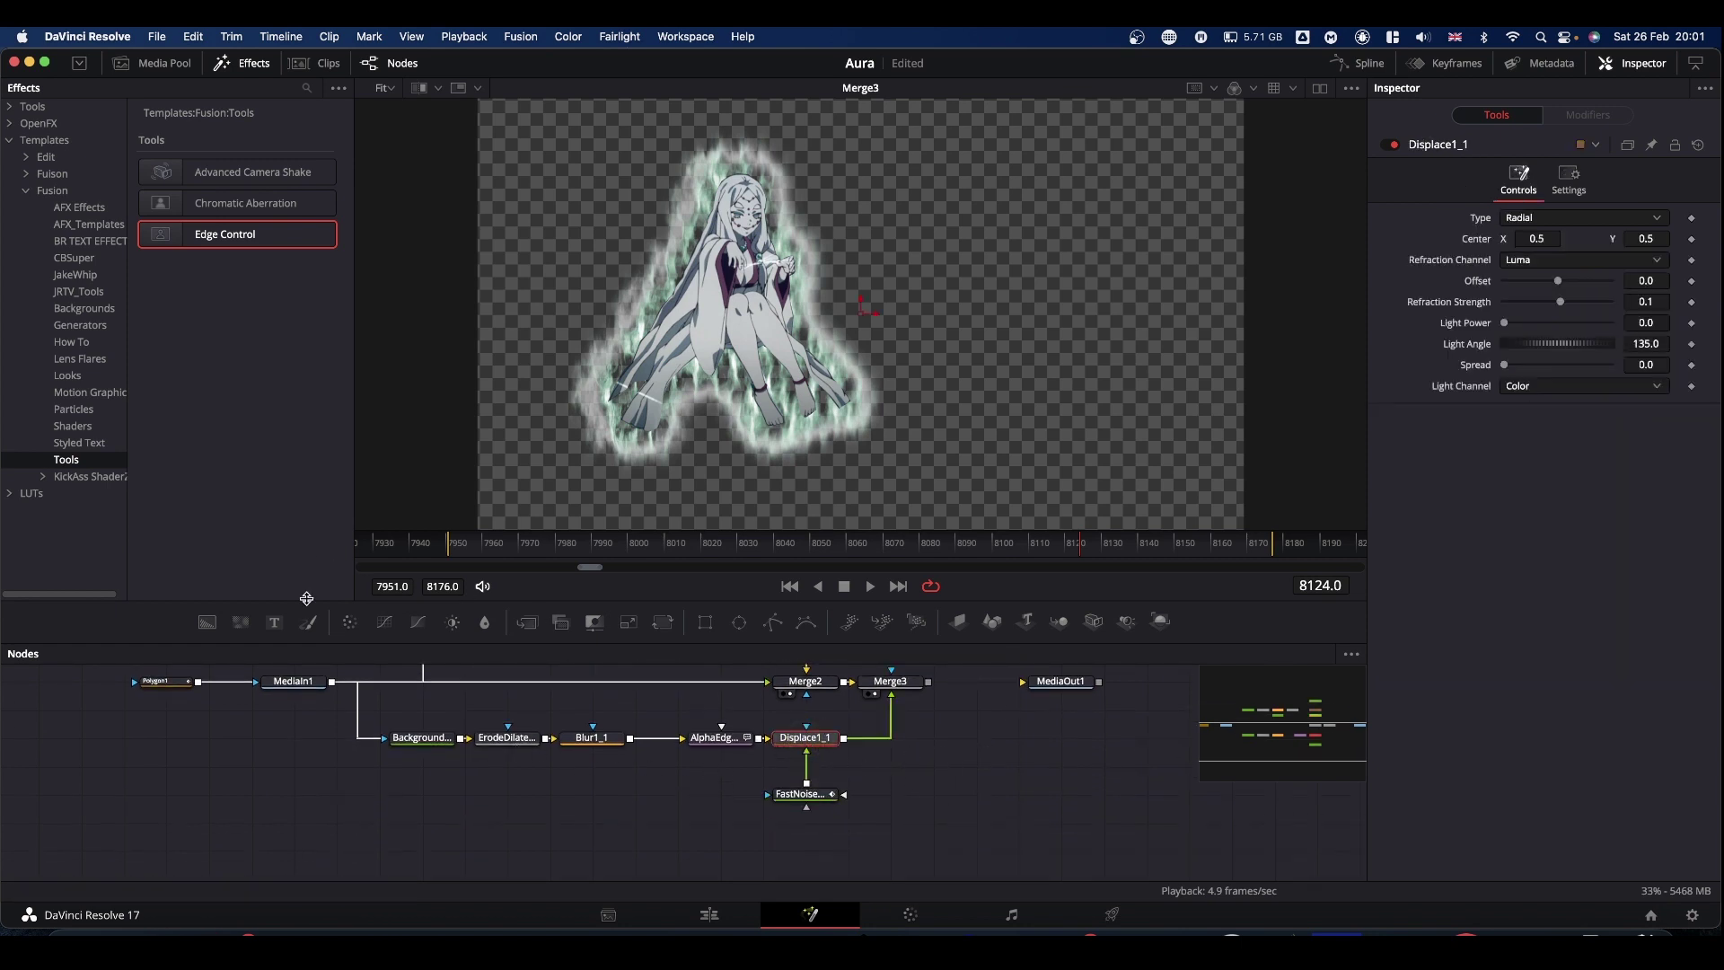
{"action": "left_click", "coordinate": [350, 621]}
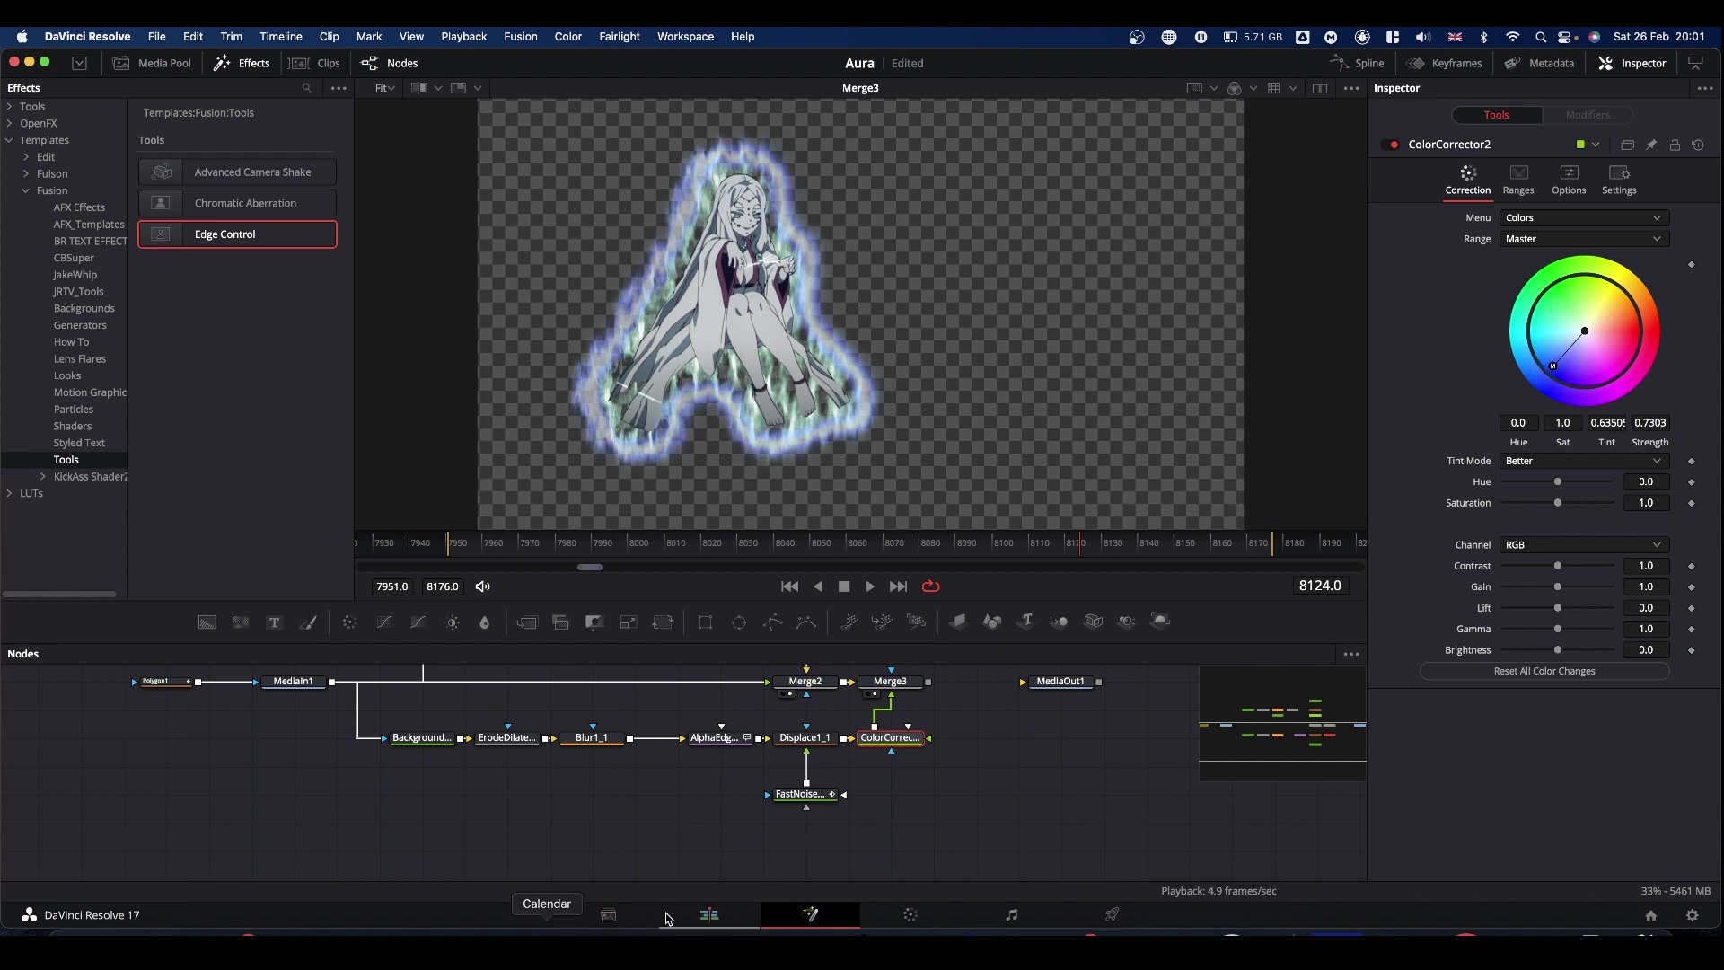
- Raise AlphaEdgeCCv Pre-Blur Size to 26, nudge Post-Blur up, and lower Gain to 0.58
{"action": "left_click", "coordinate": [708, 738]}
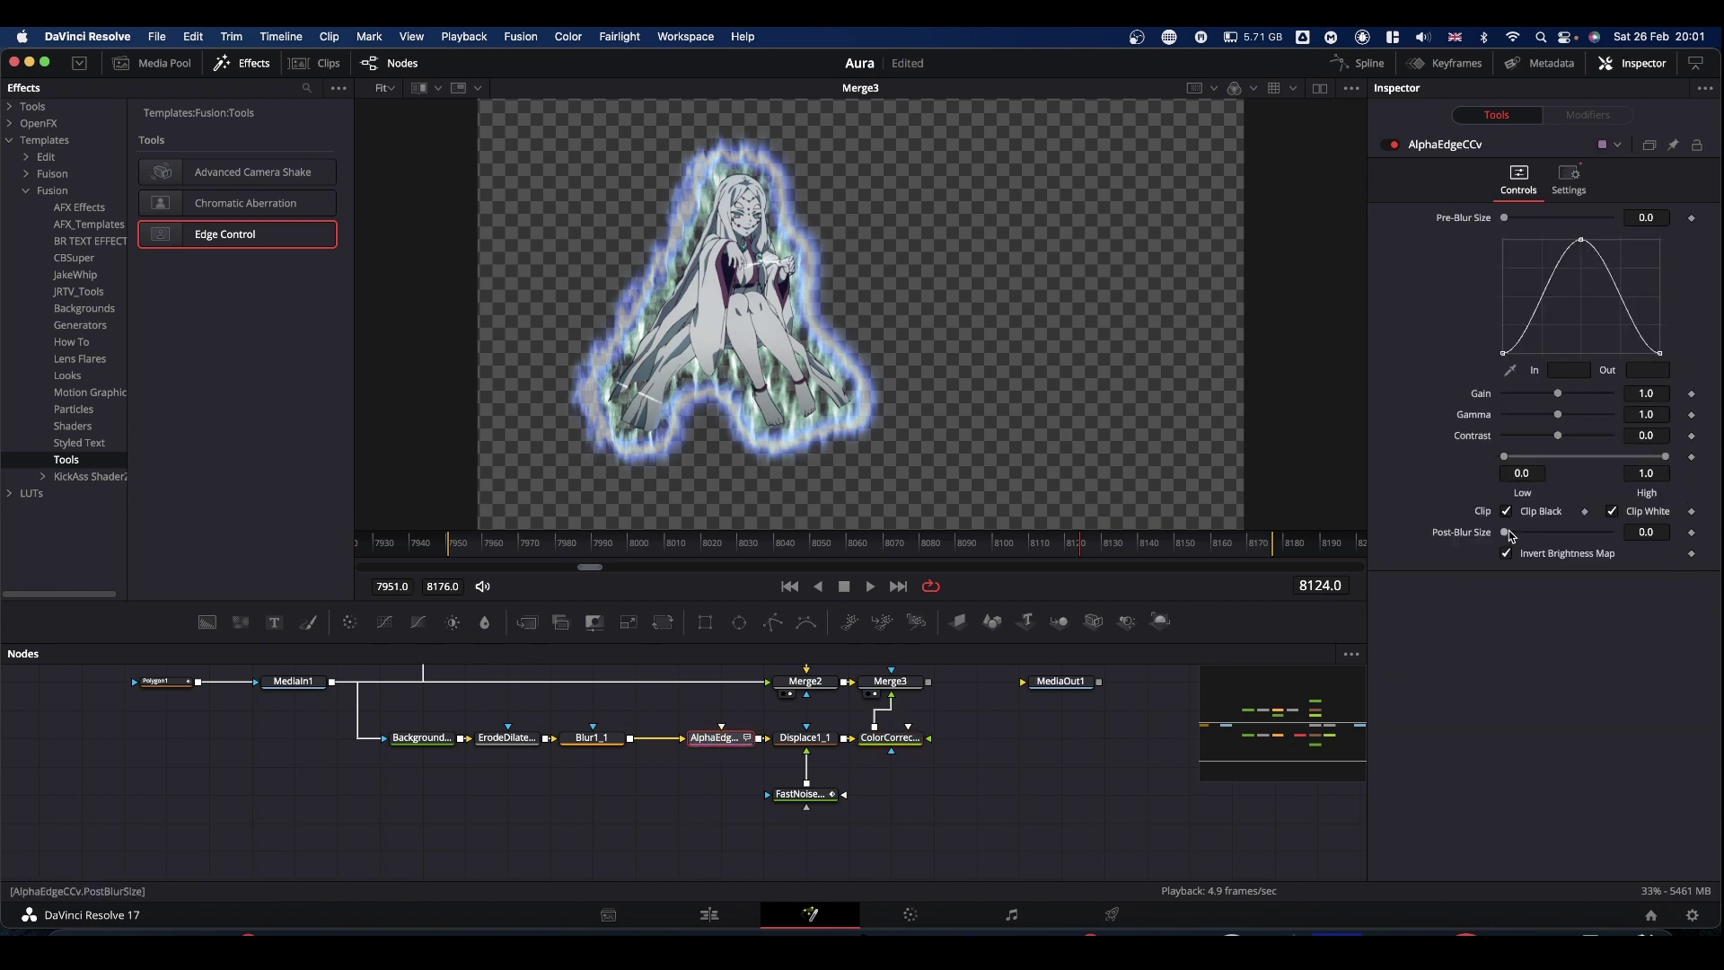
{"action": "mouse_move", "coordinate": [1506, 535]}
{"action": "left_mouse_down"}
{"action": "mouse_move", "coordinate": [1576, 537]}
{"action": "mouse_move", "coordinate": [1490, 535]}
{"action": "left_mouse_up"}
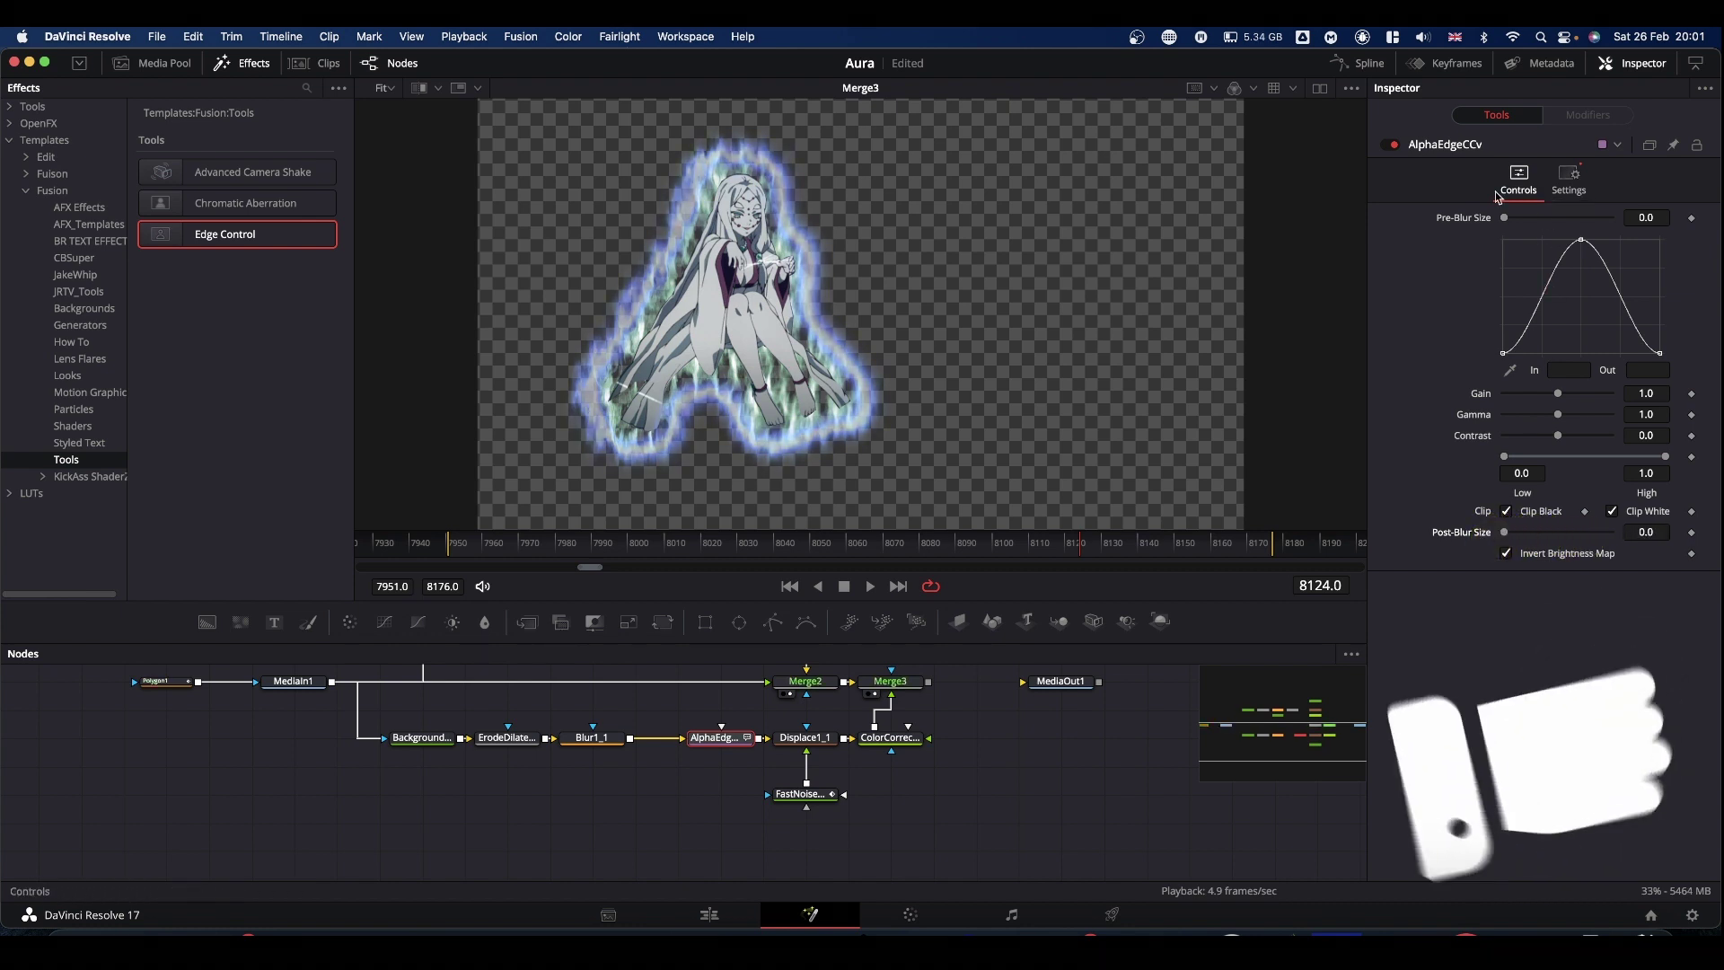
{"action": "left_click_drag", "start_coordinate": [1505, 222], "coordinate": [1523, 222]}
{"action": "left_click_drag", "start_coordinate": [1558, 397], "coordinate": [1552, 398]}
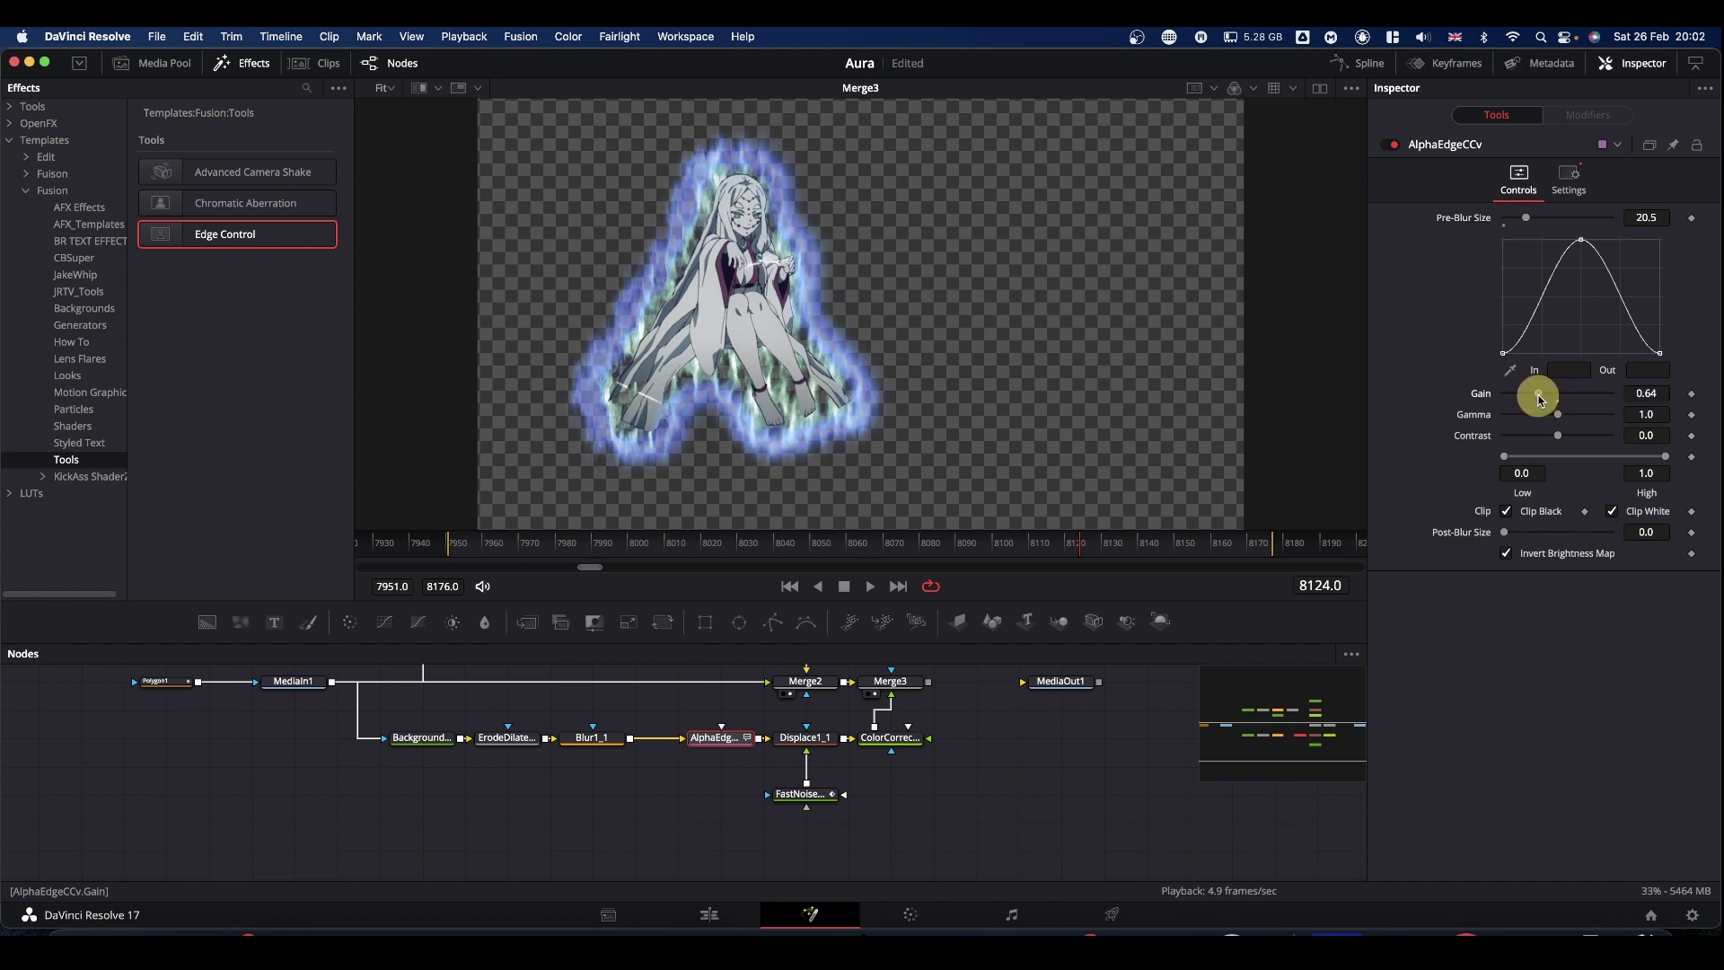
- Review the aura in playback, save the project, and connect Merge3's output to MediaOut1
{"action": "key", "text": "space"}
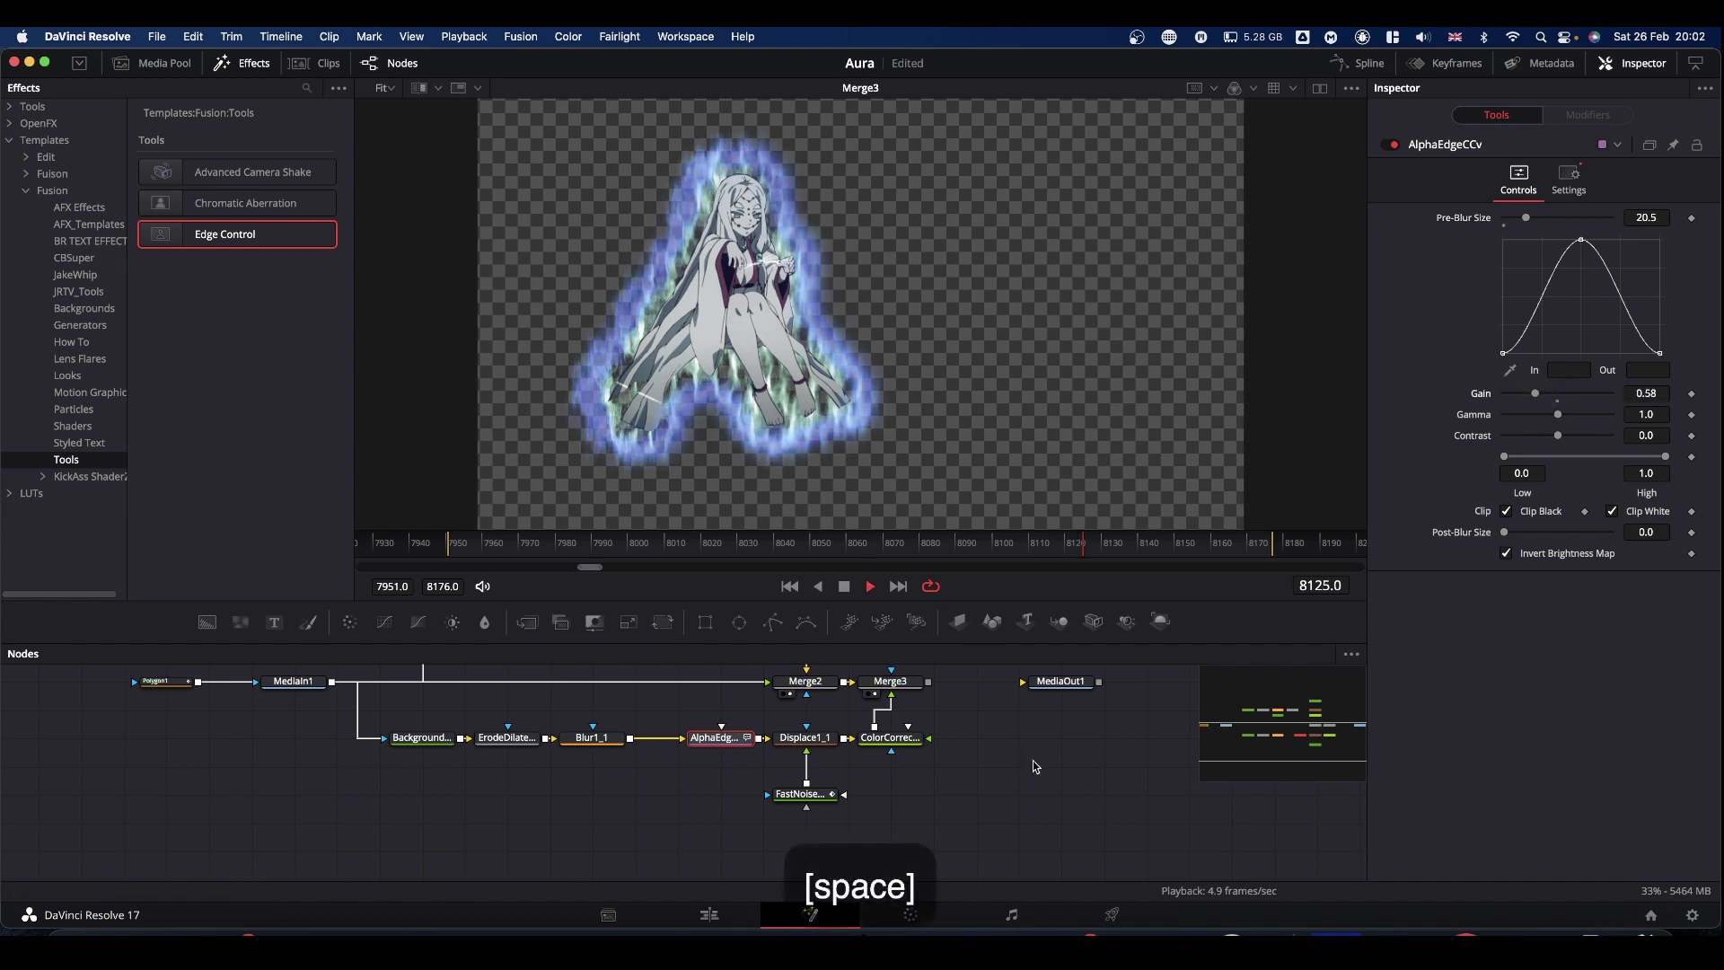
{"action": "scroll", "coordinate": [1024, 770], "scroll_direction": "up", "scroll_amount": 2}
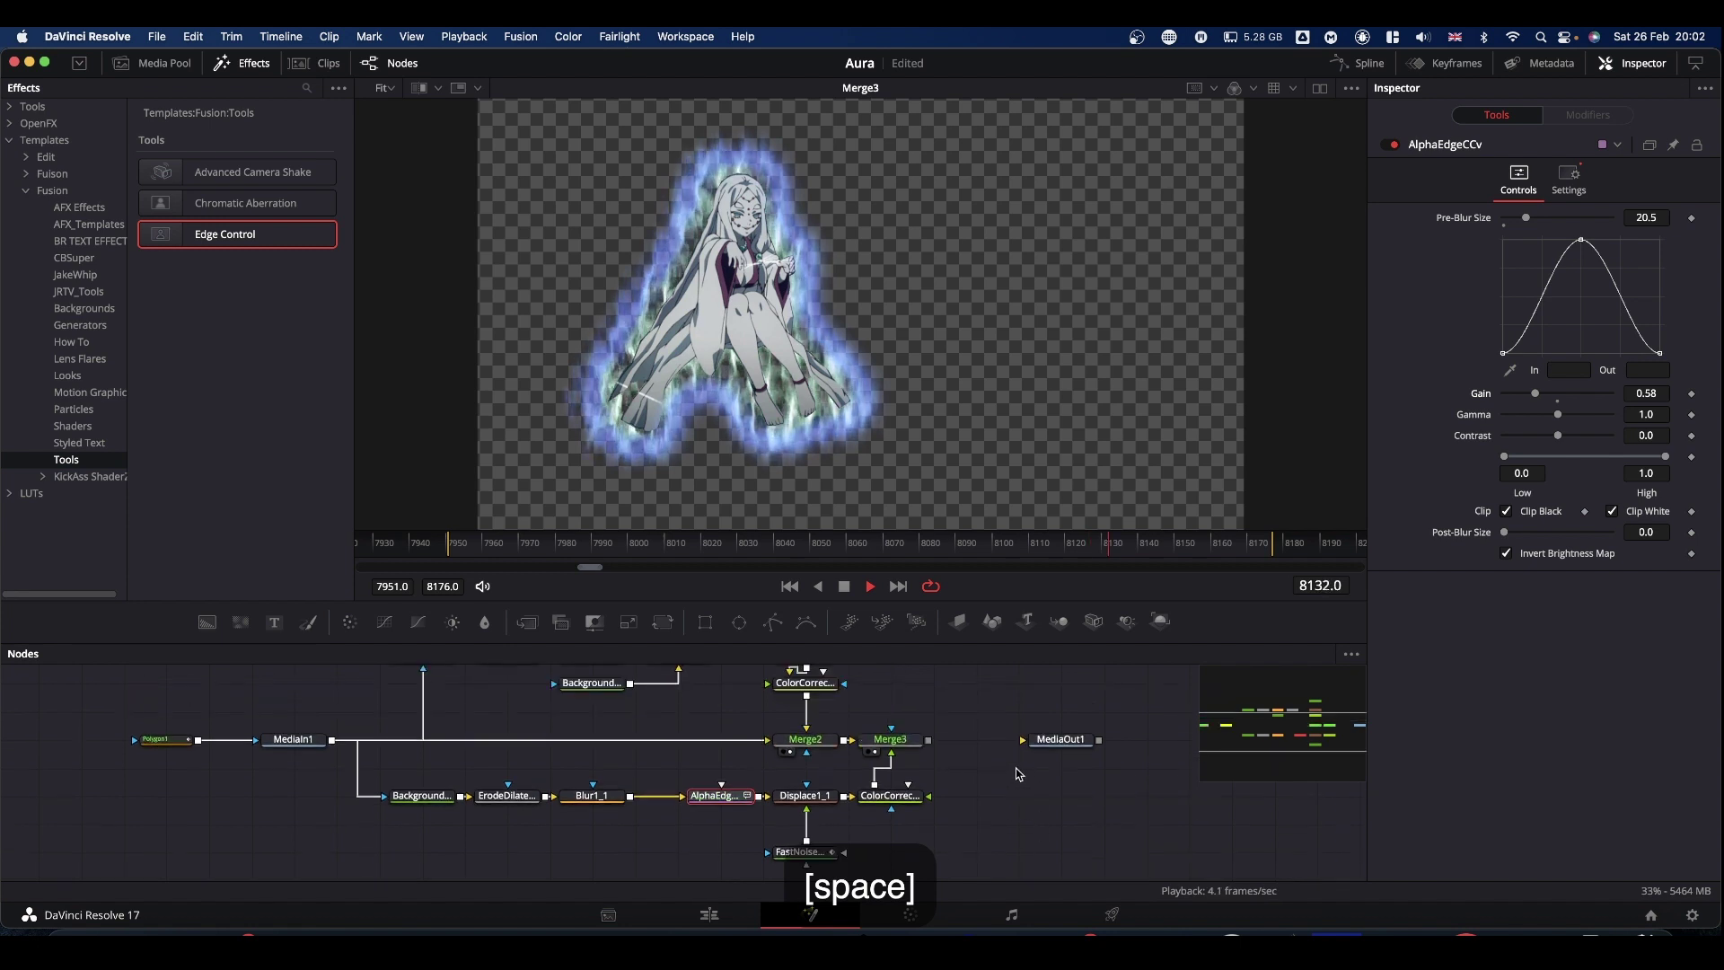
{"action": "scroll", "coordinate": [654, 746], "scroll_direction": "up", "scroll_amount": 3}
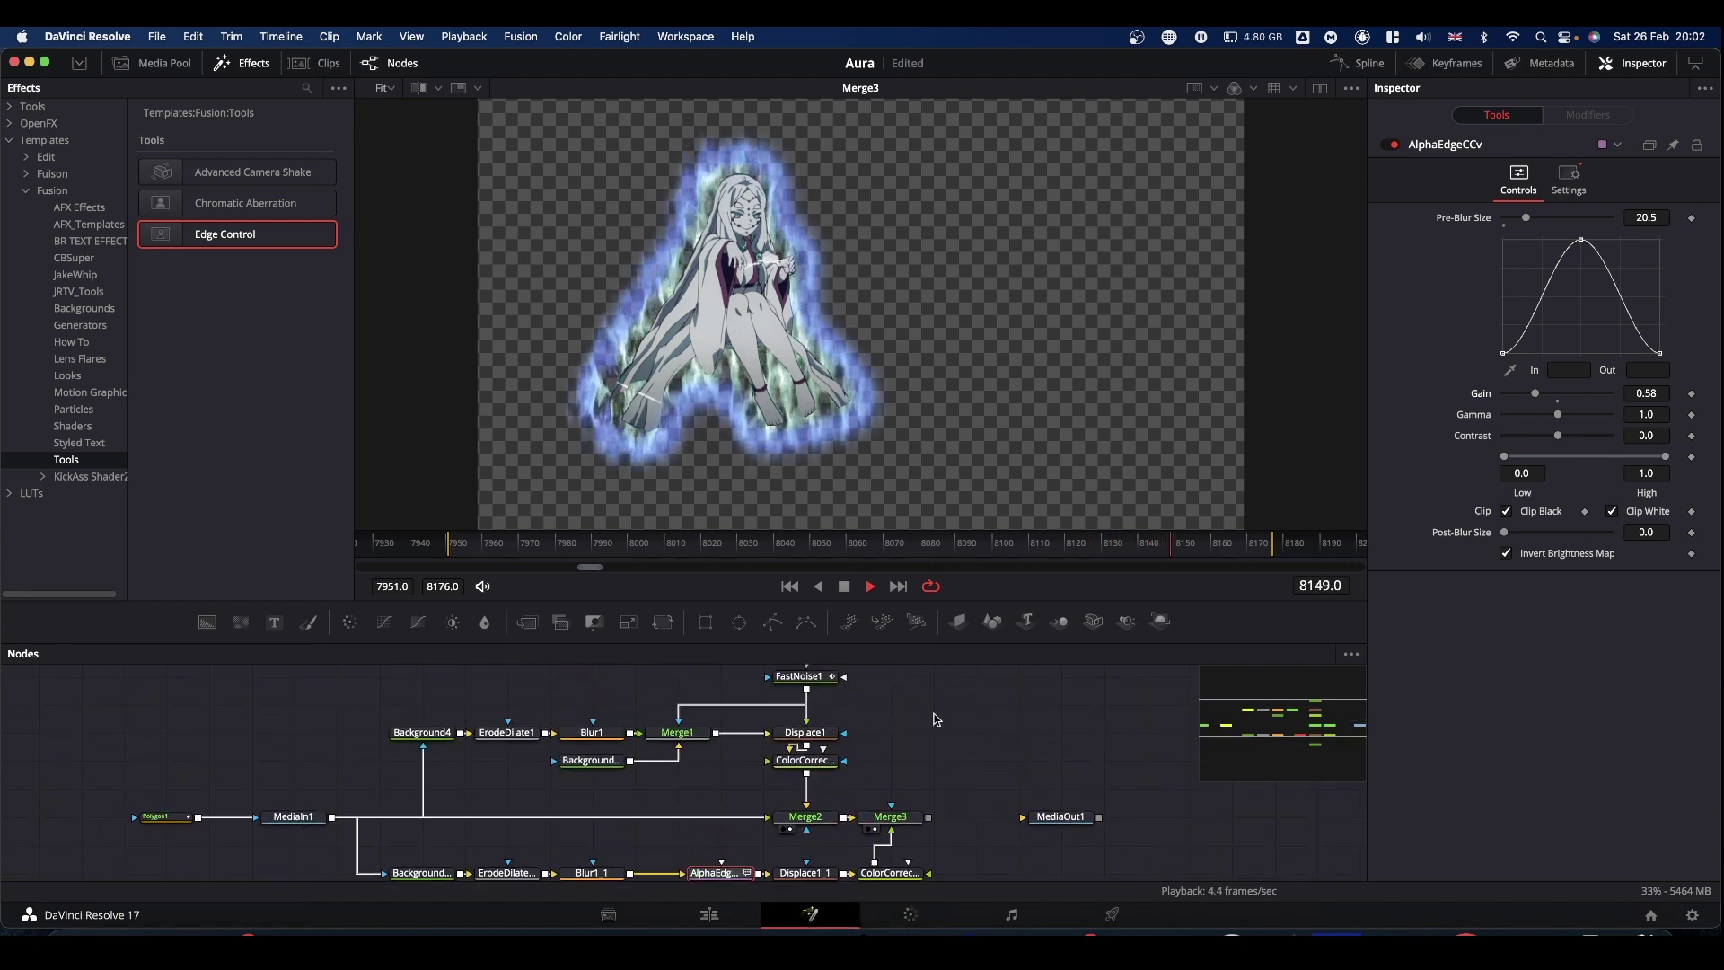
{"action": "scroll", "coordinate": [934, 718], "scroll_direction": "down", "scroll_amount": 3}
{"action": "scroll", "coordinate": [934, 719], "scroll_direction": "up", "scroll_amount": 3}
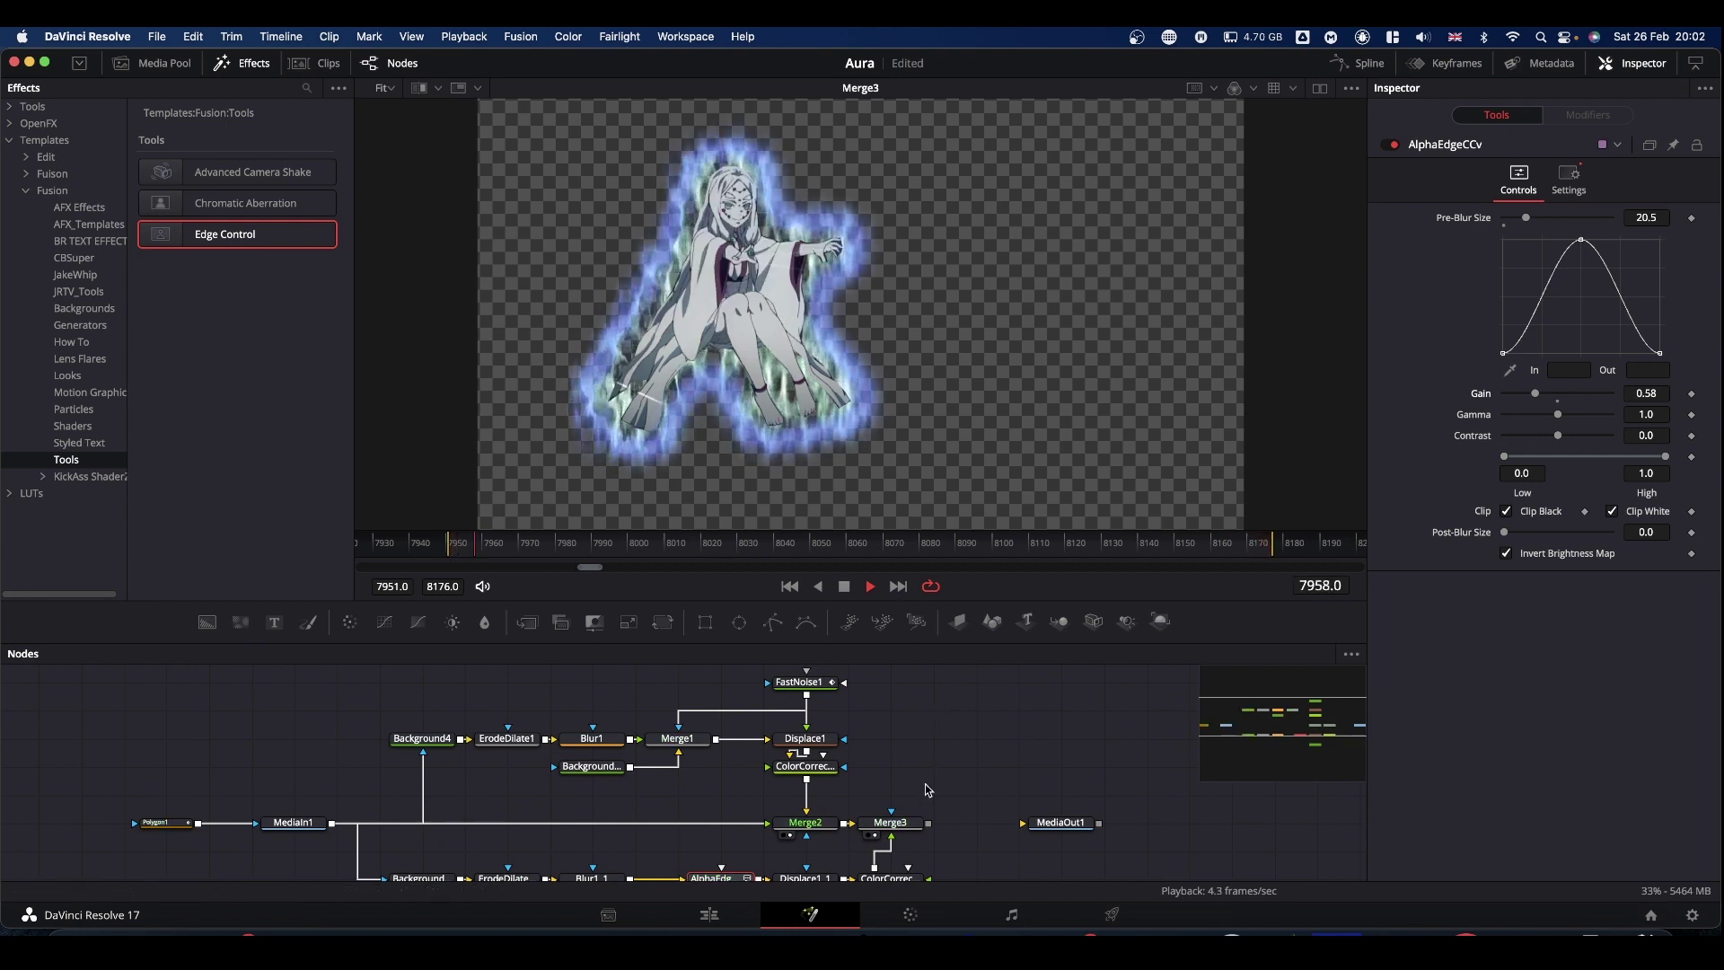
{"action": "key", "text": "super+s"}
{"action": "left_click_drag", "start_coordinate": [927, 822], "coordinate": [965, 385]}
{"action": "left_click", "coordinate": [1069, 813]}
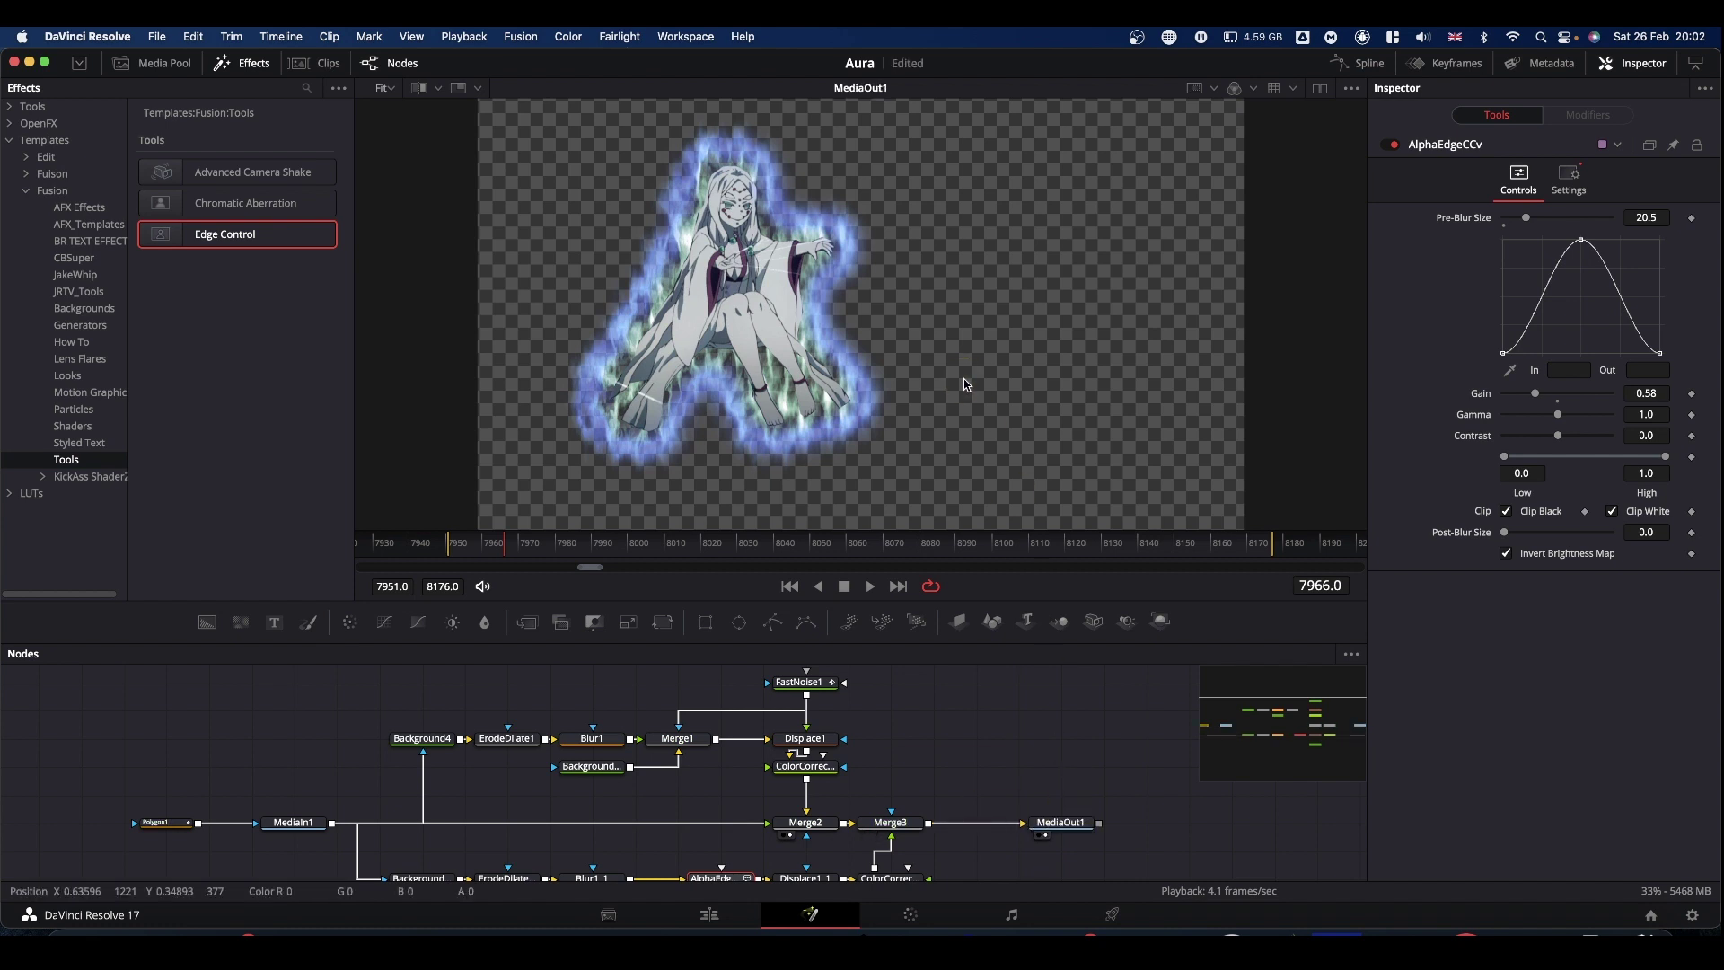
- On the Edit page, set the V2 aura clip's opacity to 64.89 and preview the blend
{"action": "left_click", "coordinate": [711, 915]}
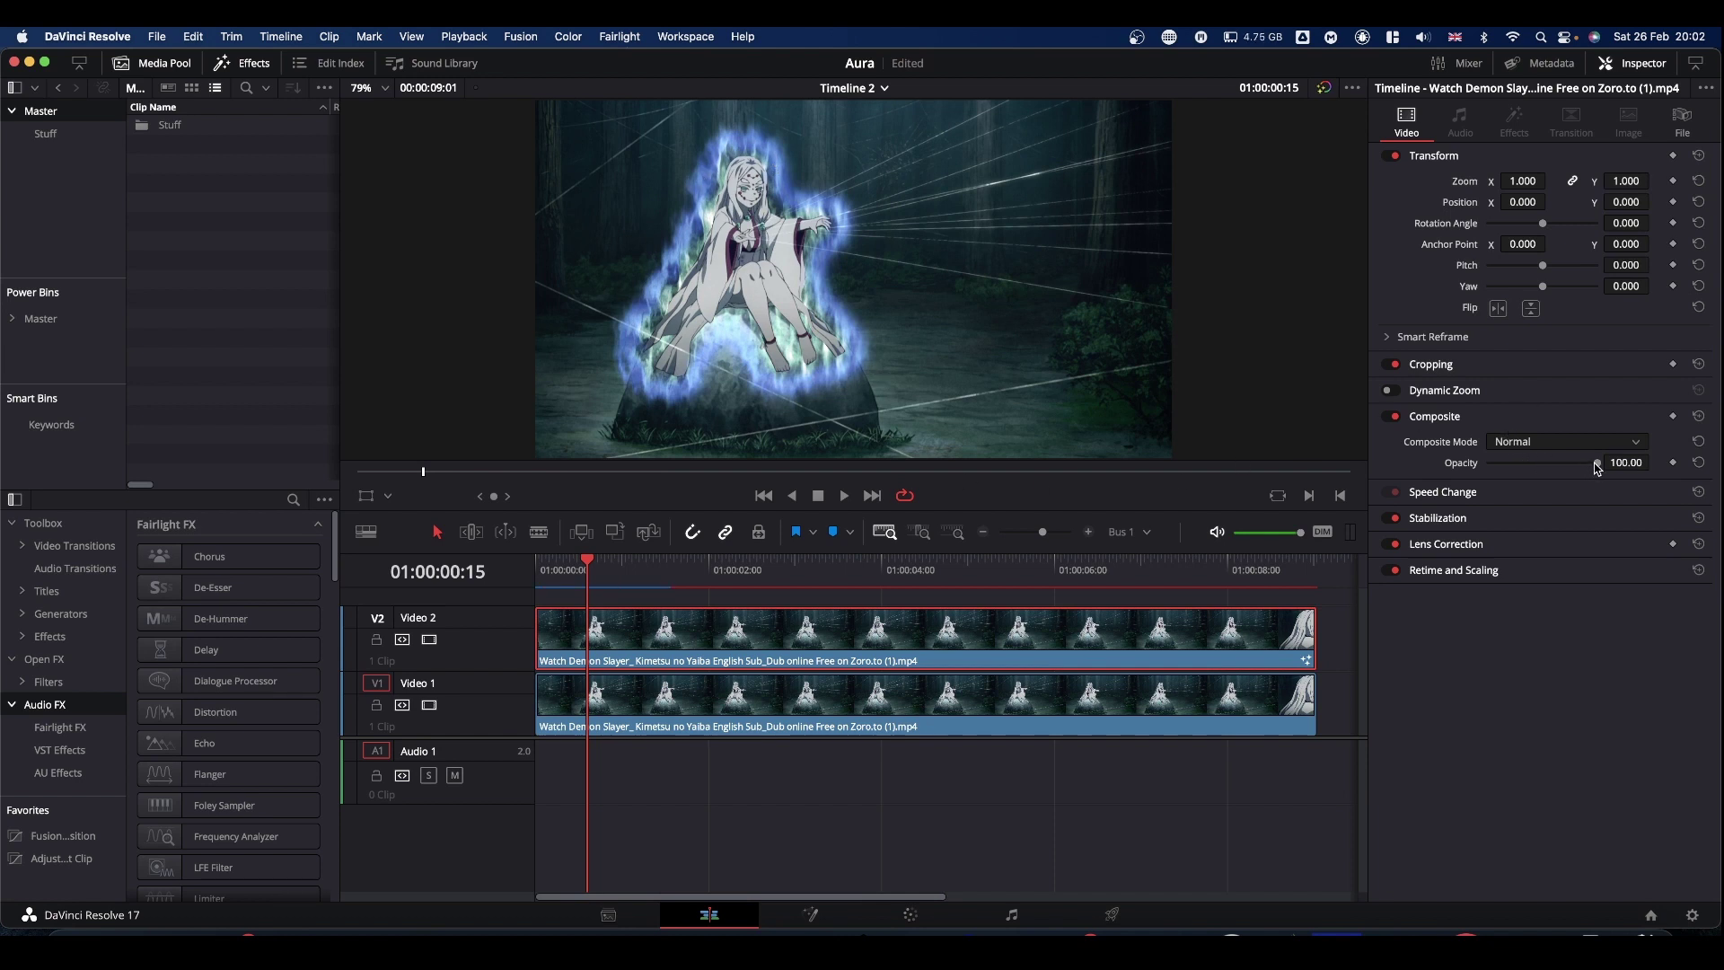
{"action": "left_click_drag", "start_coordinate": [1598, 469], "coordinate": [1546, 470]}
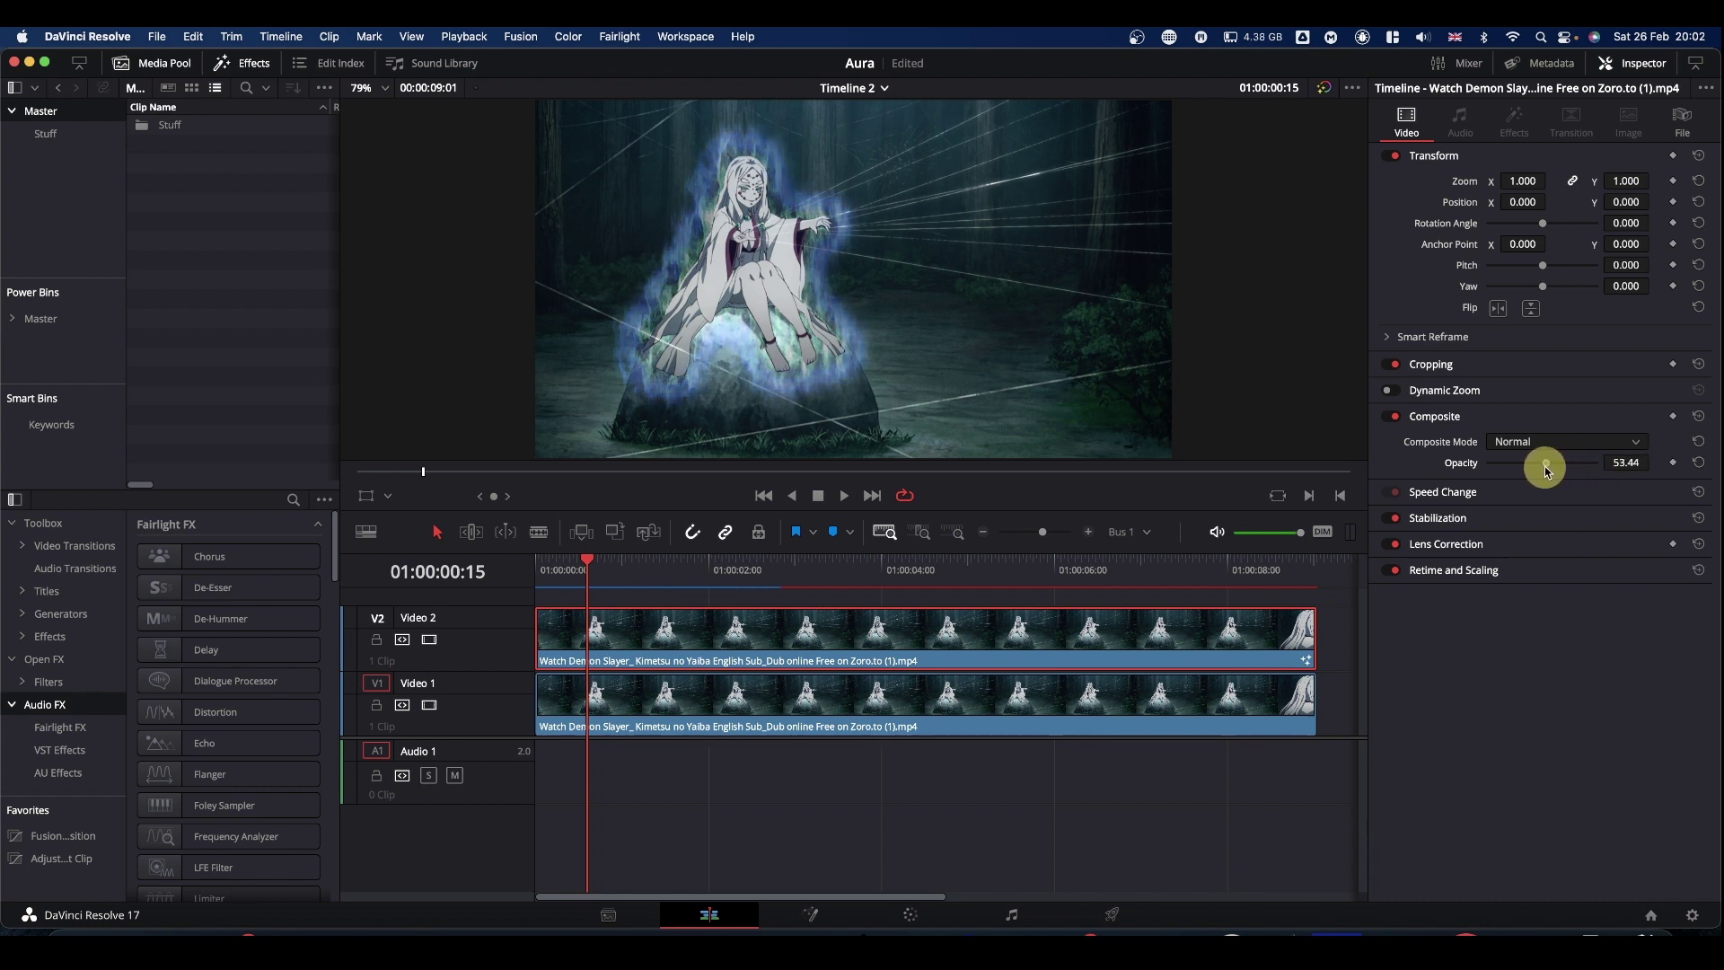
{"action": "left_click_drag", "start_coordinate": [1560, 470], "coordinate": [1560, 470]}
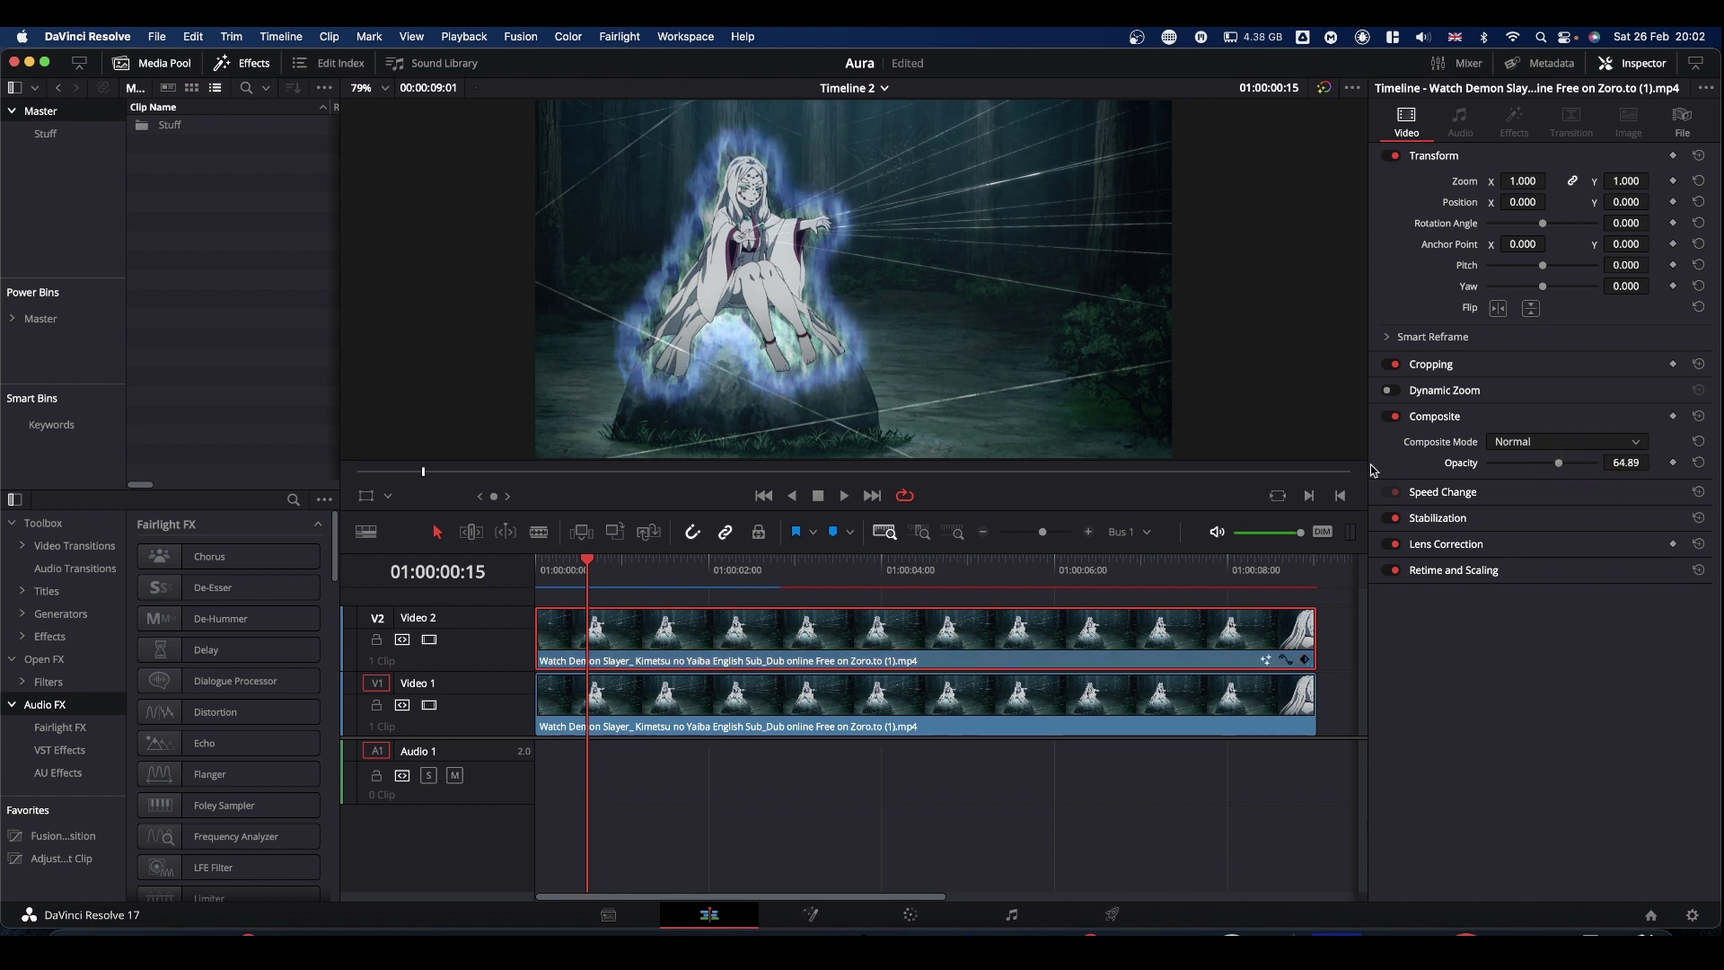
{"action": "key", "text": "space"}
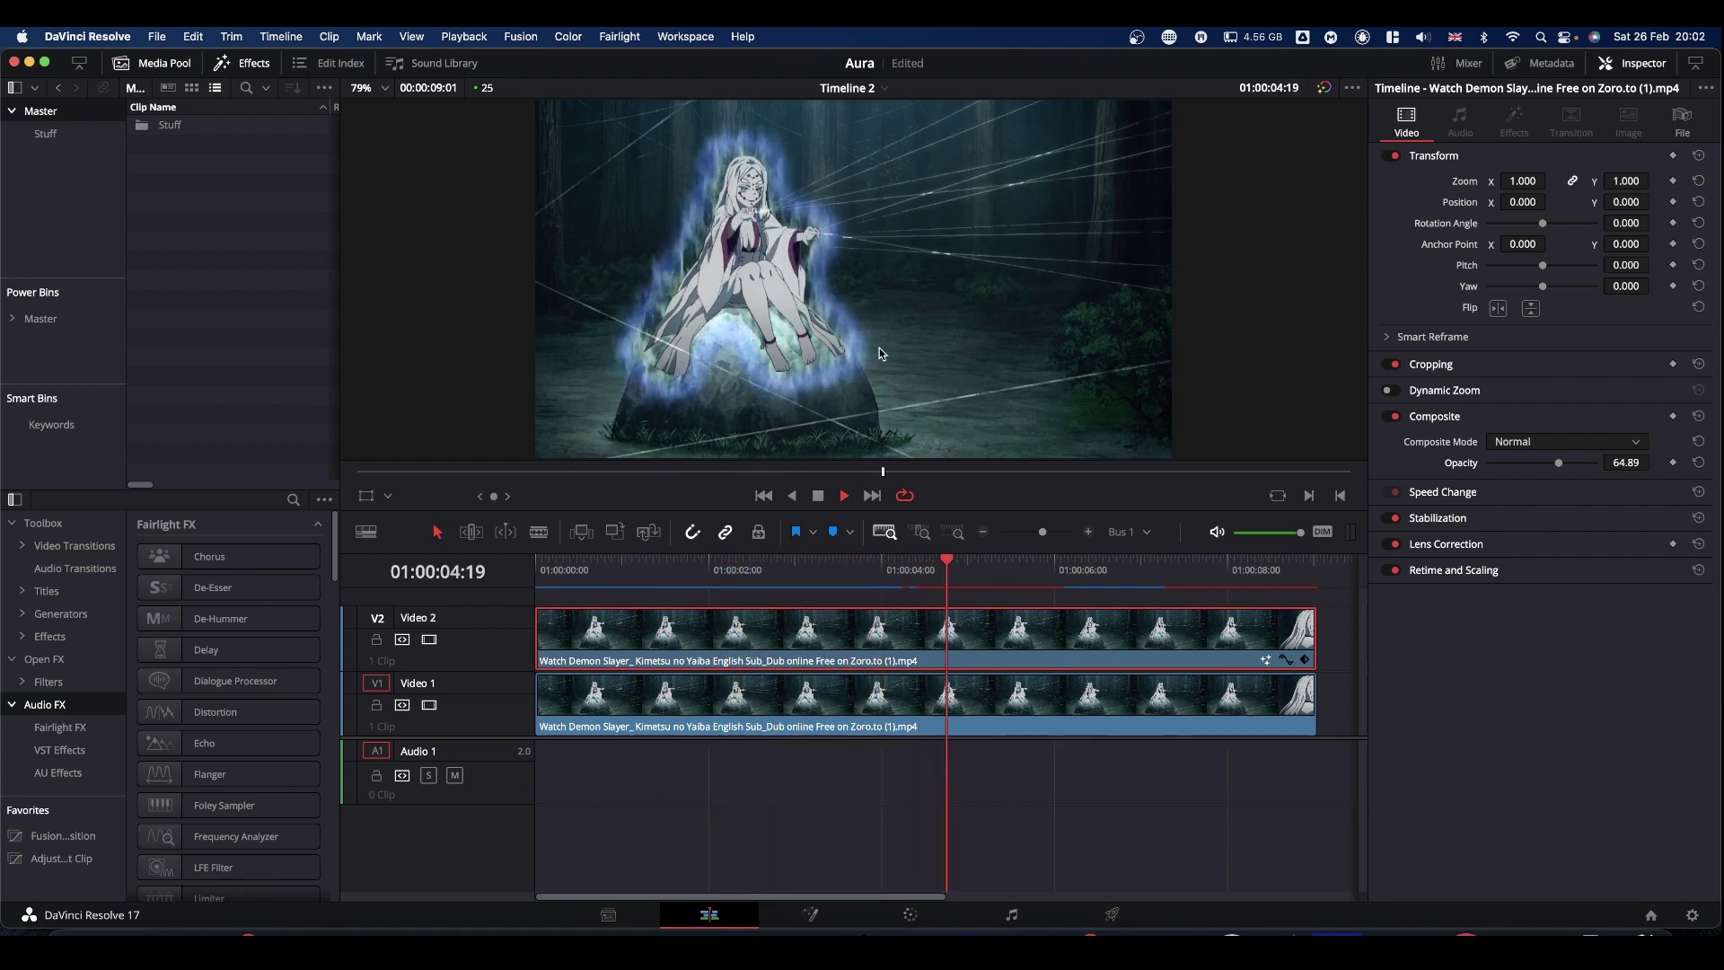
{"action": "key", "text": "space"}
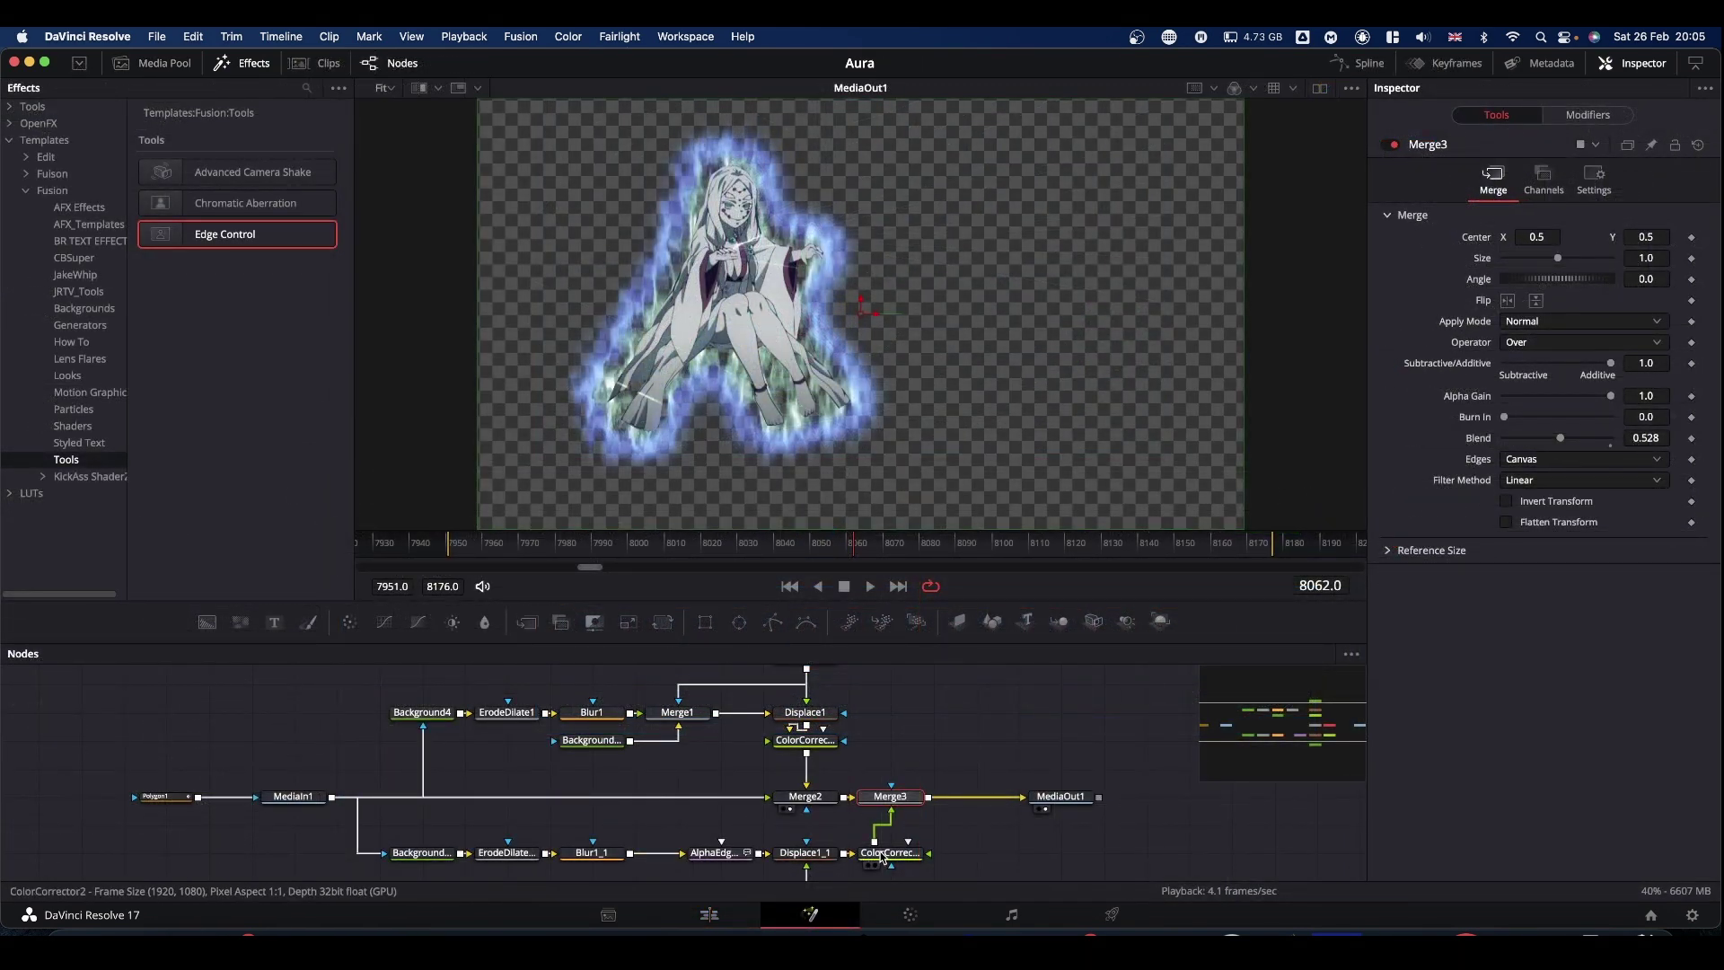
- Add a Glow node after ColorCorrector2 via the tool search
{"action": "left_click_drag", "start_coordinate": [388, 831], "coordinate": [905, 870]}
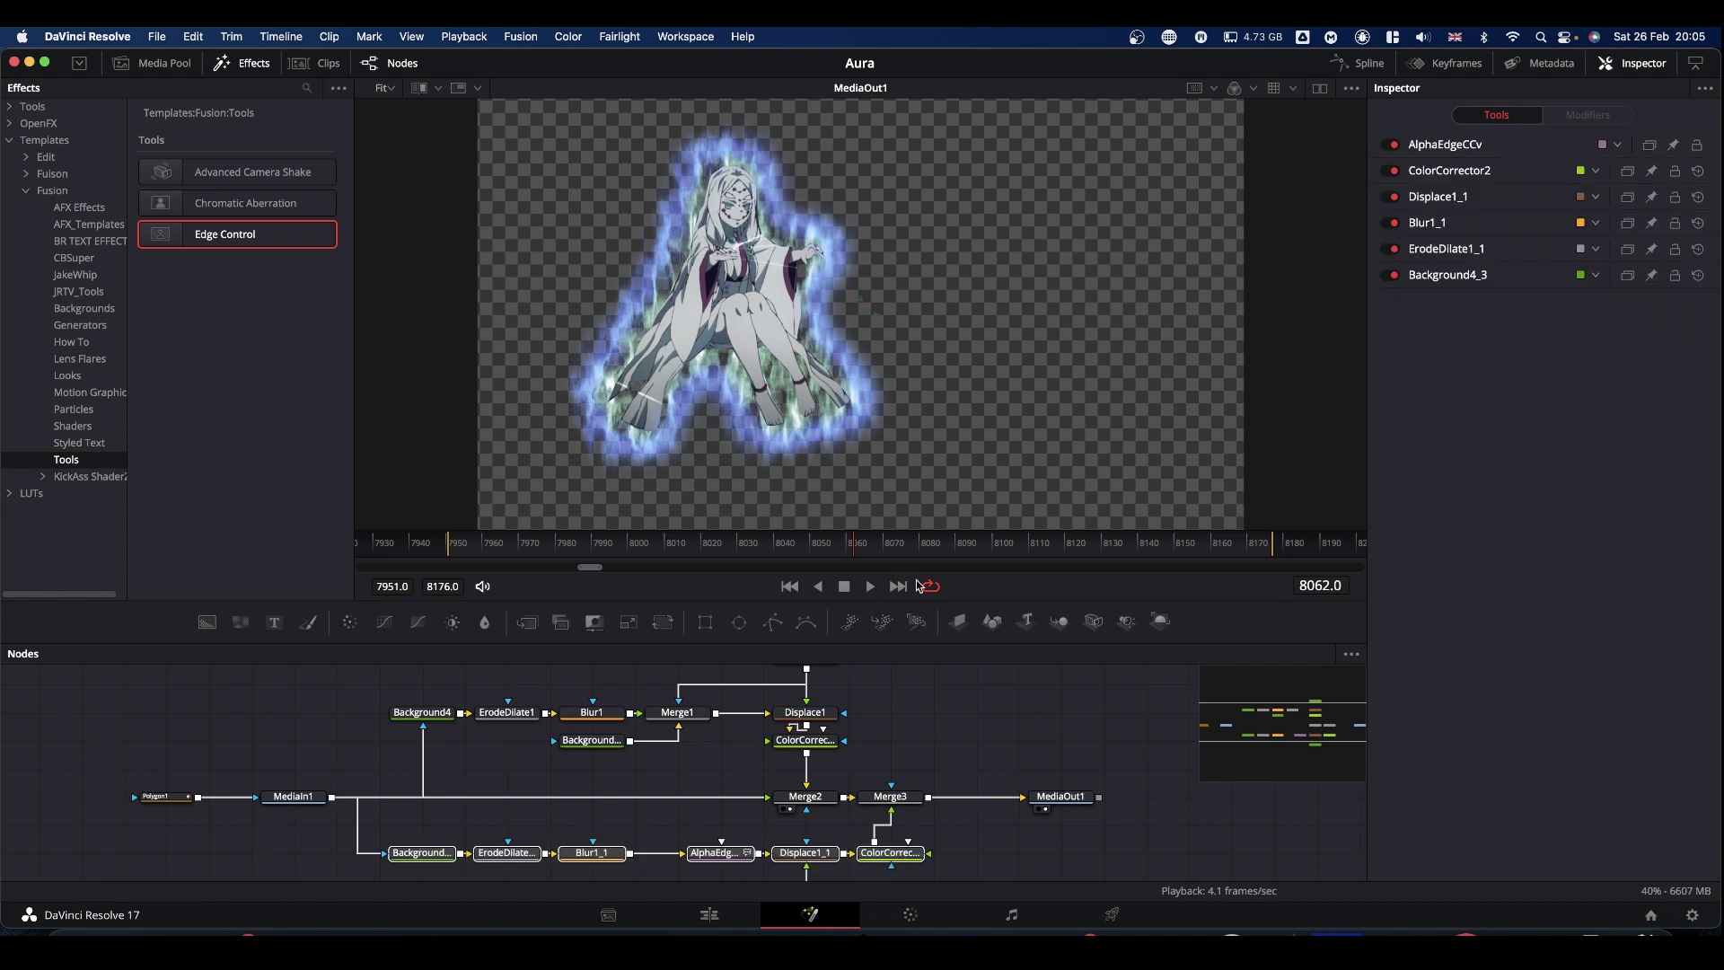
{"action": "left_click", "coordinate": [882, 861]}
{"action": "scroll", "coordinate": [992, 821], "scroll_direction": "down", "scroll_amount": 3}
{"action": "scroll", "coordinate": [990, 824], "scroll_direction": "down", "scroll_amount": 2}
{"action": "left_click", "coordinate": [905, 716]}
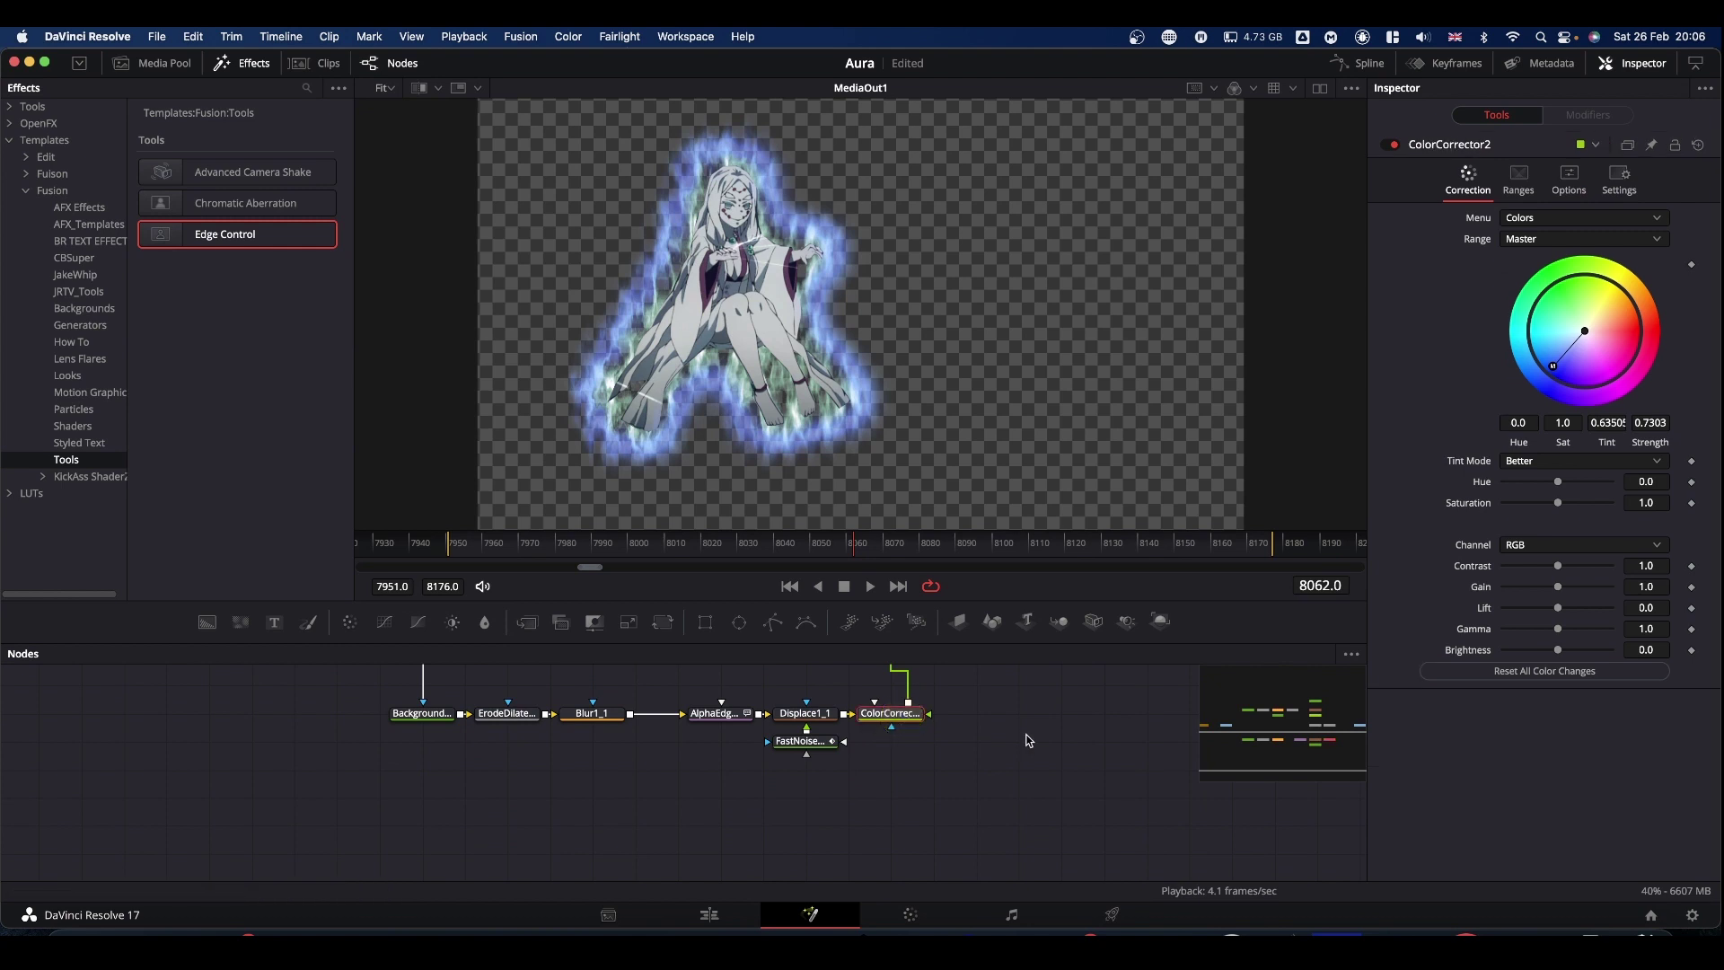
{"action": "key", "text": "shift+space"}
{"action": "type", "text": "glow"}
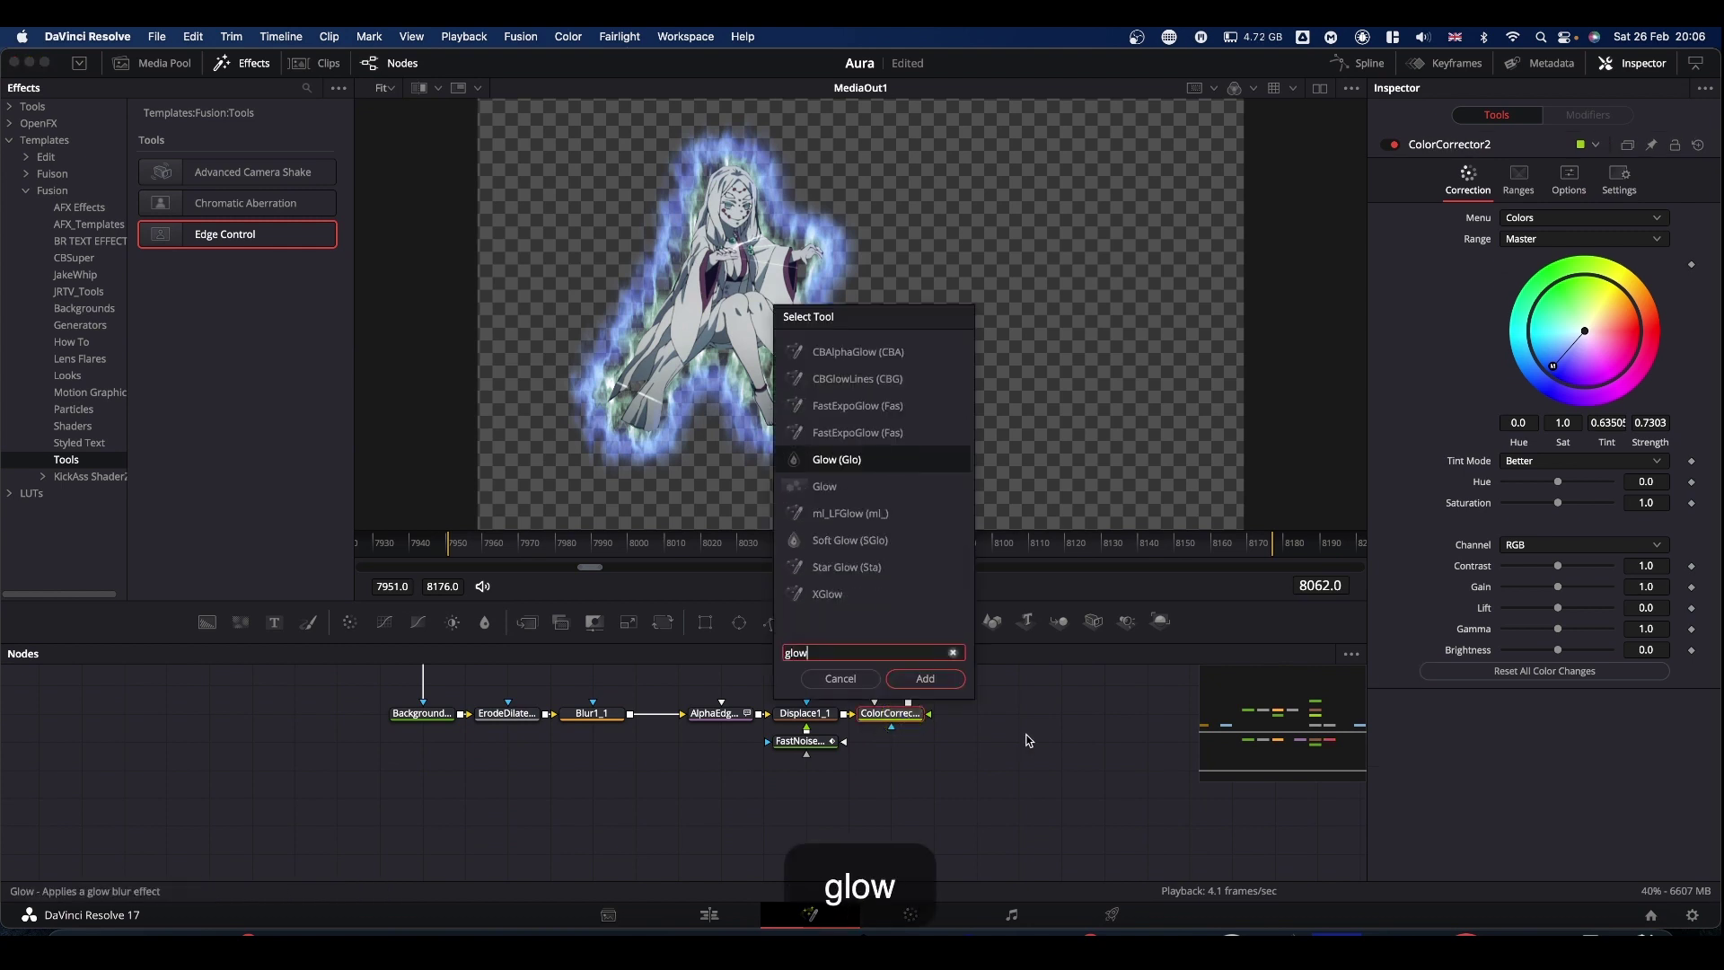
{"action": "key", "text": "Return"}
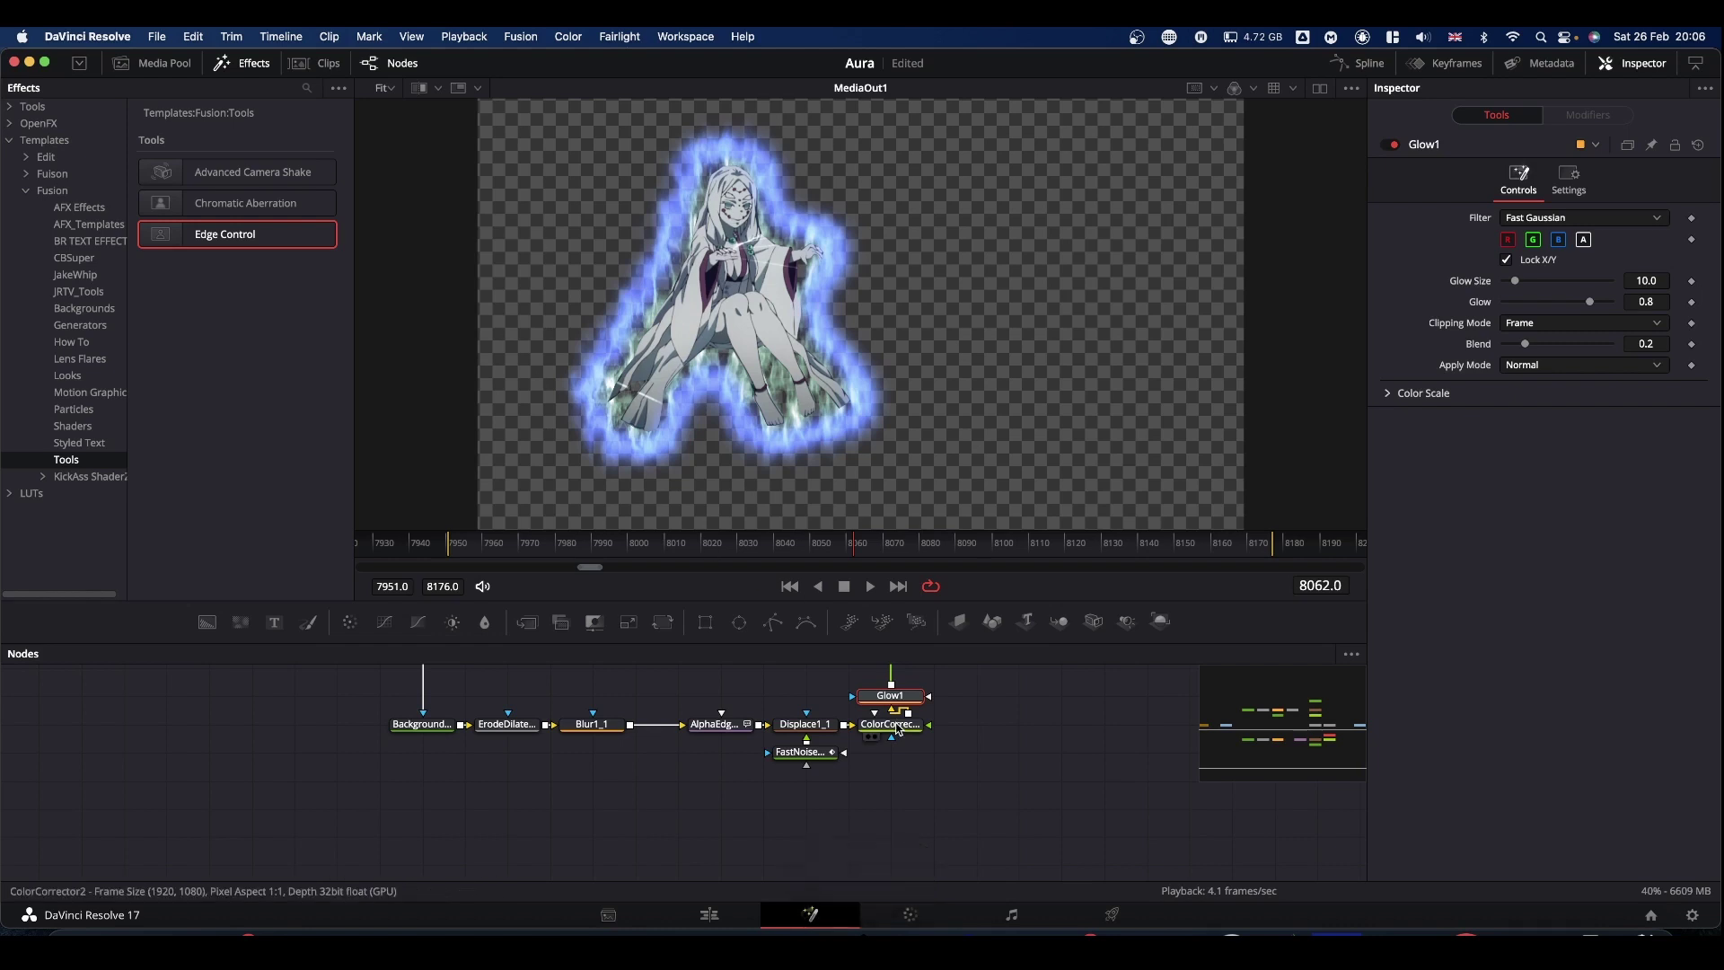
- Set Glow Size to 15.0 and Glow to 0.307, then play back to review
{"action": "left_click", "coordinate": [1517, 284]}
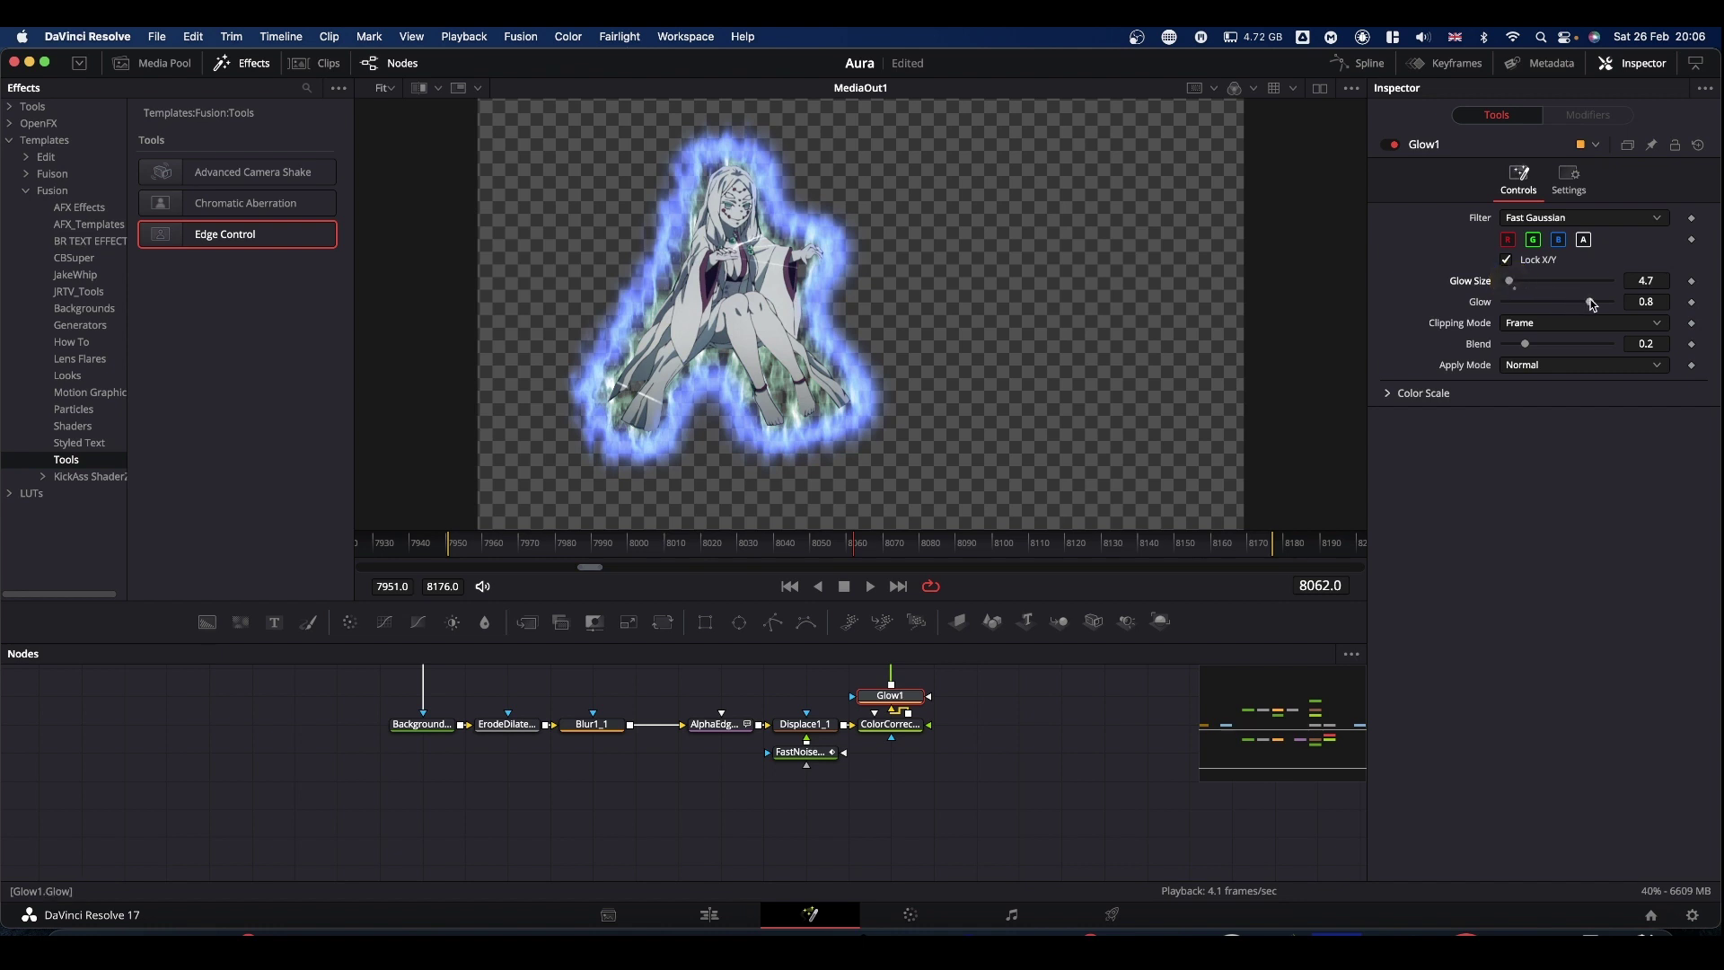
{"action": "left_click_drag", "start_coordinate": [1592, 306], "coordinate": [1578, 306]}
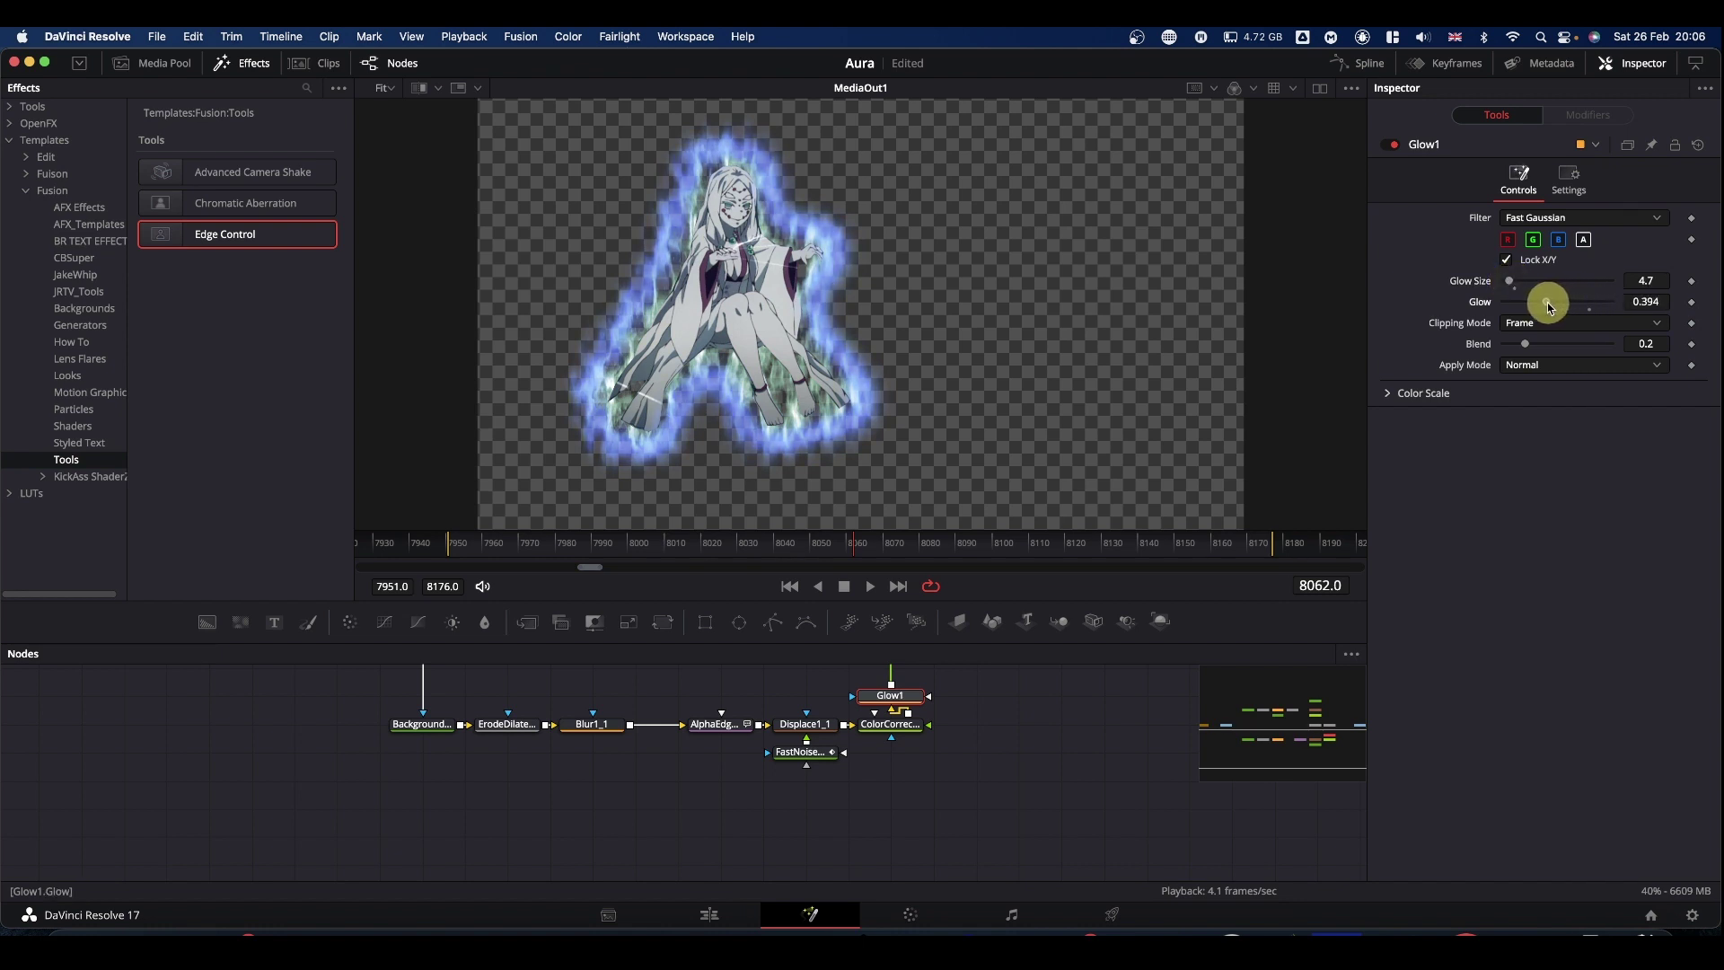
{"action": "left_click_drag", "start_coordinate": [1509, 284], "coordinate": [1515, 285]}
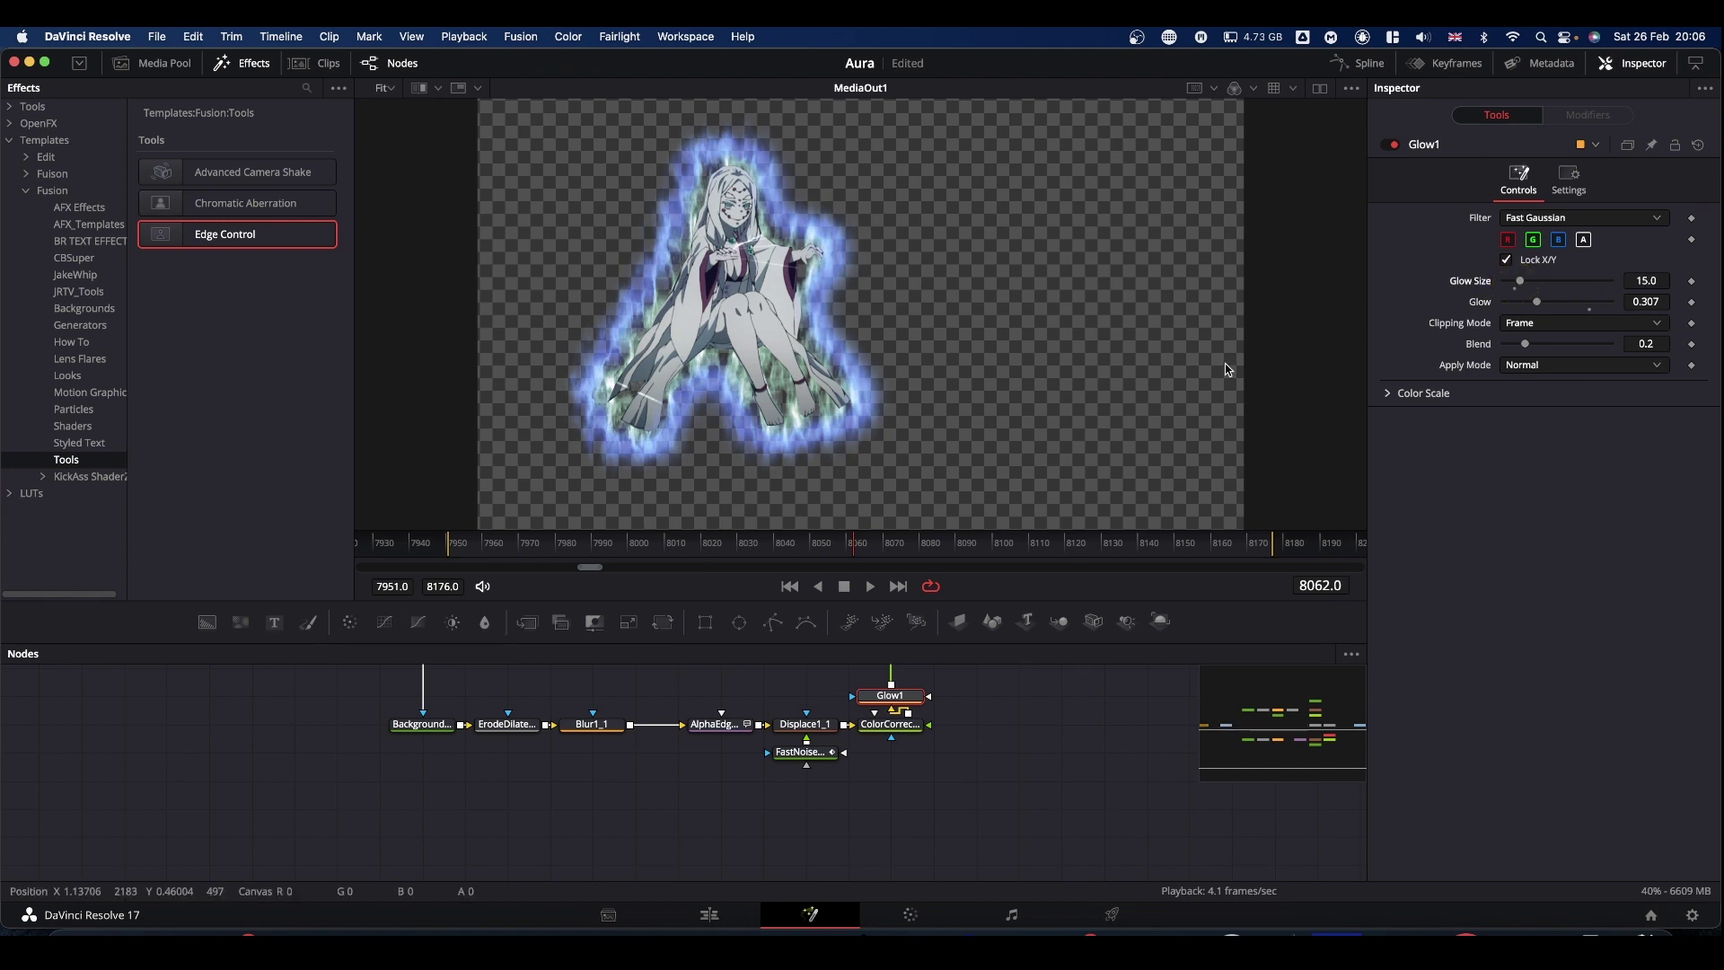
{"action": "key", "text": "space"}
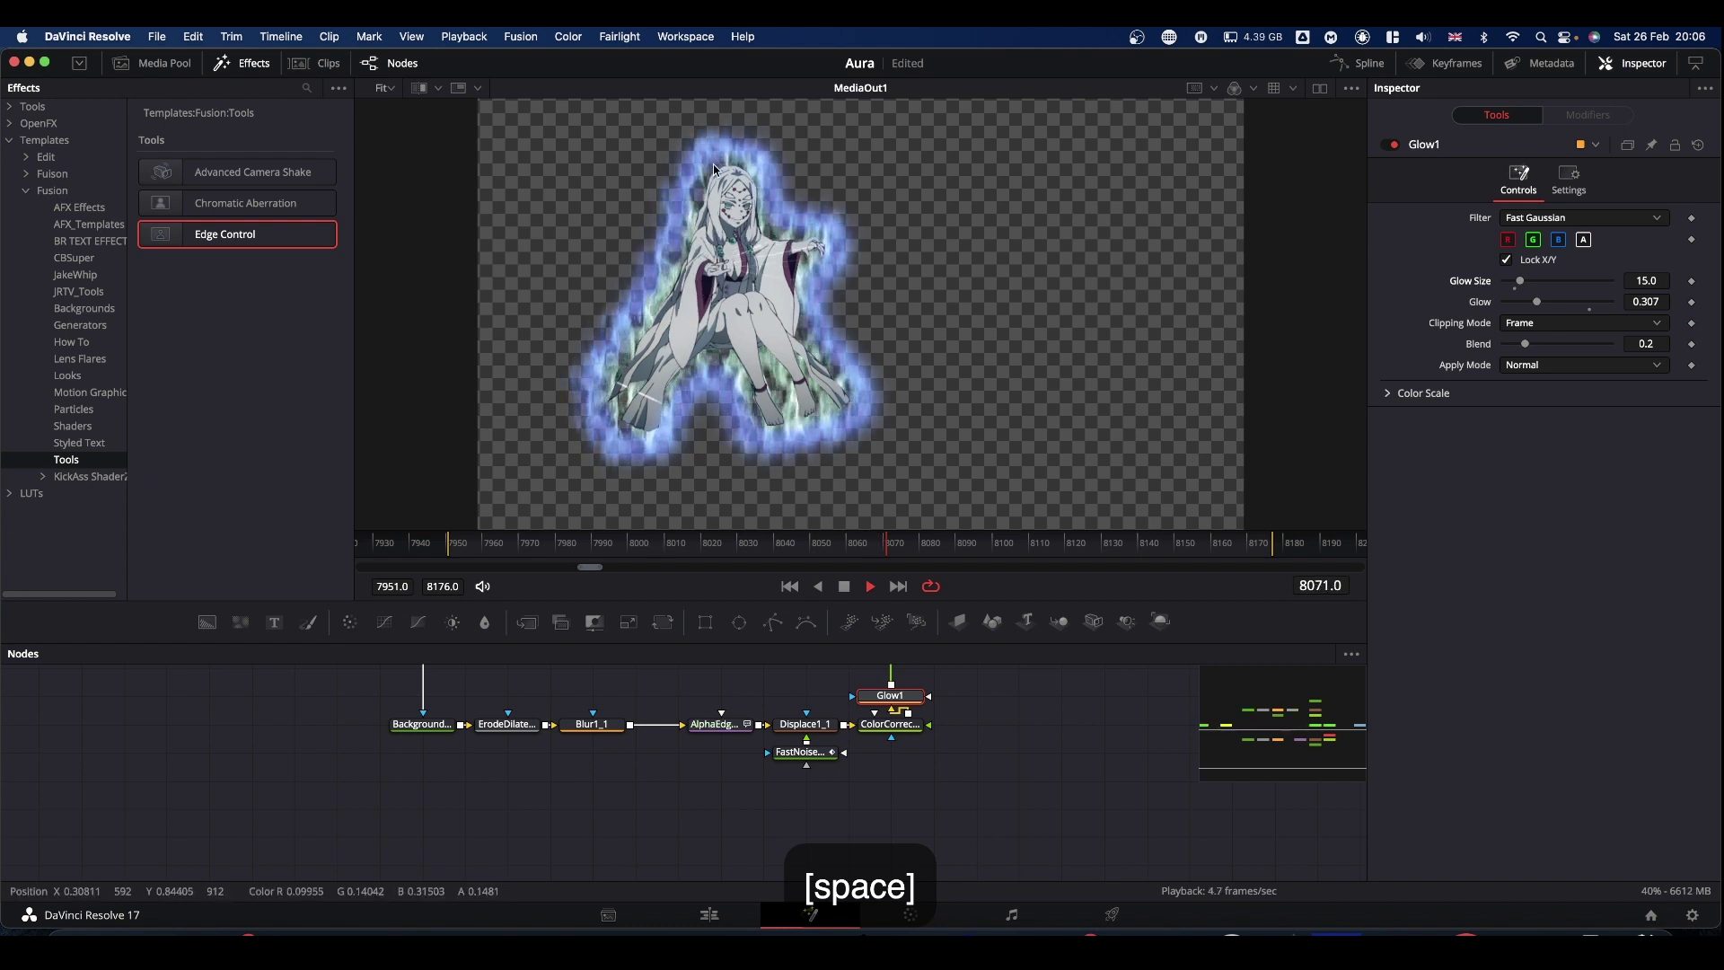
- Set ErodeDilate1's Amount to 0.03
{"action": "scroll", "coordinate": [592, 708], "scroll_direction": "up", "scroll_amount": 3}
{"action": "scroll", "coordinate": [593, 707], "scroll_direction": "up", "scroll_amount": 2}
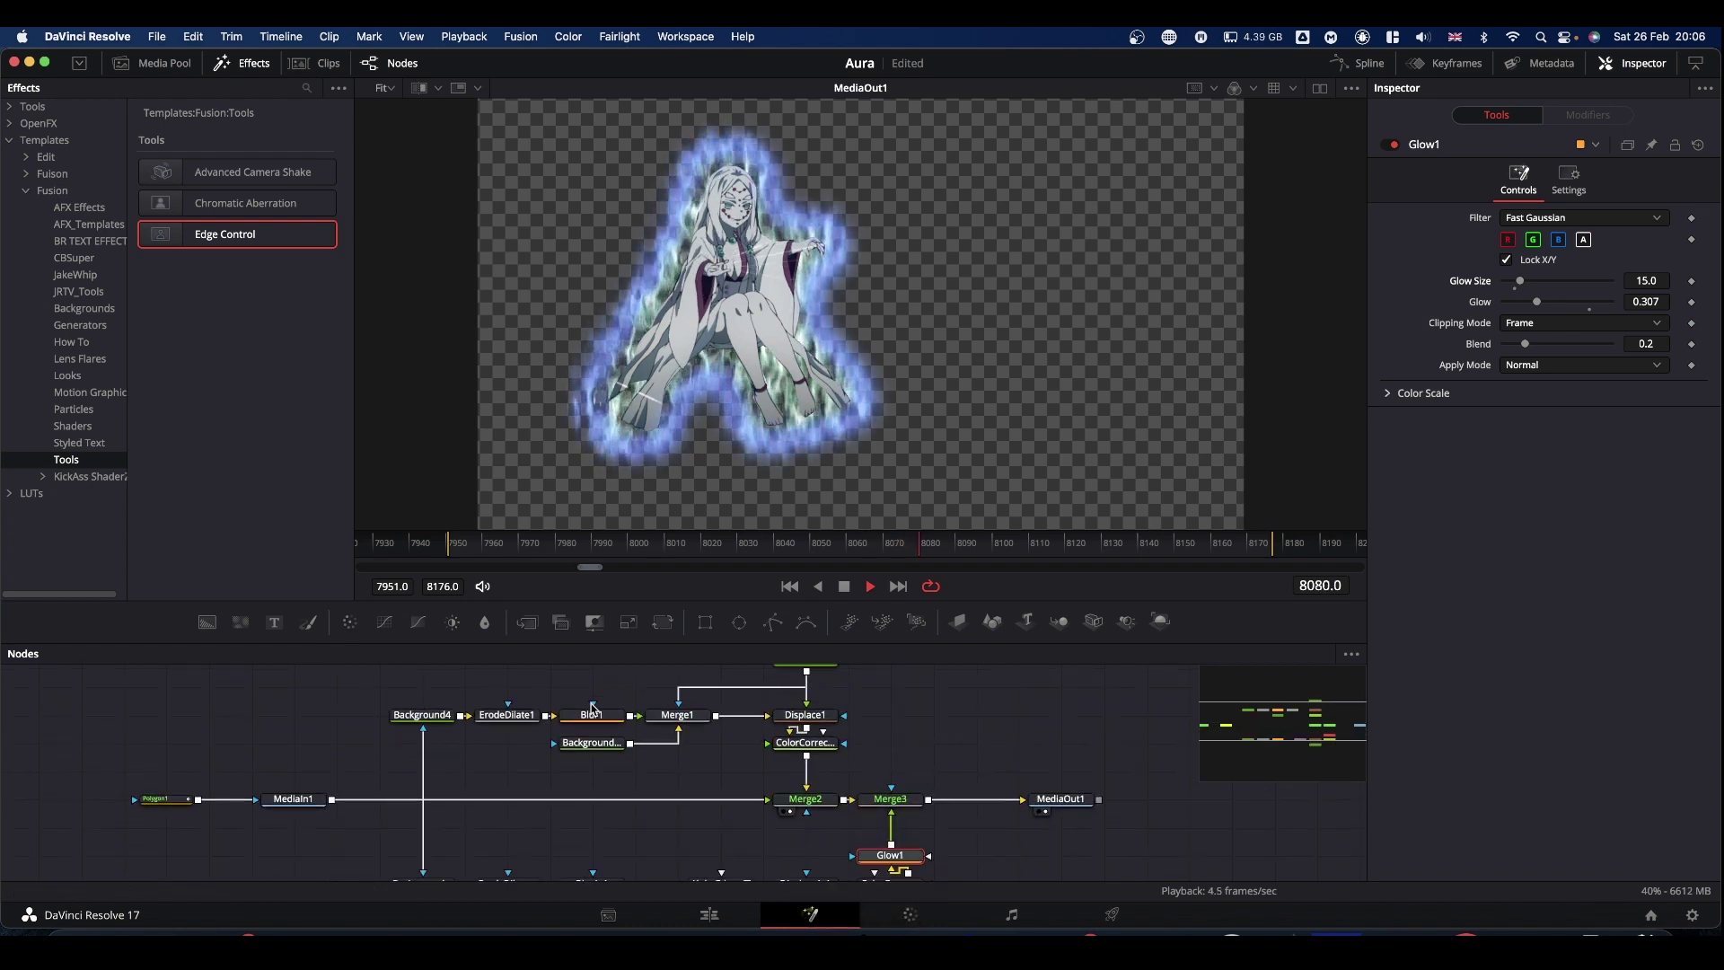
{"action": "scroll", "coordinate": [512, 811], "scroll_direction": "down", "scroll_amount": 1}
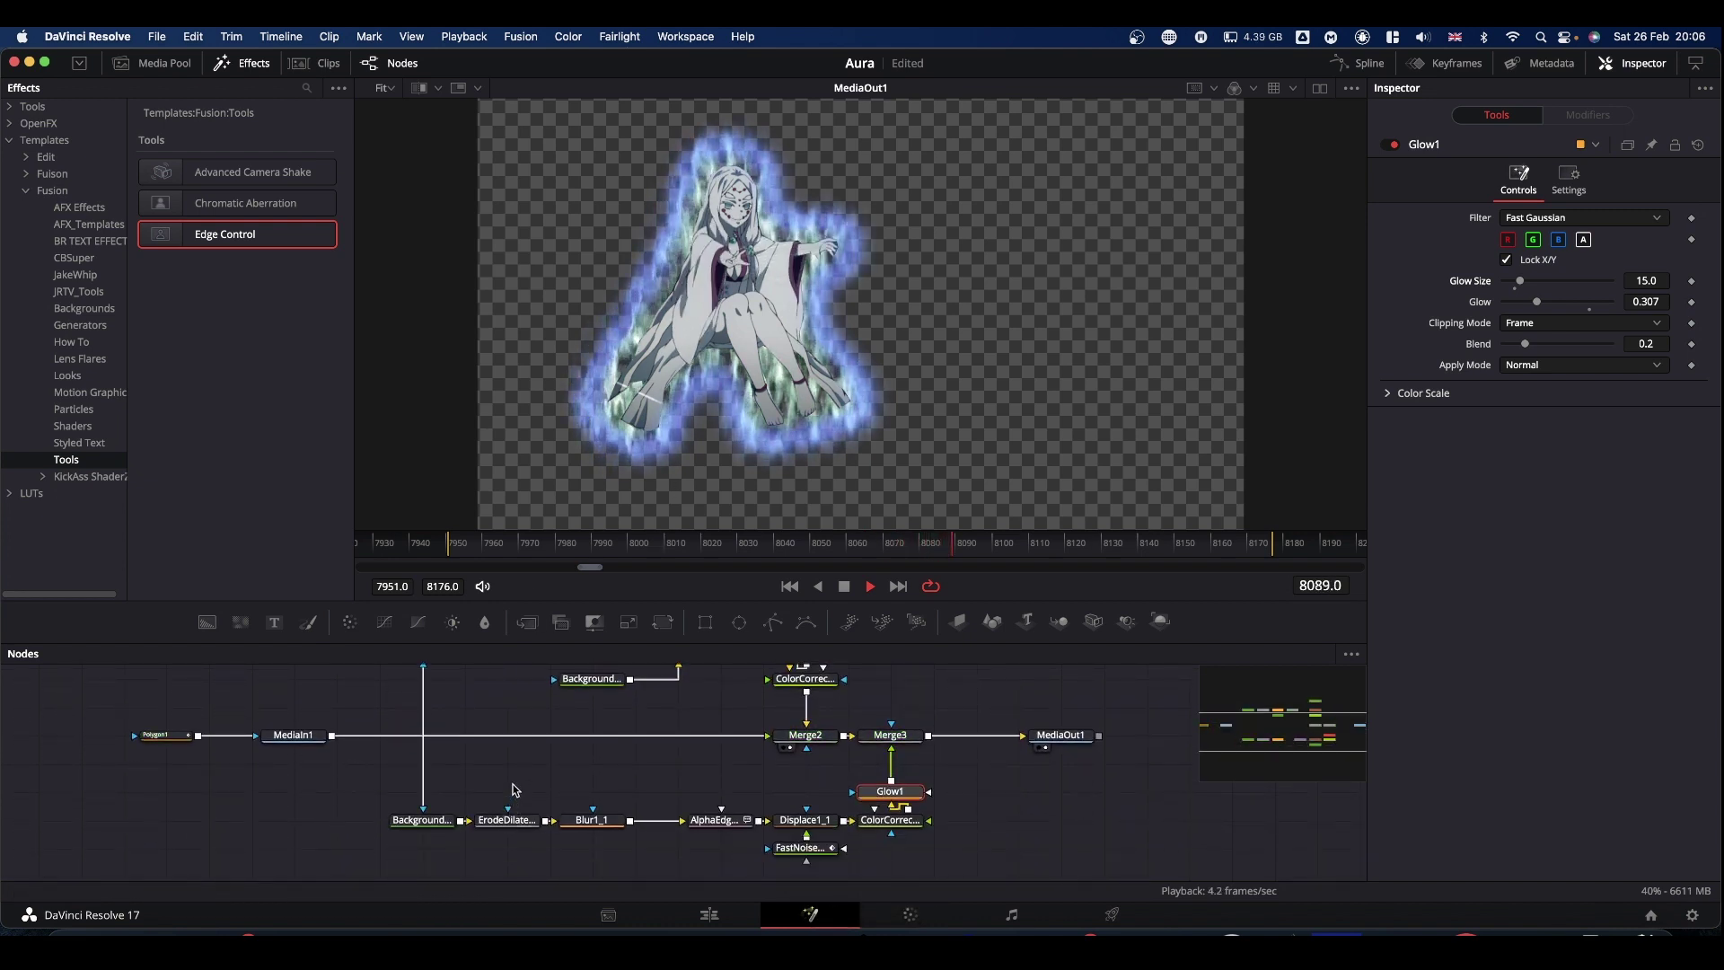
{"action": "scroll", "coordinate": [512, 789], "scroll_direction": "down", "scroll_amount": 1}
{"action": "left_click", "coordinate": [503, 684]}
{"action": "scroll", "coordinate": [506, 682], "scroll_direction": "up", "scroll_amount": 1}
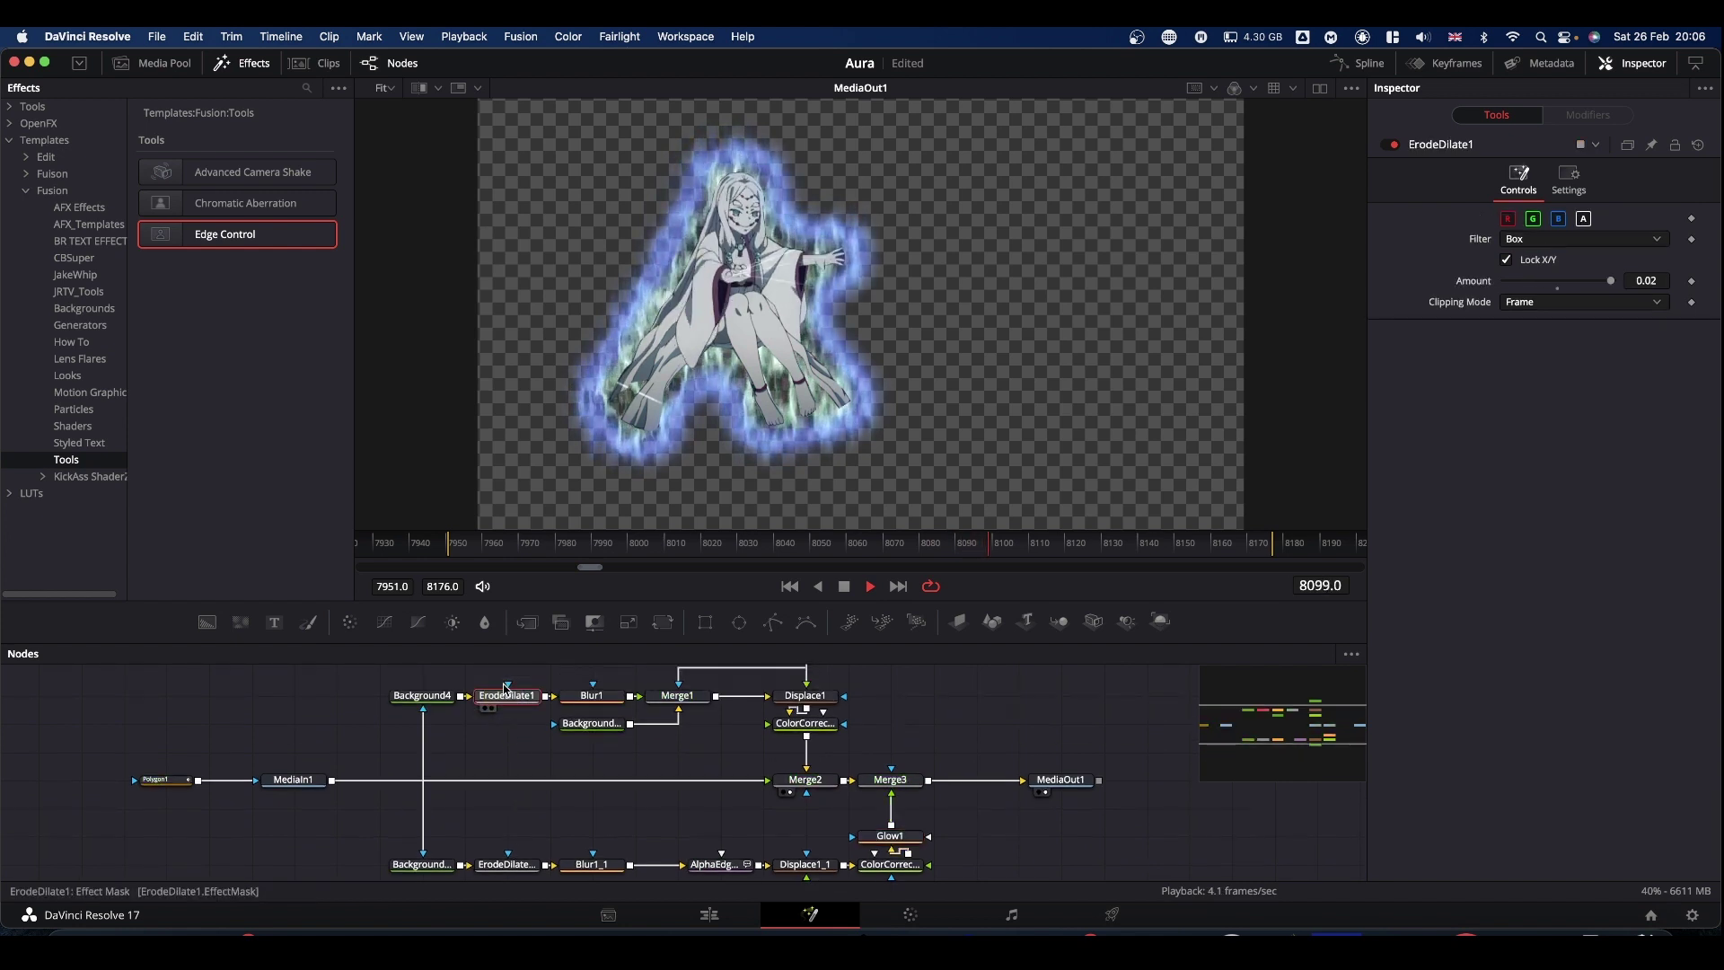
{"action": "left_click", "coordinate": [1651, 280]}
{"action": "key", "text": "BackSpace"}
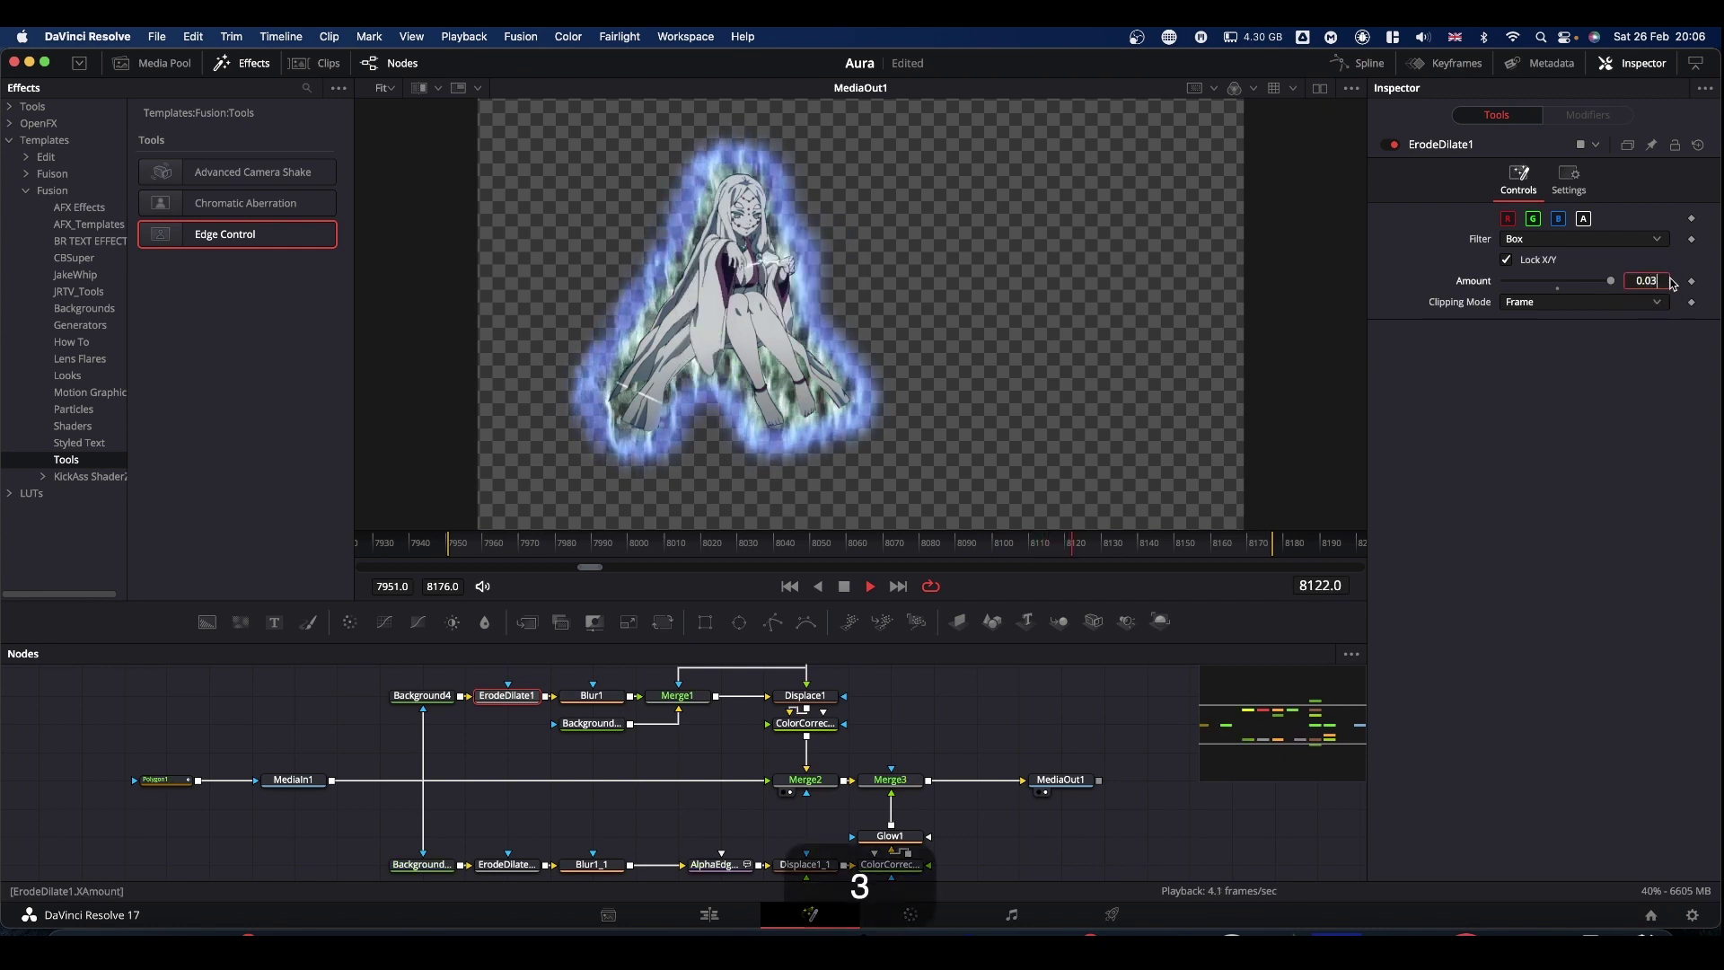
{"action": "left_click", "coordinate": [1560, 557]}
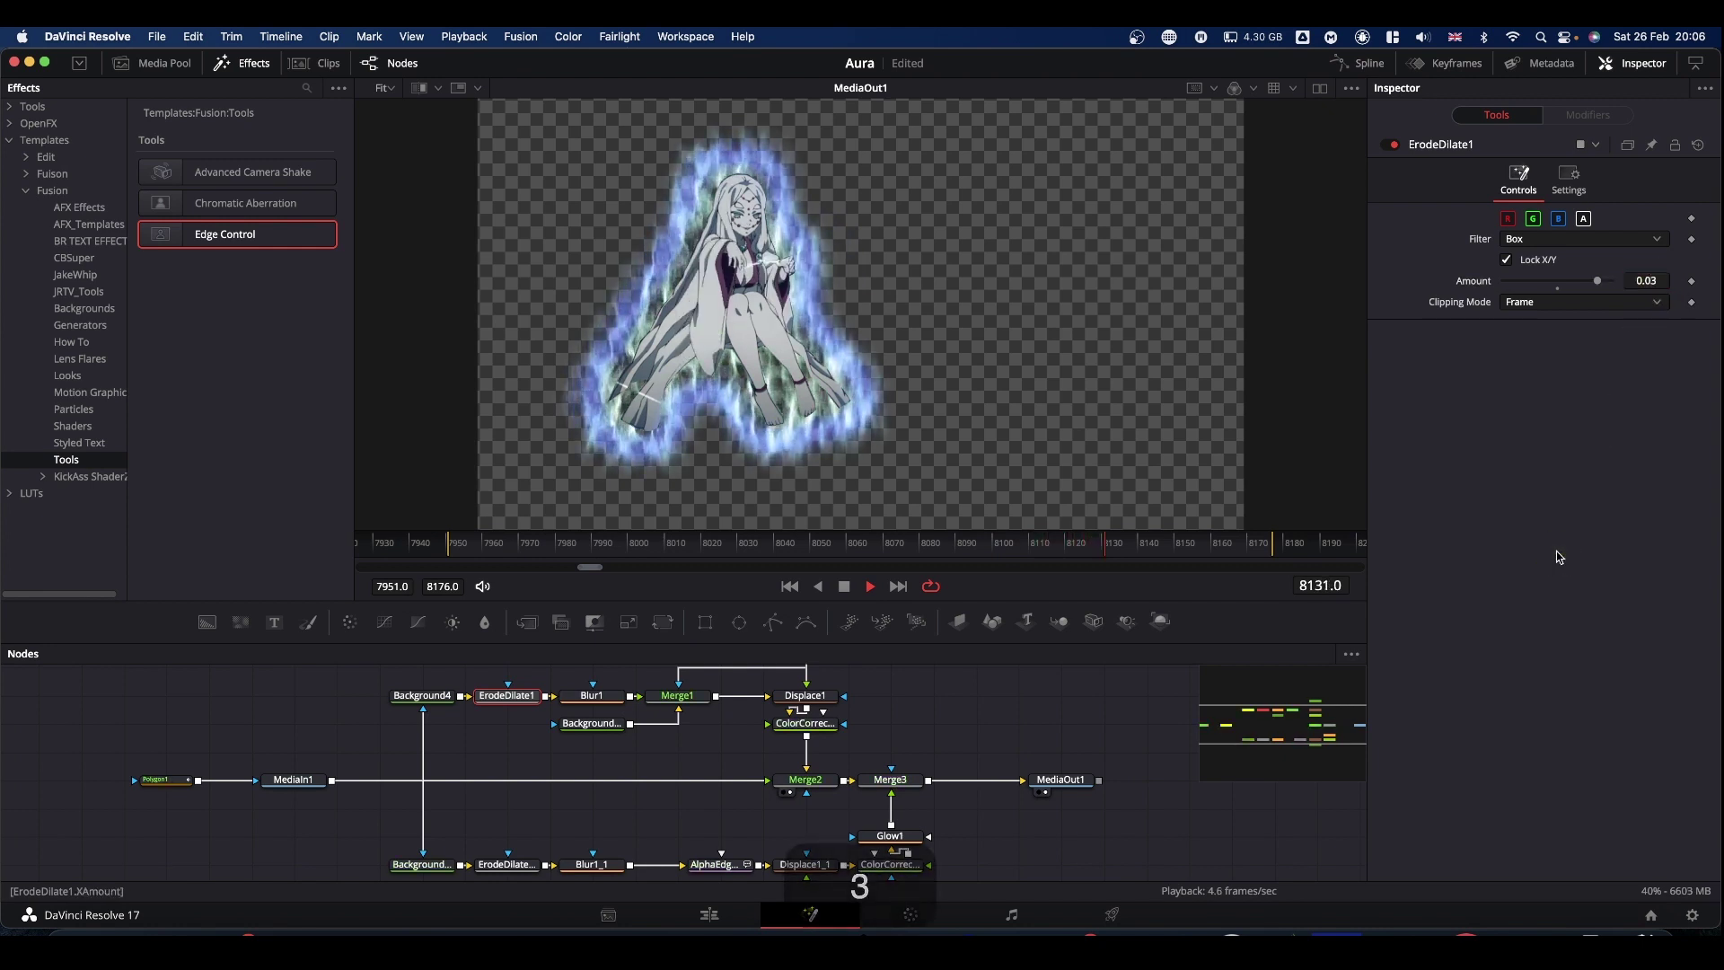
- Set ErodeDilate1_1's Amount to 0.03
{"action": "left_click", "coordinate": [506, 865]}
{"action": "scroll", "coordinate": [503, 853], "scroll_direction": "down", "scroll_amount": 1}
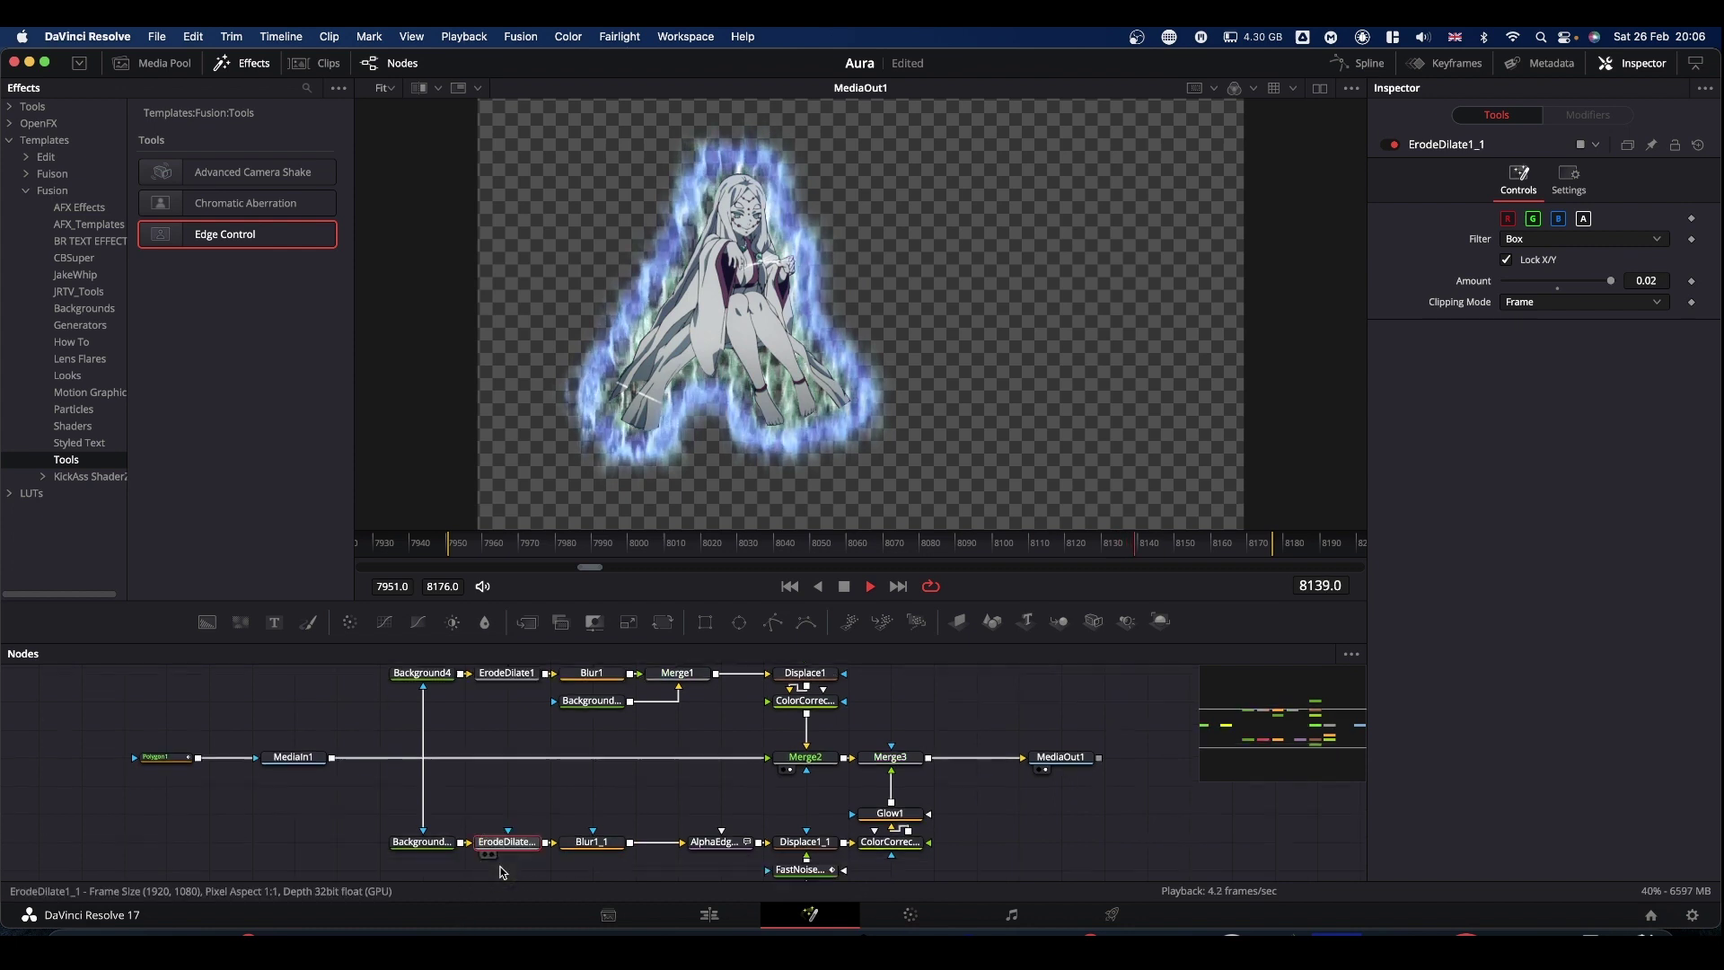
{"action": "left_click", "coordinate": [1663, 280]}
{"action": "key", "text": "BackSpace"}
{"action": "type", "text": "3"}
{"action": "left_click", "coordinate": [1541, 548]}
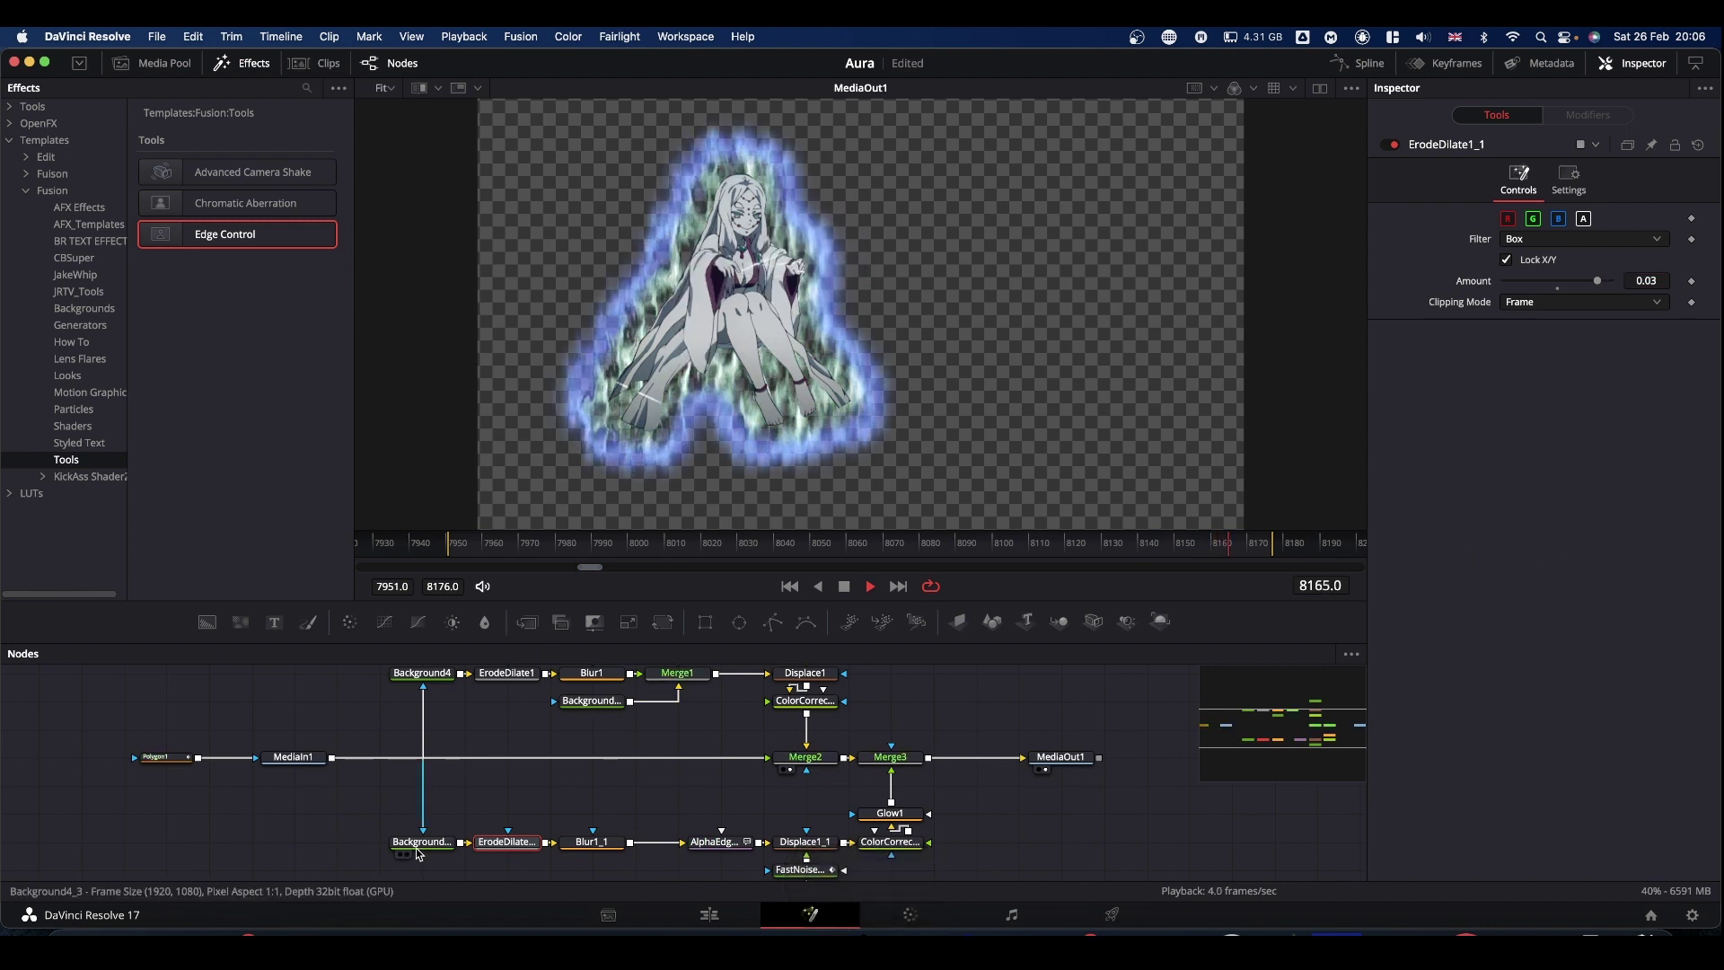
{"action": "left_click", "coordinate": [716, 849]}
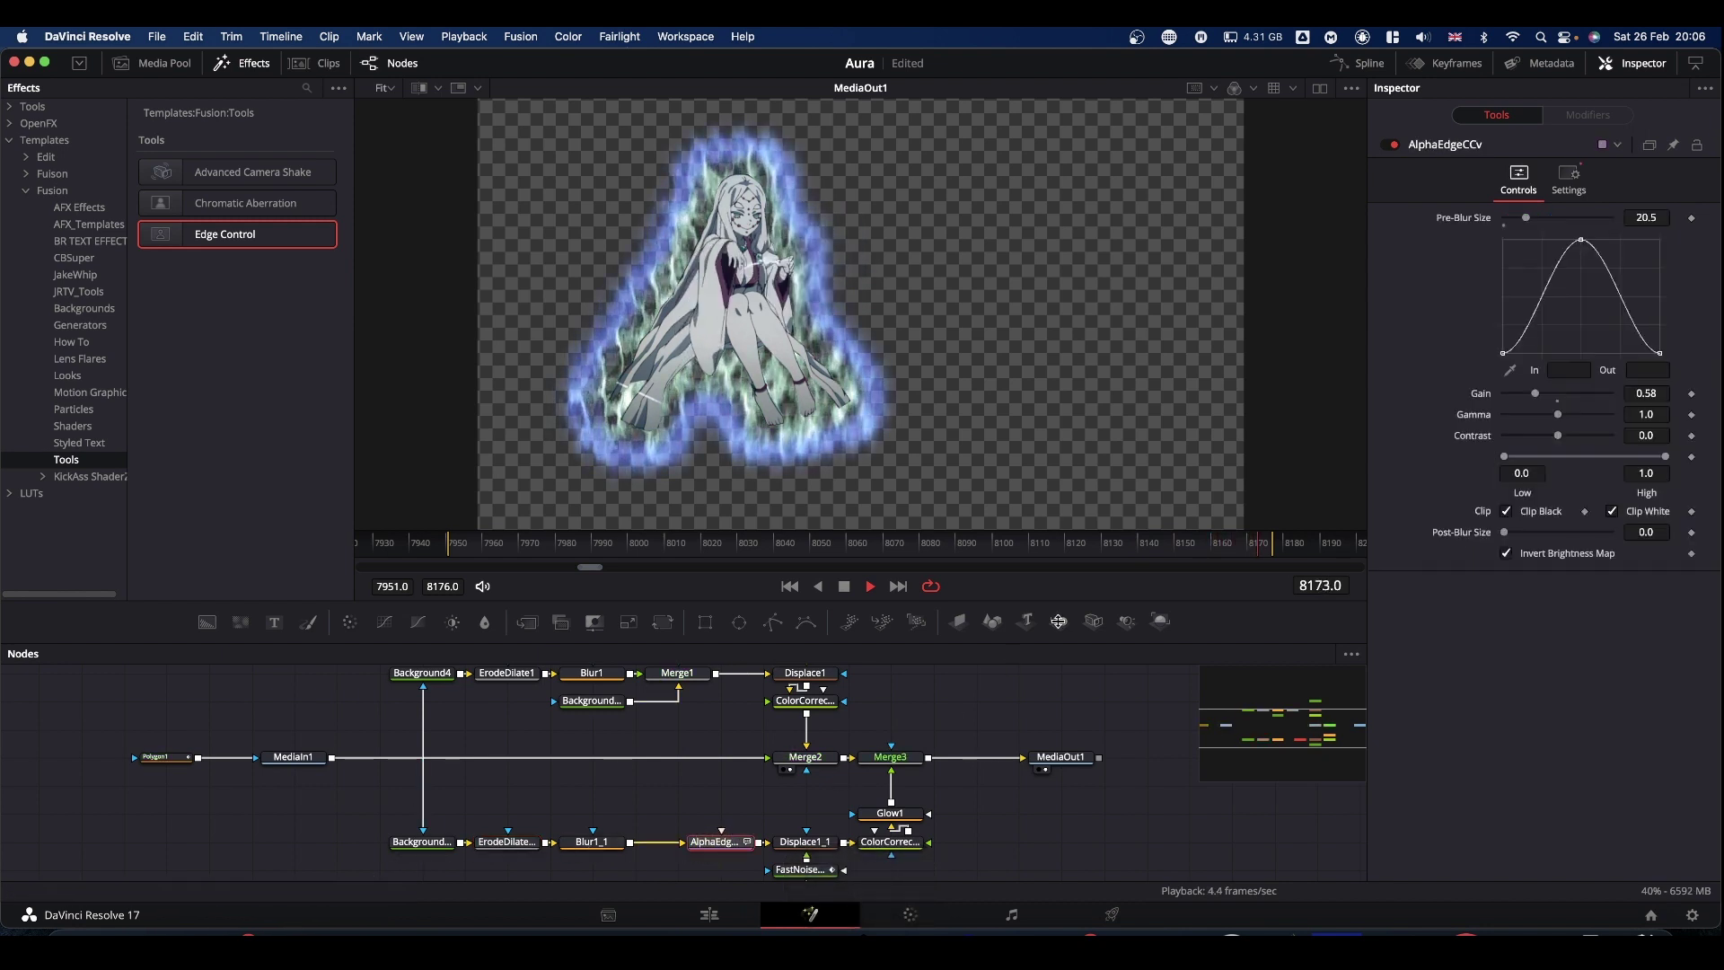
- Set AlphaEdgeCCv Pre-Blur Size to 2.4, enable Invert Brightness Map, and lower the curve peak to about 0.61
{"action": "left_click_drag", "start_coordinate": [1532, 223], "coordinate": [1526, 223]}
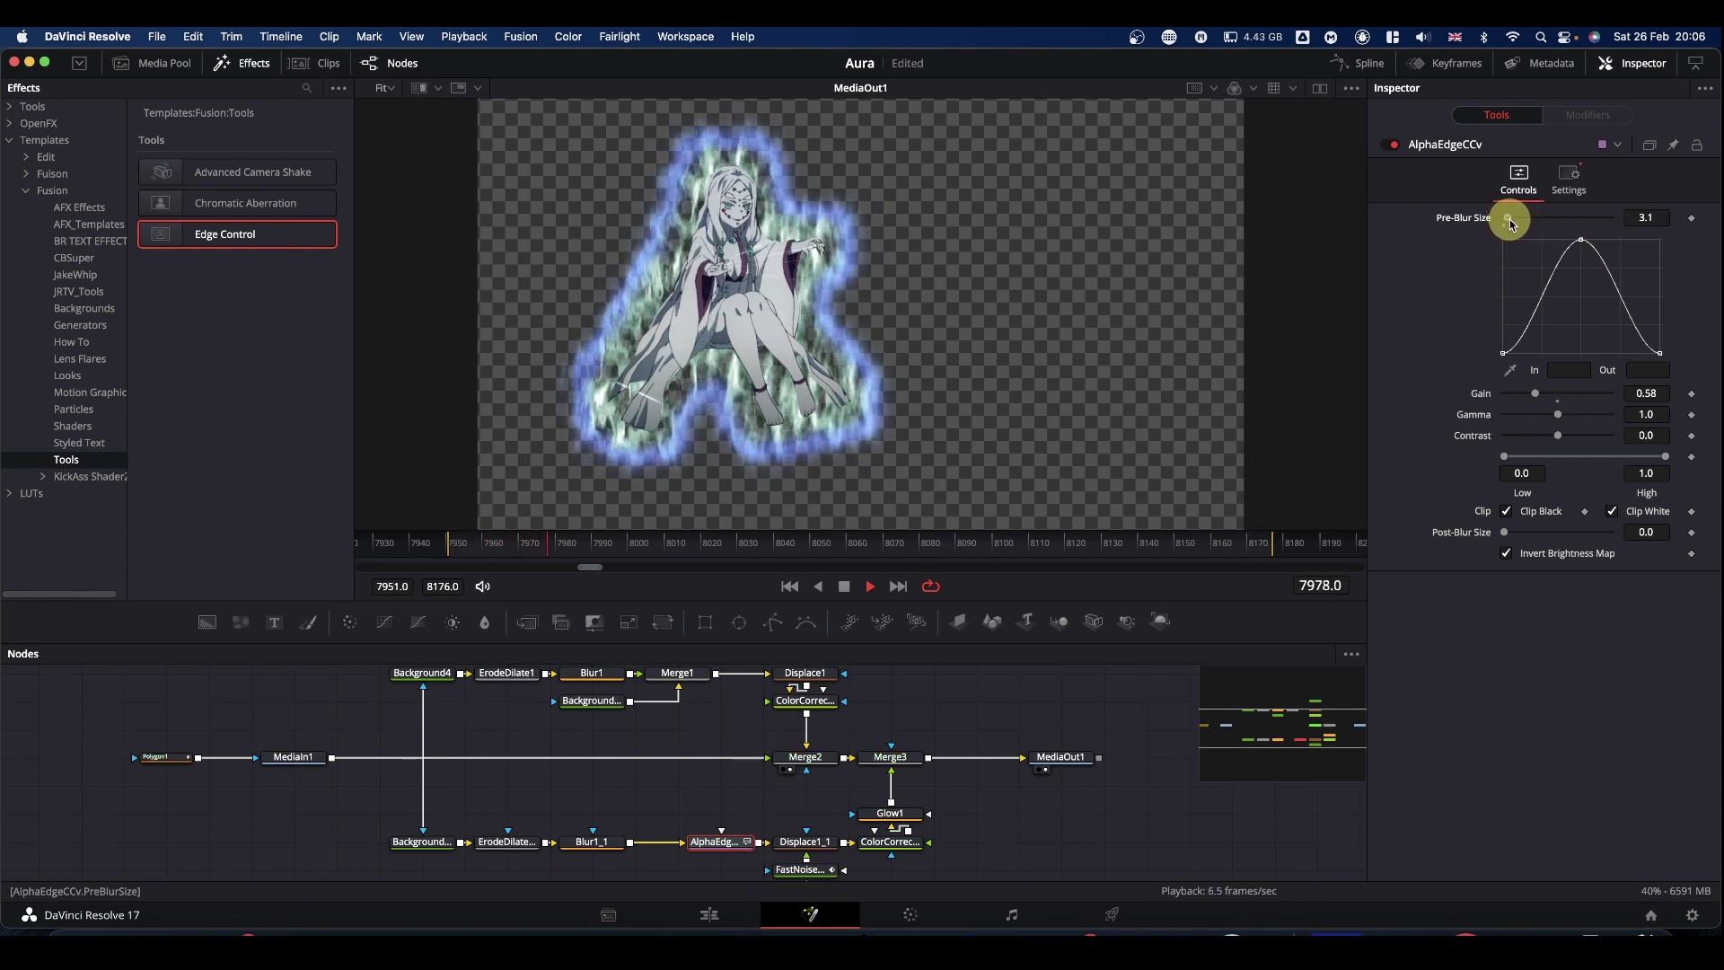
{"action": "left_click_drag", "start_coordinate": [1510, 224], "coordinate": [1510, 223]}
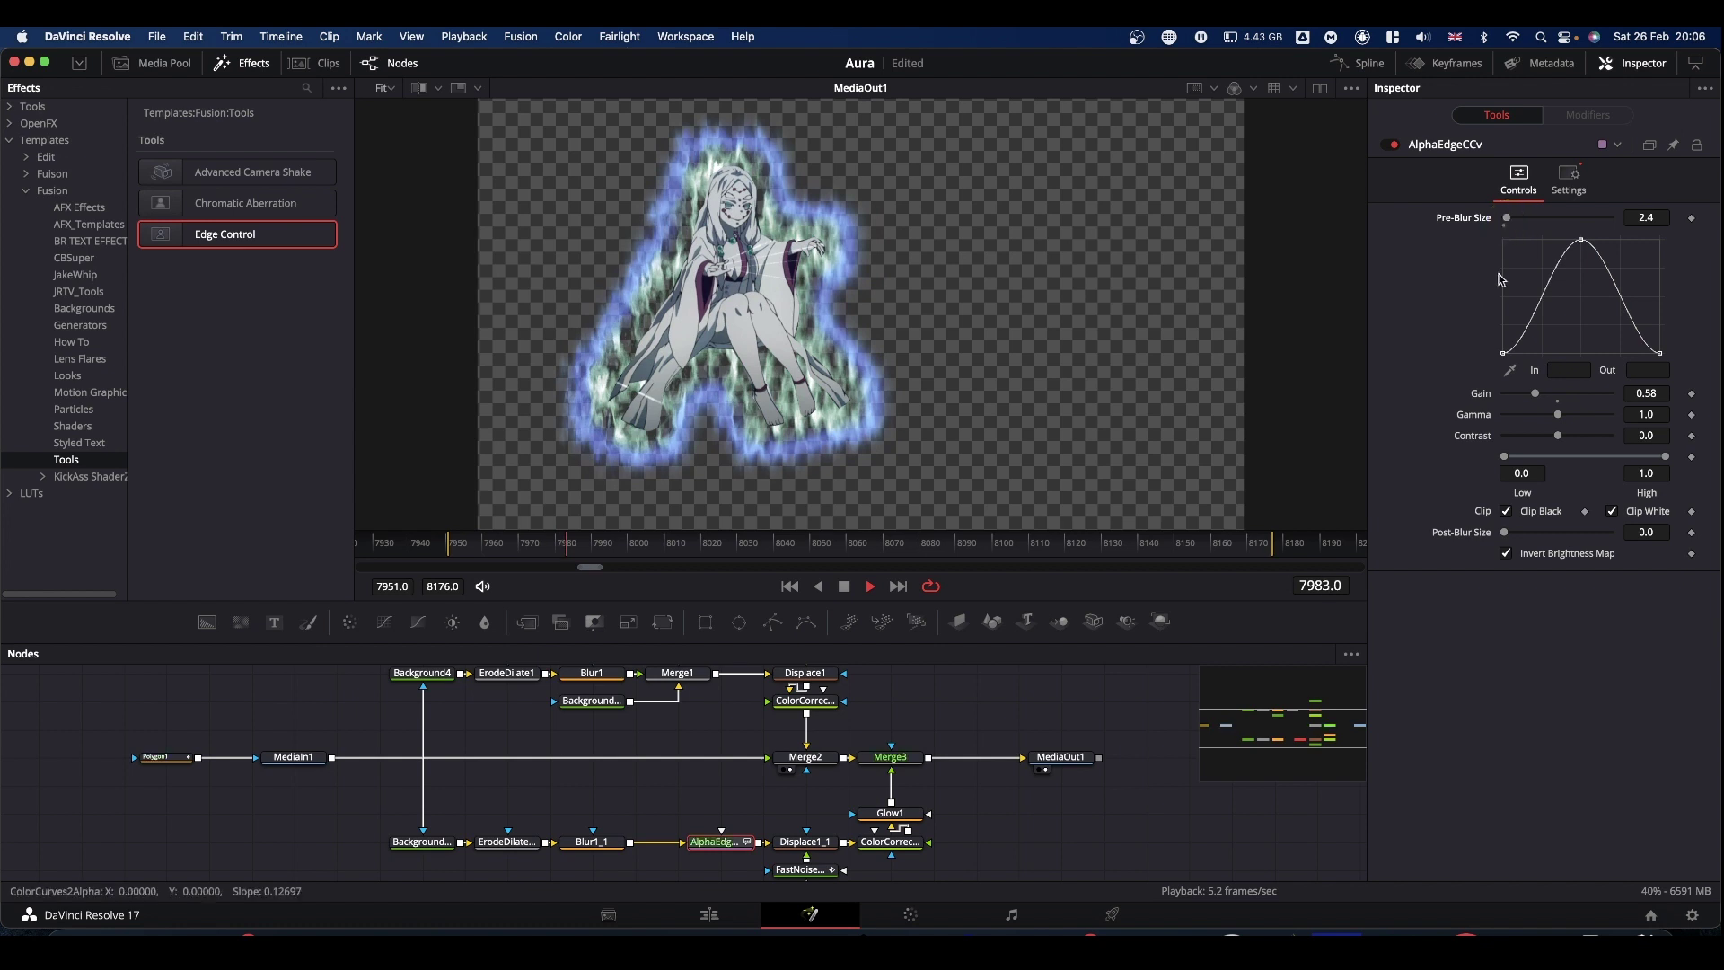
{"action": "left_click", "coordinate": [1508, 553]}
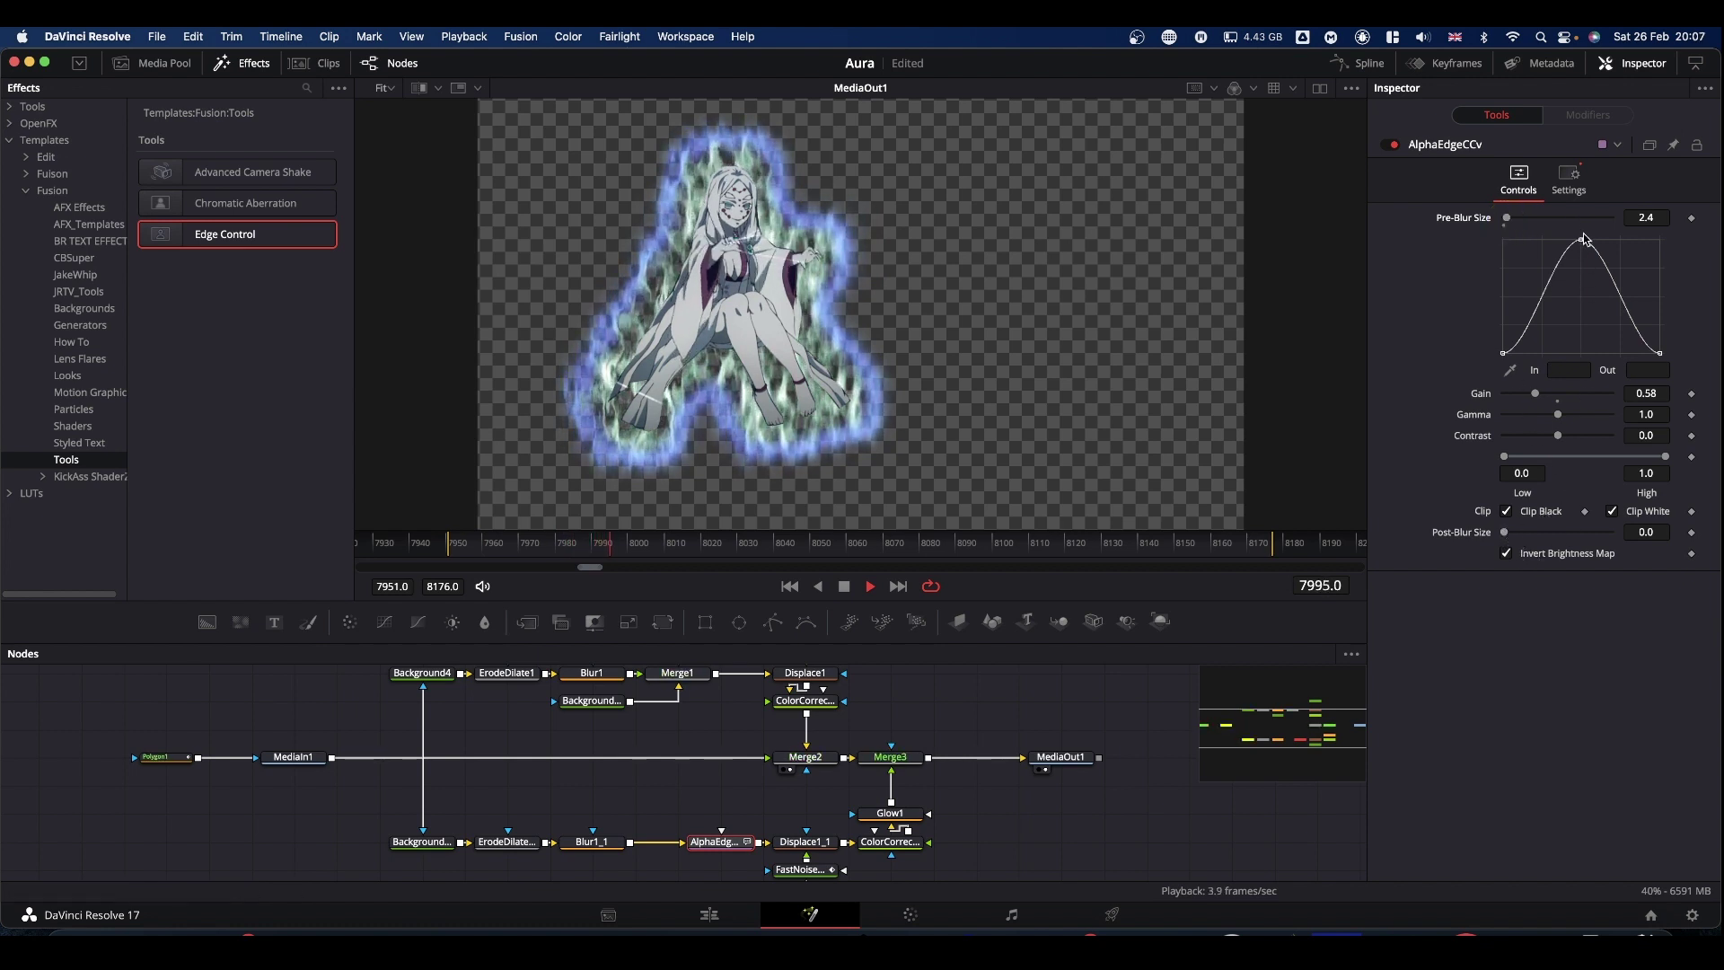
{"action": "left_click", "coordinate": [1583, 240]}
{"action": "left_click_drag", "start_coordinate": [1583, 246], "coordinate": [1581, 284]}
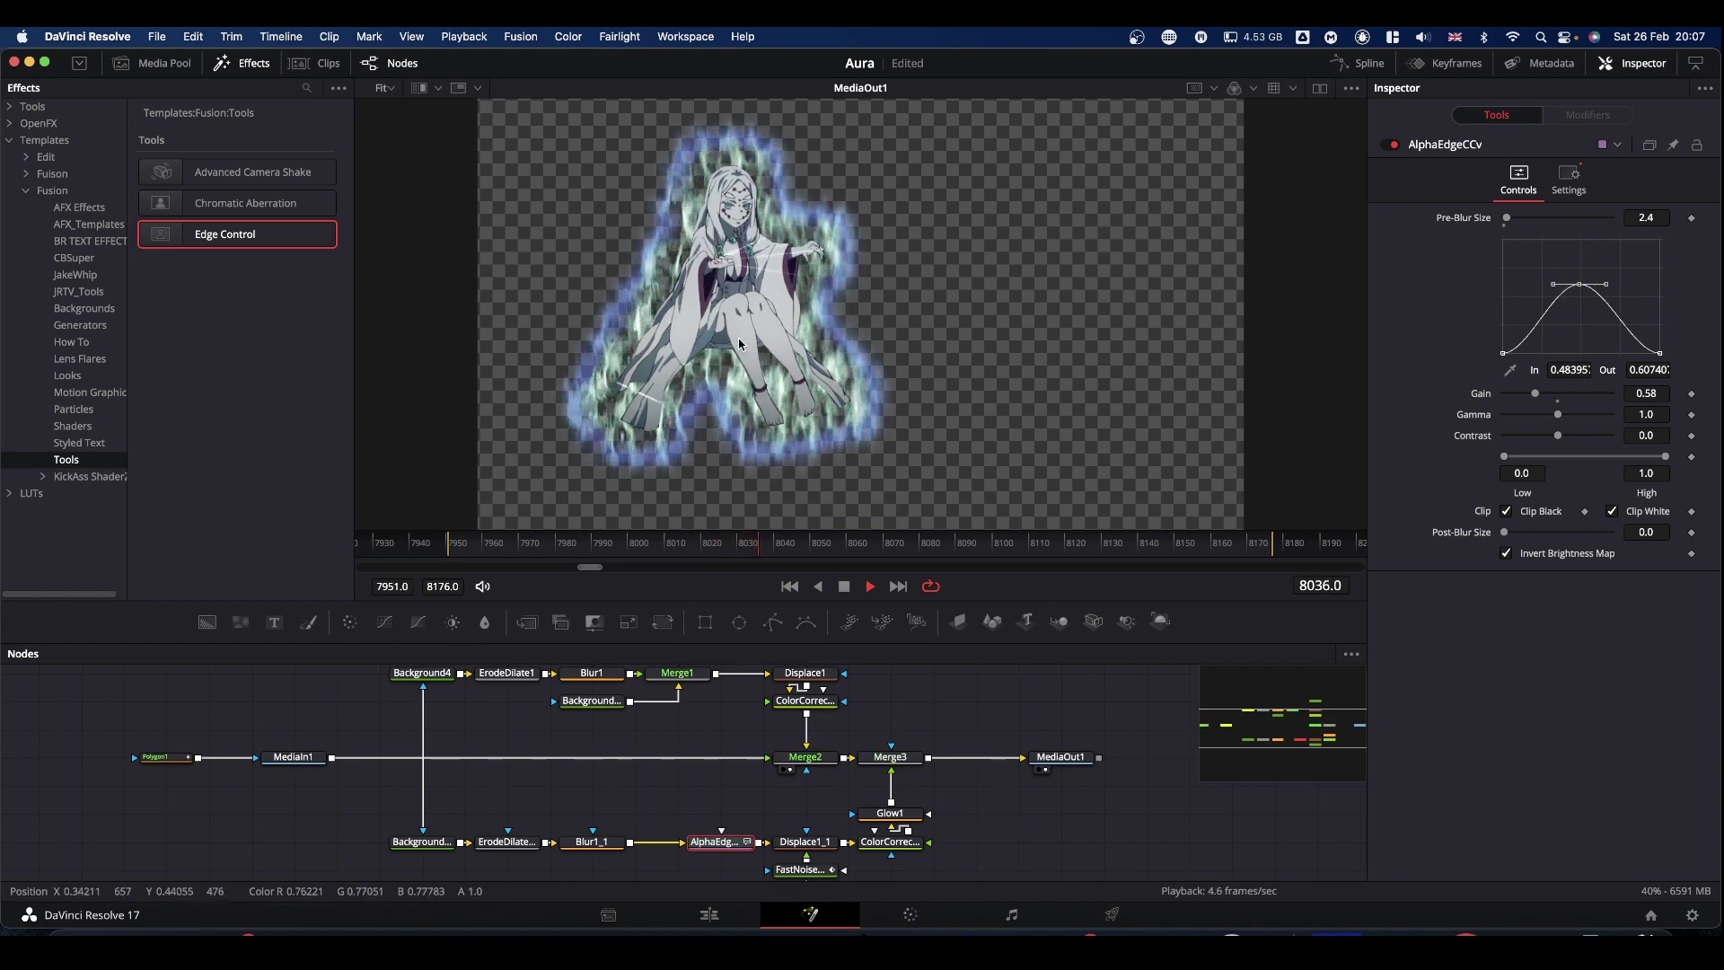
- Enlarge the Nodes panel so the whole node tree, including FastNoise1, fits in view
{"action": "left_click_drag", "start_coordinate": [1246, 641], "coordinate": [1246, 525]}
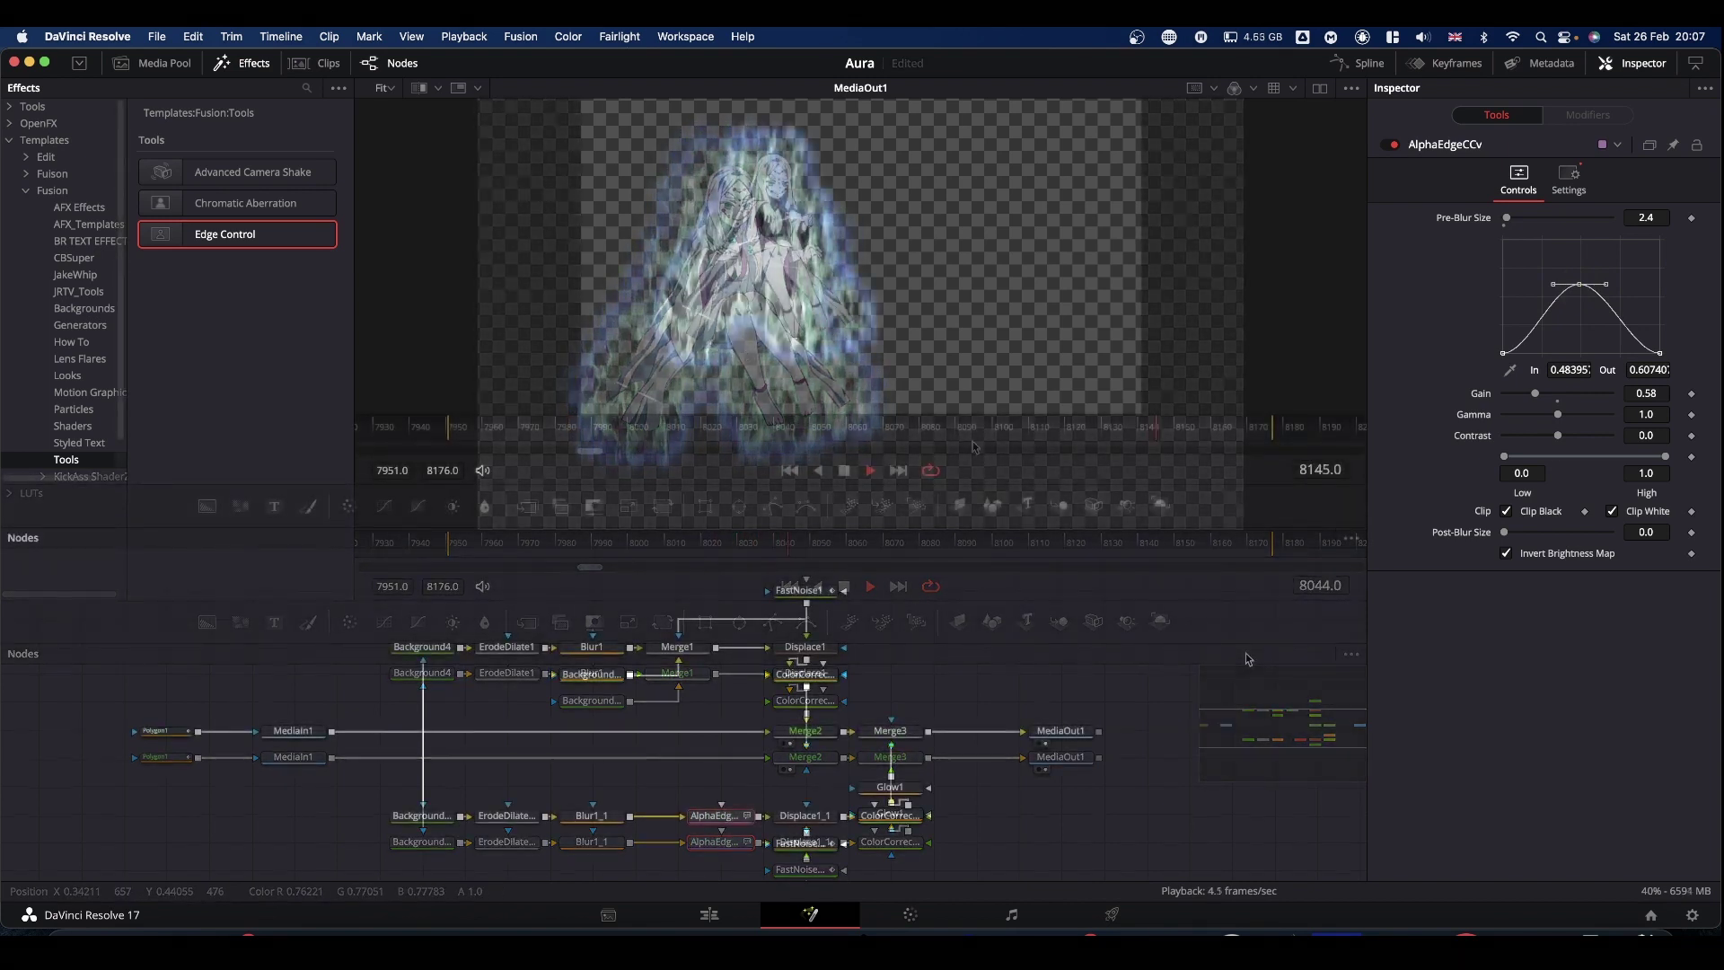